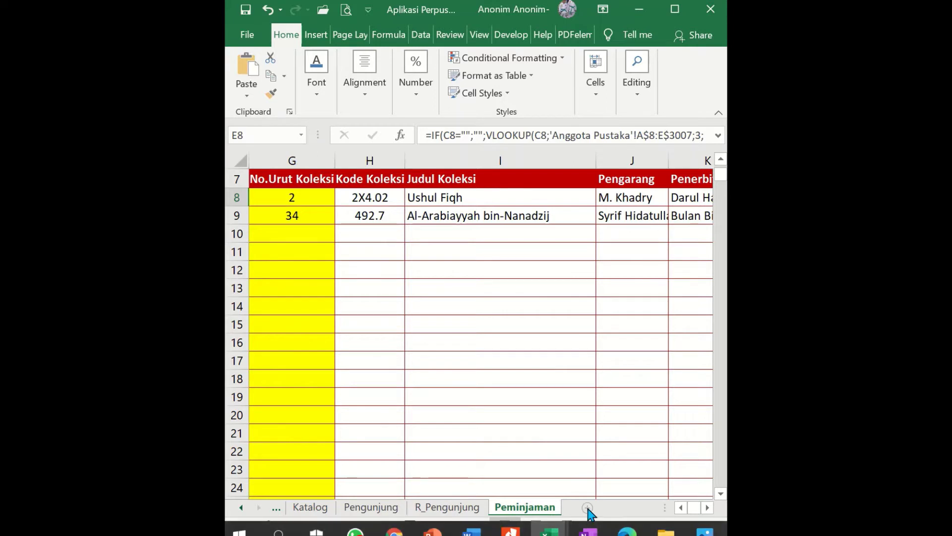
Add a new worksheet after the Peminjaman sheet and rename it "Pengembalian".
{"action": "left_click", "coordinate": [587, 508]}
{"action": "right_click", "coordinate": [589, 509]}
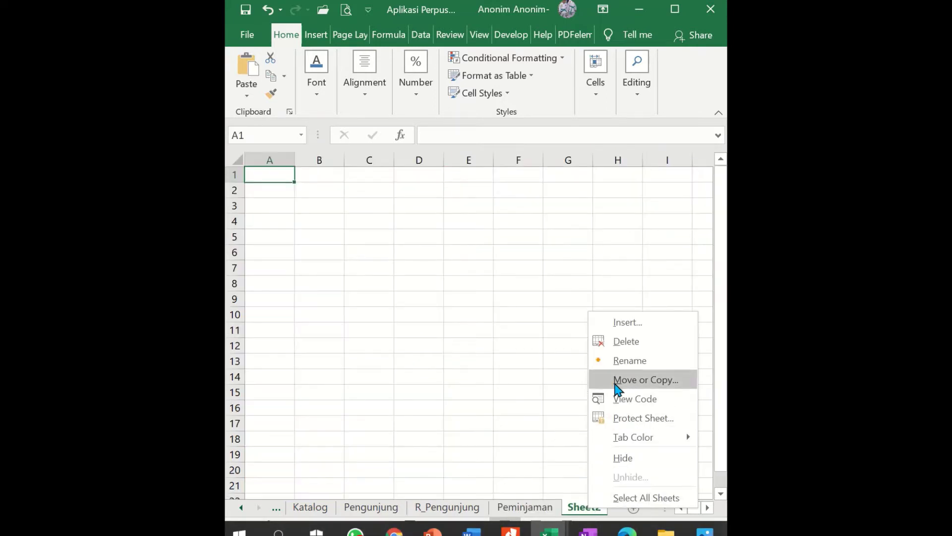
{"action": "left_click", "coordinate": [621, 361]}
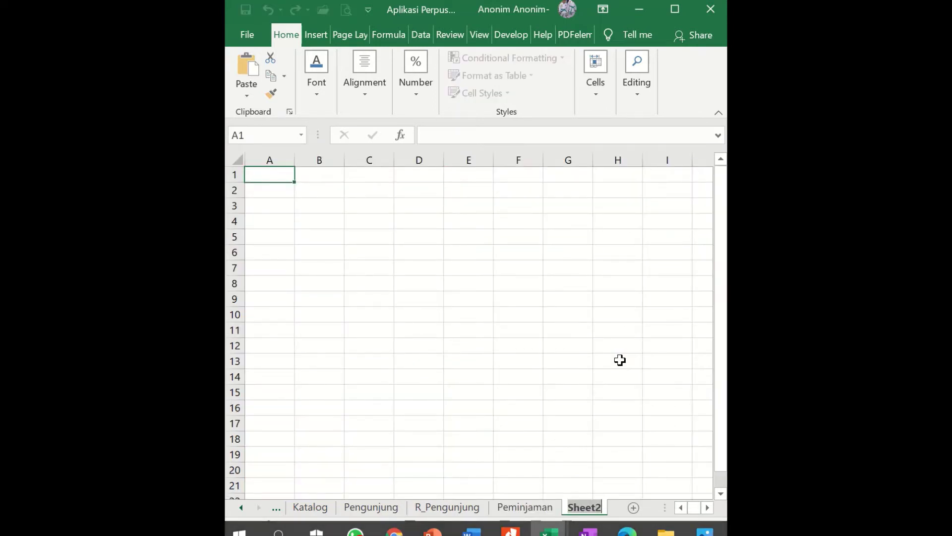
{"action": "type", "text": "P"}
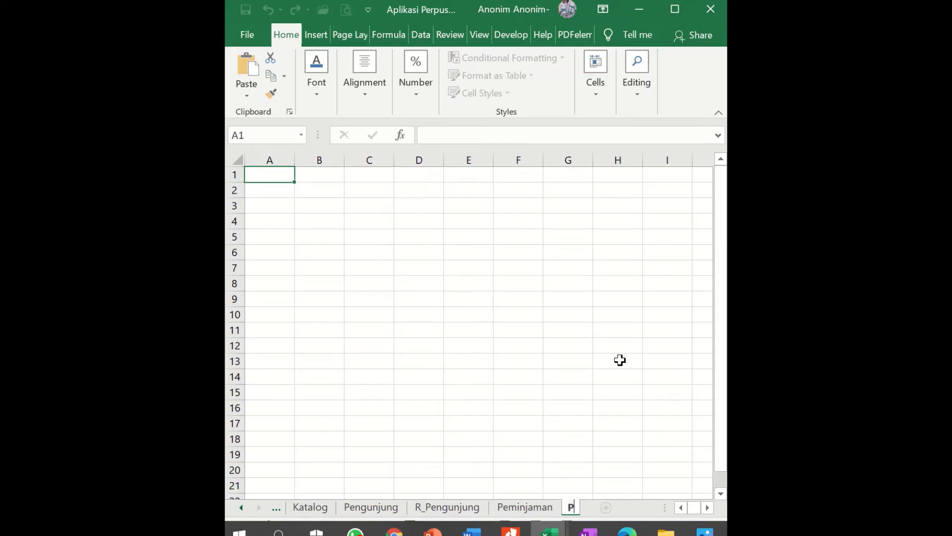
{"action": "type", "text": "engembalian"}
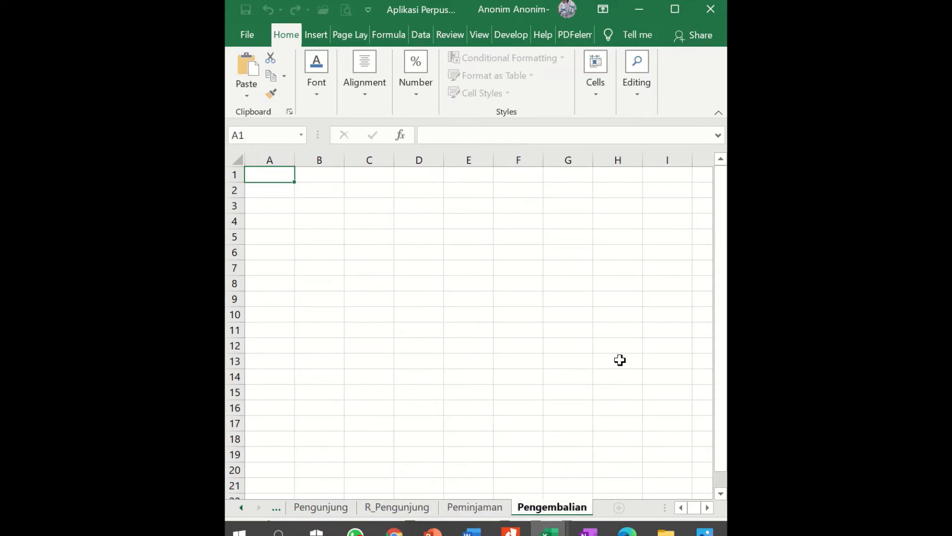
{"action": "key", "text": "Return"}
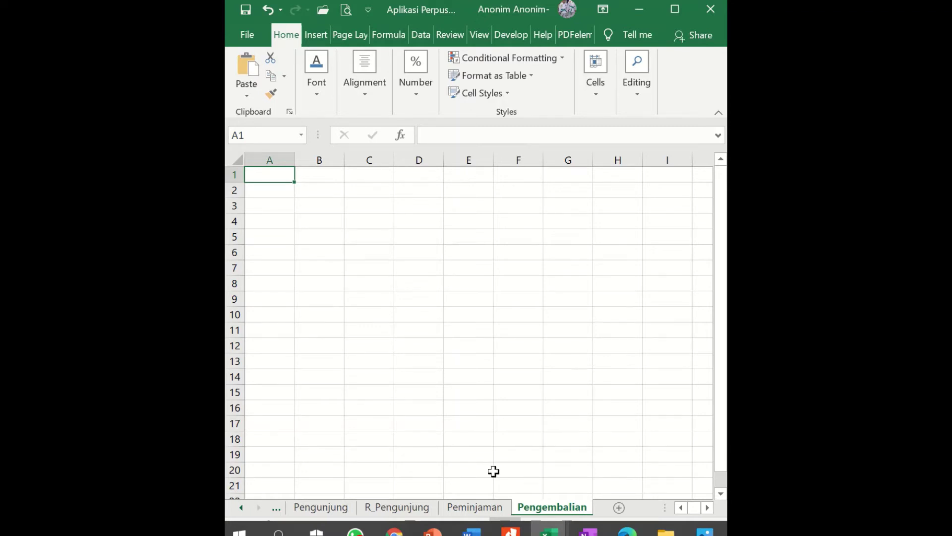
Copy heading rows 1 to 6 from the Peminjaman sheet and paste them at A1 of the Pengembalian sheet.
{"action": "left_click", "coordinate": [469, 508]}
{"action": "scroll", "coordinate": [384, 284], "scroll_direction": "up", "scroll_amount": 2}
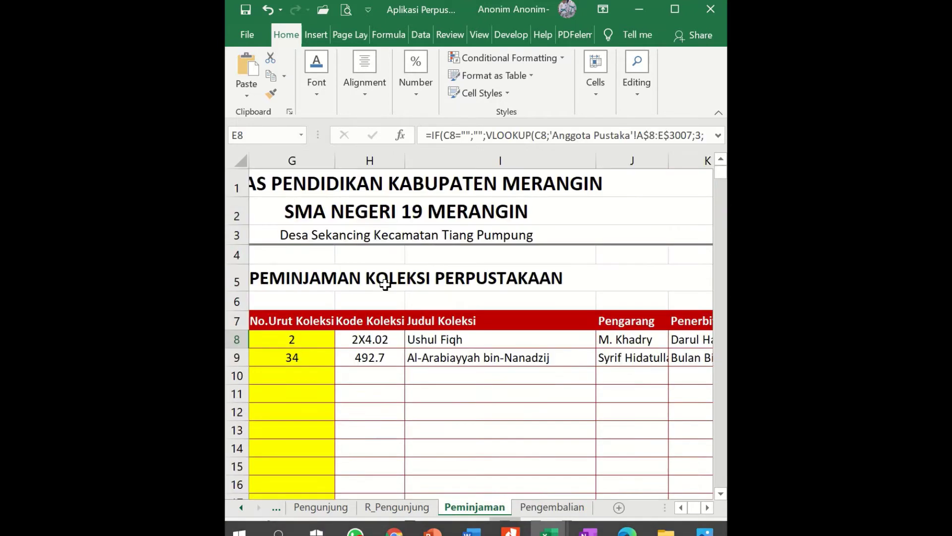
{"action": "left_click", "coordinate": [239, 187]}
{"action": "left_click_drag", "start_coordinate": [238, 187], "coordinate": [263, 299]}
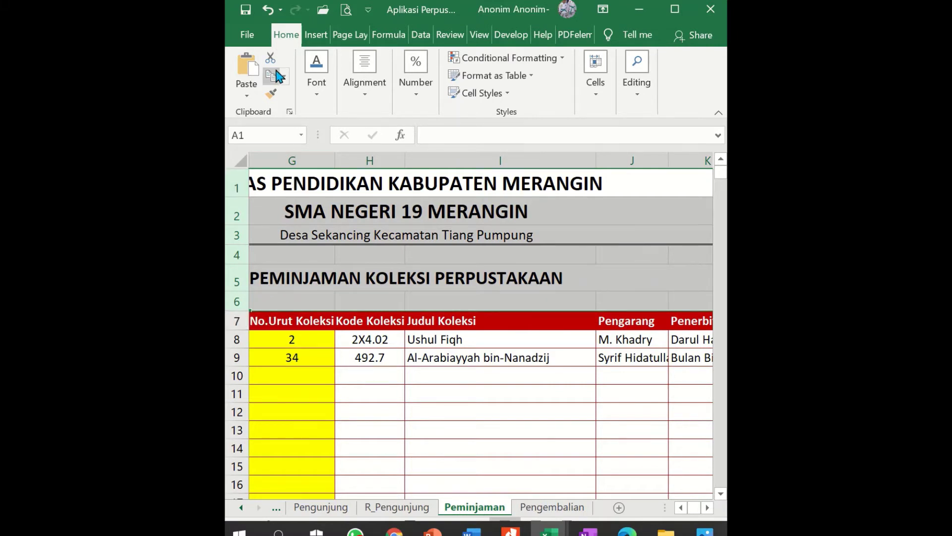
{"action": "left_click", "coordinate": [276, 75]}
{"action": "left_click", "coordinate": [551, 507]}
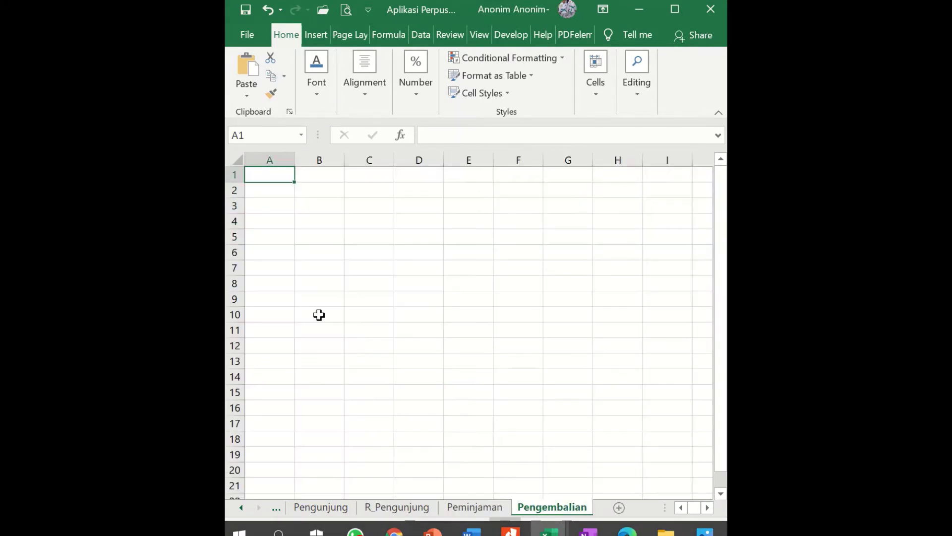
{"action": "left_click", "coordinate": [246, 67]}
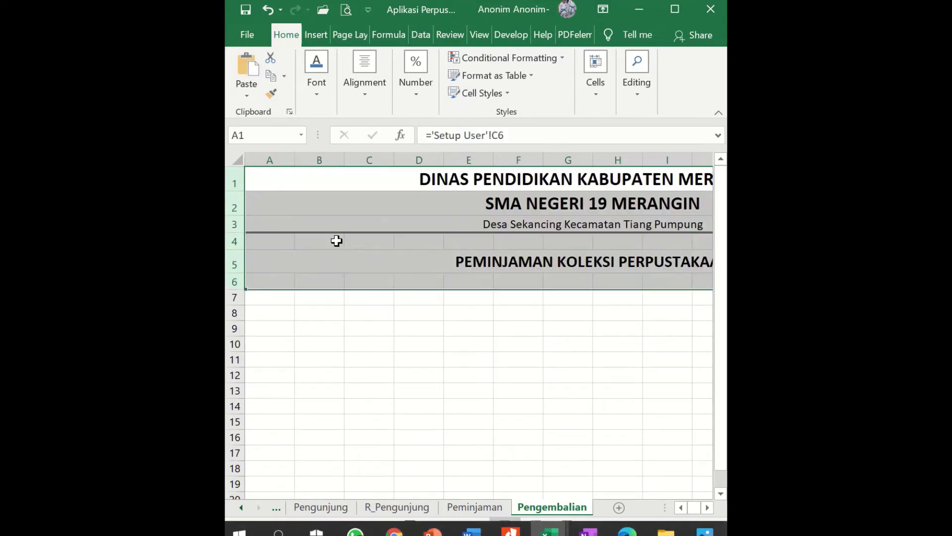
{"action": "left_click", "coordinate": [366, 281]}
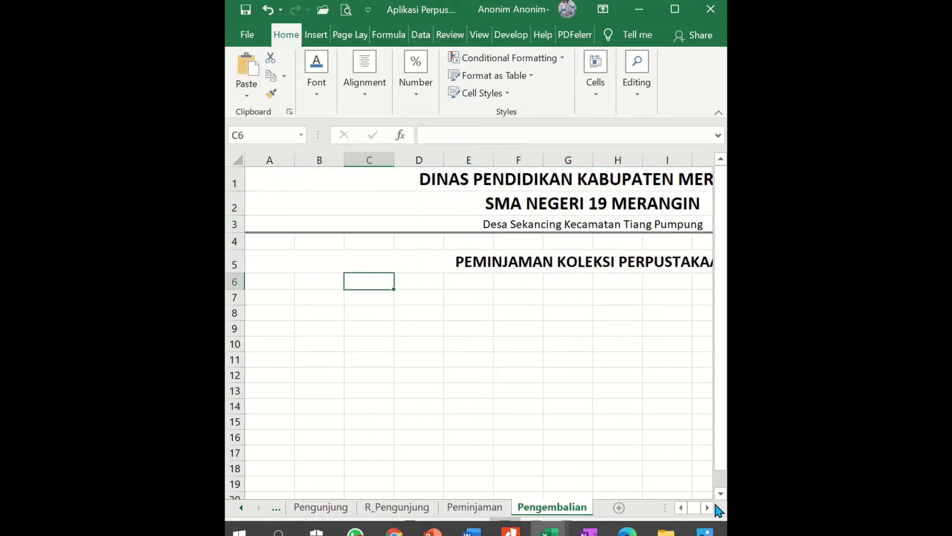
Widen column O to fit the "Kembali ke MENU" text and remove the copied hyperlink from cell O5.
{"action": "scroll", "coordinate": [715, 505], "scroll_direction": "right", "scroll_amount": 7}
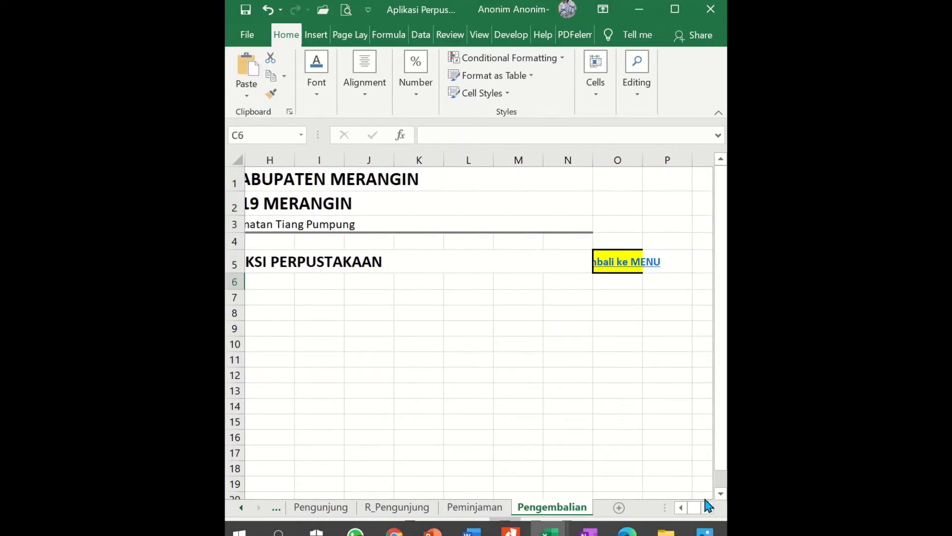
{"action": "left_click_drag", "start_coordinate": [642, 152], "coordinate": [688, 152]}
{"action": "left_click", "coordinate": [638, 225]}
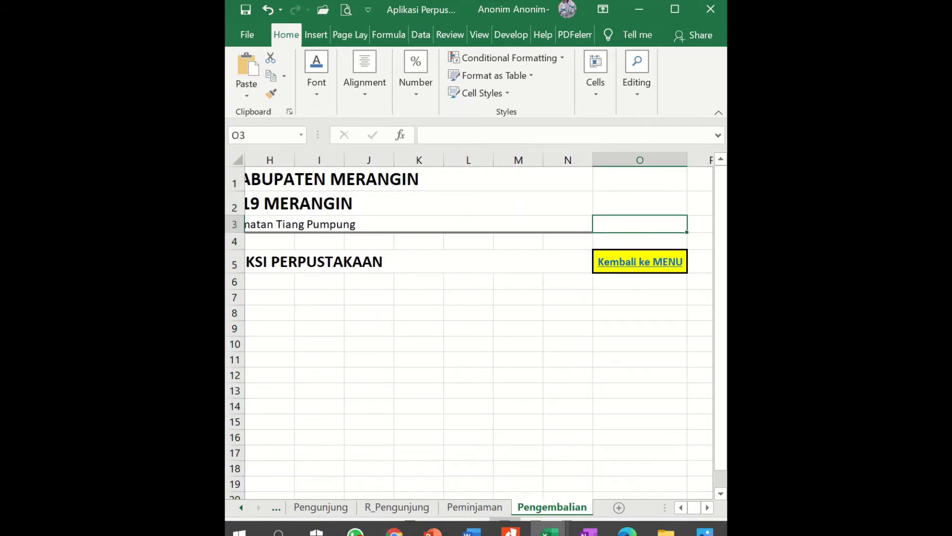
{"action": "key", "text": "Down"}
{"action": "key", "text": "Down"}
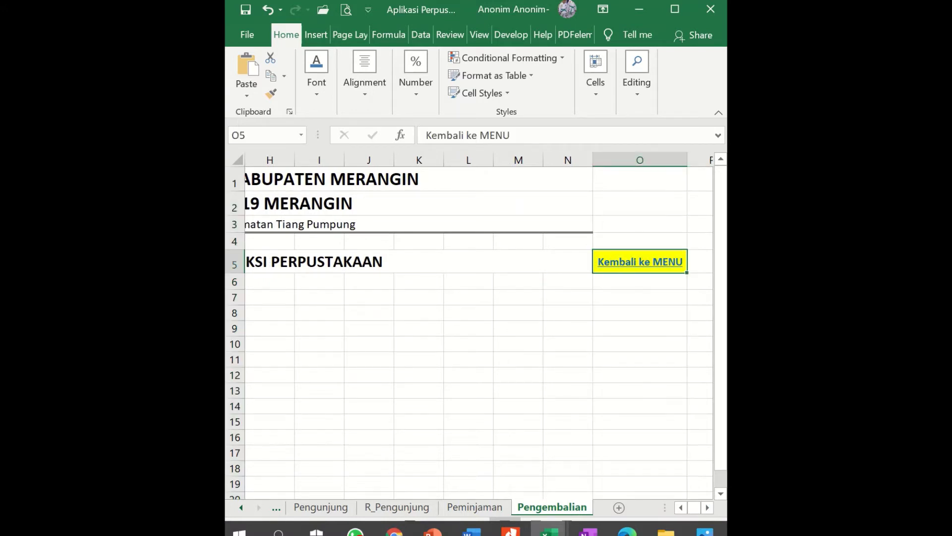
{"action": "right_click", "coordinate": [668, 271]}
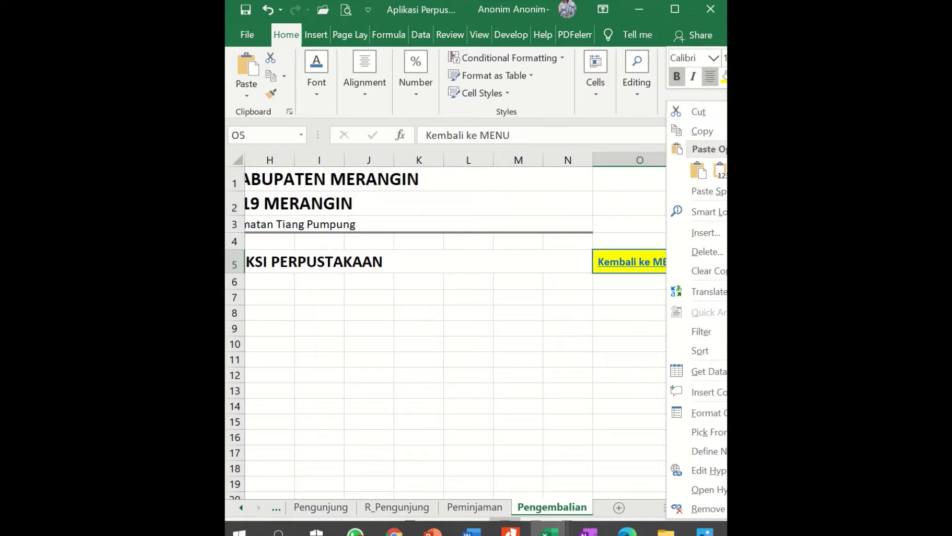
{"action": "left_click", "coordinate": [709, 508]}
{"action": "left_click", "coordinate": [631, 385]}
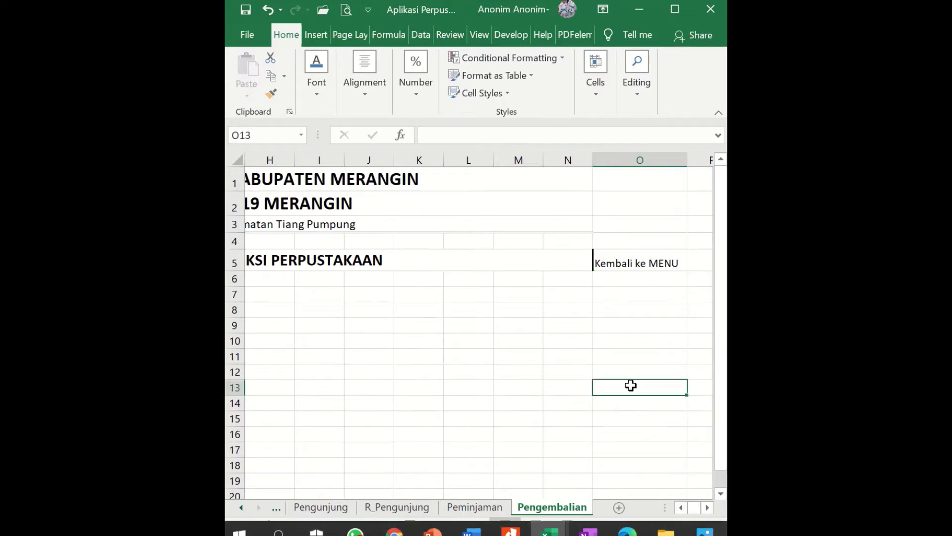
Insert a hyperlink in cell O5 of the Pengembalian sheet, pointing to cell A1 of the Menu sheet in this document.
{"action": "left_click", "coordinate": [622, 263]}
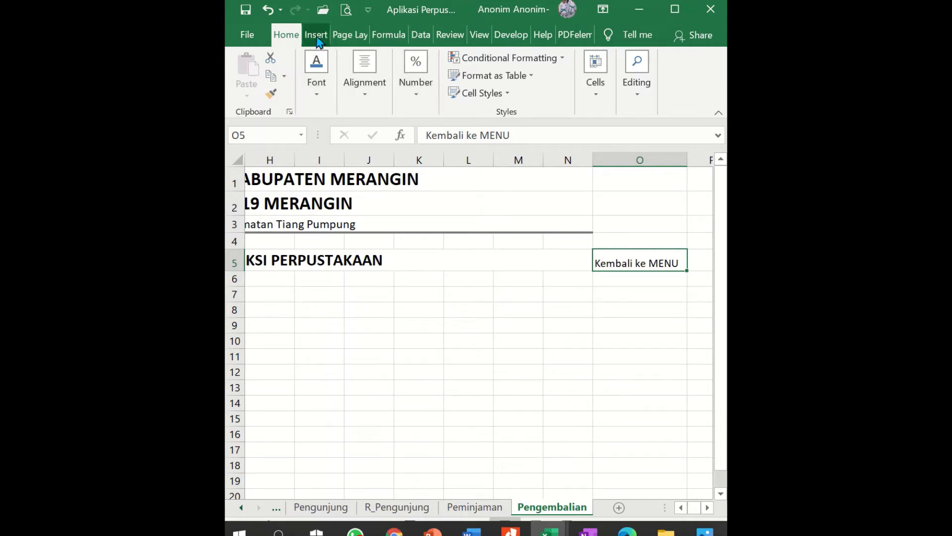
{"action": "left_click", "coordinate": [317, 37]}
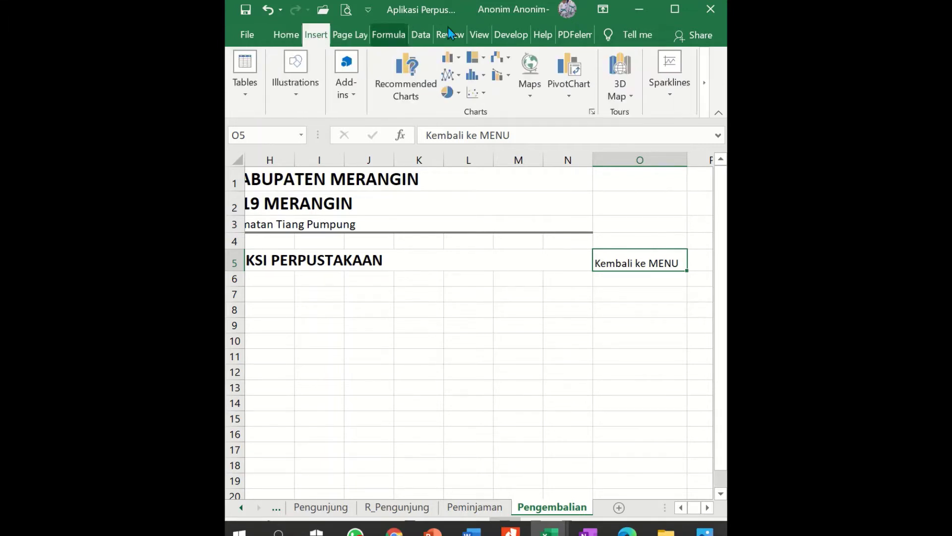
{"action": "left_click", "coordinate": [709, 89]}
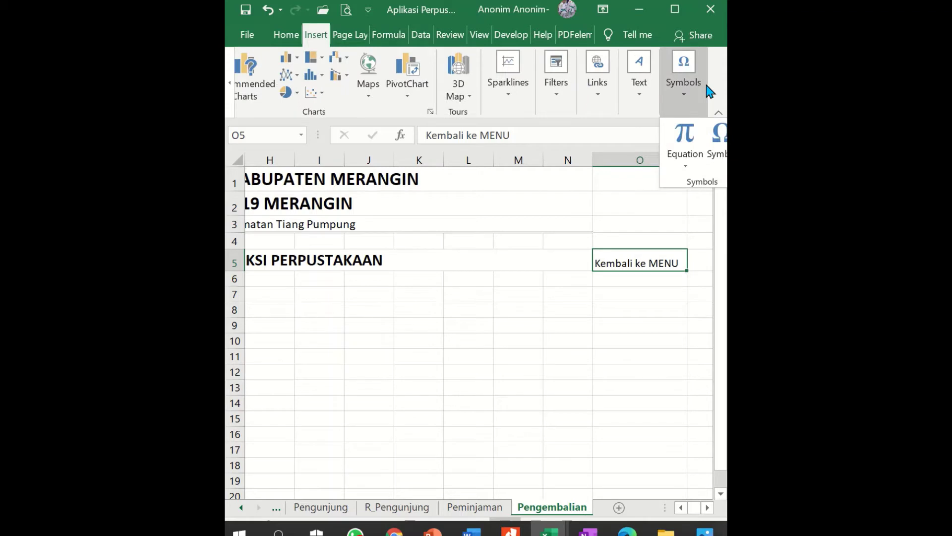
{"action": "left_click", "coordinate": [598, 99]}
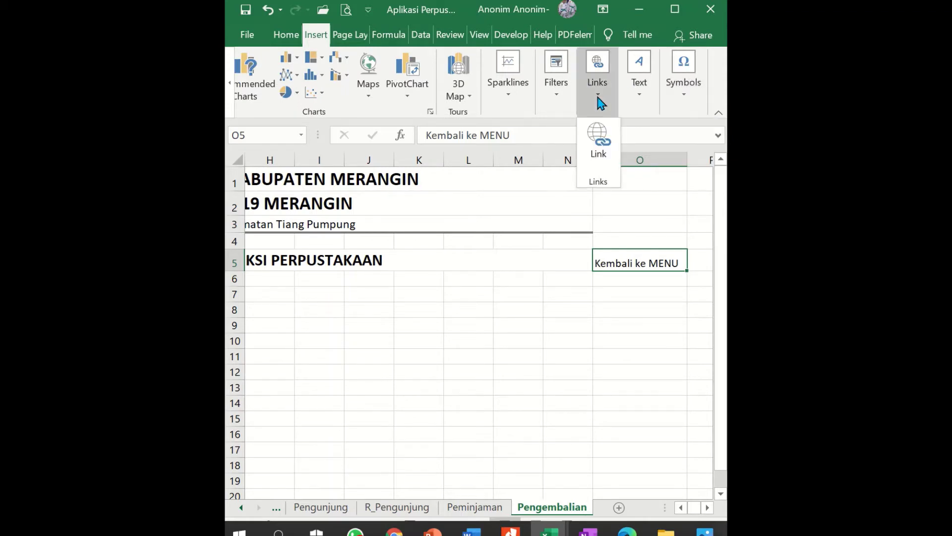
{"action": "left_click", "coordinate": [597, 144]}
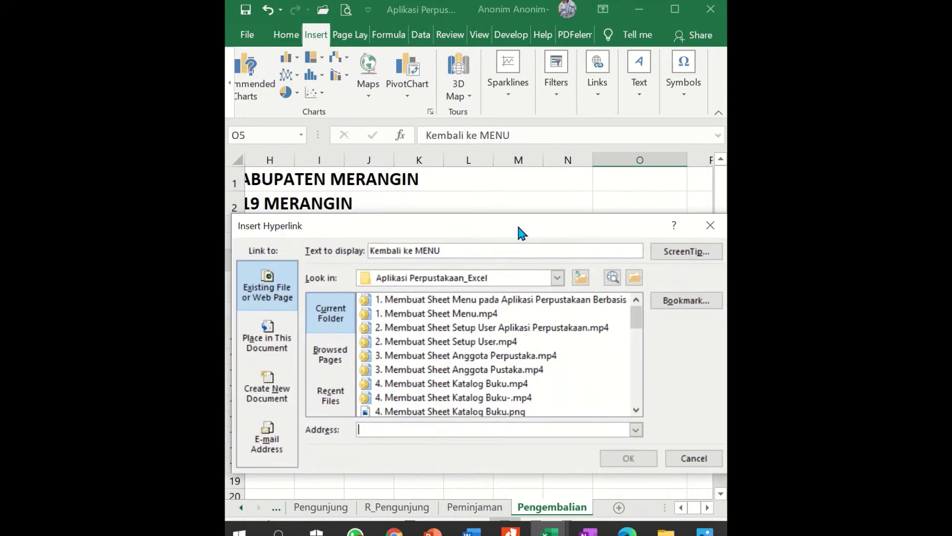
{"action": "left_click_drag", "start_coordinate": [522, 232], "coordinate": [526, 233]}
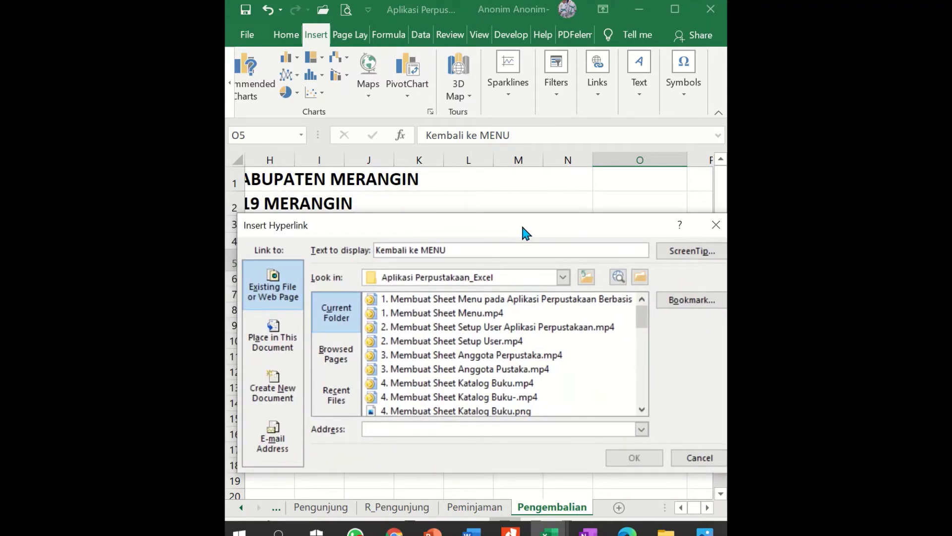
{"action": "left_click", "coordinate": [270, 342]}
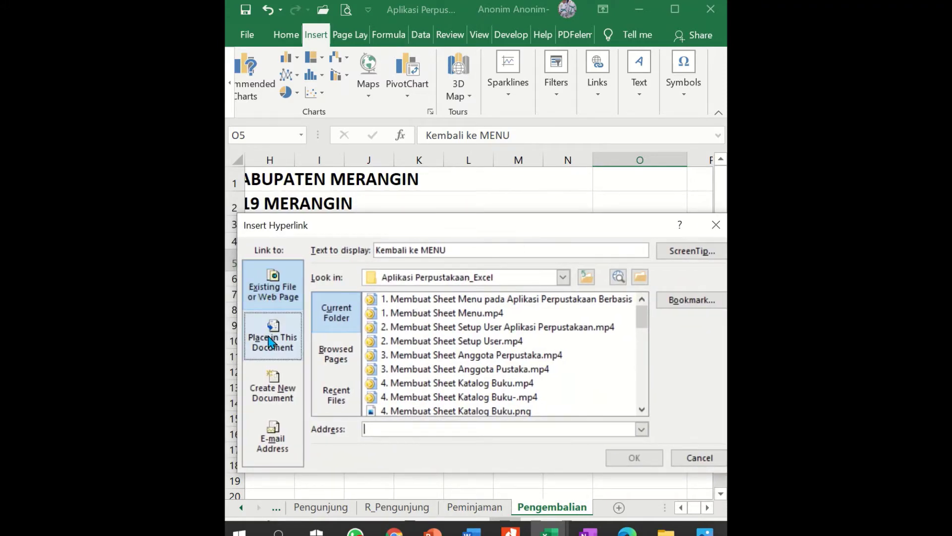
{"action": "left_click", "coordinate": [272, 349]}
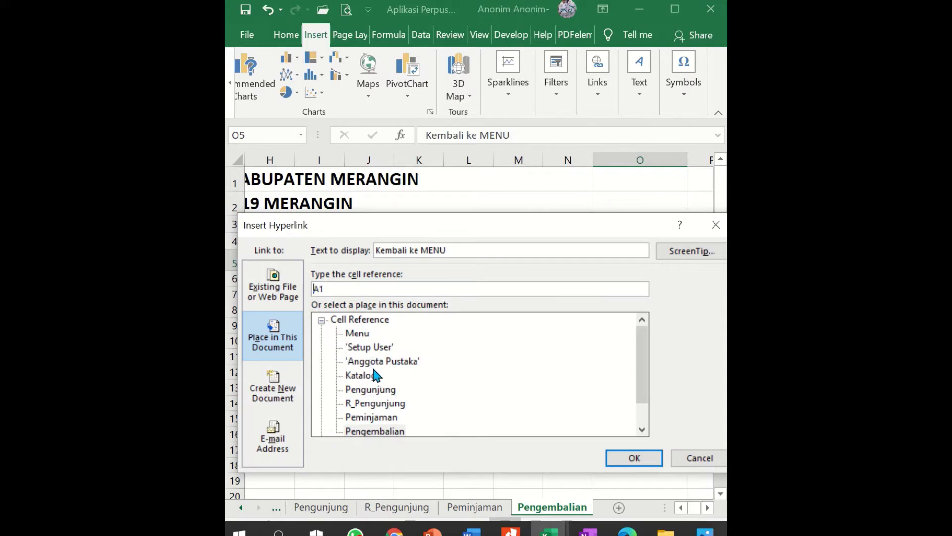
{"action": "left_click", "coordinate": [356, 335]}
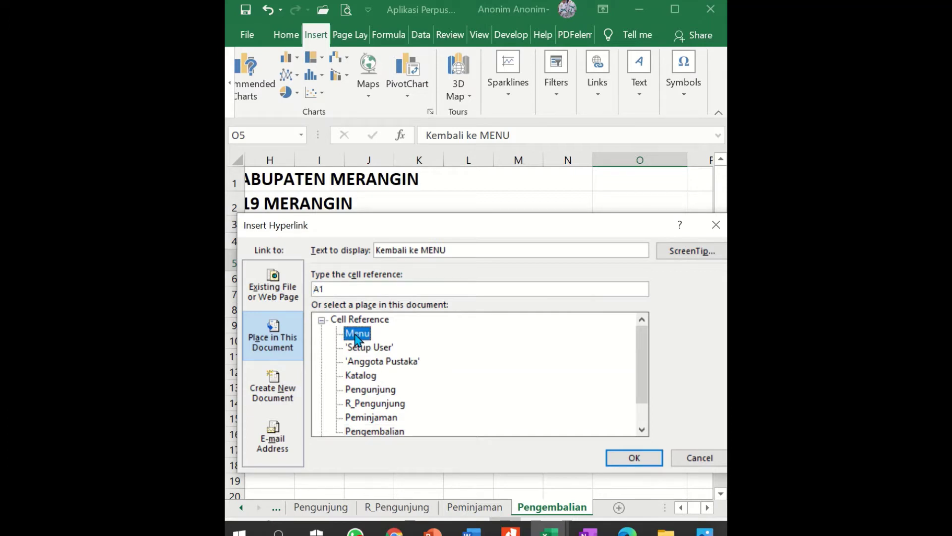
{"action": "left_click", "coordinate": [632, 457]}
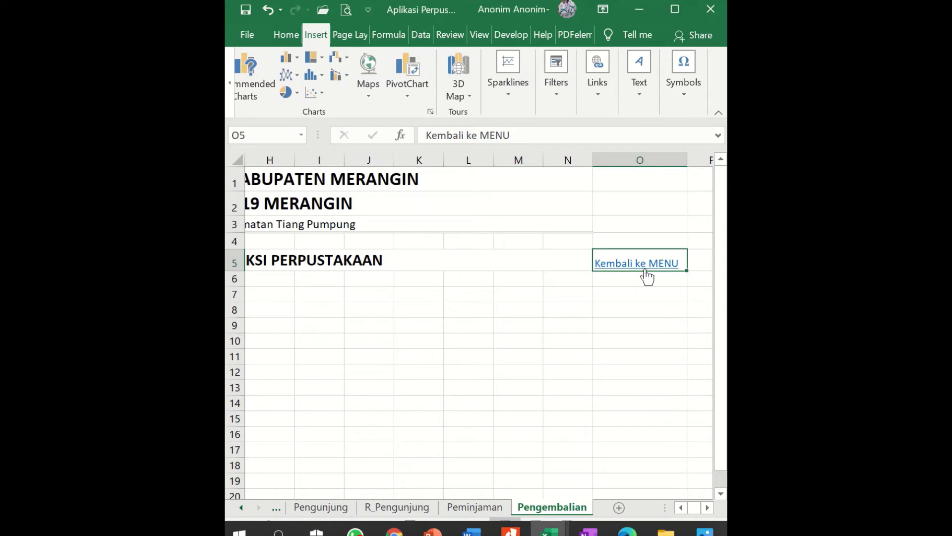
Follow the new link to the Menu sheet and hyperlink the Pengembalian cell C21 to cell A1 of the Pengembalian sheet.
{"action": "left_click", "coordinate": [646, 268]}
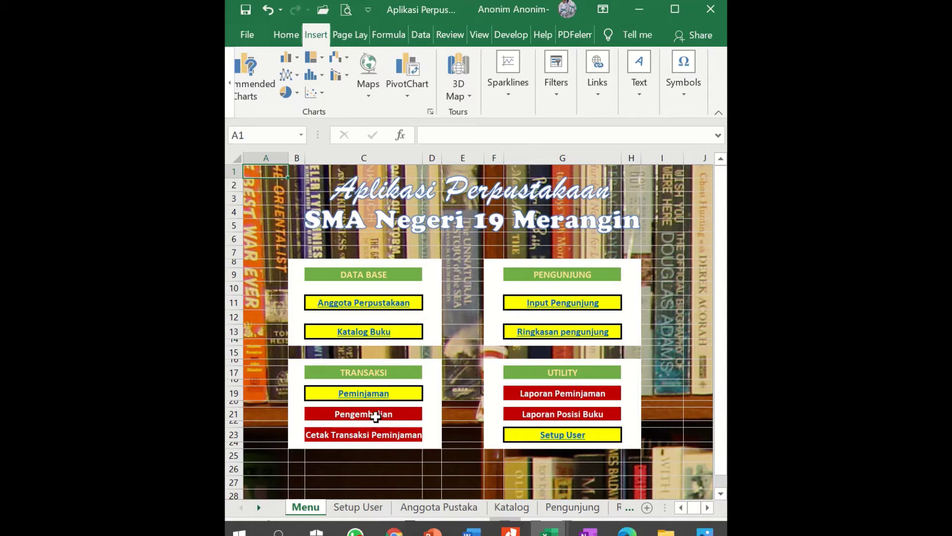
{"action": "left_click", "coordinate": [376, 416]}
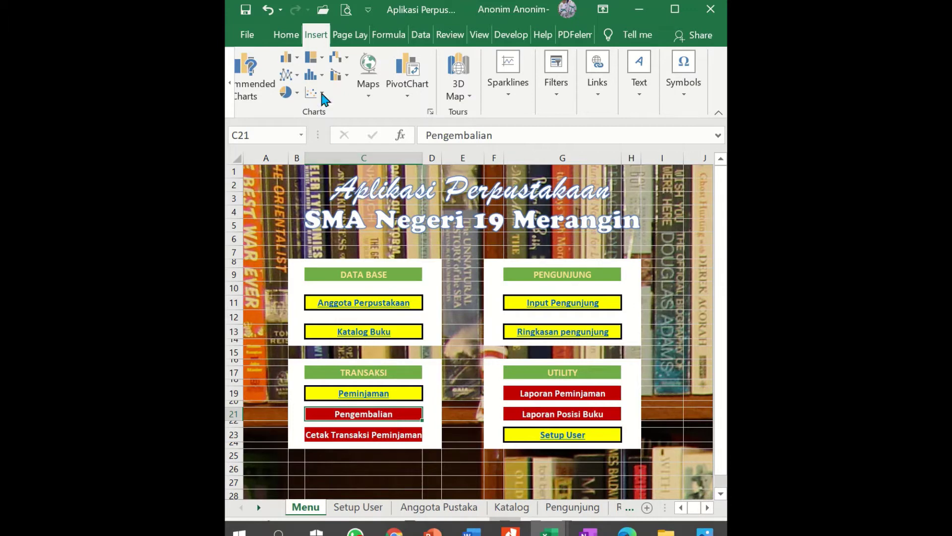
{"action": "left_click", "coordinate": [604, 101]}
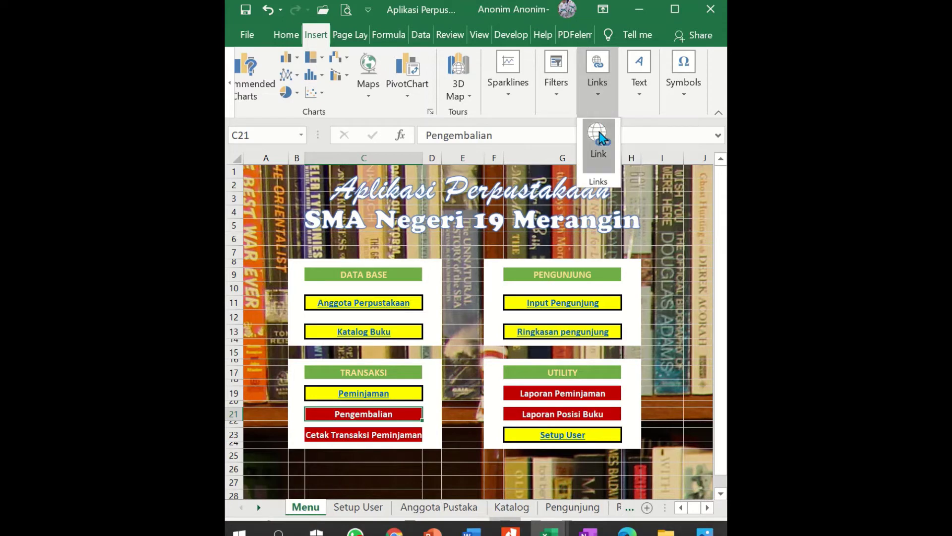
{"action": "left_click", "coordinate": [599, 144]}
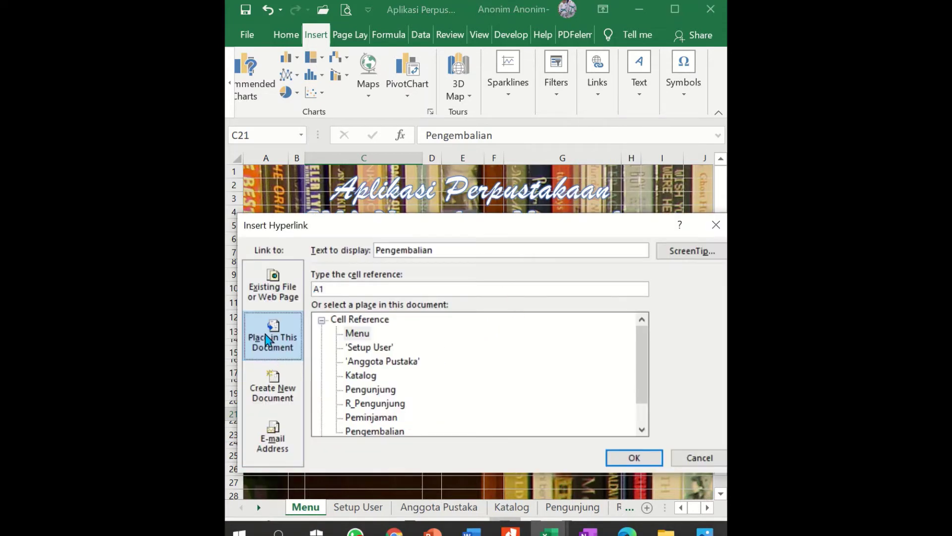
{"action": "left_click", "coordinate": [268, 350]}
{"action": "scroll", "coordinate": [390, 380], "scroll_direction": "down", "scroll_amount": 1}
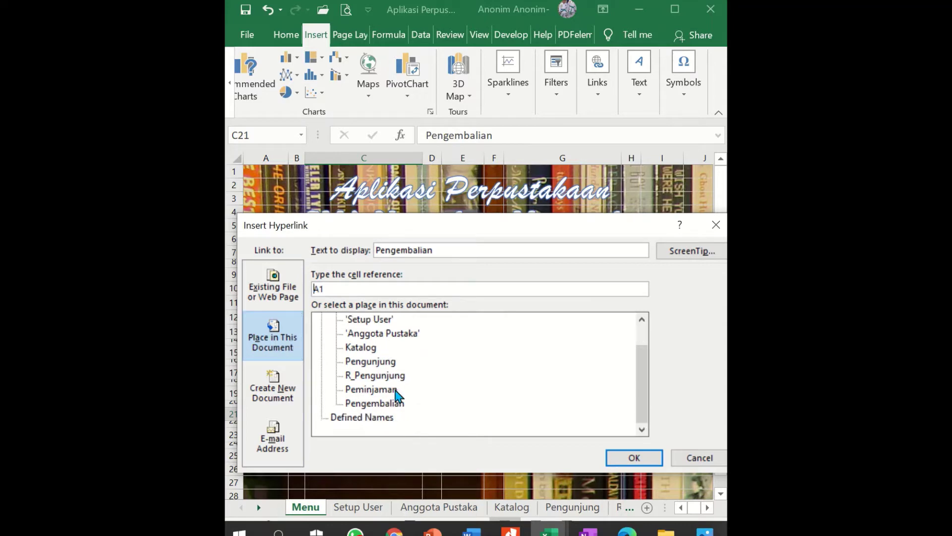
{"action": "left_click", "coordinate": [384, 407]}
{"action": "left_click", "coordinate": [650, 457]}
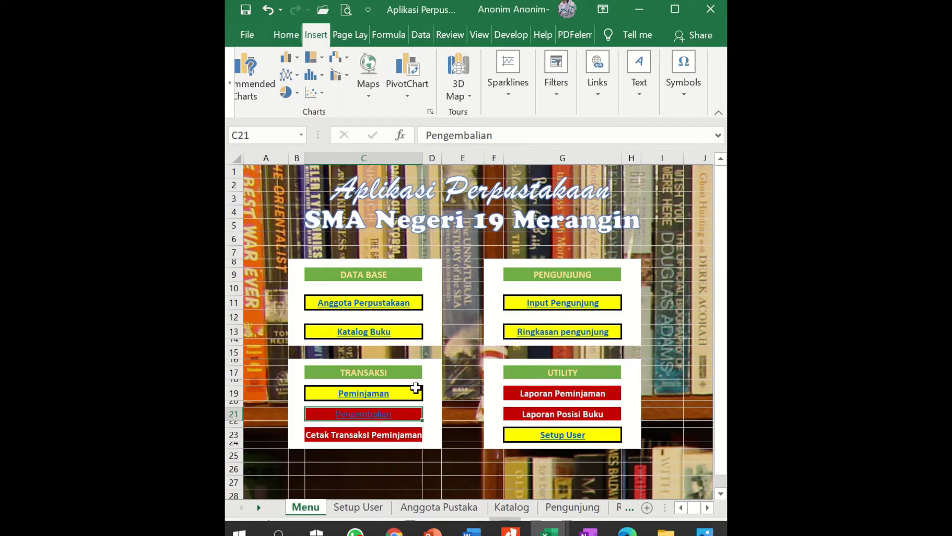
Copy the formatting of the Peminjaman cell C19 onto the Pengembalian cell C21, and follow its link to the Pengembalian sheet.
{"action": "left_click", "coordinate": [431, 393]}
{"action": "left_click", "coordinate": [415, 391]}
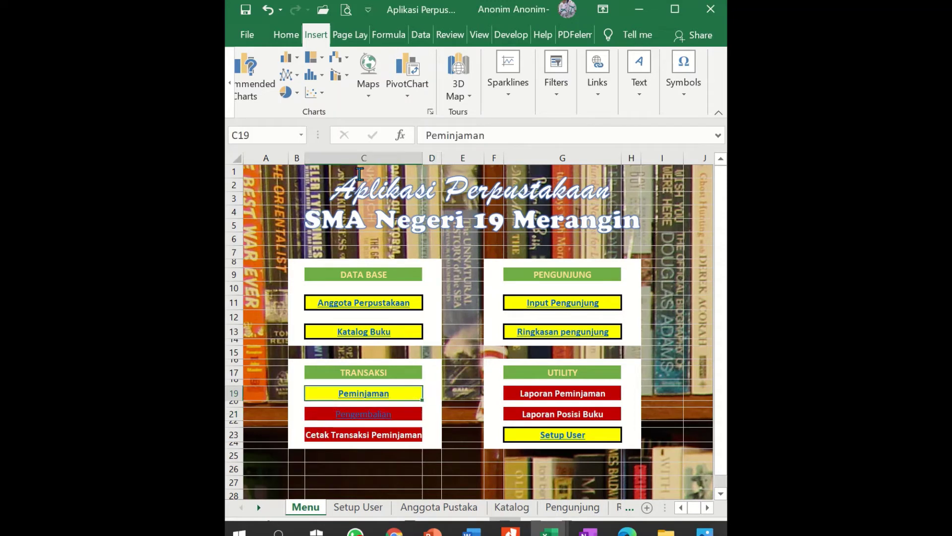
{"action": "left_click", "coordinate": [286, 34]}
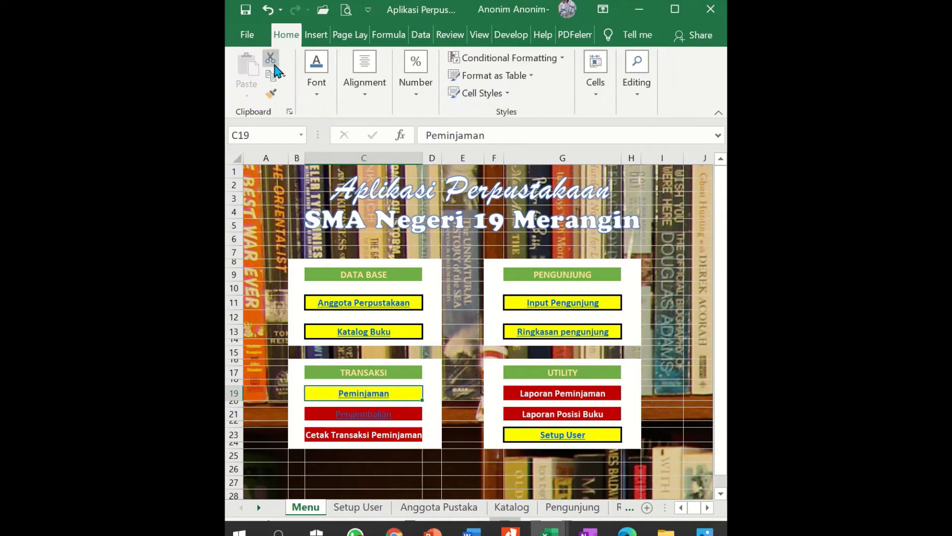
{"action": "left_click", "coordinate": [271, 94]}
{"action": "left_click", "coordinate": [389, 414]}
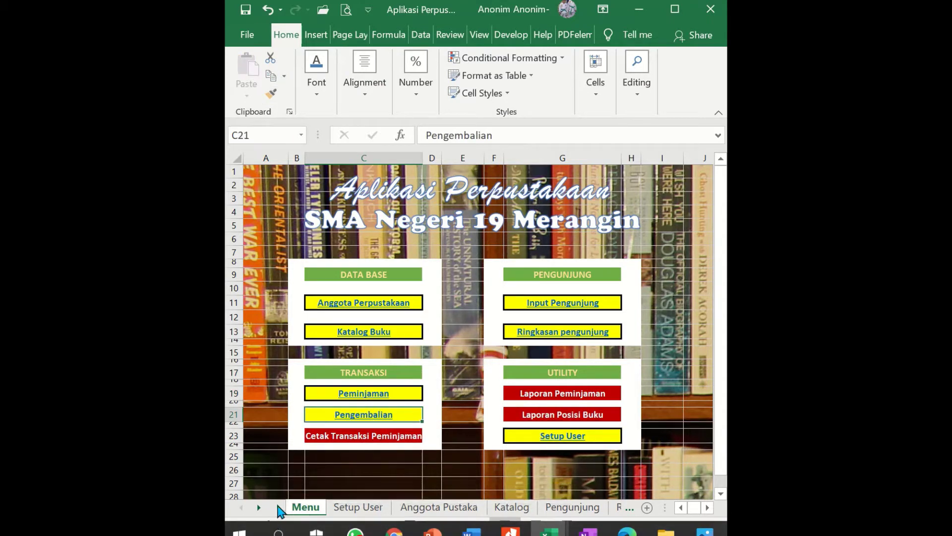
{"action": "left_click", "coordinate": [363, 416]}
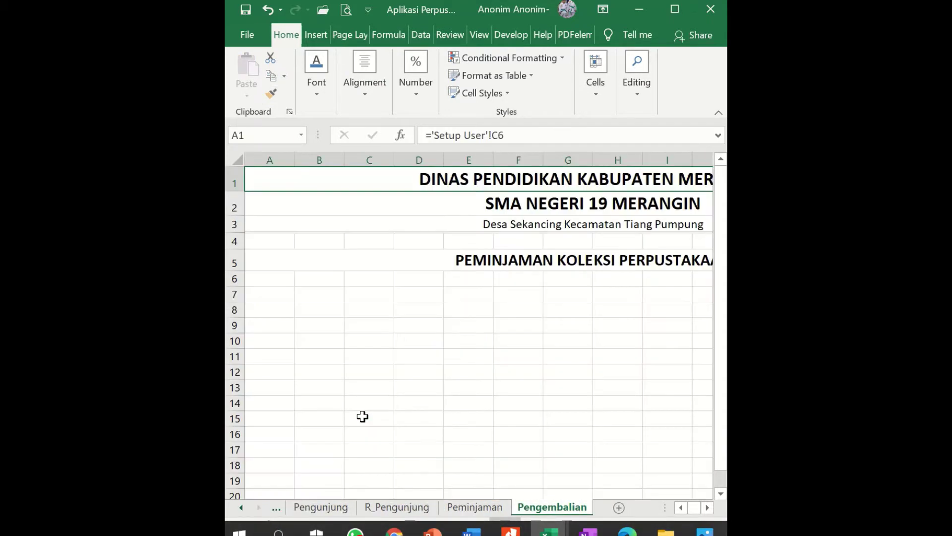
Test the "Kembali ke MENU" link in cell O5 of the Pengembalian sheet, and return through the Pengembalian link on the Menu sheet.
{"action": "left_click", "coordinate": [659, 433]}
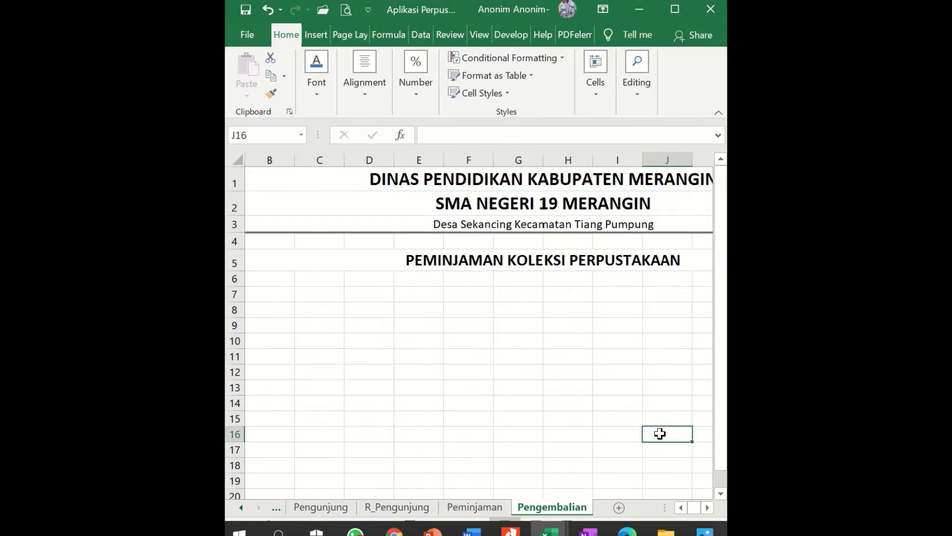
{"action": "key", "text": "Right"}
{"action": "key", "text": "Right"}
{"action": "key", "text": "Right"}
{"action": "key", "text": "Right"}
{"action": "key", "text": "Right"}
{"action": "key", "text": "Right"}
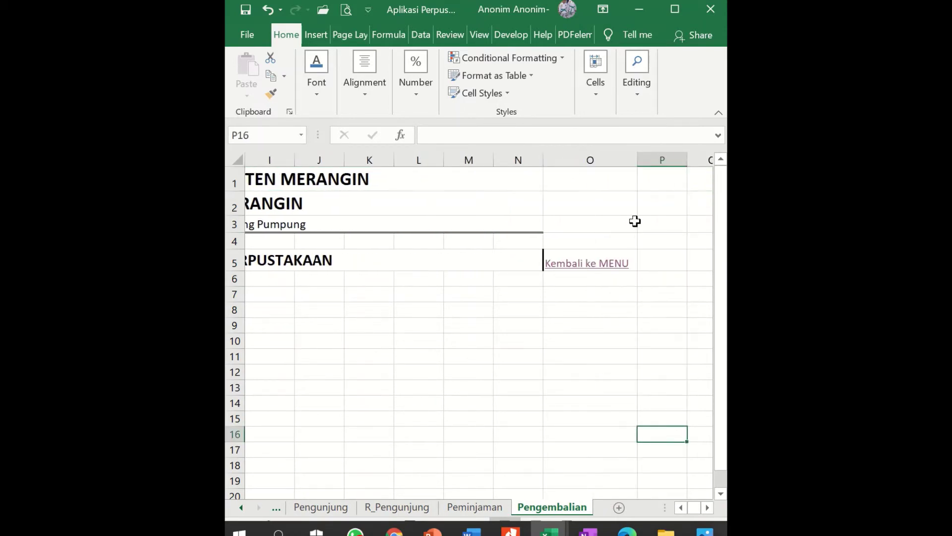
{"action": "left_click", "coordinate": [614, 263]}
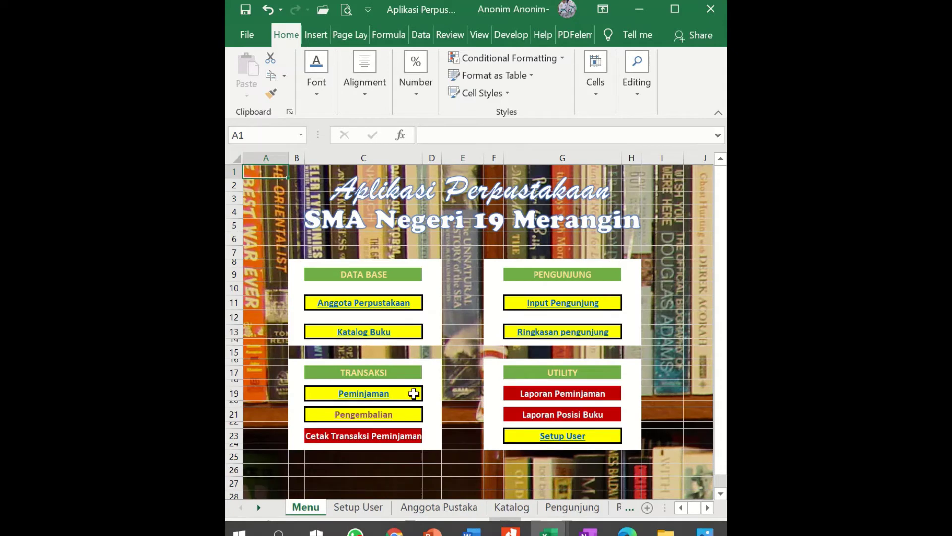
{"action": "left_click", "coordinate": [397, 414]}
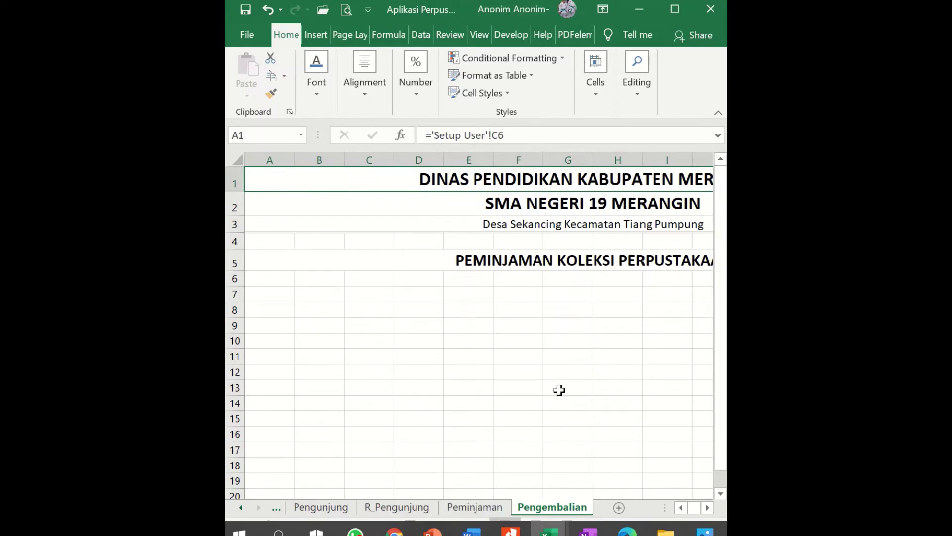
Copy the formatting of the "Kembali ke MENU" cell O5 on the Peminjaman sheet onto cell O5 of the Pengembalian sheet.
{"action": "scroll", "coordinate": [558, 392], "scroll_direction": "down", "scroll_amount": 2}
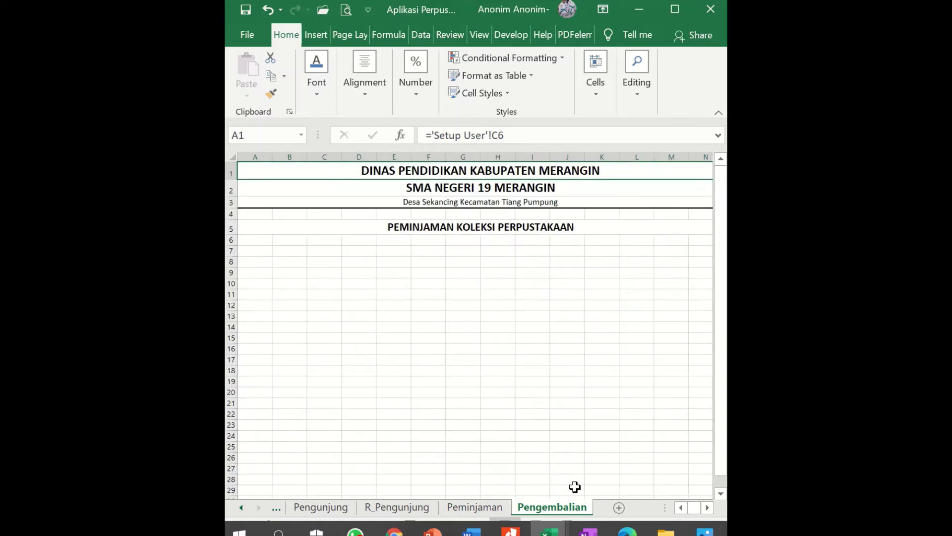
{"action": "left_click", "coordinate": [706, 507]}
{"action": "left_click", "coordinate": [706, 507]}
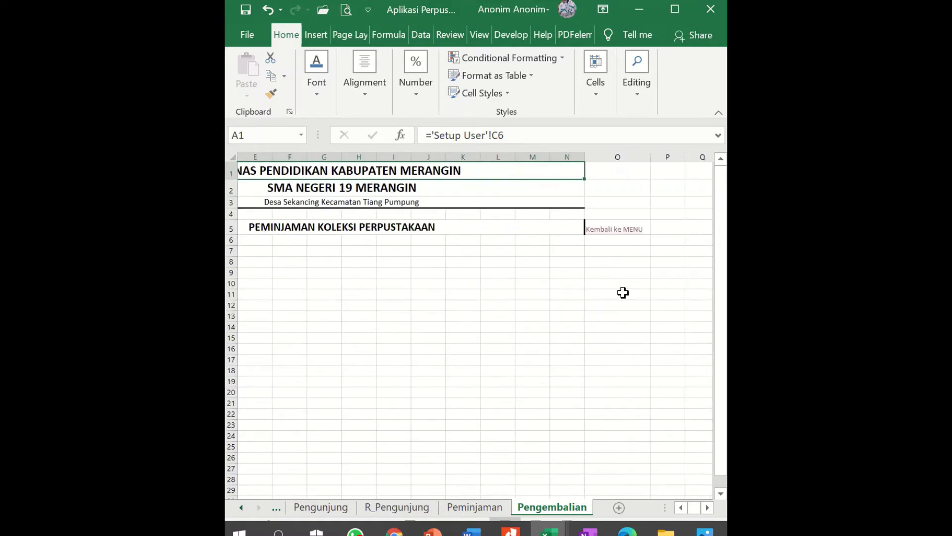
{"action": "left_click", "coordinate": [495, 508]}
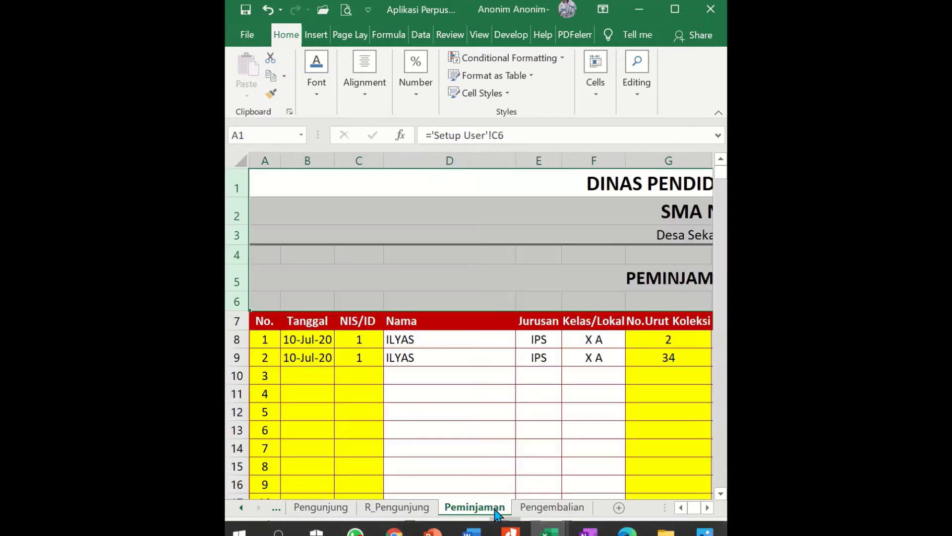
{"action": "left_click", "coordinate": [707, 508]}
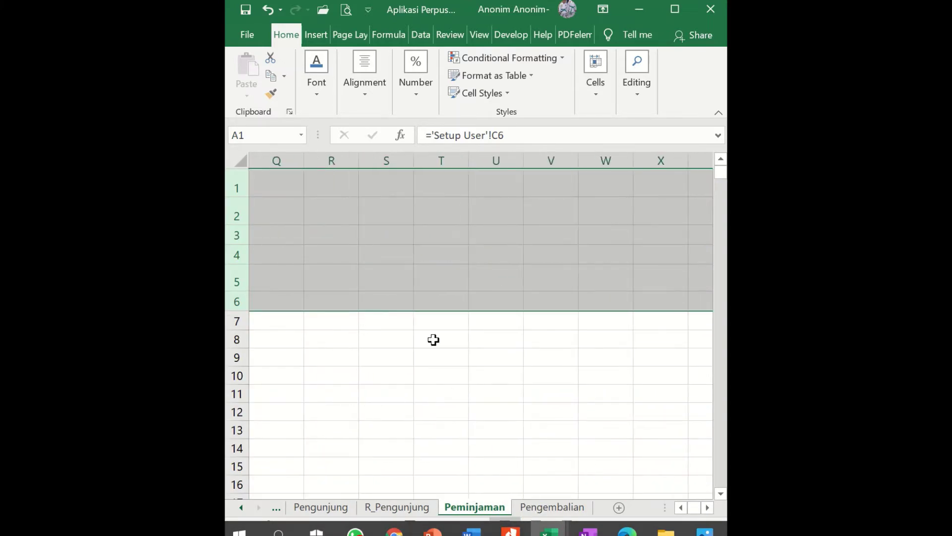
{"action": "left_click", "coordinate": [681, 508]}
{"action": "left_click", "coordinate": [681, 508]}
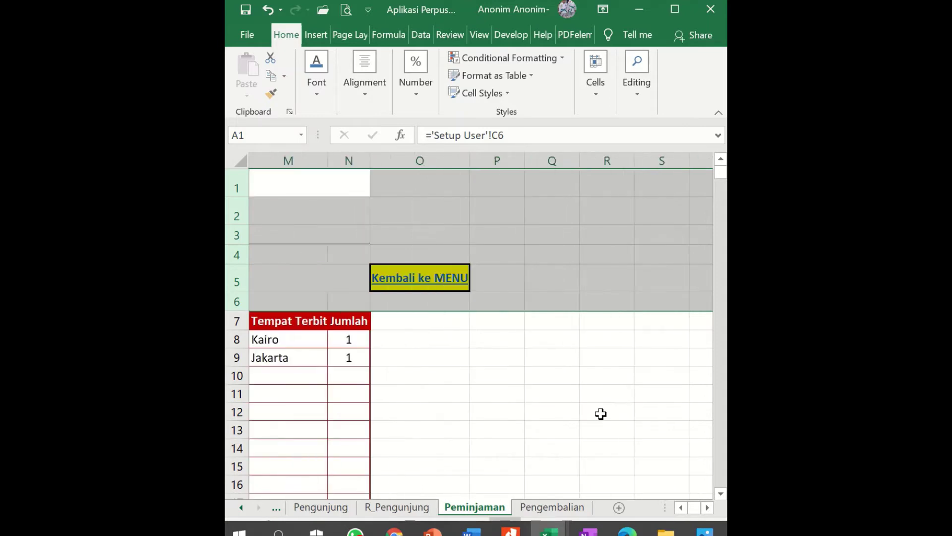
{"action": "left_click", "coordinate": [488, 280]}
{"action": "key", "text": "Left"}
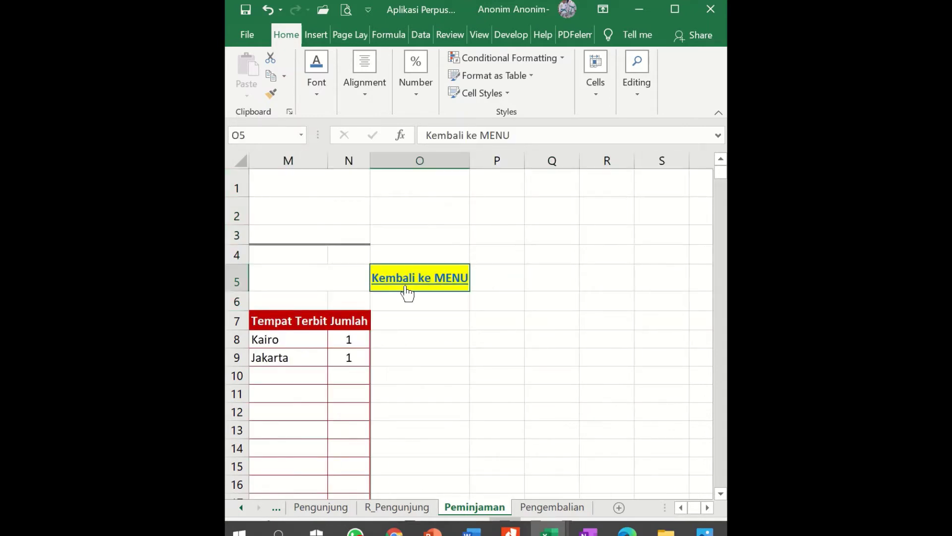
{"action": "left_click", "coordinate": [268, 100]}
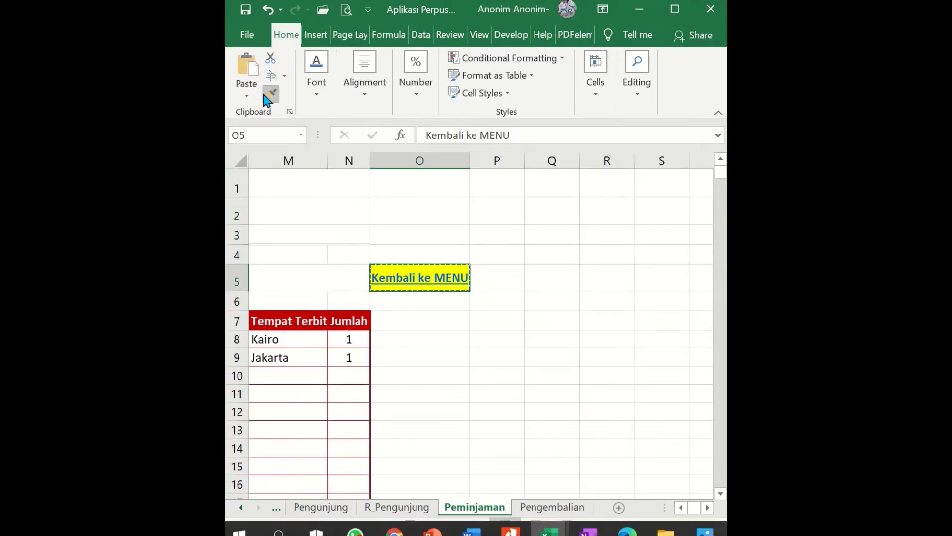
{"action": "left_click", "coordinate": [563, 509]}
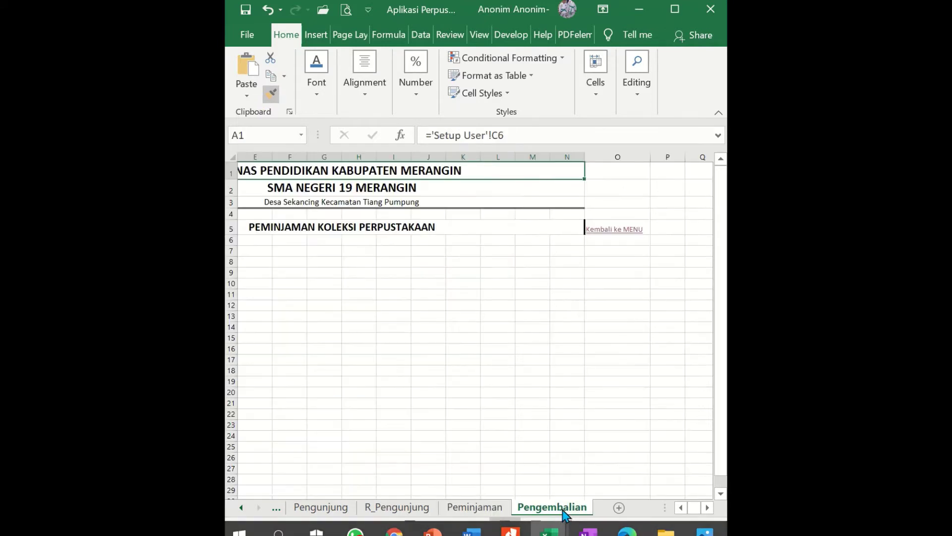
{"action": "left_click", "coordinate": [600, 229]}
{"action": "left_click", "coordinate": [606, 253]}
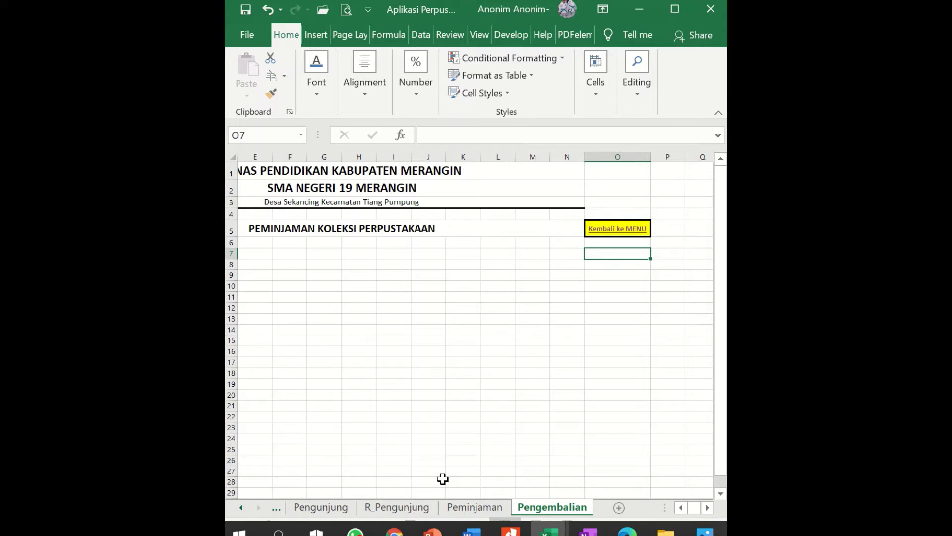
Follow the formatted "Kembali ke MENU" link to the Menu sheet and go back to the Pengembalian sheet through its link.
{"action": "left_click", "coordinate": [613, 230]}
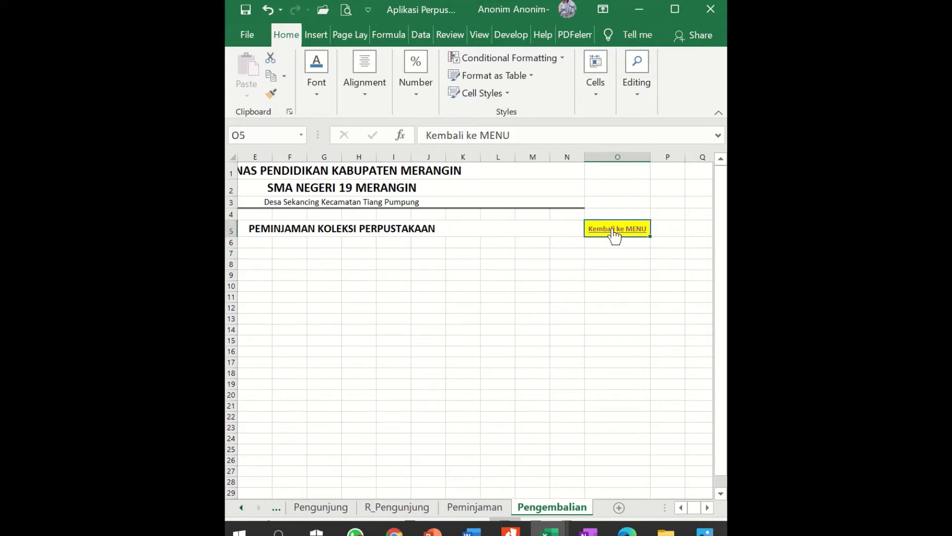
{"action": "left_click", "coordinate": [613, 230]}
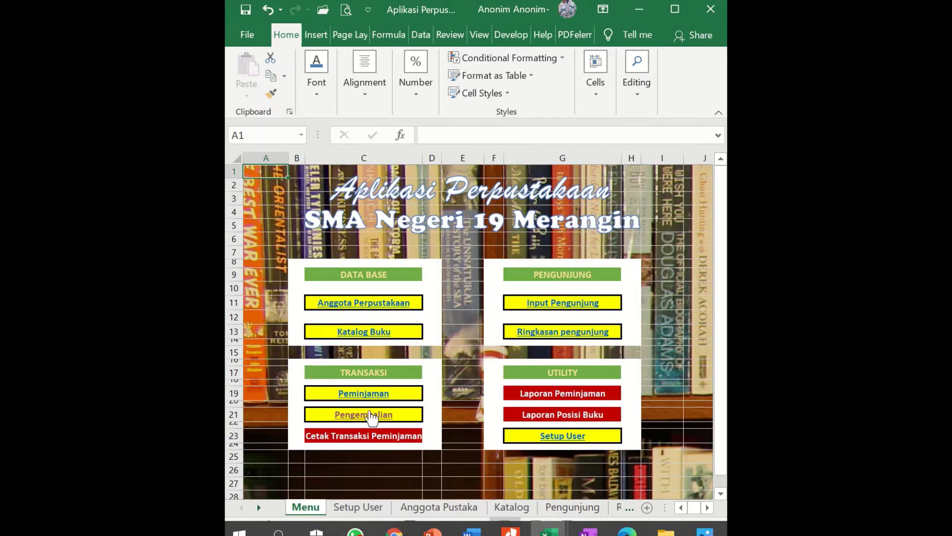
{"action": "left_click", "coordinate": [369, 422]}
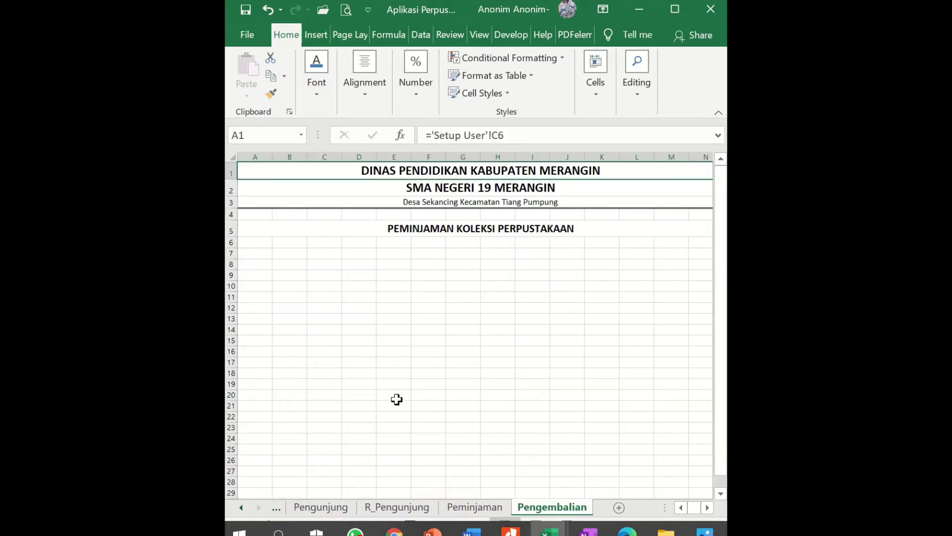
Change the heading in cell A5 of the Pengembalian sheet to "PENGEMBALIAN KOLEKSI PERPUSTAKAAN".
{"action": "left_click", "coordinate": [404, 226]}
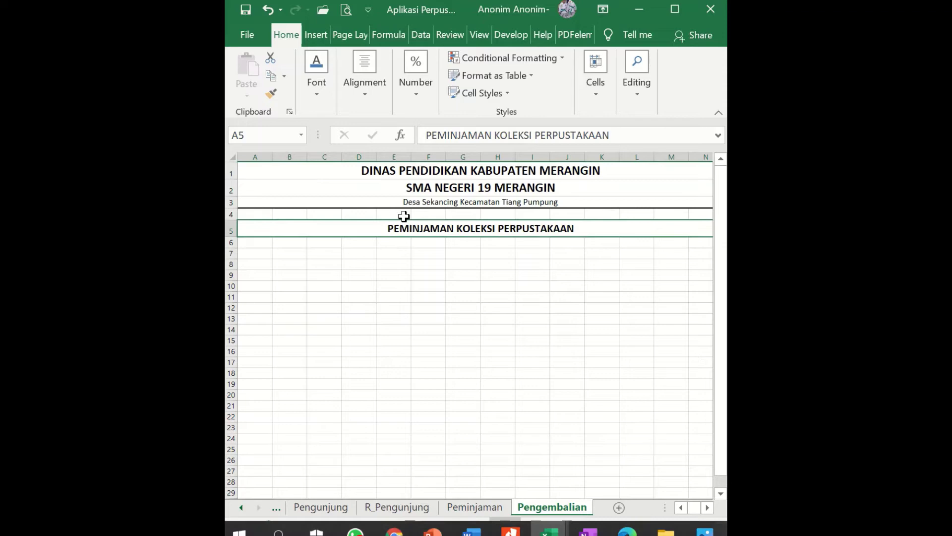
{"action": "left_click", "coordinate": [429, 136]}
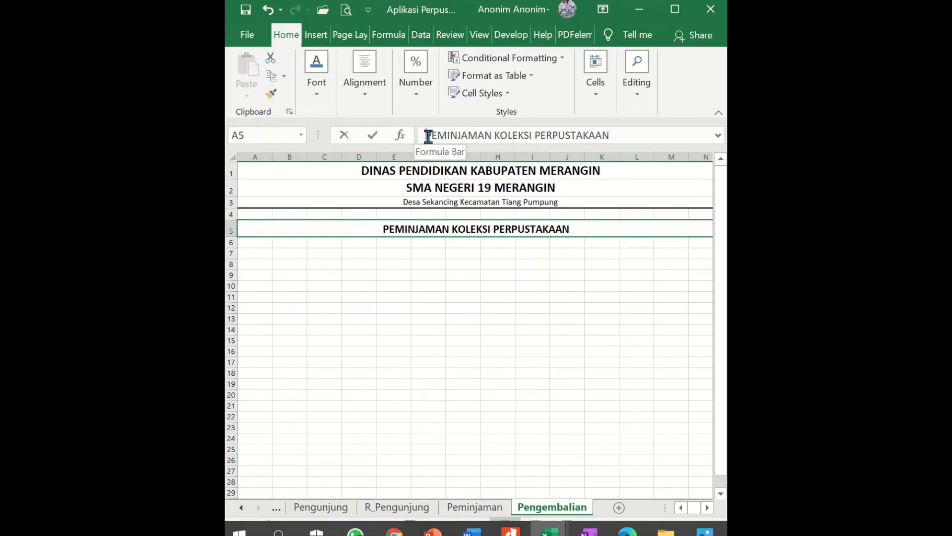
{"action": "left_click_drag", "start_coordinate": [428, 136], "coordinate": [491, 135]}
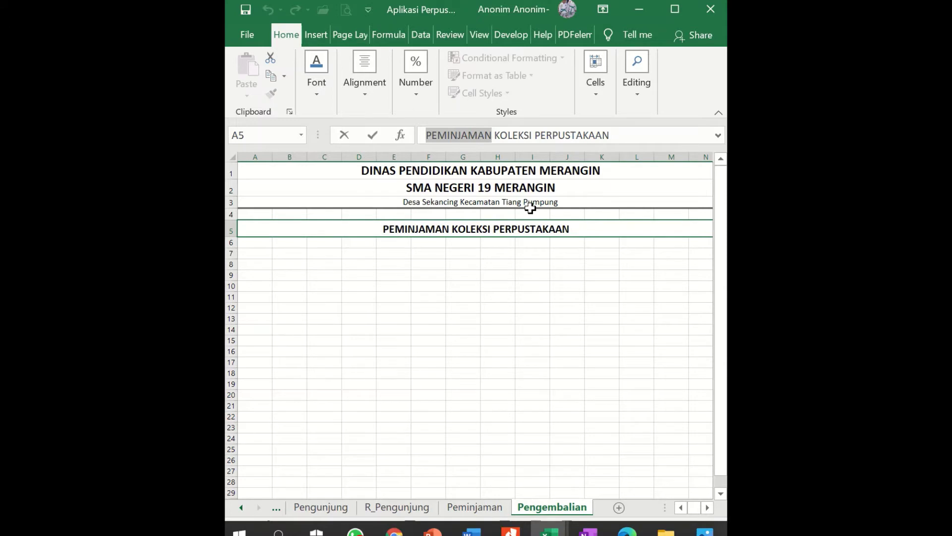
{"action": "type", "text": "PENGEMBA"}
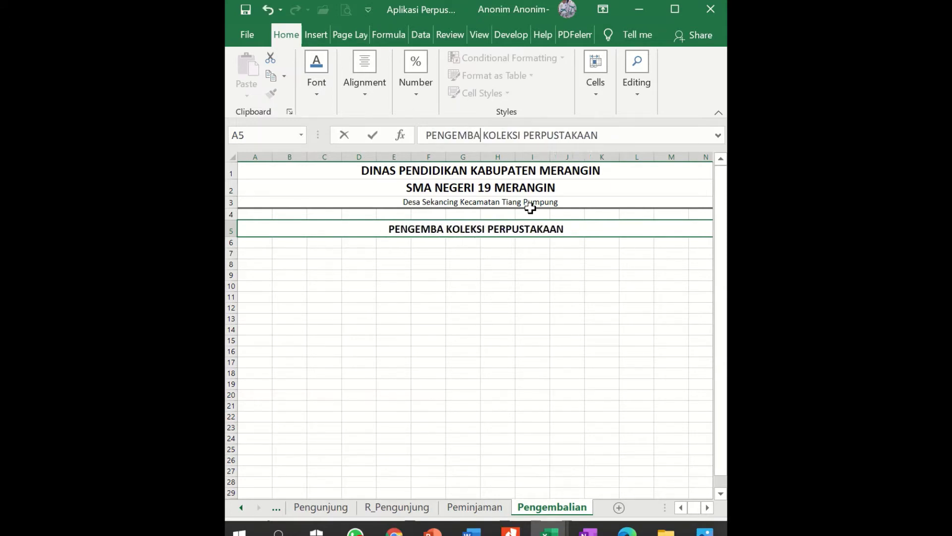
{"action": "type", "text": "LIAN"}
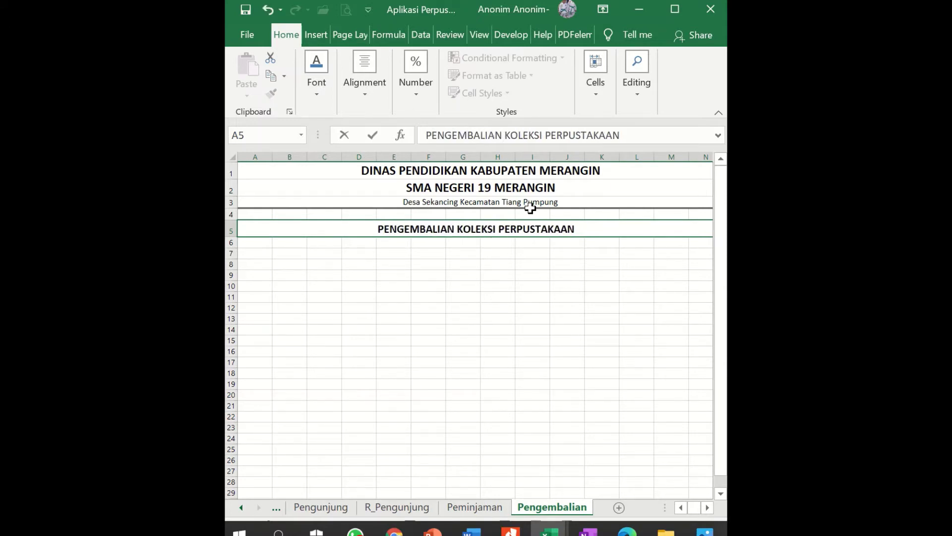
{"action": "key", "text": "Return"}
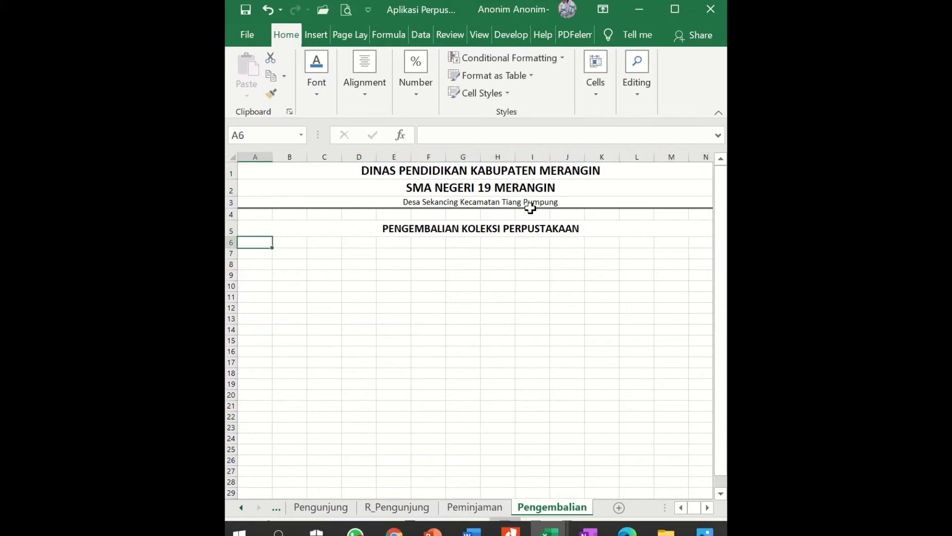
Enter the column header "Tgl Kembali" in cell A7 of the Pengembalian sheet.
{"action": "key", "text": "Down"}
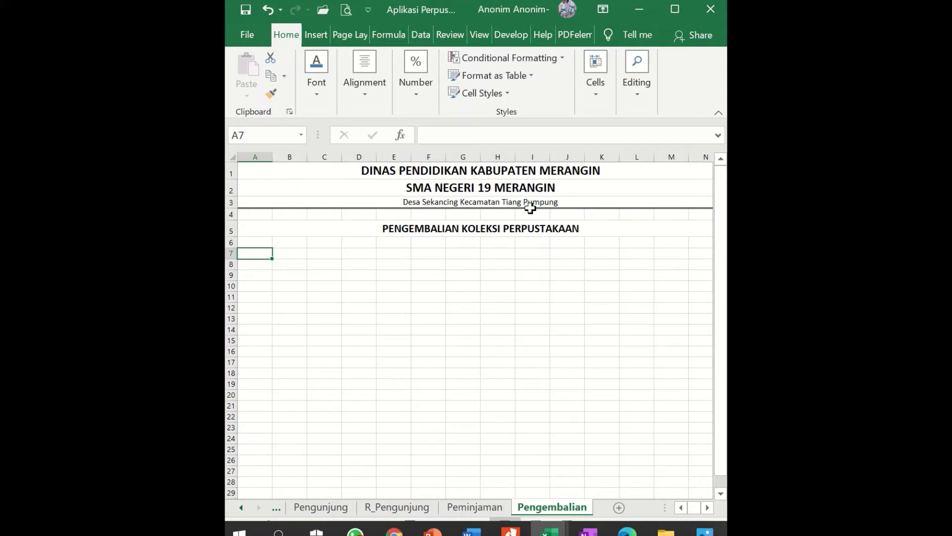
{"action": "type", "text": "t"}
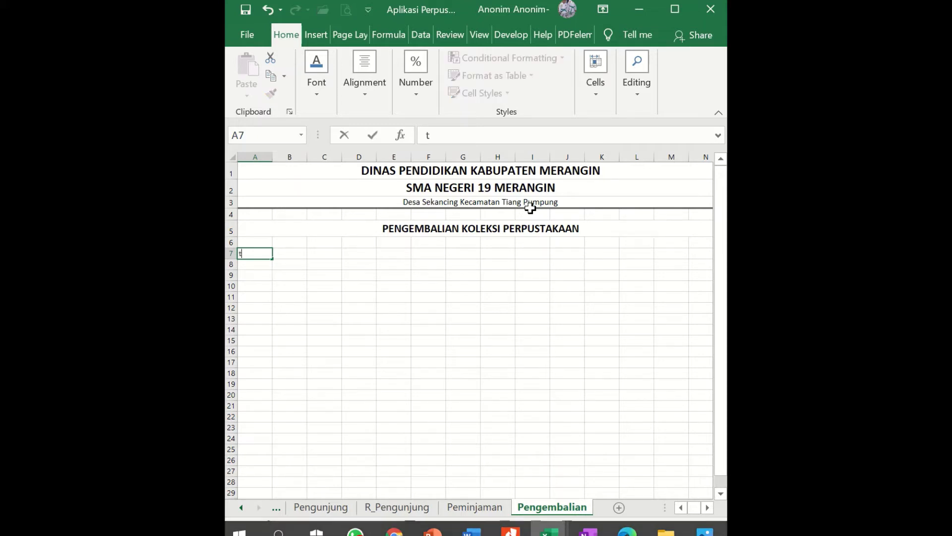
{"action": "type", "text": "GL Kembali"}
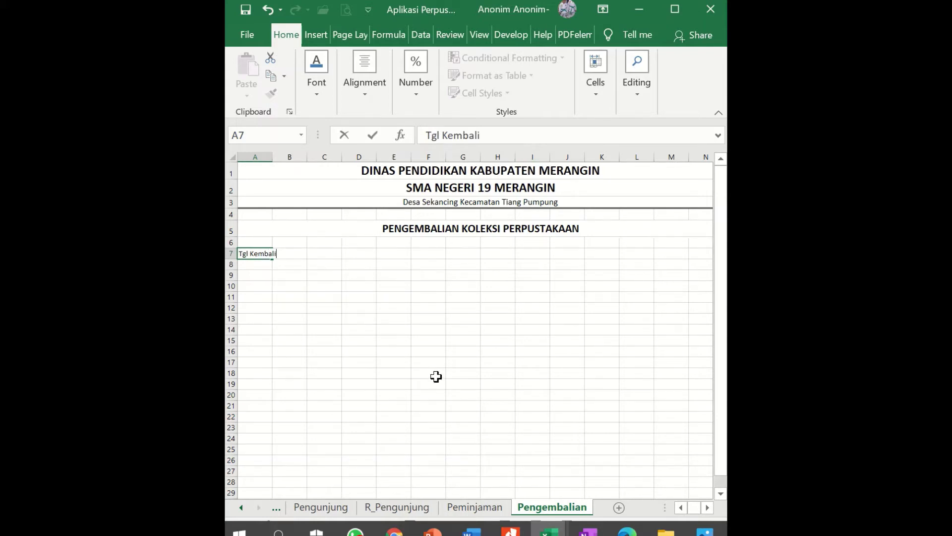
{"action": "key", "text": "Tab"}
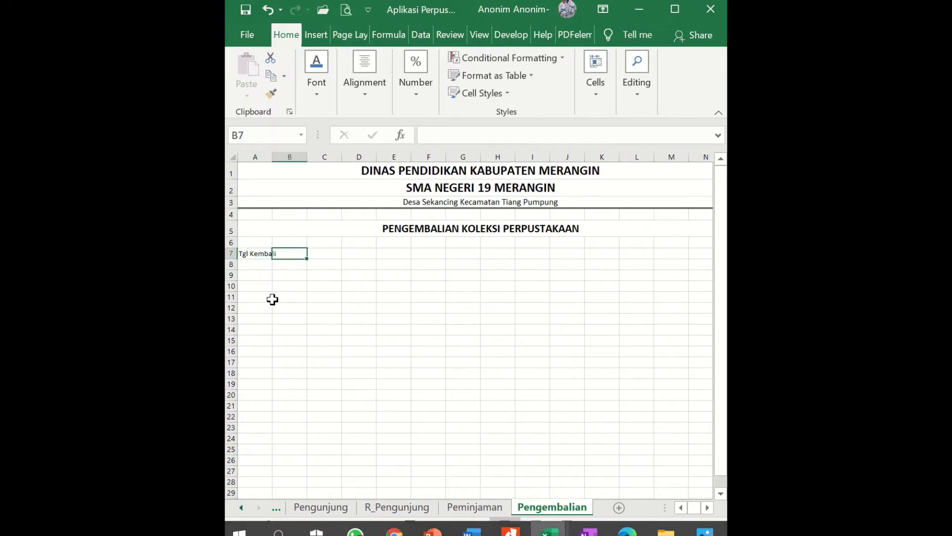
{"action": "key", "text": "Left"}
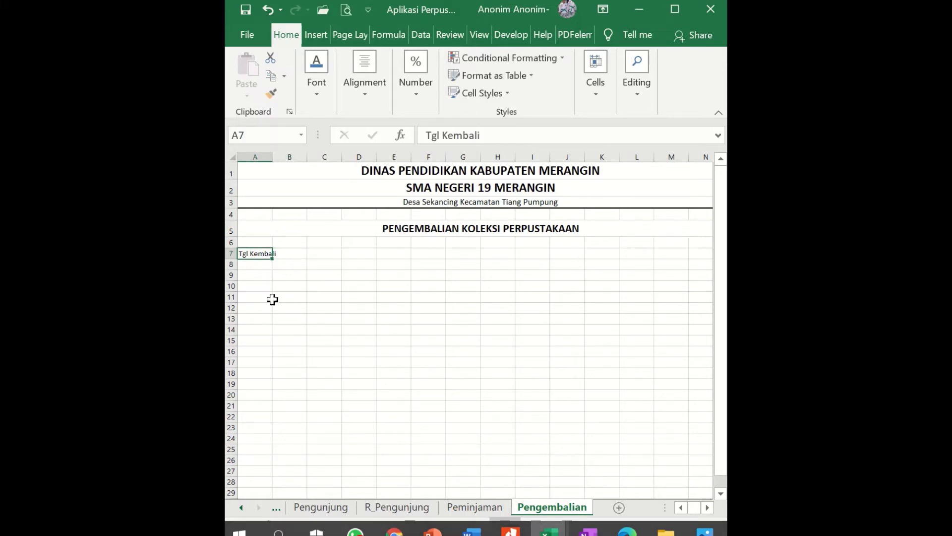
{"action": "scroll", "coordinate": [259, 272], "scroll_direction": "up", "scroll_amount": 3}
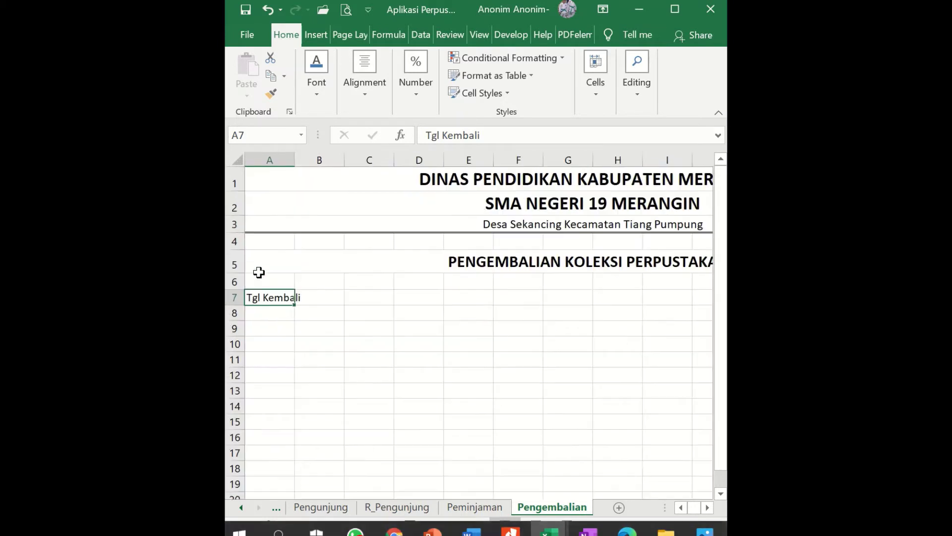
{"action": "scroll", "coordinate": [259, 272], "scroll_direction": "up", "scroll_amount": 1}
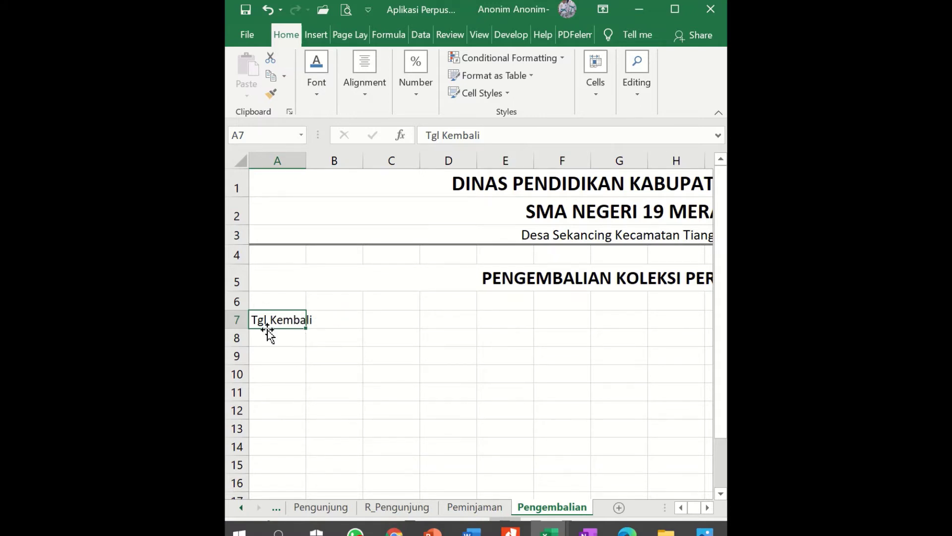
{"action": "left_click", "coordinate": [318, 318]}
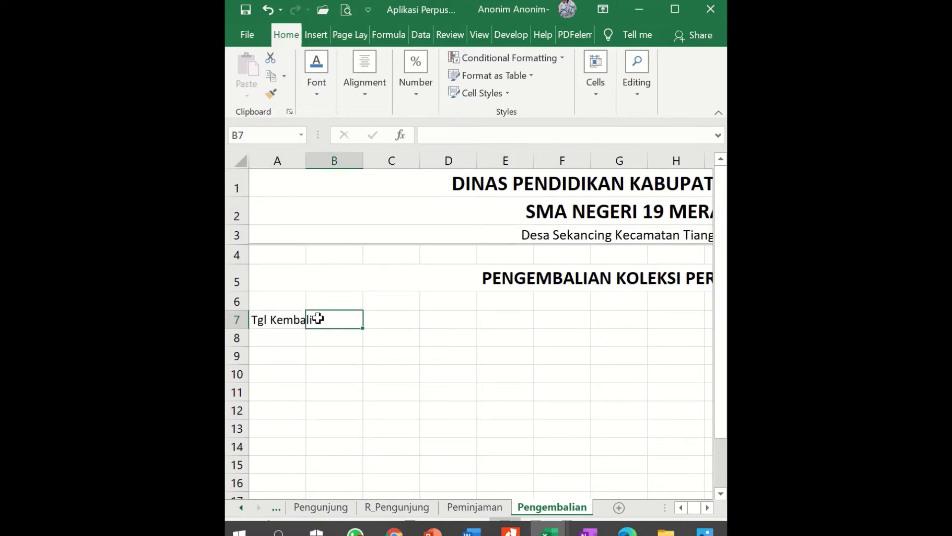
{"action": "left_click", "coordinate": [287, 320]}
{"action": "left_click", "coordinate": [329, 323]}
{"action": "left_click", "coordinate": [267, 318]}
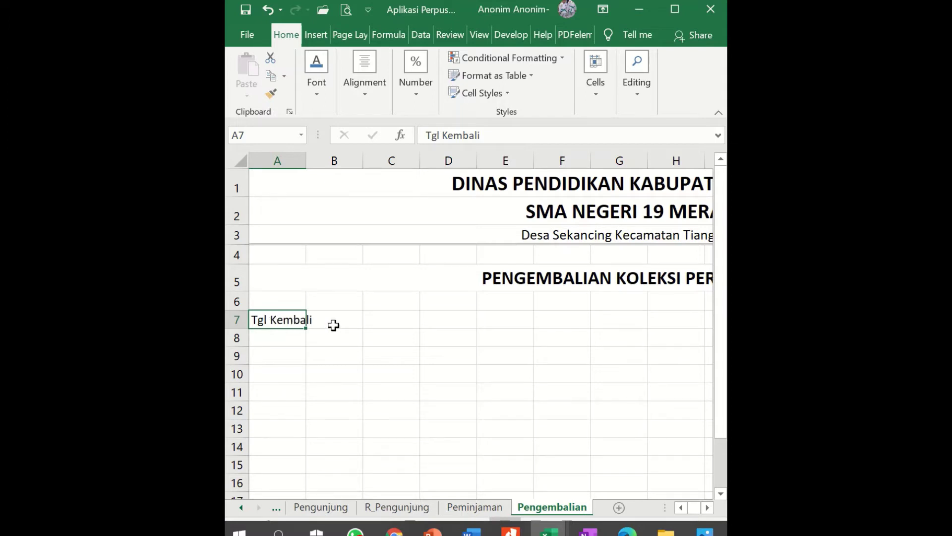
Enter the column header "No." in cell B7 of the Pengembalian sheet.
{"action": "left_click", "coordinate": [318, 319]}
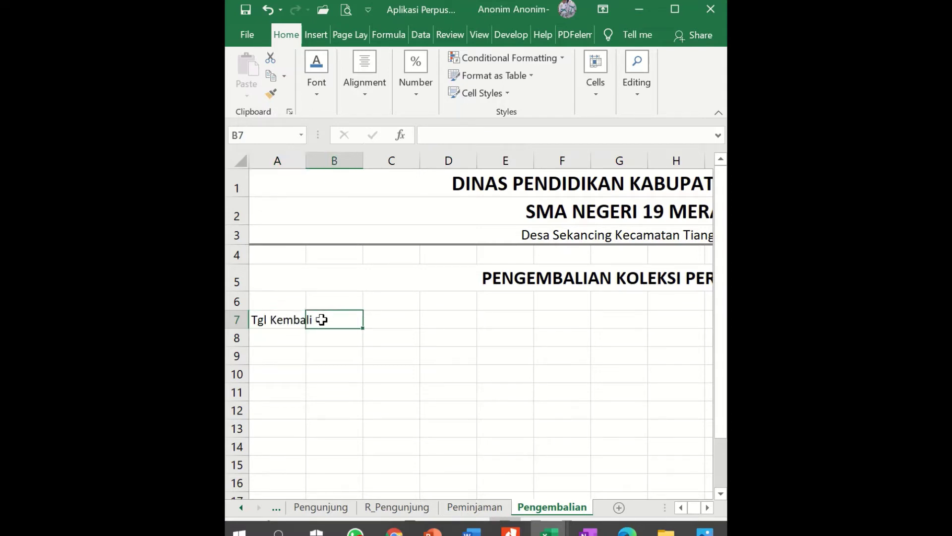
{"action": "type", "text": "No"}
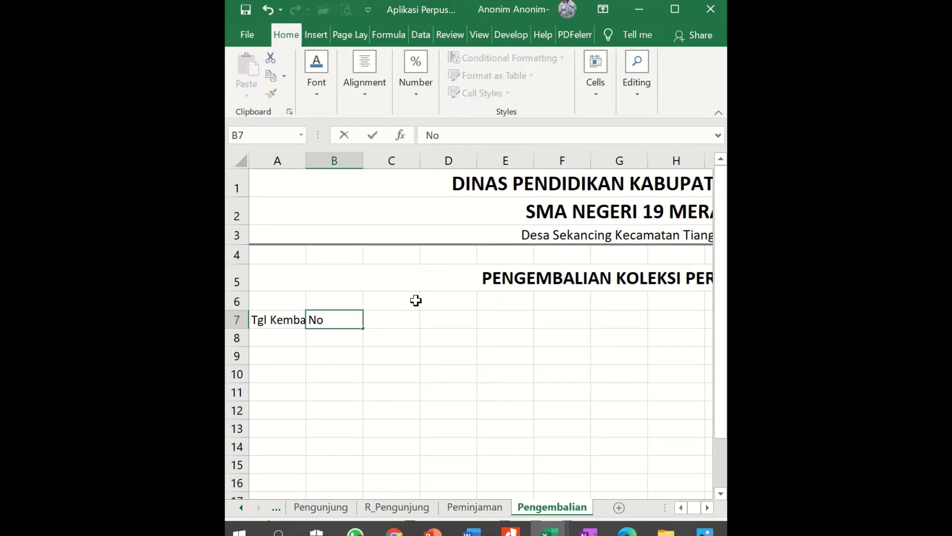
{"action": "type", "text": ".."}
{"action": "key", "text": "Tab"}
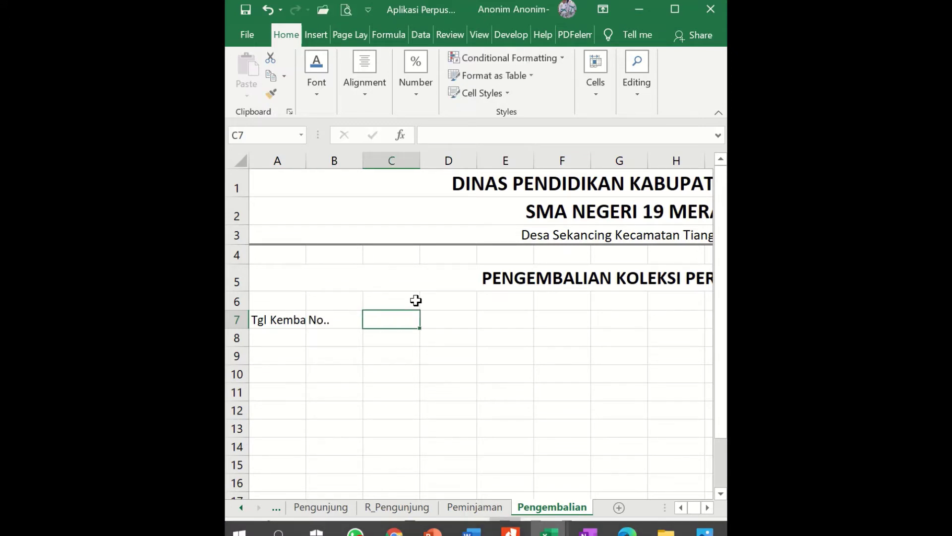
{"action": "key", "text": "Left"}
{"action": "type", "text": "No."}
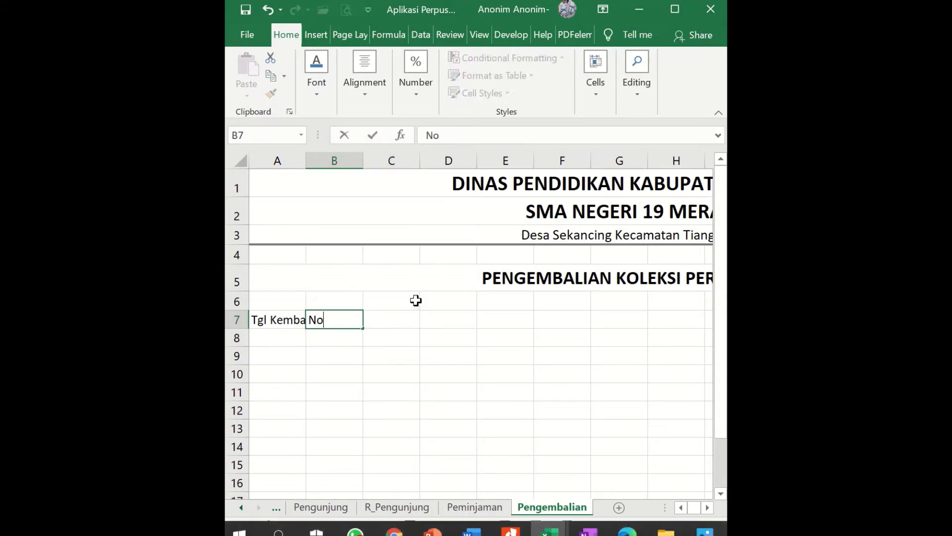
{"action": "key", "text": "Tab"}
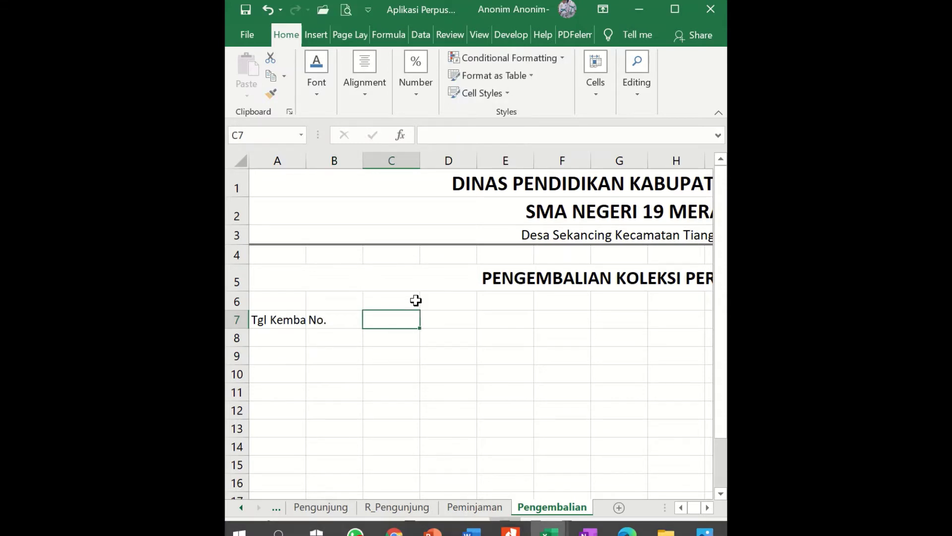
Enter the column header "Tagl Pinjam" in cell C7.
{"action": "type", "text": "Tag"}
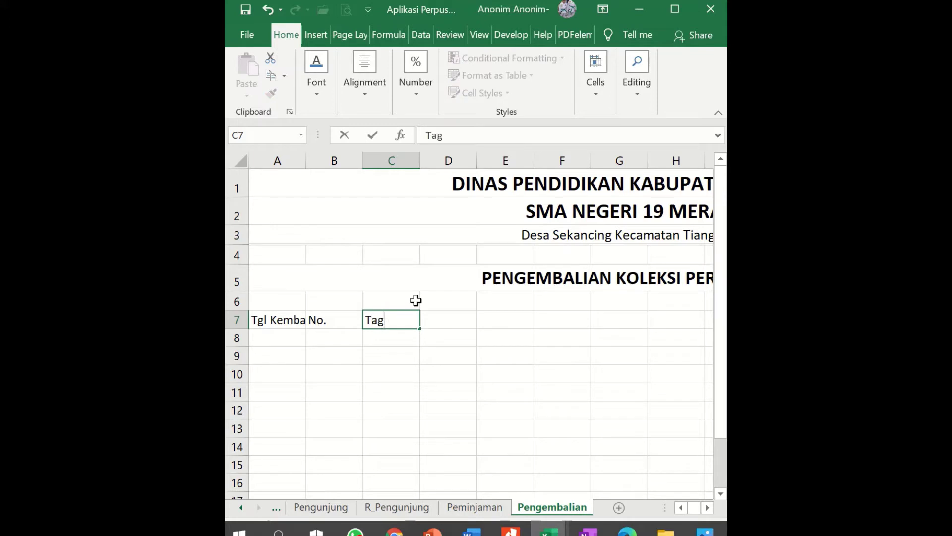
{"action": "type", "text": "l Pinjaman"}
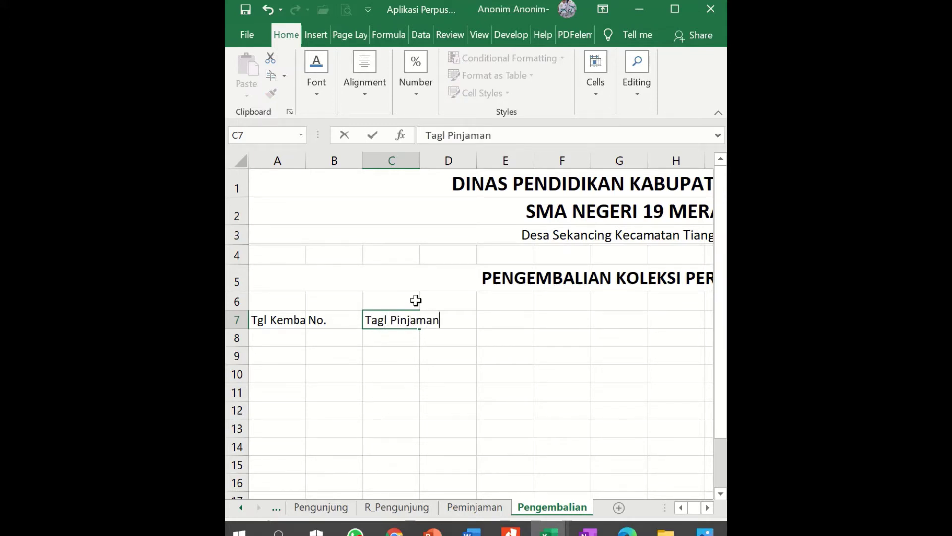
{"action": "key", "text": "BackSpace"}
{"action": "key", "text": "BackSpace"}
{"action": "key", "text": "Return"}
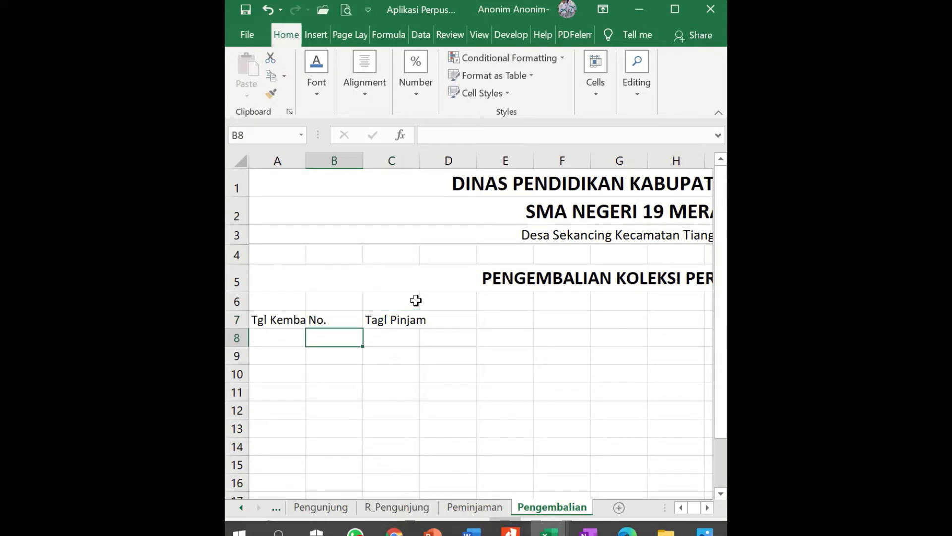
Autofit the widths of columns A, B and C to their contents.
{"action": "double_click", "coordinate": [306, 161]}
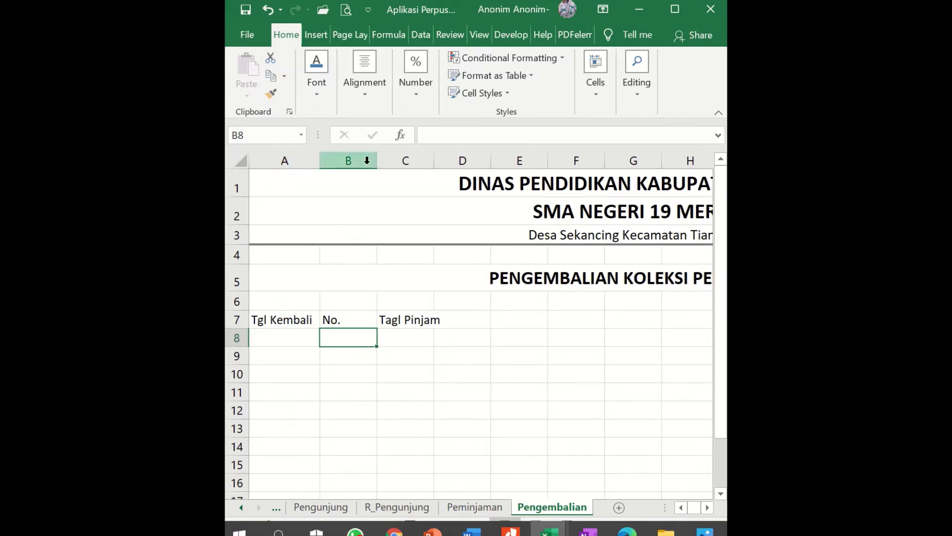
{"action": "double_click", "coordinate": [376, 161]}
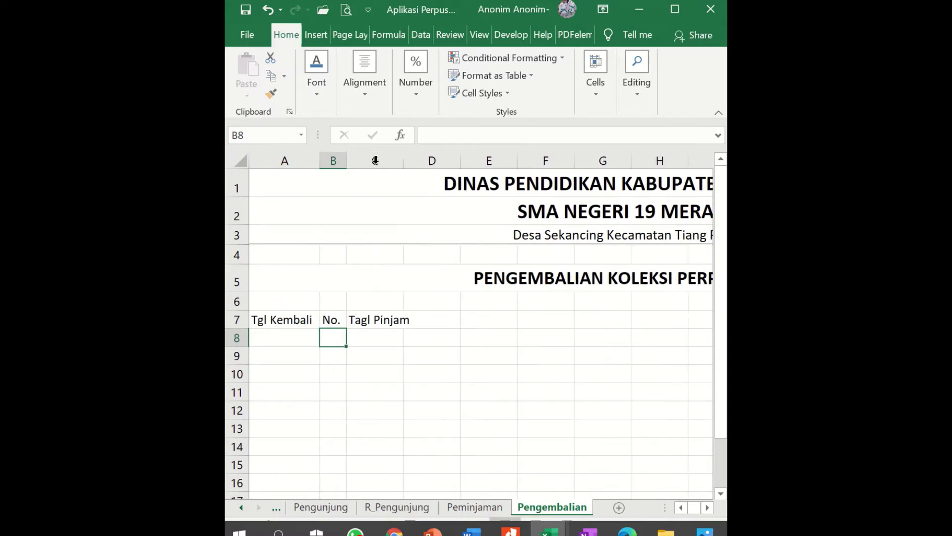
{"action": "double_click", "coordinate": [403, 161]}
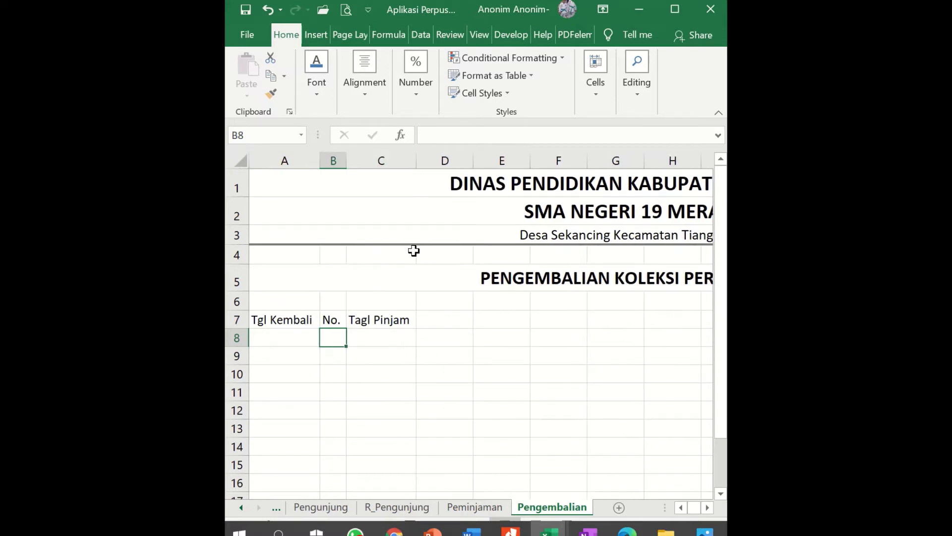
Correct the column header in cell C7 to "Tgl Pinjam".
{"action": "left_click", "coordinate": [362, 318]}
{"action": "double_click", "coordinate": [362, 318]}
{"action": "key", "text": "BackSpace"}
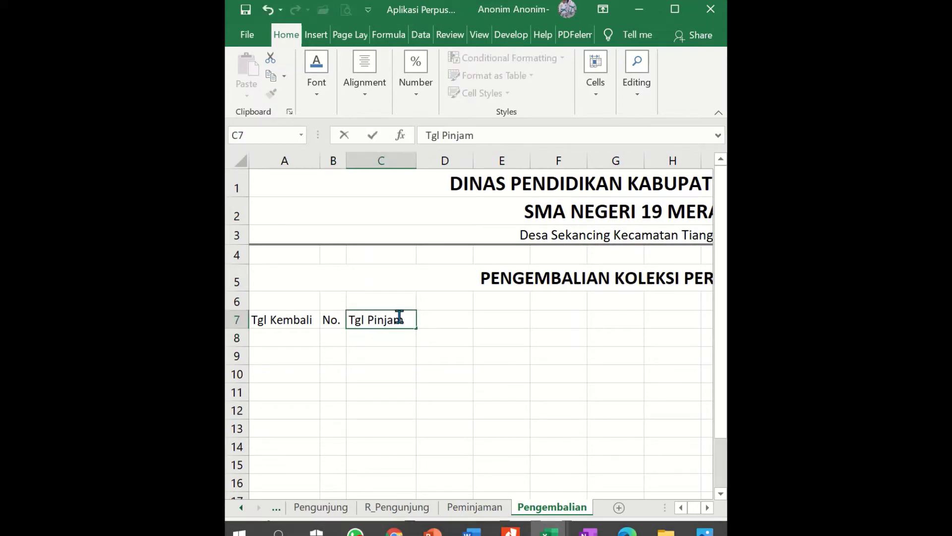
{"action": "key", "text": "Tab"}
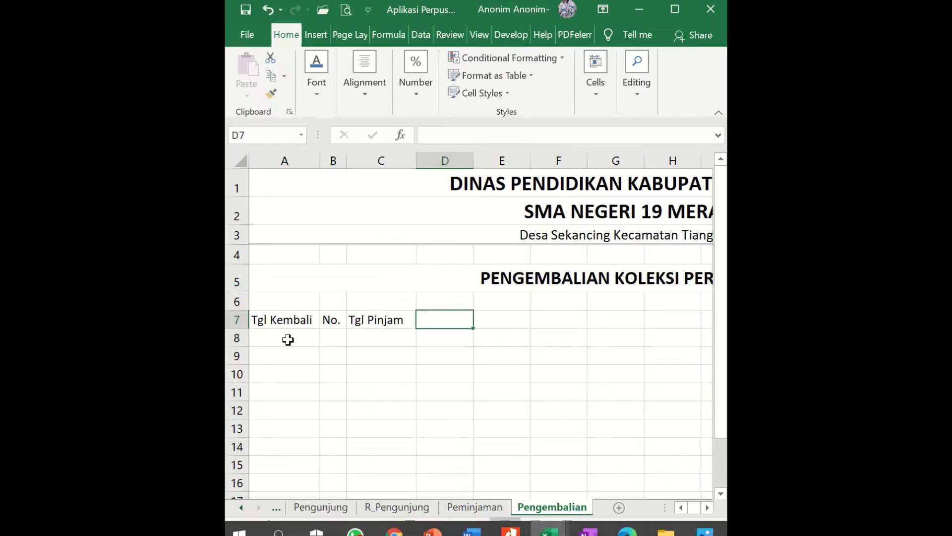
{"action": "left_click", "coordinate": [368, 339]}
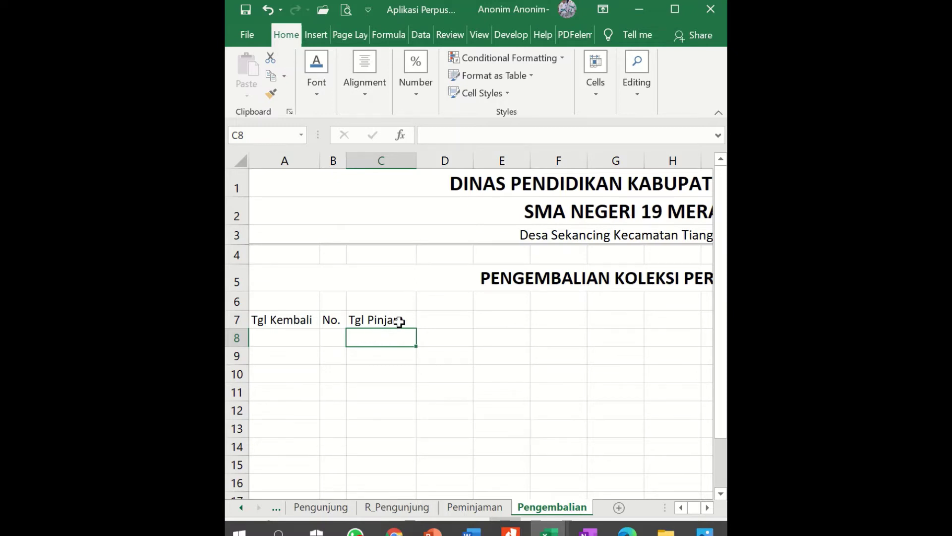
Enter the column header "NIS/ID" in cell D7.
{"action": "left_click", "coordinate": [437, 317]}
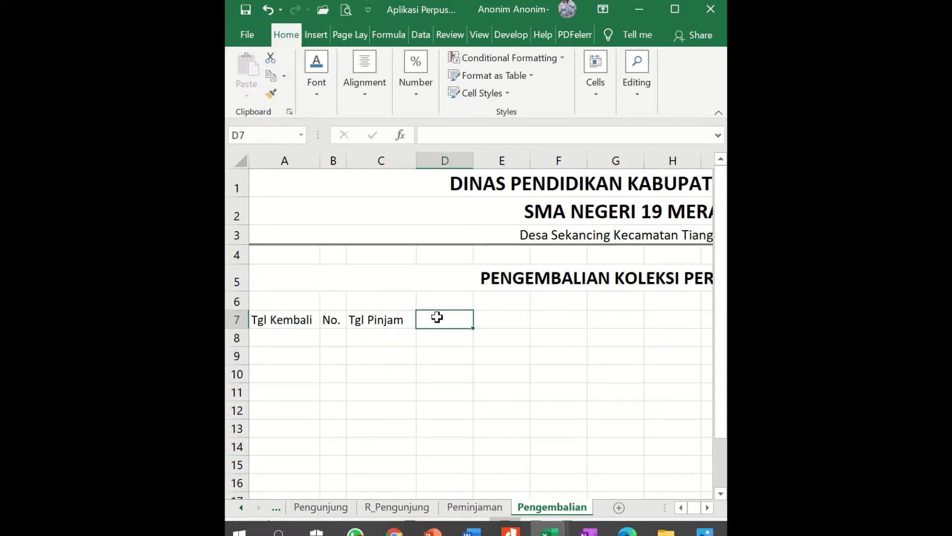
{"action": "type", "text": "NIS/"}
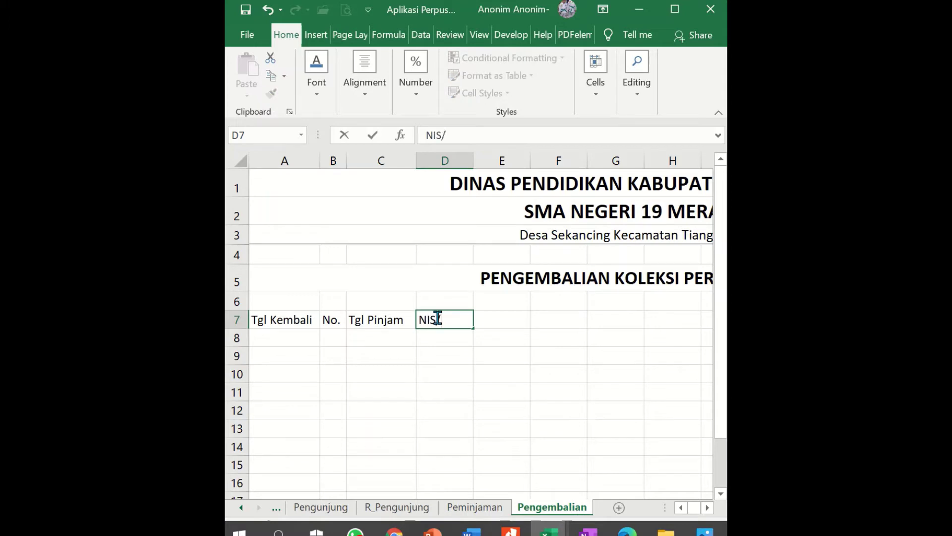
{"action": "type", "text": "IDE"}
{"action": "key", "text": "Tab"}
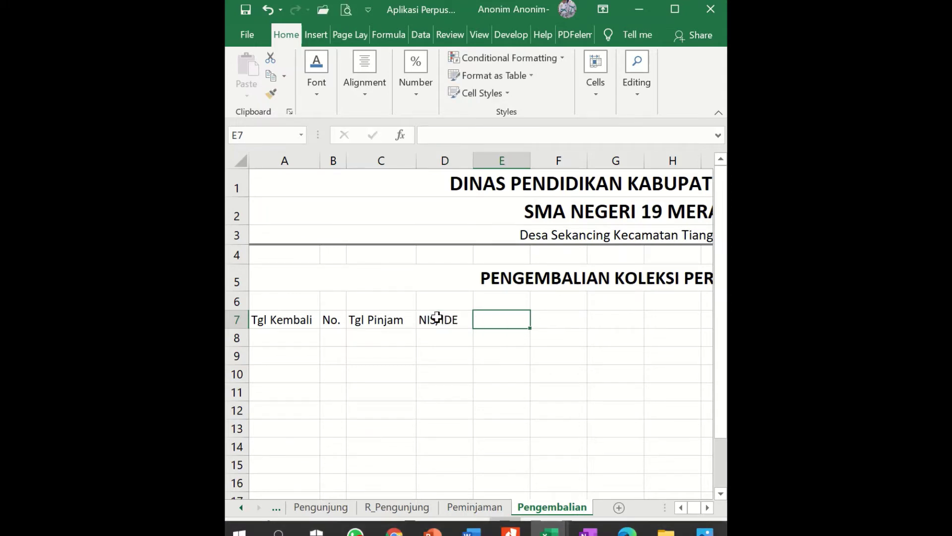
{"action": "double_click", "coordinate": [437, 317]}
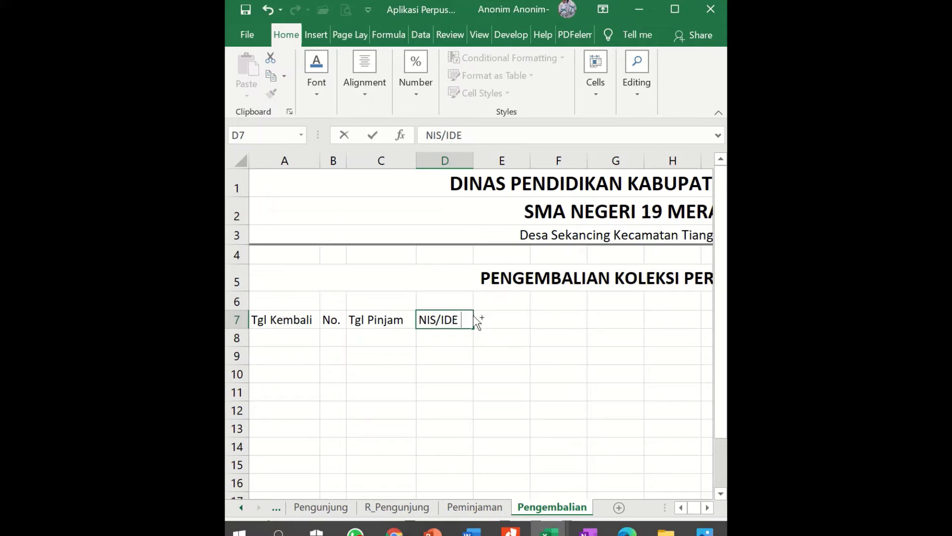
{"action": "key", "text": "BackSpace"}
{"action": "key", "text": "Tab"}
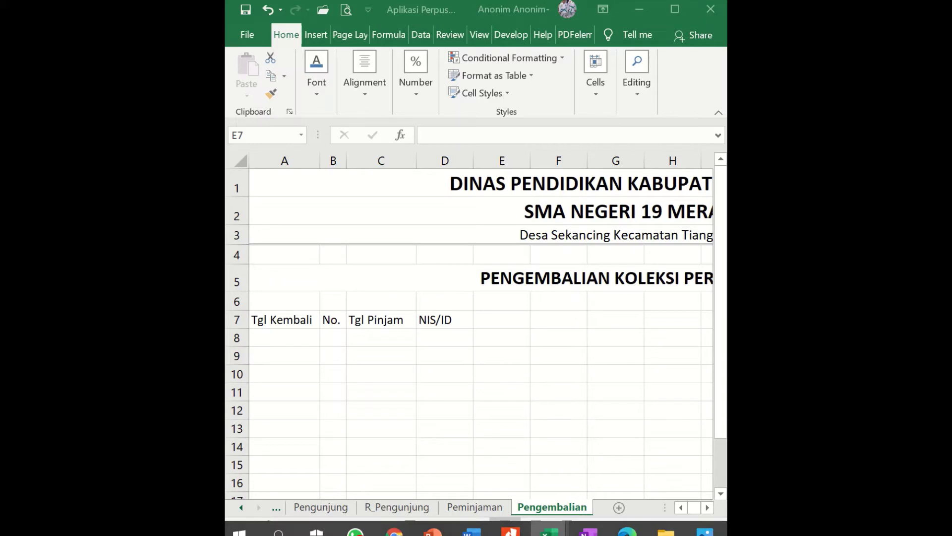
Enter the column header "Nama Anggota Pustaka" in cell E7 and autofit column E to it.
{"action": "left_click", "coordinate": [496, 318]}
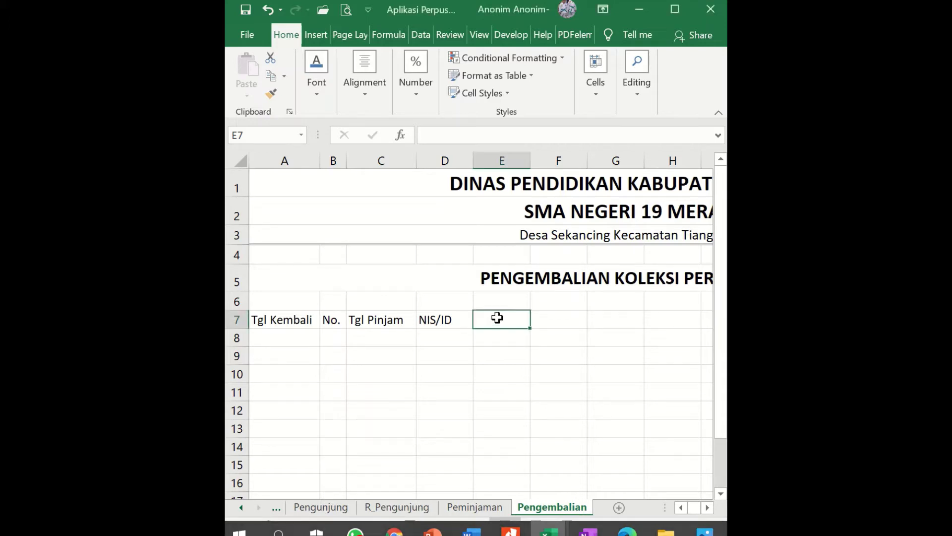
{"action": "type", "text": "Nama"}
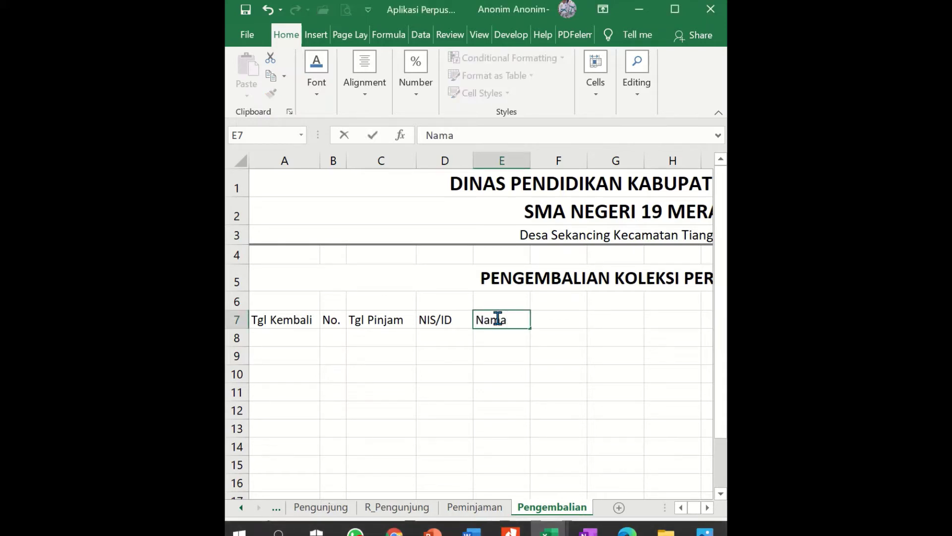
{"action": "type", "text": " Anggota Pustaka"}
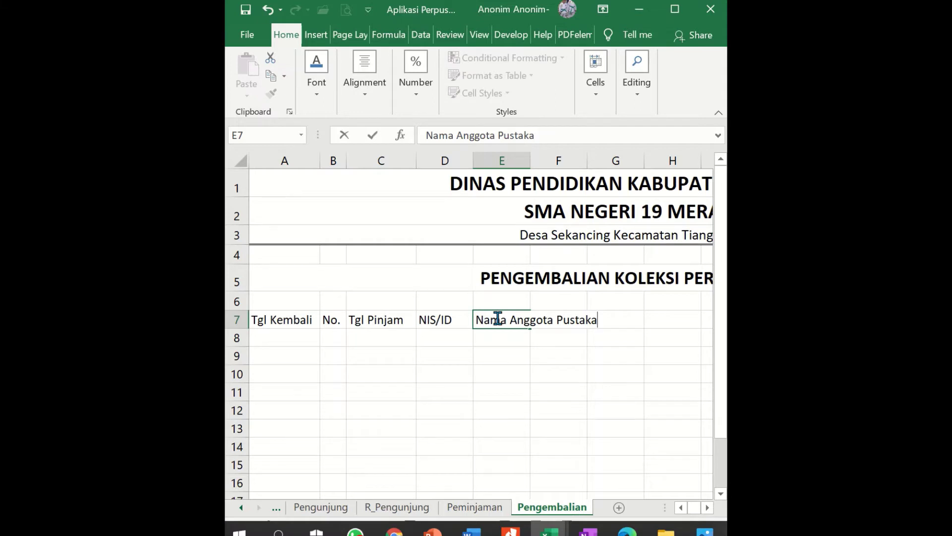
{"action": "key", "text": "Tab"}
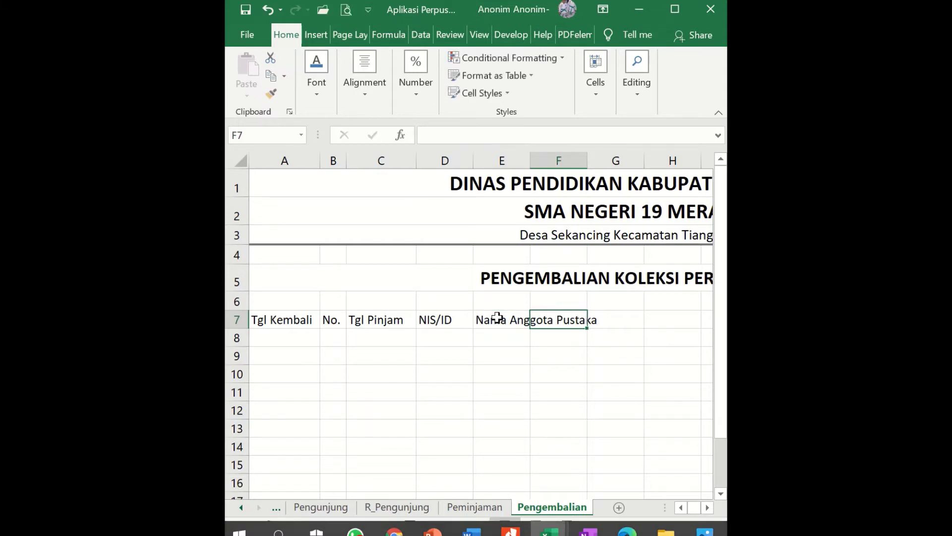
{"action": "double_click", "coordinate": [531, 161]}
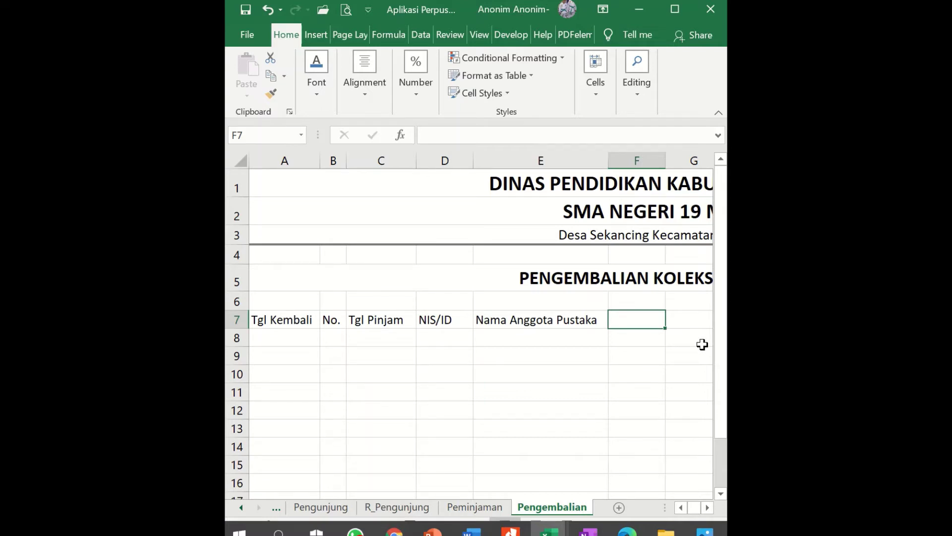
Enter the column header "Kode Buku" in cell F7.
{"action": "type", "text": "kode"}
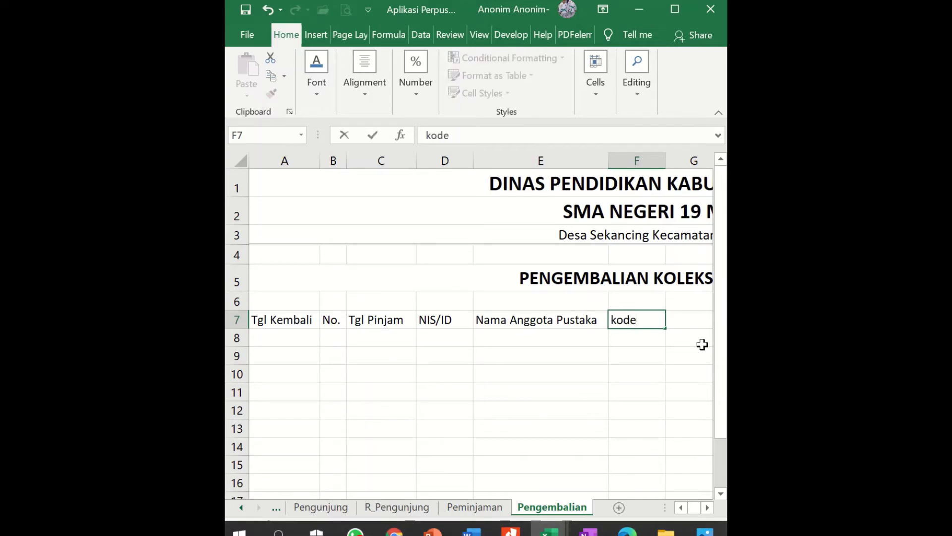
{"action": "key", "text": "BackSpace"}
{"action": "key", "text": "BackSpace"}
{"action": "key", "text": "BackSpace"}
{"action": "key", "text": "BackSpace"}
{"action": "type", "text": "Kode Buku"}
{"action": "key", "text": "Tab"}
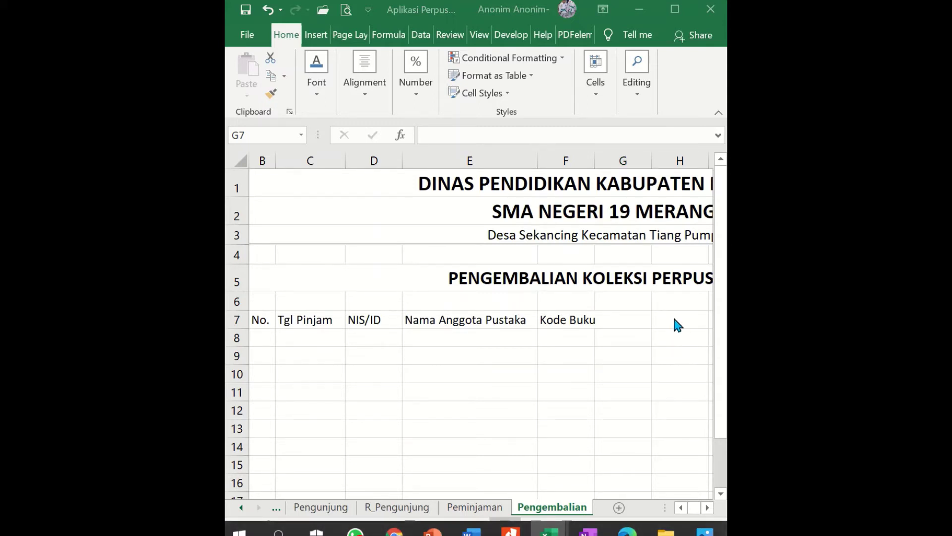
Enter the column headers "Judul Buku", "Jml" and "Denda" in cells G7, H7 and I7.
{"action": "left_click", "coordinate": [638, 318]}
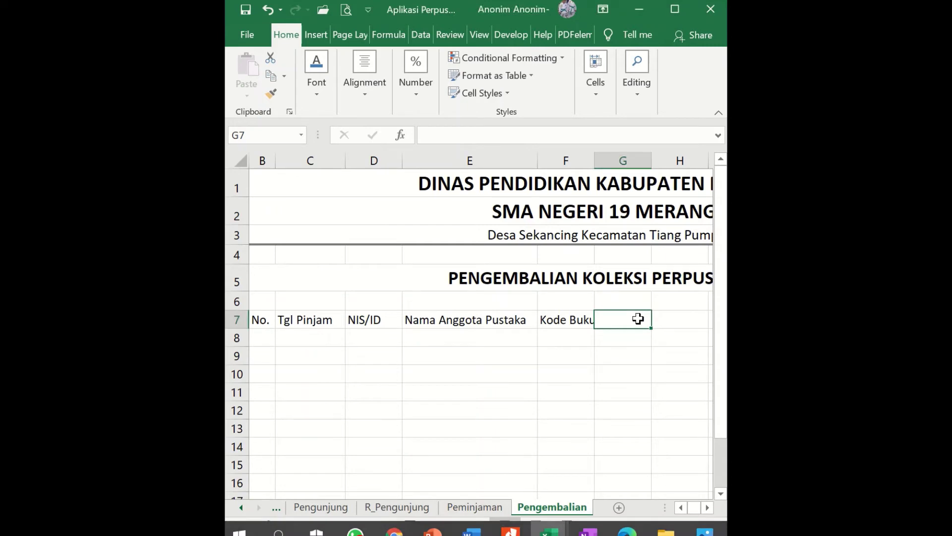
{"action": "type", "text": "Judul B"}
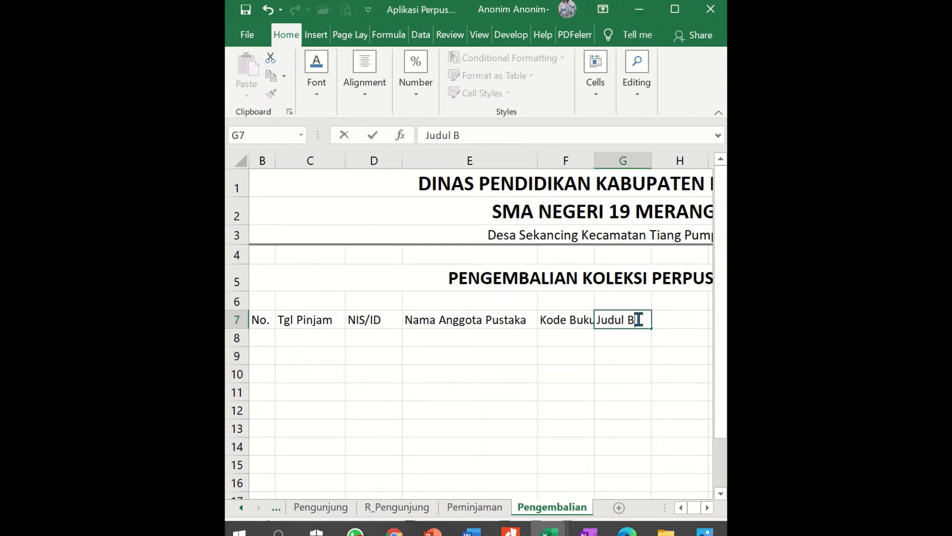
{"action": "type", "text": "uku"}
{"action": "key", "text": "Tab"}
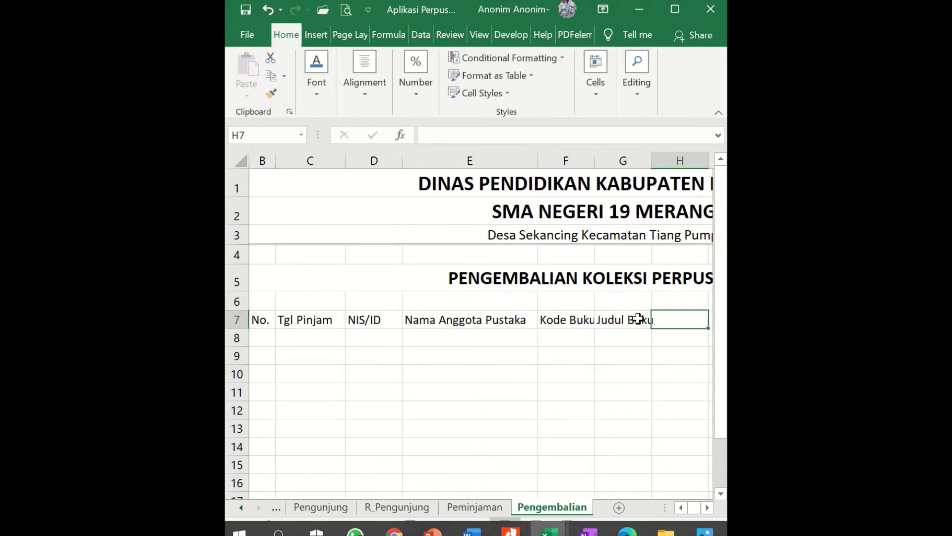
{"action": "type", "text": "Jml"}
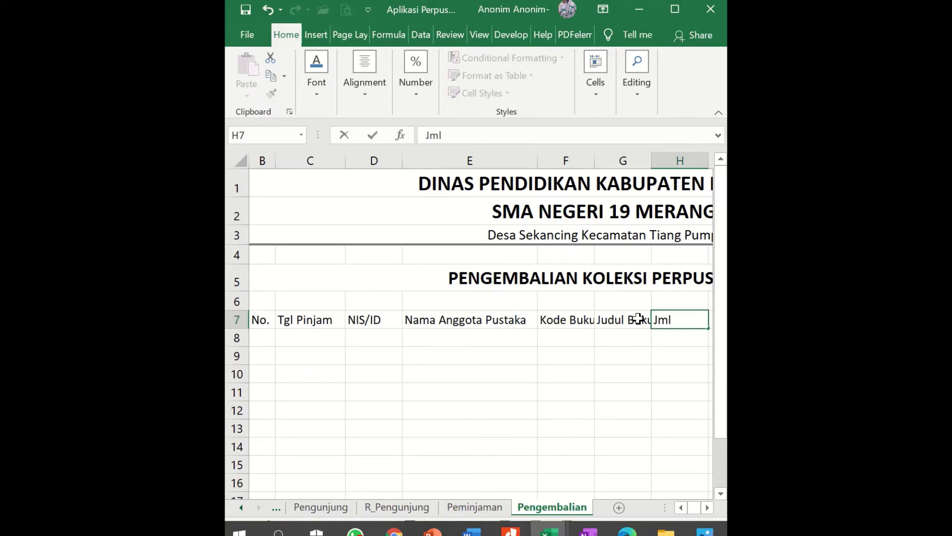
{"action": "key", "text": "Tab"}
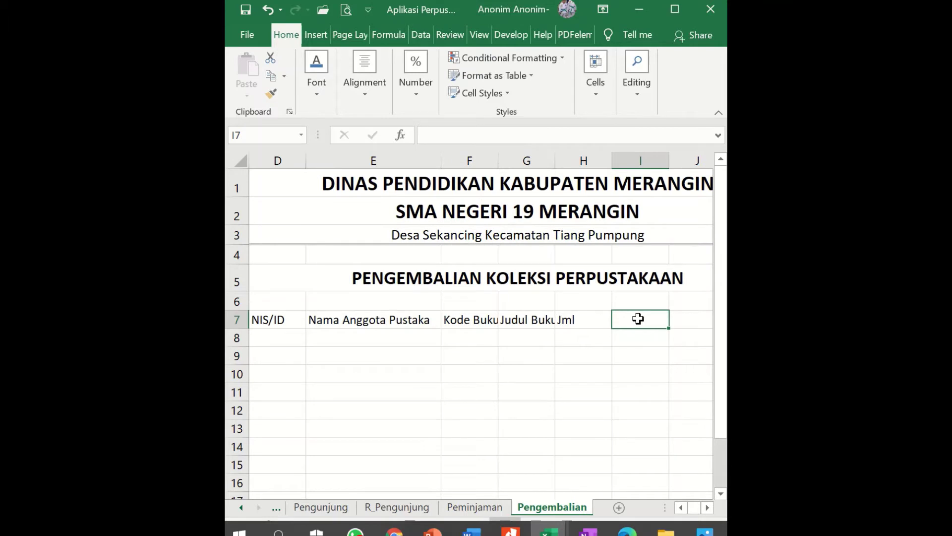
{"action": "type", "text": "Denda"}
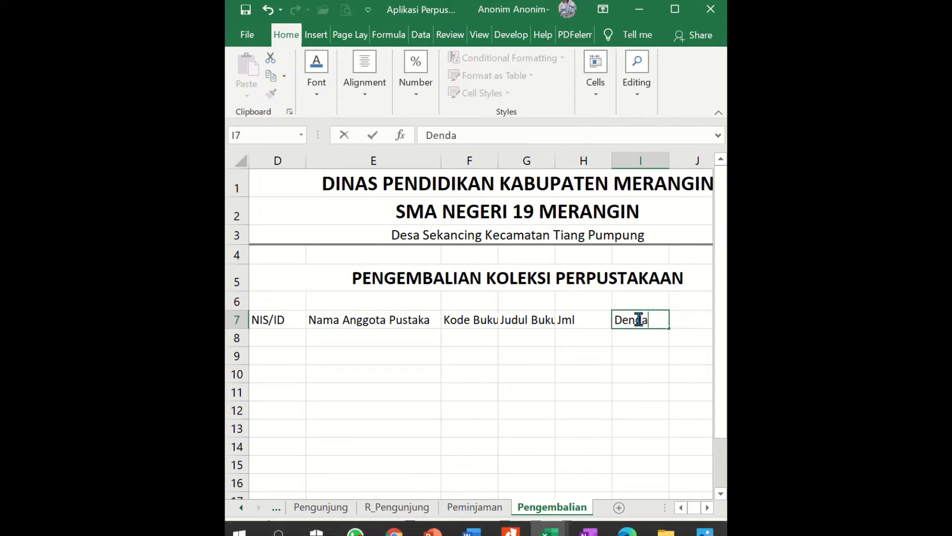
{"action": "key", "text": "Return"}
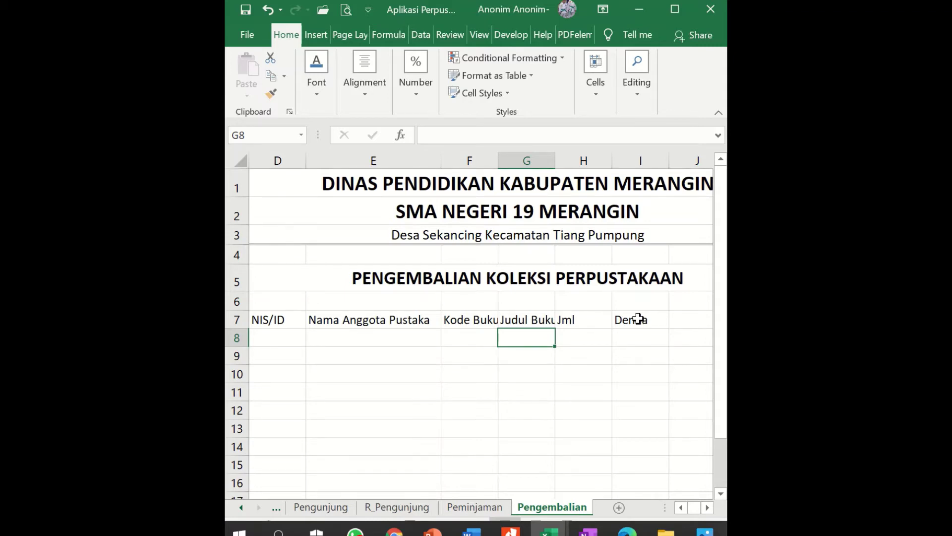
Fill the entry cells A8 and B8 under "Tgl Kembali" and "No." with yellow.
{"action": "key", "text": "Home"}
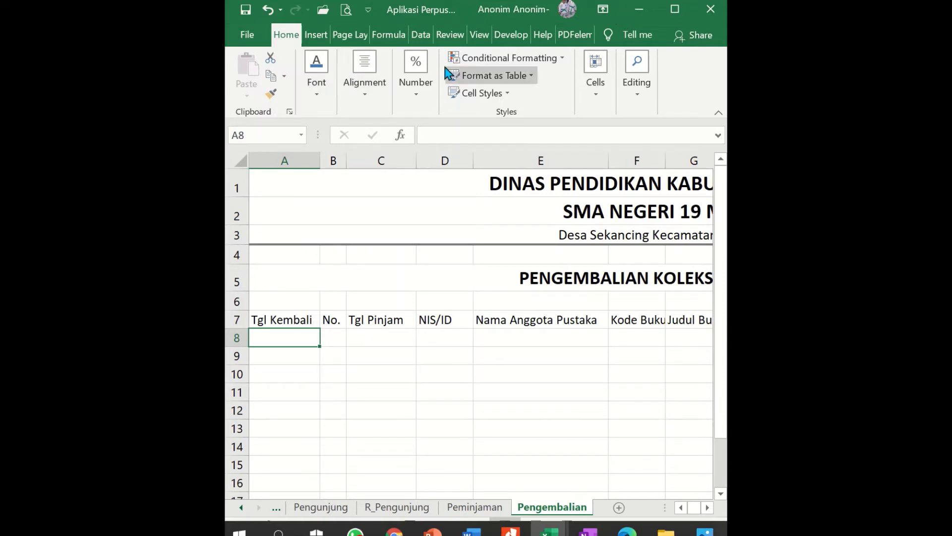
{"action": "left_click", "coordinate": [315, 93]}
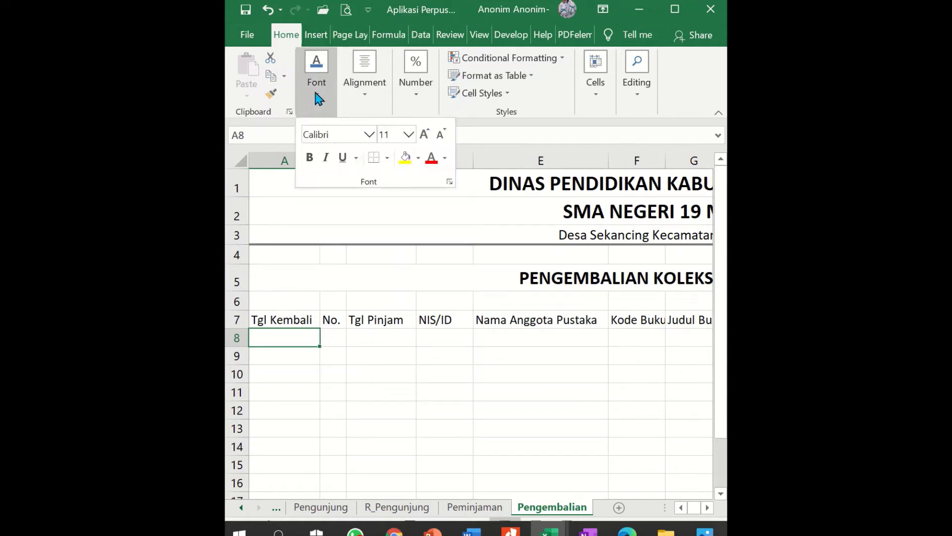
{"action": "left_click", "coordinate": [406, 160]}
{"action": "left_click", "coordinate": [330, 333]}
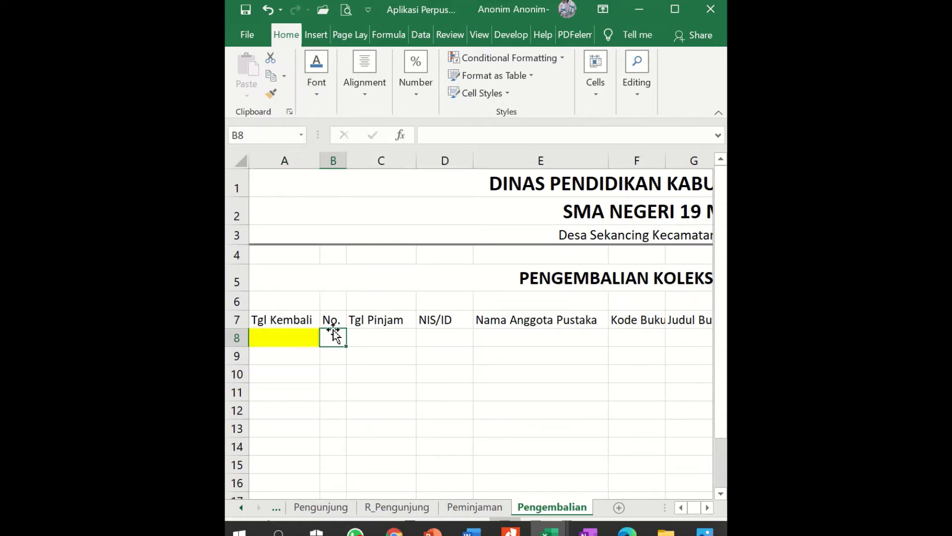
{"action": "left_click", "coordinate": [314, 102]}
{"action": "left_click", "coordinate": [406, 158]}
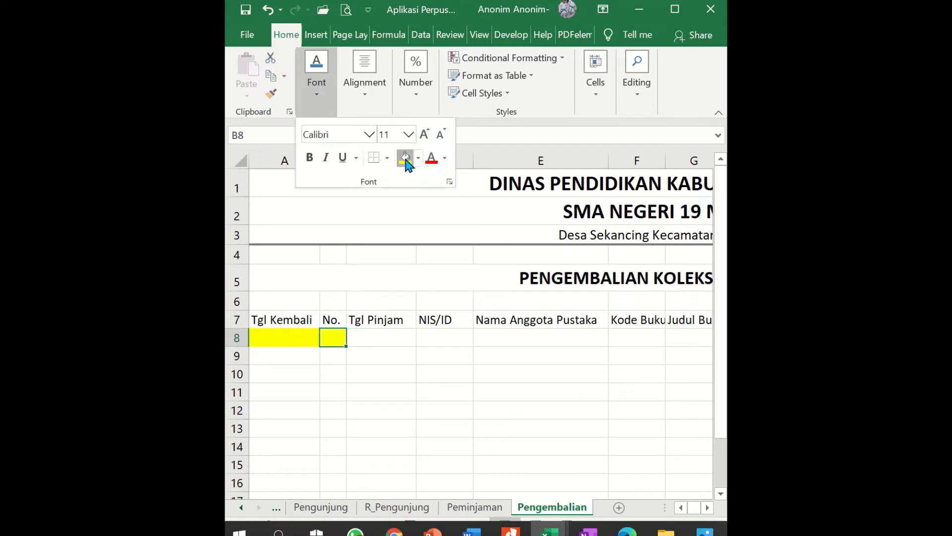
{"action": "left_click", "coordinate": [373, 338]}
{"action": "left_click", "coordinate": [376, 335]}
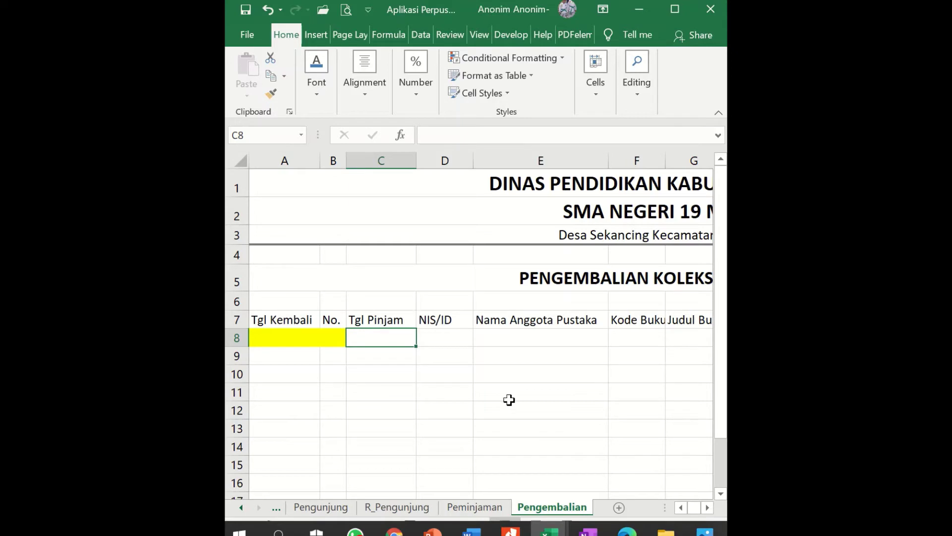
On the Peminjaman sheet, change the NIS/ID of the second loan record in cell C9 to another member's ID.
{"action": "left_click", "coordinate": [461, 508]}
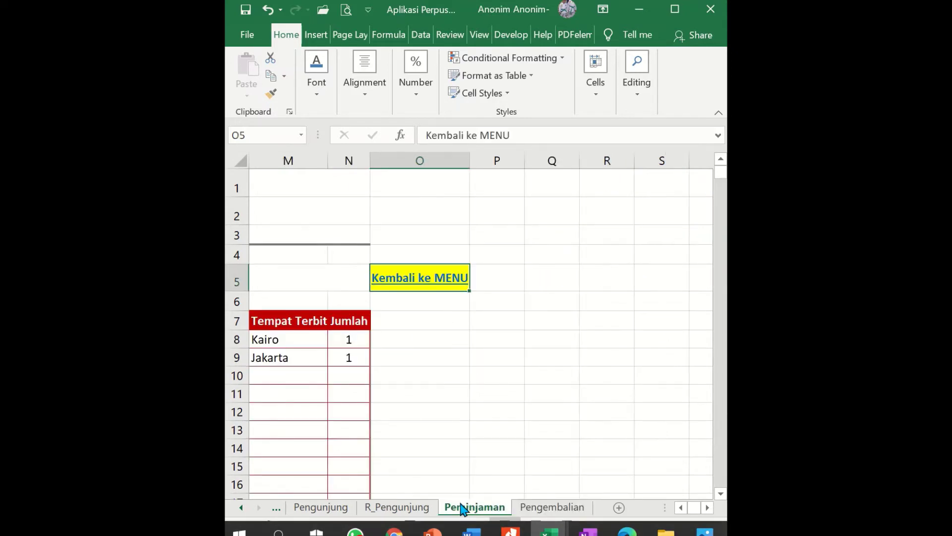
{"action": "left_click", "coordinate": [680, 509]}
{"action": "left_click", "coordinate": [680, 508]}
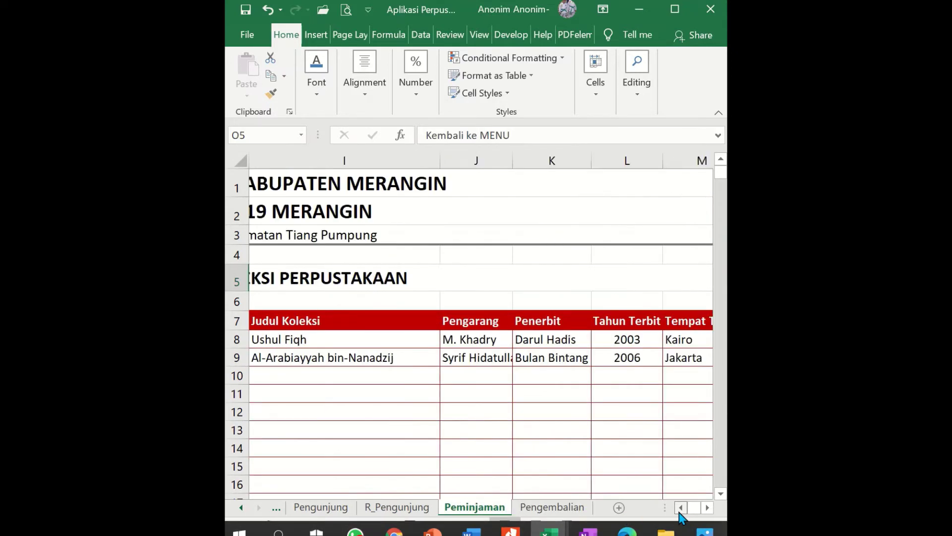
{"action": "left_click", "coordinate": [680, 508]}
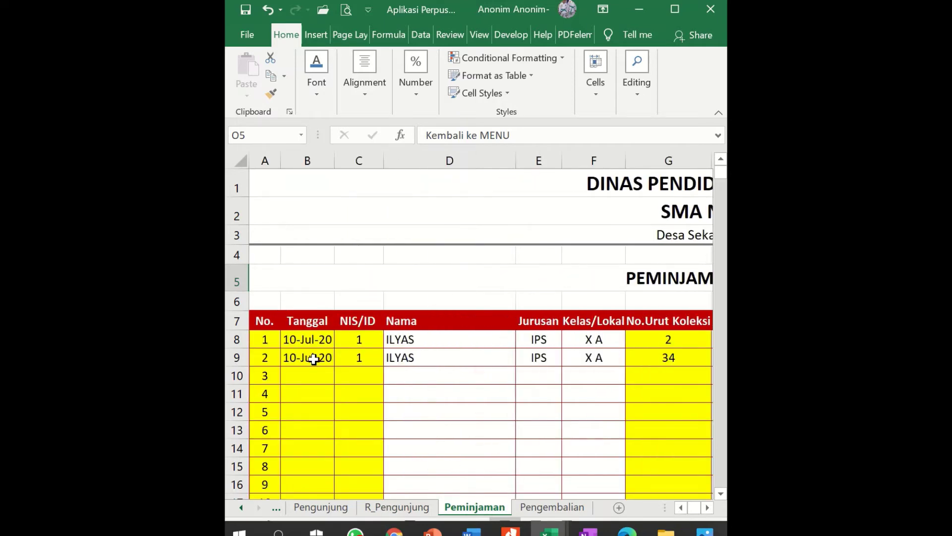
{"action": "left_click", "coordinate": [367, 357]}
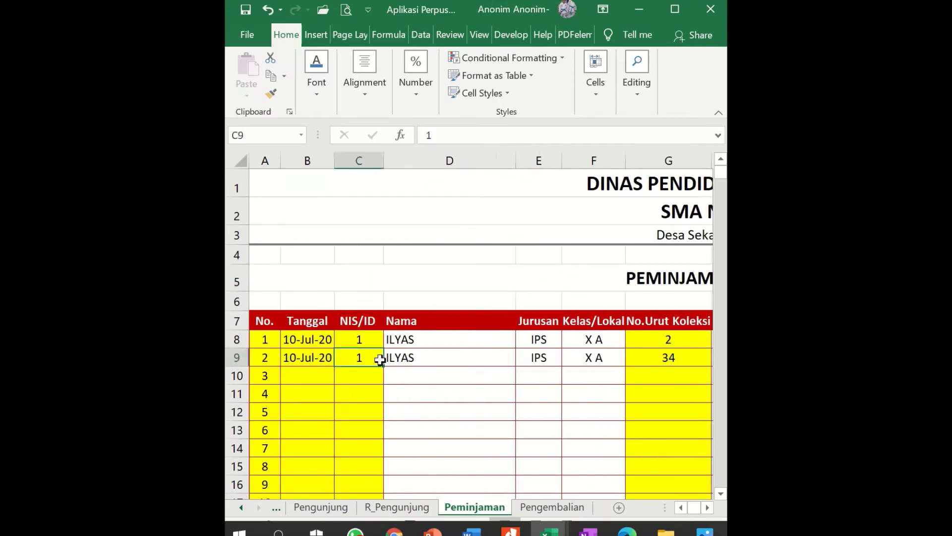
{"action": "type", "text": "5"}
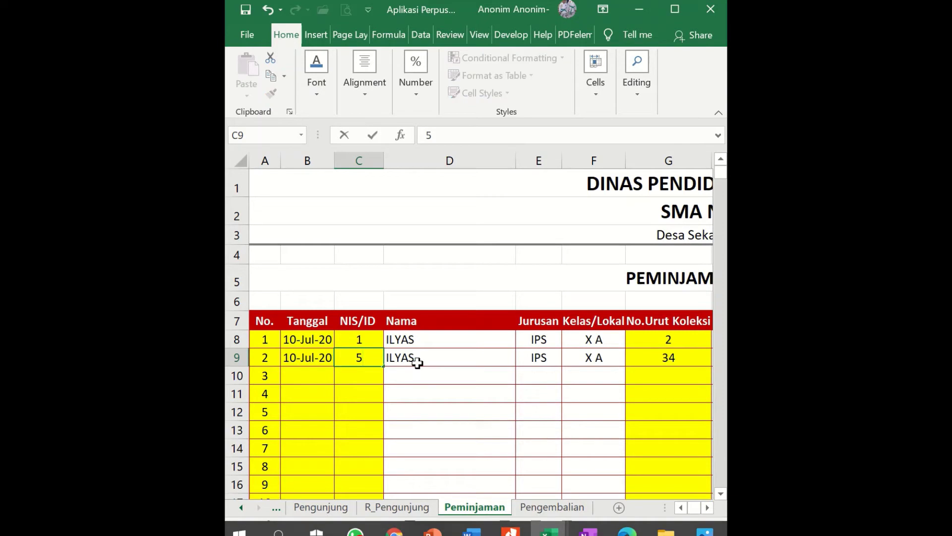
{"action": "key", "text": "Return"}
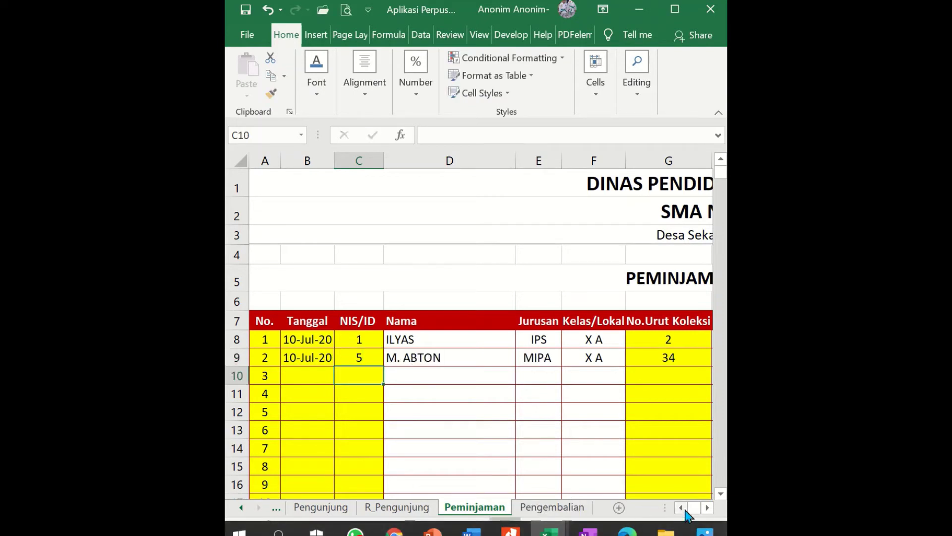
Examine the No.Urut Koleksi entries and the Kode Koleksi lookup formula in H8 of the Peminjaman loan table.
{"action": "left_click", "coordinate": [708, 508]}
{"action": "left_click", "coordinate": [708, 508]}
{"action": "left_click", "coordinate": [708, 507]}
{"action": "left_click", "coordinate": [707, 508]}
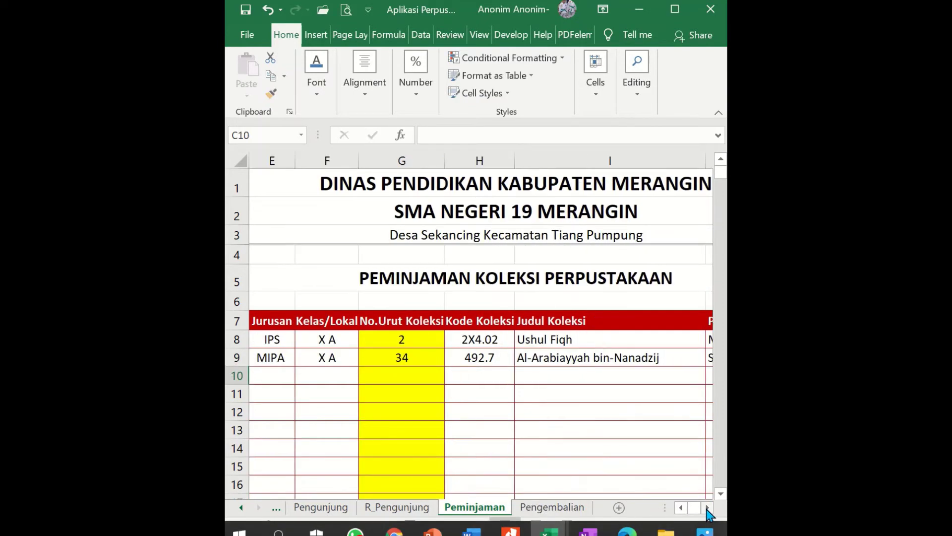
{"action": "left_click", "coordinate": [477, 340]}
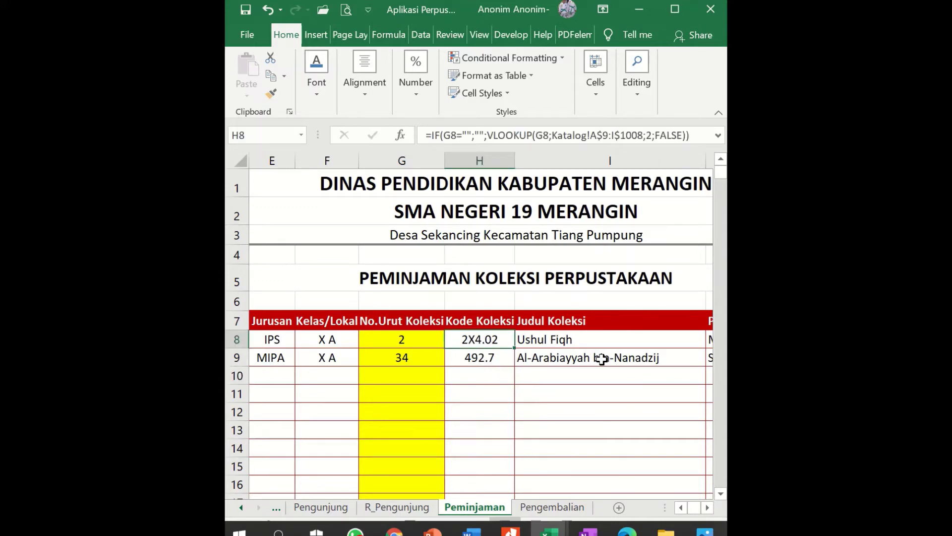
{"action": "left_click", "coordinate": [420, 342]}
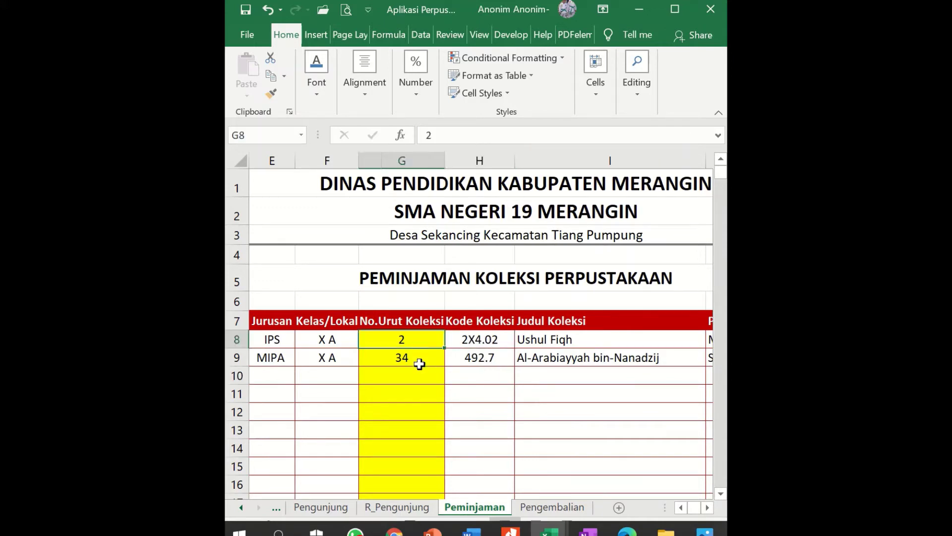
{"action": "left_click", "coordinate": [681, 507]}
{"action": "left_click", "coordinate": [681, 507]}
{"action": "left_click", "coordinate": [681, 508]}
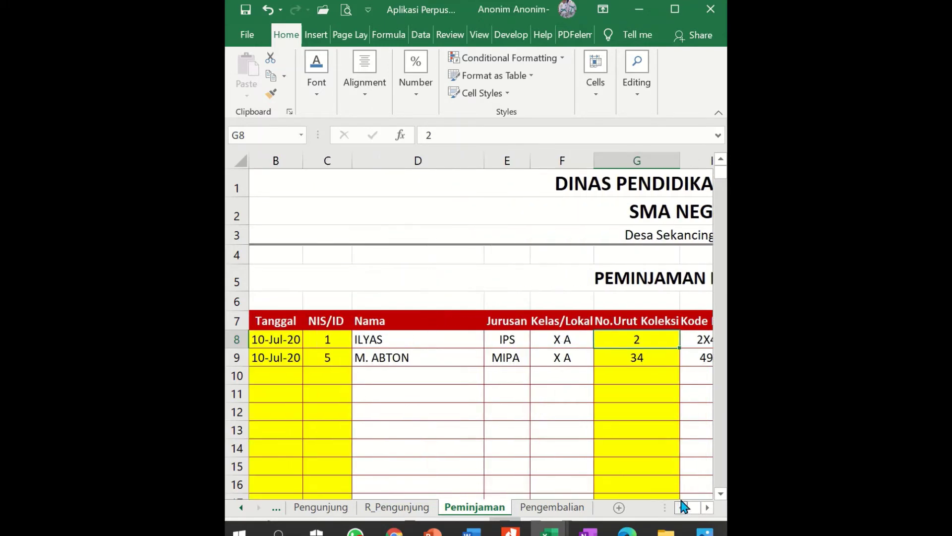
Copy the full VLOOKUP formula from the first Nama cell, D8, on the Peminjaman sheet.
{"action": "left_click", "coordinate": [541, 515]}
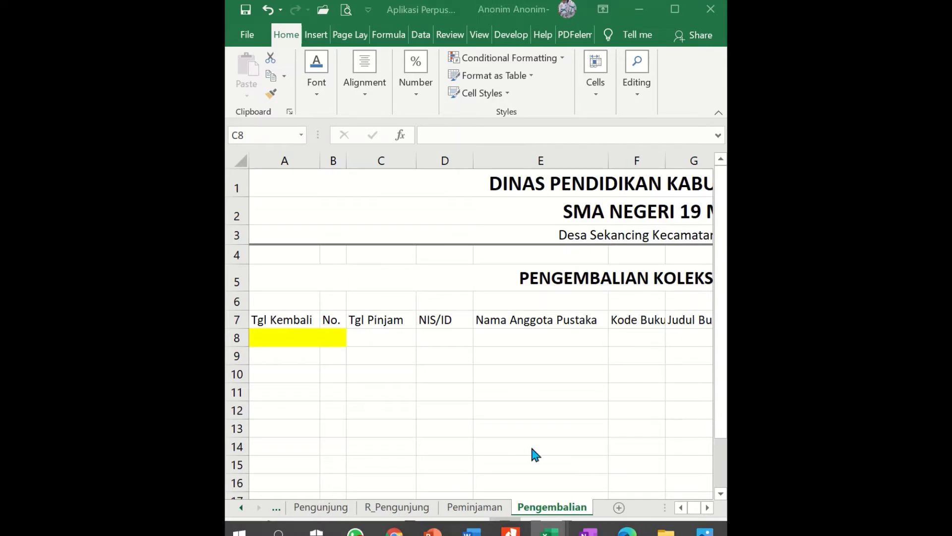
{"action": "left_click", "coordinate": [483, 510]}
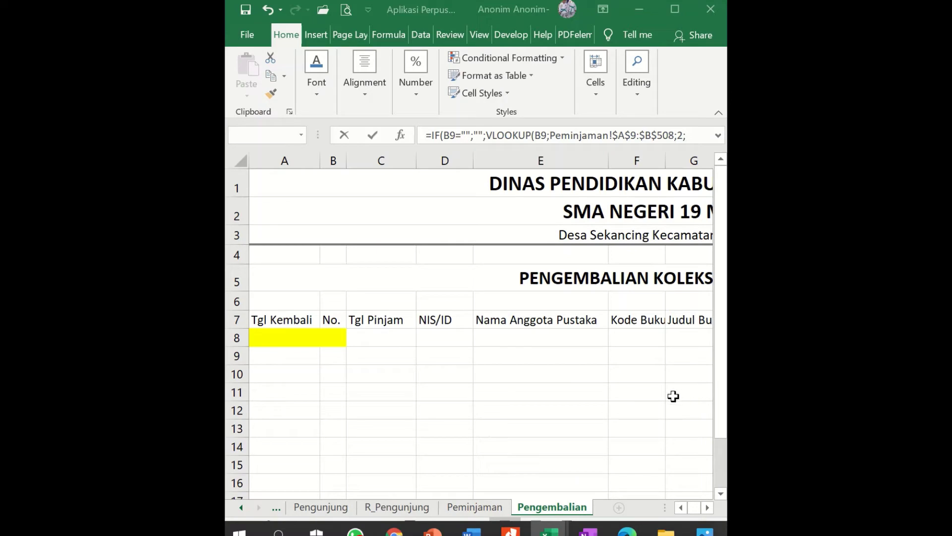
{"action": "left_click", "coordinate": [474, 508]}
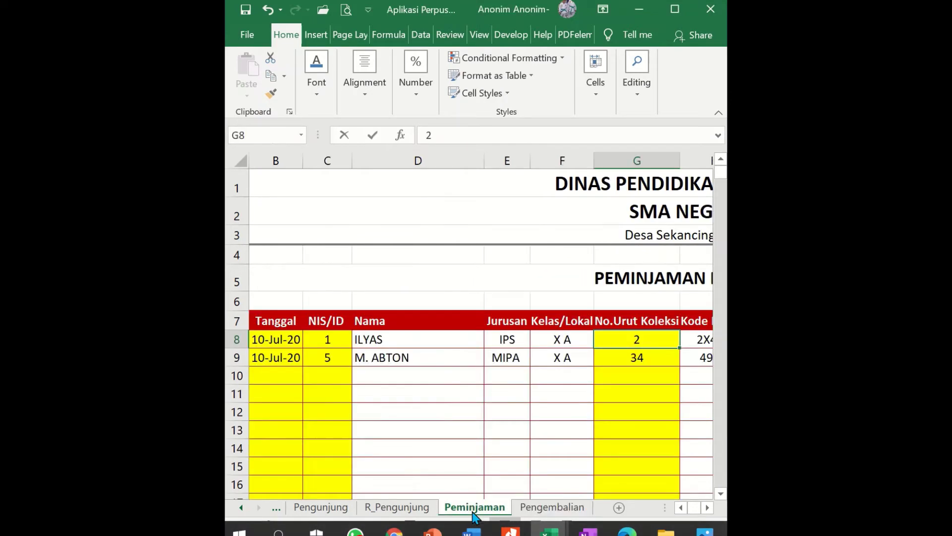
{"action": "left_click", "coordinate": [404, 340]}
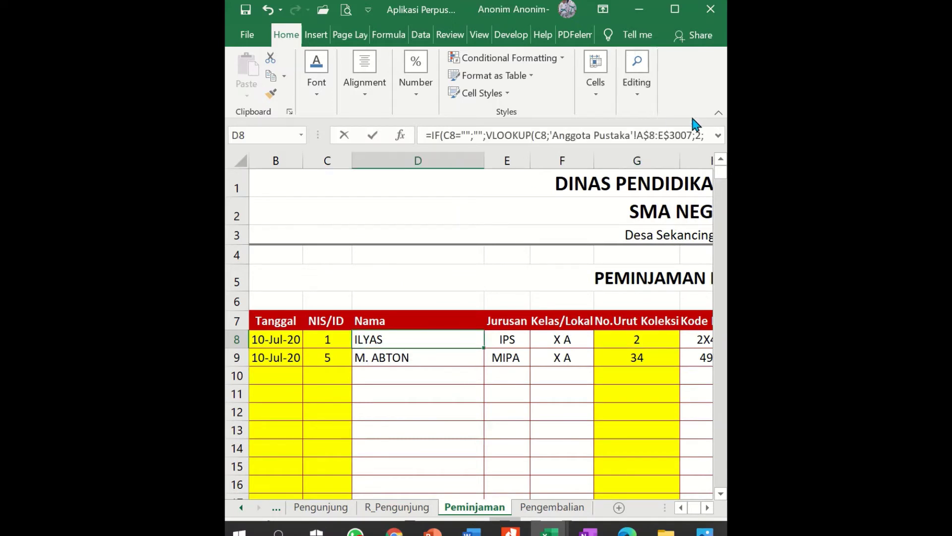
{"action": "left_click", "coordinate": [622, 139]}
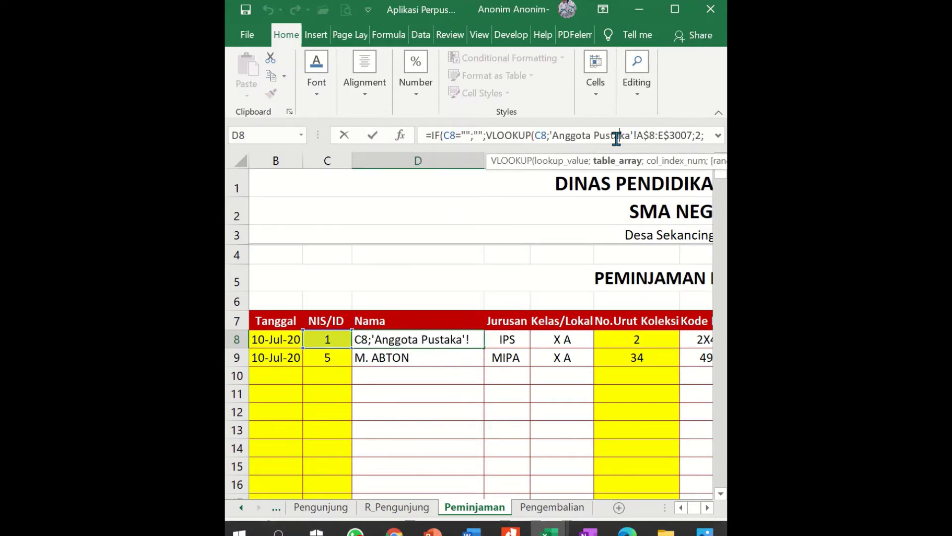
{"action": "left_click", "coordinate": [420, 134]}
{"action": "key", "text": "ctrl+shift+End"}
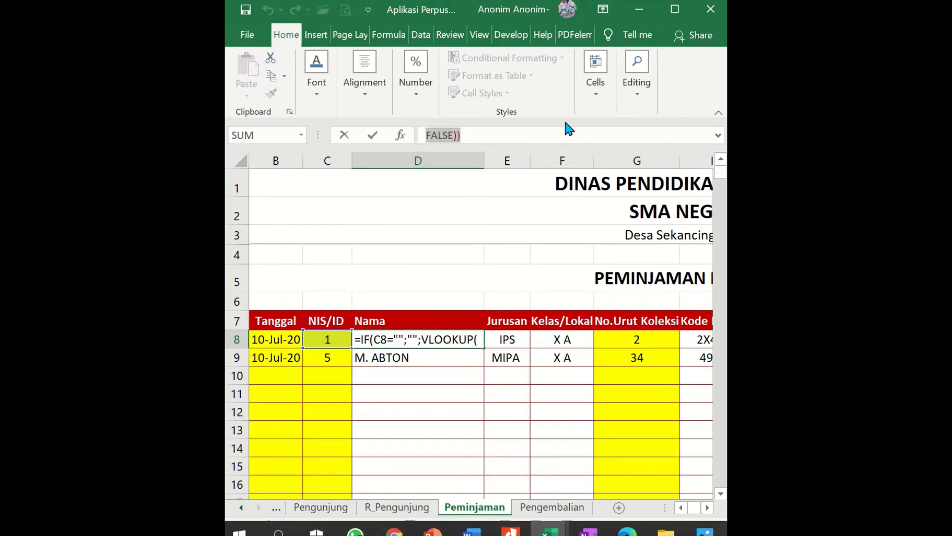
{"action": "left_click", "coordinate": [718, 135]}
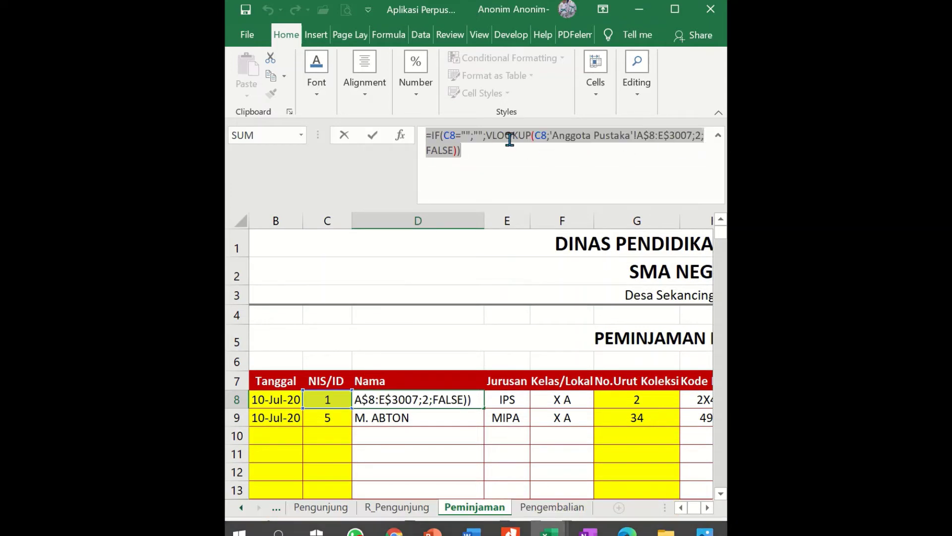
{"action": "right_click", "coordinate": [509, 139]}
{"action": "left_click", "coordinate": [530, 165]}
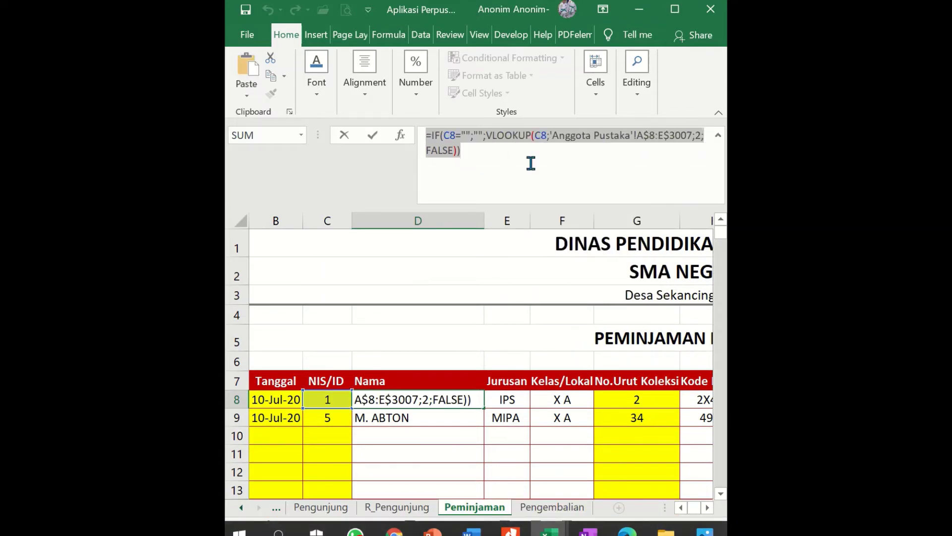
{"action": "left_click", "coordinate": [567, 510]}
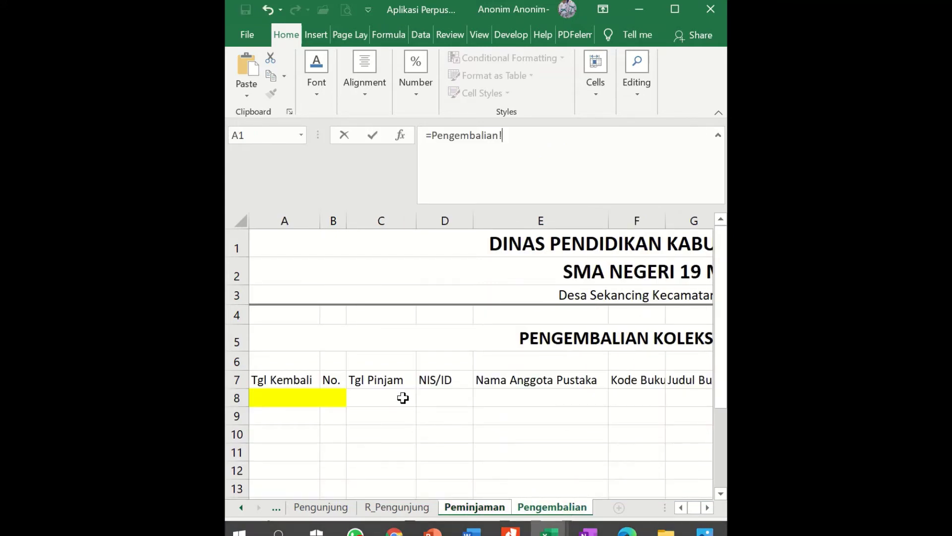
{"action": "key", "text": "Escape"}
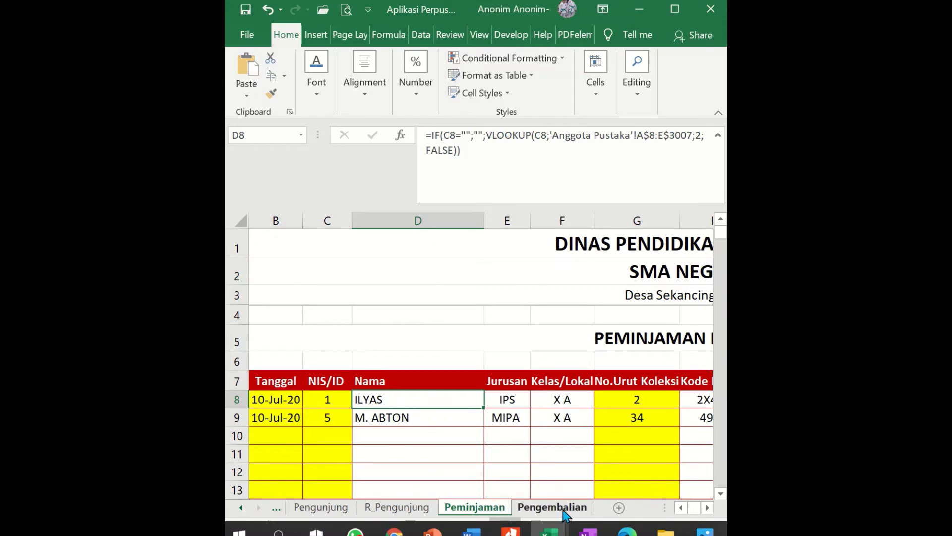
Paste the copied VLOOKUP formula into cell C8 under "Tgl Pinjam" on the Pengembalian sheet.
{"action": "left_click", "coordinate": [563, 509]}
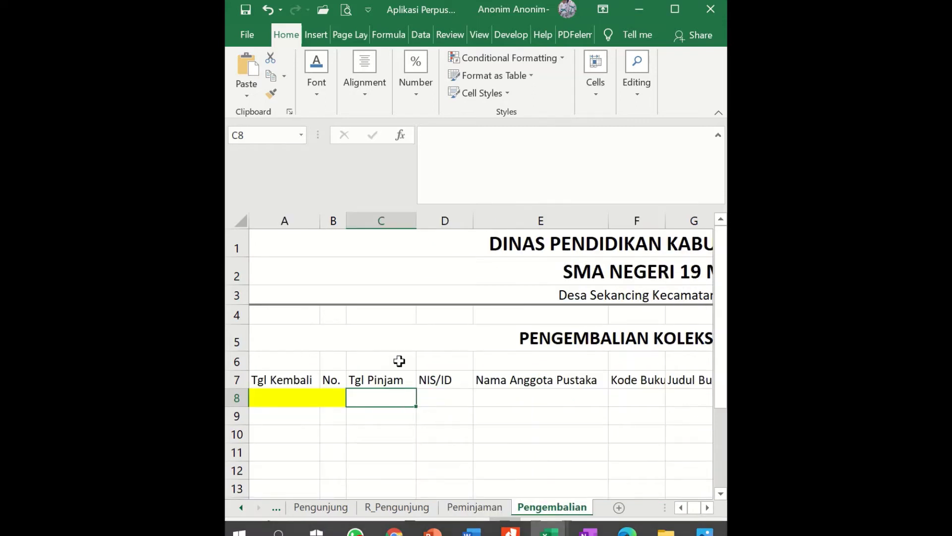
{"action": "left_click", "coordinate": [516, 154]}
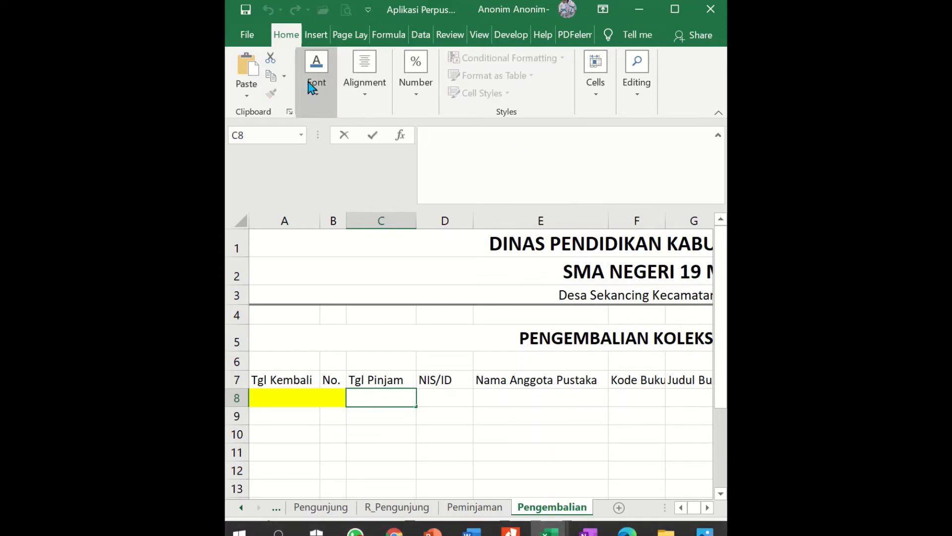
{"action": "left_click", "coordinate": [246, 69]}
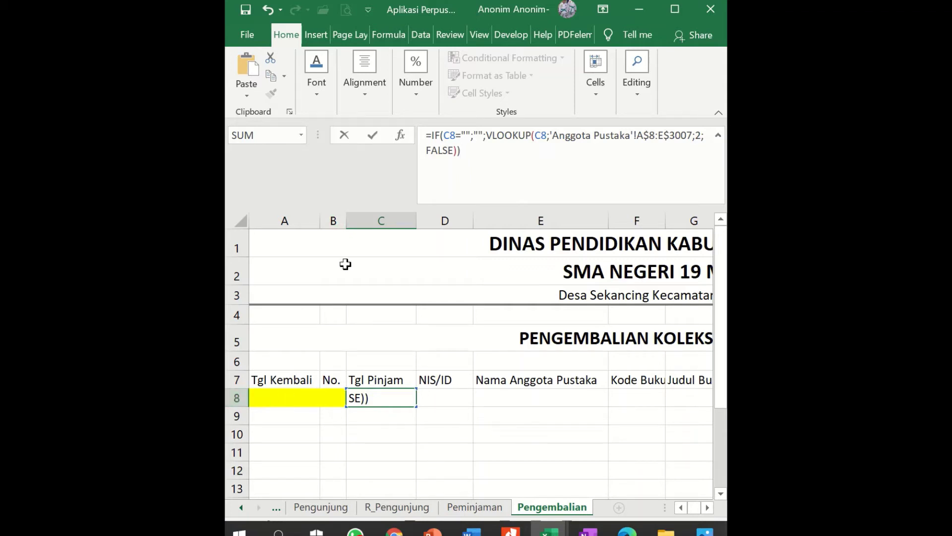
Change both C8 references in the pasted formula, the IF test and the VLOOKUP lookup value, to B8.
{"action": "left_click", "coordinate": [449, 135]}
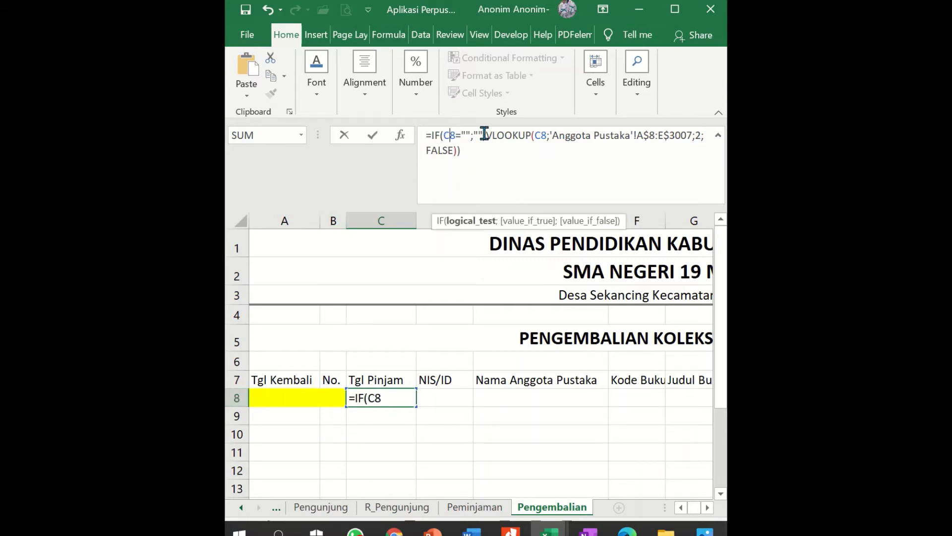
{"action": "key", "text": "BackSpace"}
{"action": "type", "text": "B"}
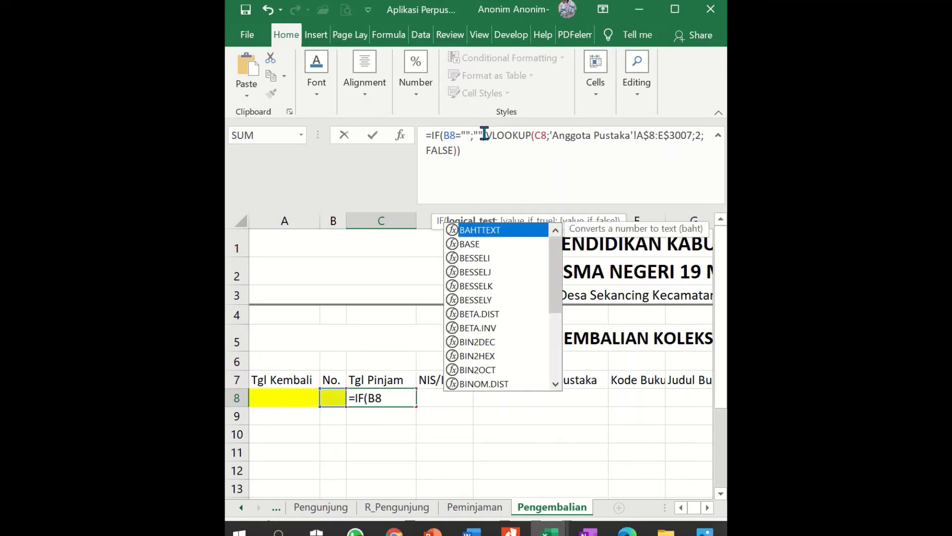
{"action": "key", "text": "Right"}
{"action": "key", "text": "Right"}
{"action": "key", "text": "Right"}
{"action": "key", "text": "Right"}
{"action": "key", "text": "Right"}
{"action": "key", "text": "Right"}
{"action": "key", "text": "Right"}
{"action": "key", "text": "Right"}
{"action": "key", "text": "Right"}
{"action": "key", "text": "Right"}
{"action": "key", "text": "Right"}
{"action": "key", "text": "Right"}
{"action": "key", "text": "Right"}
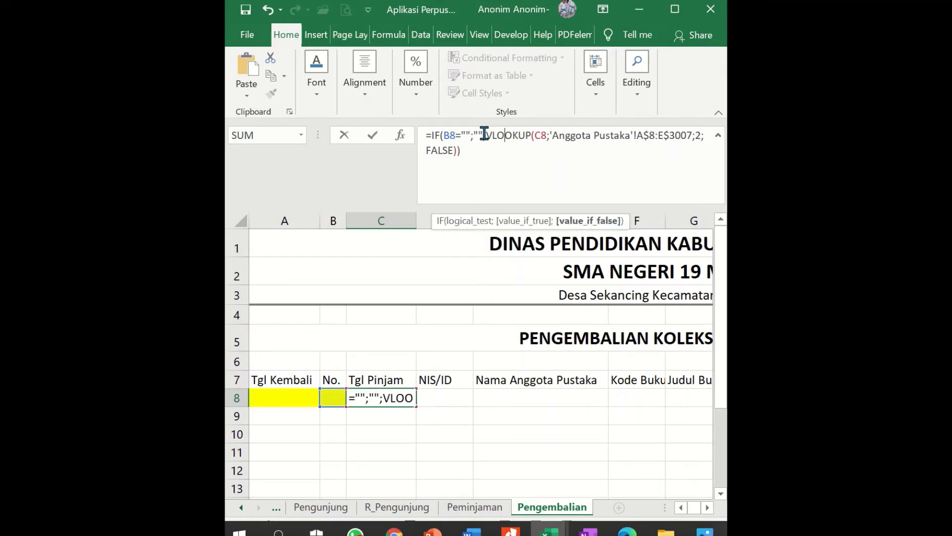
{"action": "key", "text": "Right"}
{"action": "key", "text": "Right"}
{"action": "key", "text": "Right"}
{"action": "key", "text": "shift+Right"}
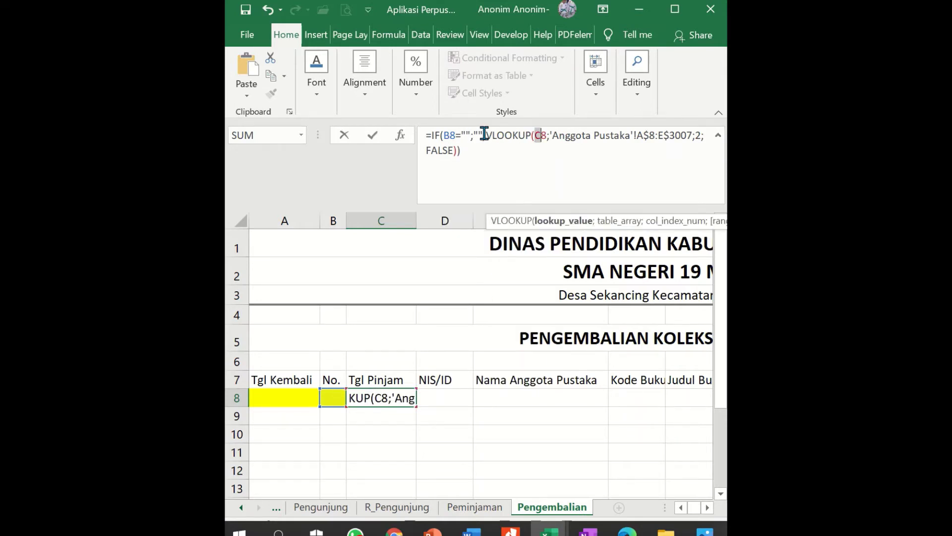
{"action": "type", "text": "B"}
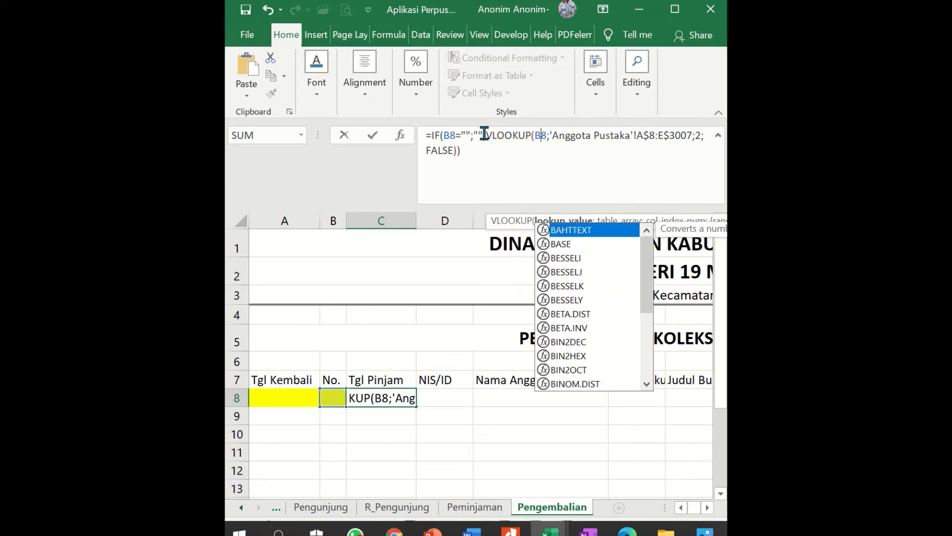
Remove the 'Anggota Pustaka'!A$8:E$3007 table range from the VLOOKUP formula in C8.
{"action": "left_click", "coordinate": [550, 136]}
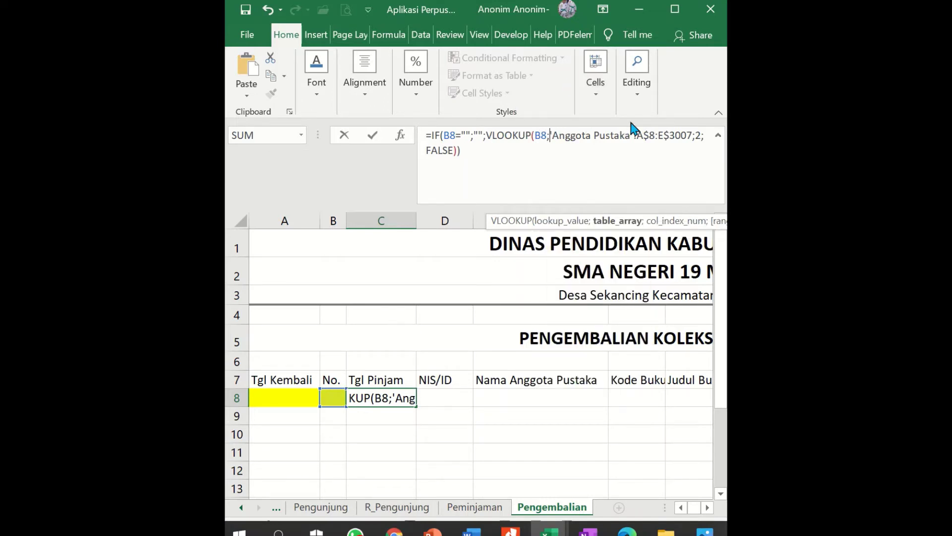
{"action": "key", "text": "shift+Right"}
{"action": "key", "text": "shift+Right"}
{"action": "key", "text": "shift+Right"}
{"action": "key", "text": "shift+Right"}
{"action": "key", "text": "shift+Right"}
{"action": "key", "text": "shift+Right"}
{"action": "key", "text": "shift+Right"}
{"action": "key", "text": "shift+Right"}
{"action": "key", "text": "shift+Right"}
{"action": "key", "text": "shift+Right"}
{"action": "key", "text": "shift+Right"}
{"action": "key", "text": "shift+Right"}
{"action": "key", "text": "shift+Right"}
{"action": "key", "text": "shift+Right"}
{"action": "key", "text": "shift+Right"}
{"action": "key", "text": "shift+Right"}
{"action": "key", "text": "shift+Right"}
{"action": "key", "text": "shift+Right"}
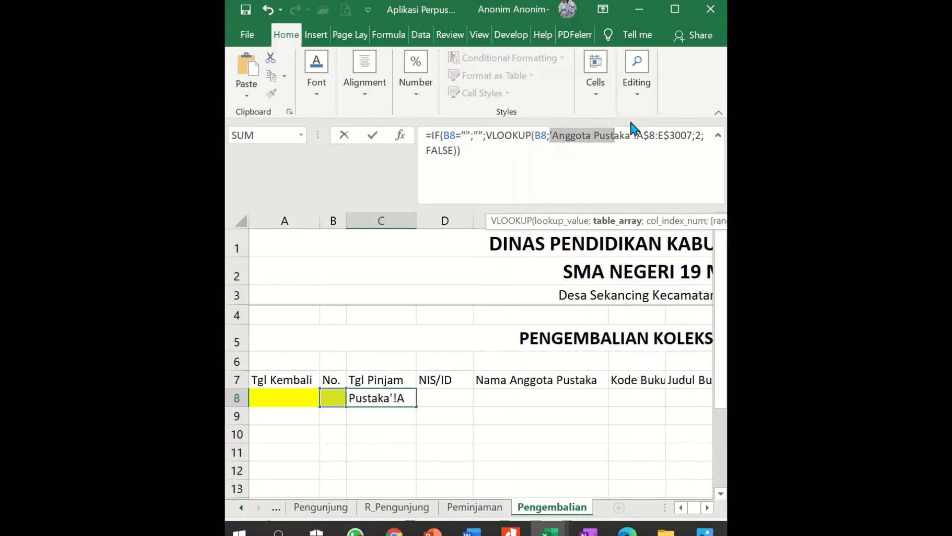
{"action": "key", "text": "shift+Right"}
{"action": "key", "text": "shift+Right"}
{"action": "key", "text": "shift+Right"}
{"action": "key", "text": "shift+Right"}
{"action": "key", "text": "shift+Right"}
{"action": "key", "text": "shift+Right"}
{"action": "key", "text": "shift+Right"}
{"action": "key", "text": "shift+Right"}
{"action": "key", "text": "shift+Right"}
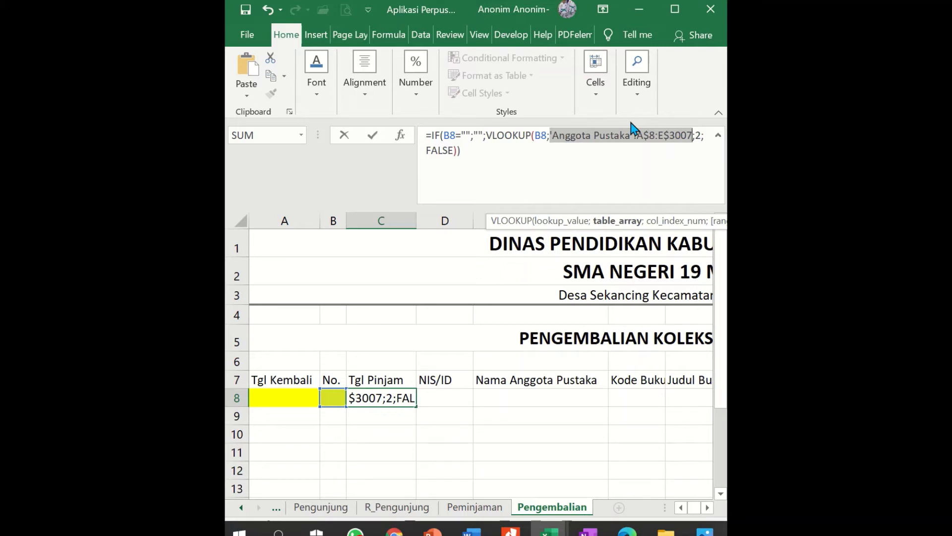
{"action": "key", "text": "Delete"}
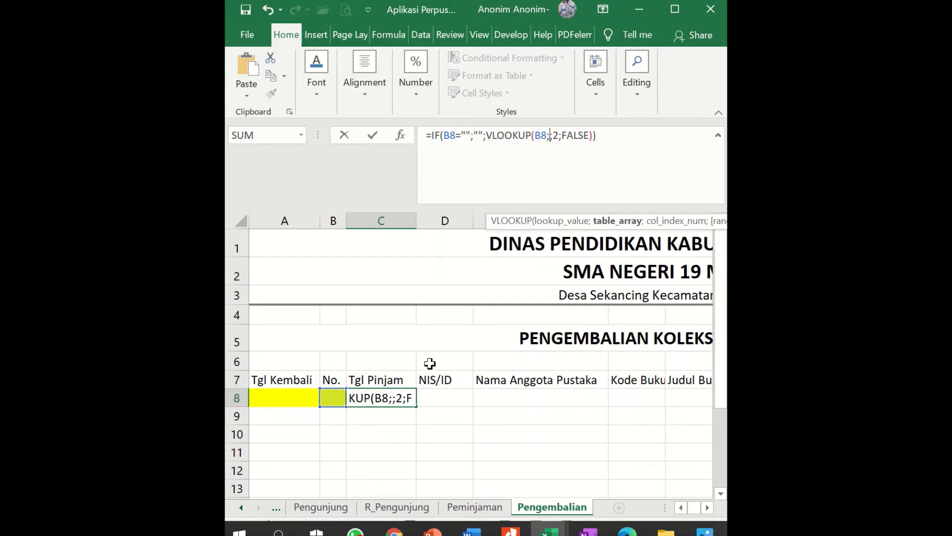
Point the empty table array argument of the C8 VLOOKUP to the first loan row on the Peminjaman sheet, A8:N8.
{"action": "left_click", "coordinate": [384, 398]}
{"action": "left_click", "coordinate": [479, 398]}
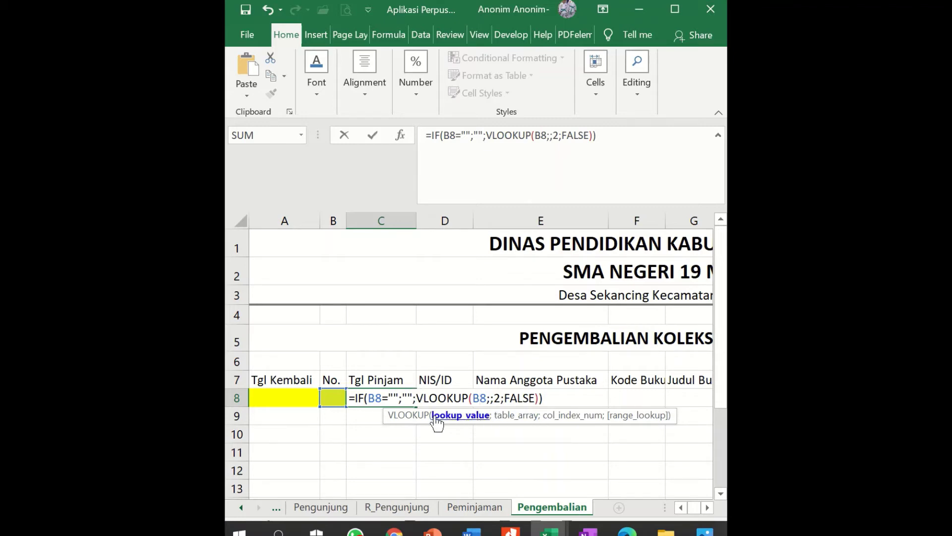
{"action": "left_click", "coordinate": [492, 398]}
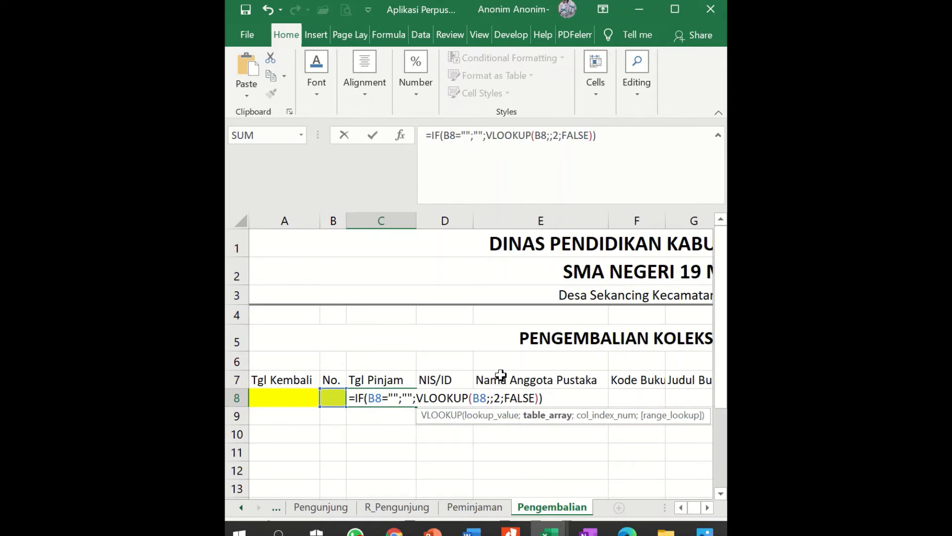
{"action": "left_click", "coordinate": [474, 507]}
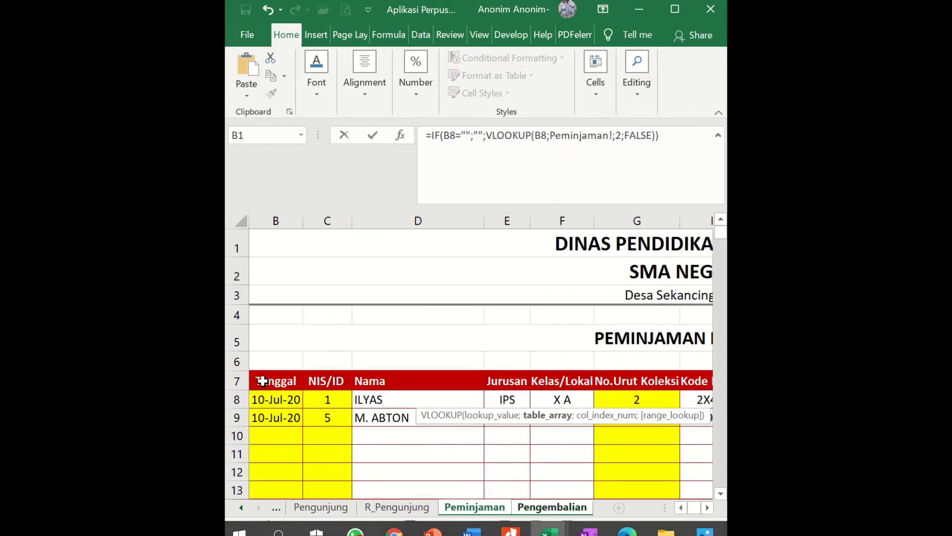
{"action": "left_click", "coordinate": [258, 399]}
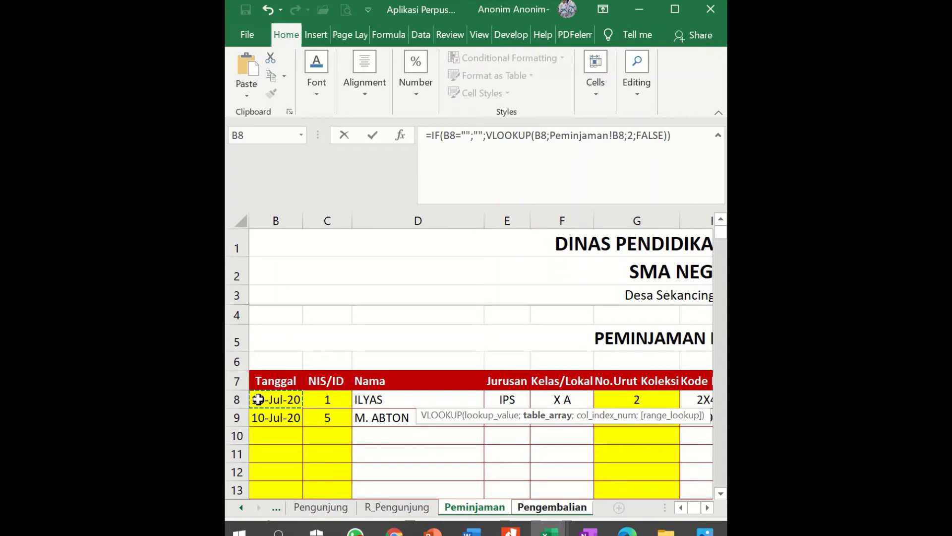
{"action": "key", "text": "Left"}
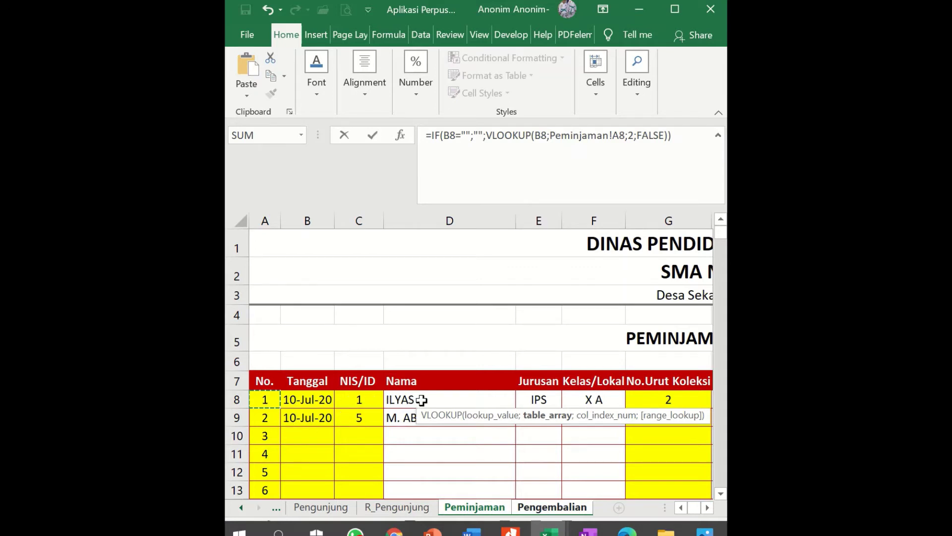
{"action": "left_click", "coordinate": [264, 400]}
{"action": "key", "text": "shift+Right"}
{"action": "key", "text": "shift+Right"}
{"action": "key", "text": "shift+Right"}
{"action": "key", "text": "shift+Right"}
{"action": "key", "text": "shift+Right"}
{"action": "key", "text": "shift+Right"}
{"action": "key", "text": "shift+Right"}
{"action": "key", "text": "shift+Right"}
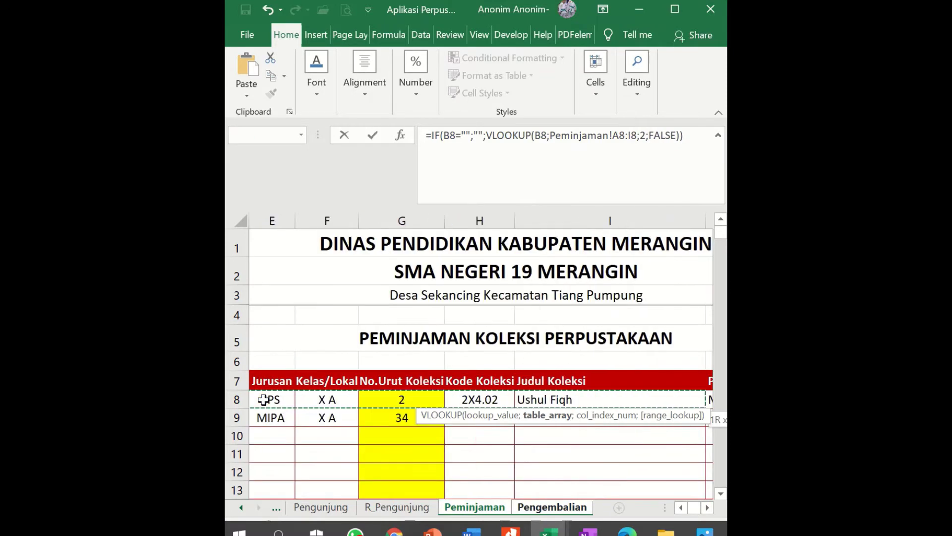
{"action": "key", "text": "shift+Right"}
{"action": "key", "text": "shift+Right"}
{"action": "key", "text": "shift+Right"}
{"action": "key", "text": "shift+Right"}
{"action": "key", "text": "shift+Right"}
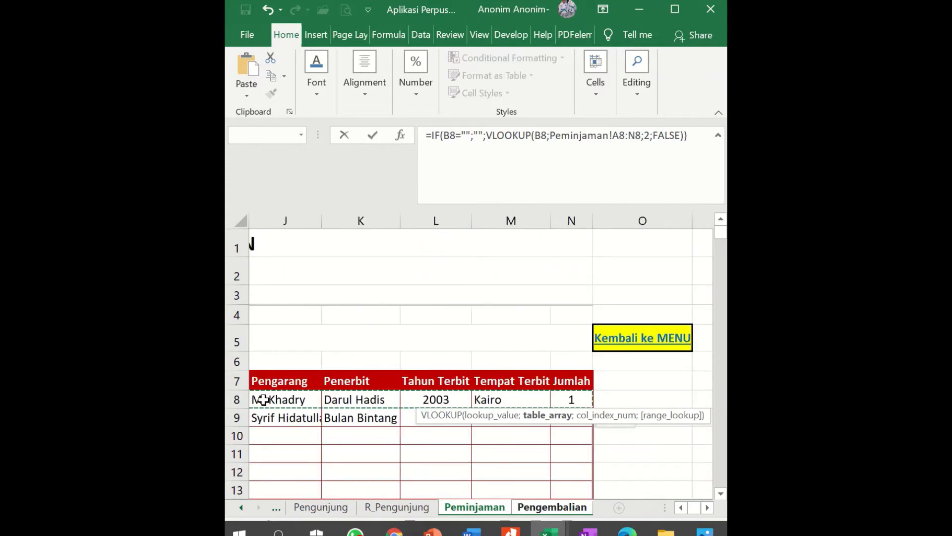
Extend the lookup range down to the last loan table row, making it Peminjaman!A8:N1008, and commit the formula.
{"action": "key", "text": "shift+Down"}
{"action": "key", "text": "shift+Down"}
{"action": "key", "text": "shift+Down"}
{"action": "key", "text": "shift+Down"}
{"action": "key", "text": "shift+Down"}
{"action": "key", "text": "shift+Down"}
{"action": "key", "text": "shift+Down"}
{"action": "key", "text": "shift+Down"}
{"action": "key", "text": "shift+Down"}
{"action": "key", "text": "shift+Down"}
{"action": "key", "text": "shift+Down"}
{"action": "key", "text": "shift+Down"}
{"action": "key", "text": "shift+Down"}
{"action": "key", "text": "shift+Down"}
{"action": "key", "text": "shift+Down"}
{"action": "key", "text": "shift+Down"}
{"action": "key", "text": "shift+Down"}
{"action": "key", "text": "shift+Down"}
{"action": "key", "text": "shift+Down"}
{"action": "key", "text": "shift+Down"}
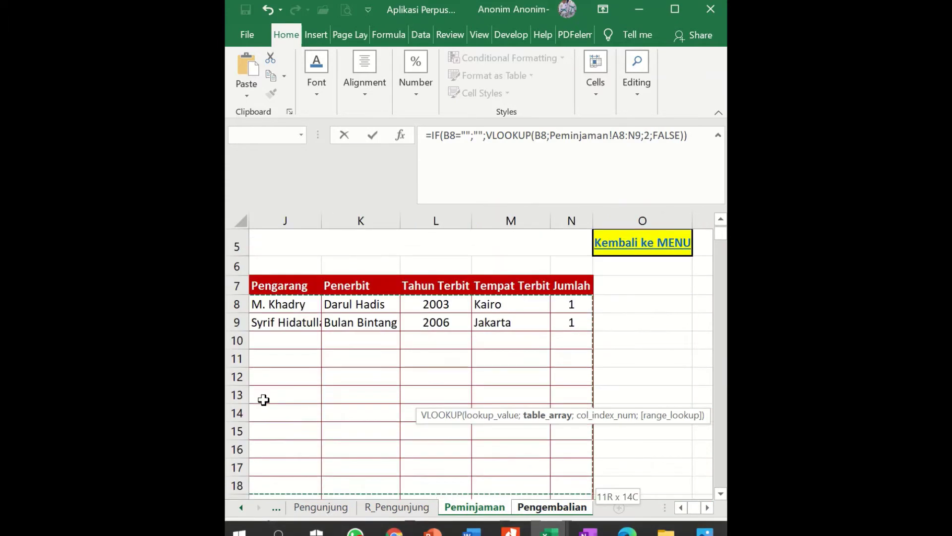
{"action": "key", "text": "shift+Down"}
{"action": "key", "text": "shift+Down"}
{"action": "key", "text": "shift+Down"}
{"action": "key", "text": "shift+Down"}
{"action": "key", "text": "shift+Down"}
{"action": "key", "text": "shift+Down"}
{"action": "key", "text": "shift+Down"}
{"action": "key", "text": "shift+Down"}
{"action": "key", "text": "shift+Down"}
{"action": "key", "text": "shift+Down"}
{"action": "key", "text": "shift+Down"}
{"action": "key", "text": "shift+Down"}
{"action": "key", "text": "shift+Down"}
{"action": "key", "text": "shift+Down"}
{"action": "key", "text": "shift+Down"}
{"action": "key", "text": "shift+Down"}
{"action": "key", "text": "shift+Down"}
{"action": "key", "text": "shift+Down"}
{"action": "key", "text": "shift+Down"}
{"action": "key", "text": "shift+Down"}
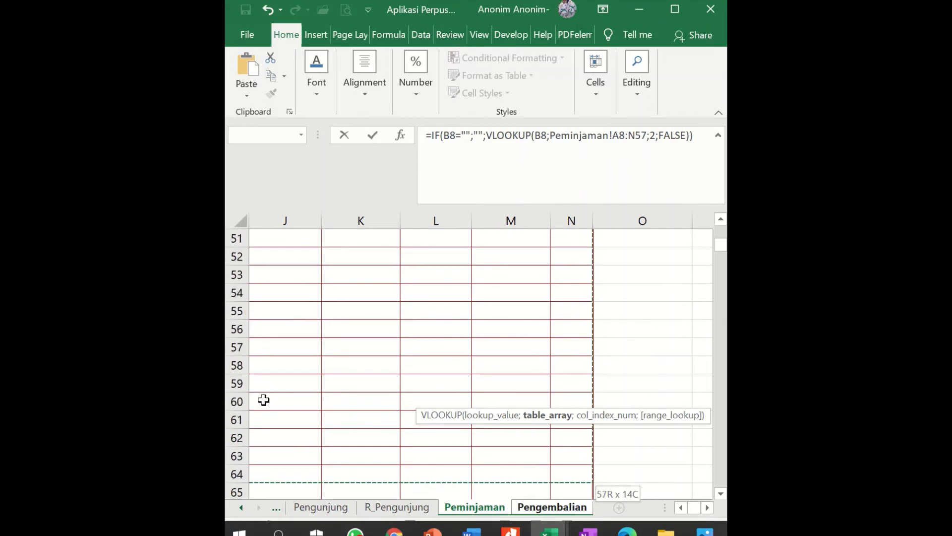
{"action": "key", "text": "shift+Down"}
{"action": "key", "text": "shift+Down"}
{"action": "key", "text": "shift+Down"}
{"action": "key", "text": "shift+Down"}
{"action": "key", "text": "shift+Down"}
{"action": "key", "text": "shift+Down"}
{"action": "key", "text": "shift+Down"}
{"action": "key", "text": "shift+Down"}
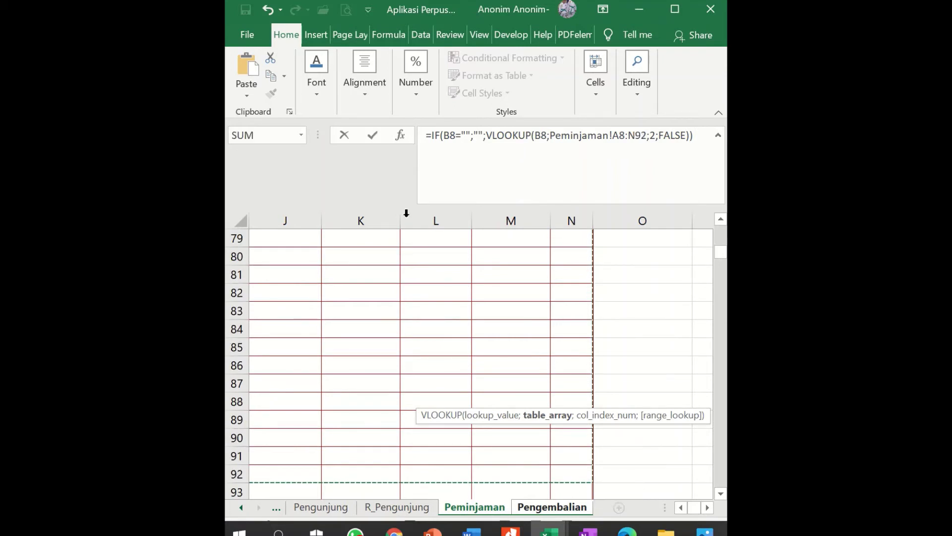
{"action": "left_click_drag", "start_coordinate": [723, 254], "coordinate": [709, 402]}
{"action": "left_click_drag", "start_coordinate": [718, 434], "coordinate": [717, 496]}
{"action": "left_click", "coordinate": [583, 471], "text": "shift"}
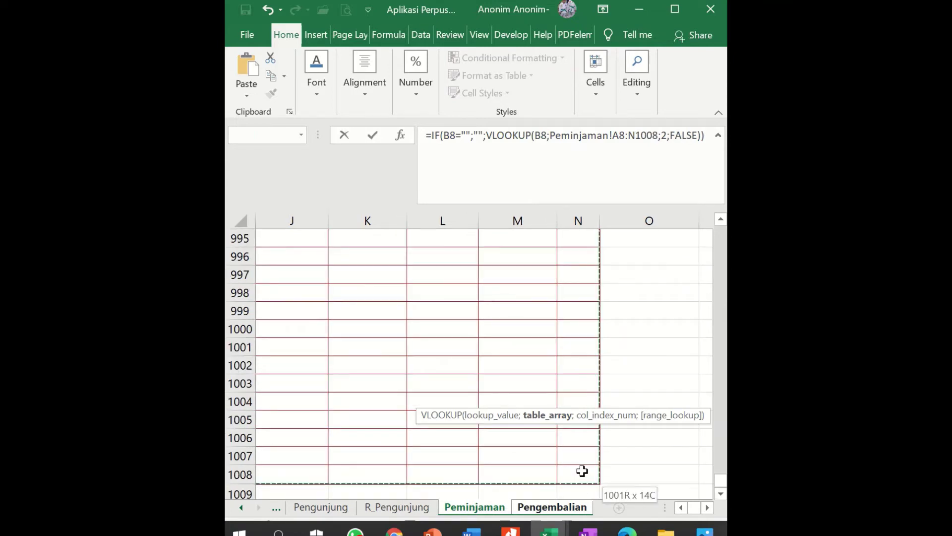
{"action": "key", "text": "Return"}
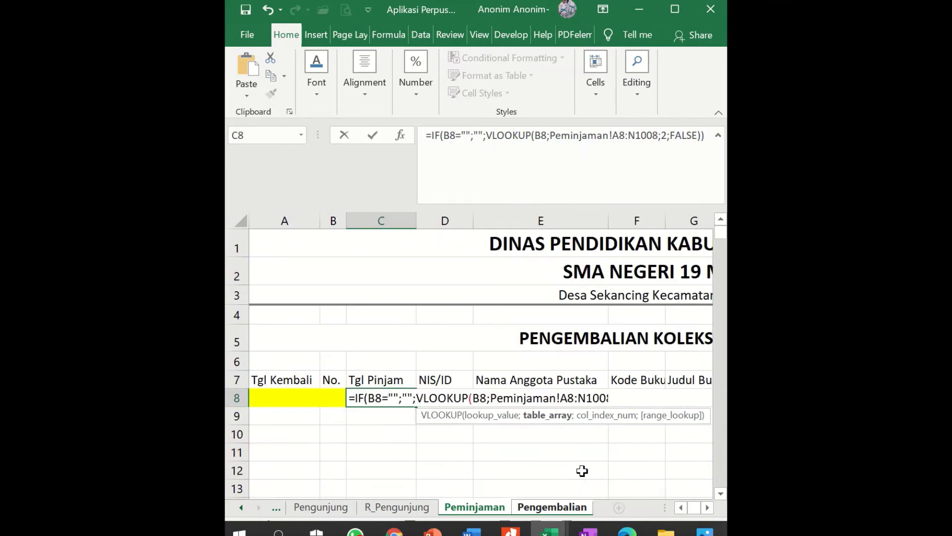
Enter 1 in the yellow No. cell B8 of the Pengembalian sheet to test the lookup.
{"action": "left_click", "coordinate": [380, 396]}
{"action": "left_click", "coordinate": [337, 402]}
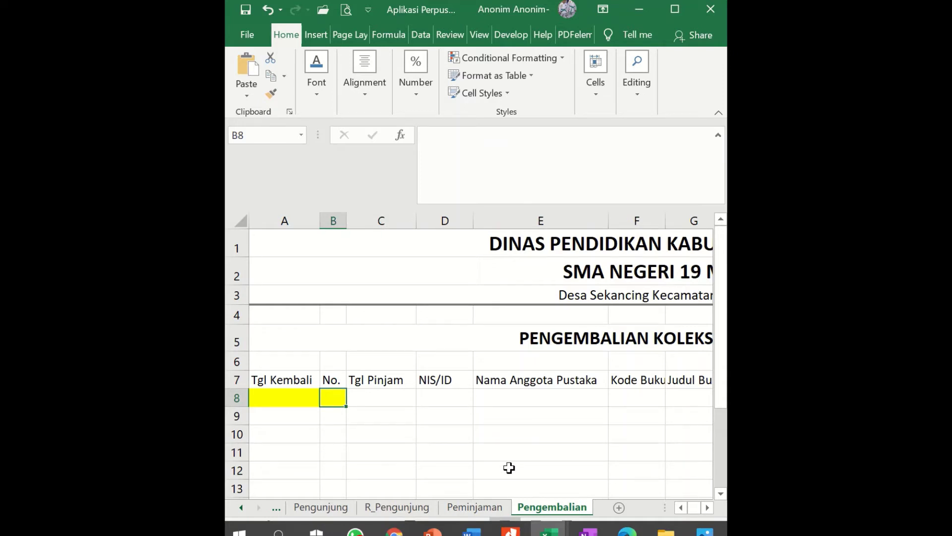
{"action": "type", "text": "1"}
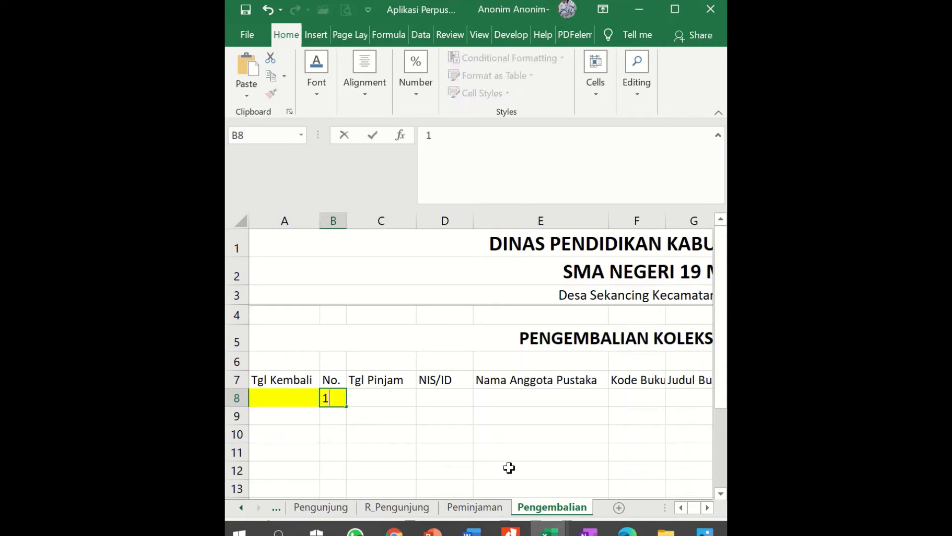
{"action": "key", "text": "Return"}
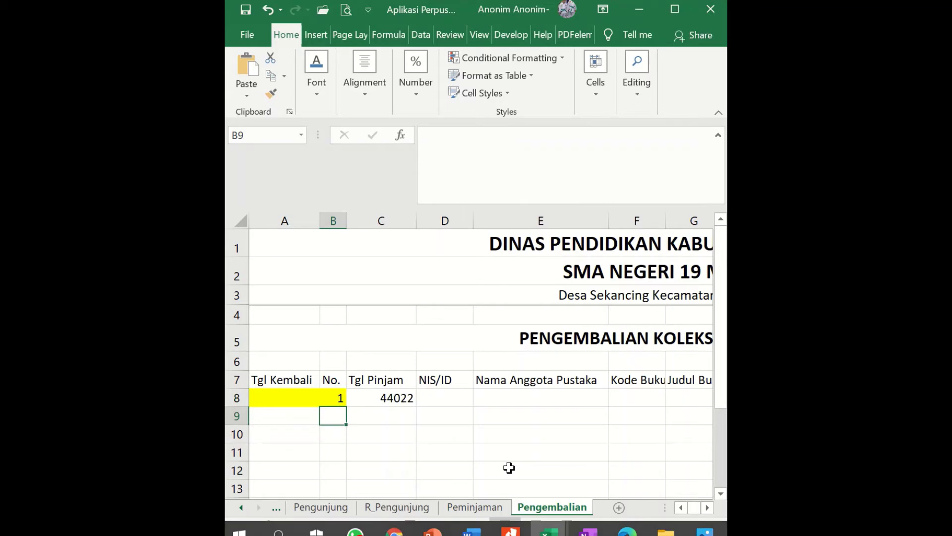
Compare the Tgl Pinjam formula in C8 with the Tanggal and Nama cells of the first loan on the Peminjaman sheet.
{"action": "left_click", "coordinate": [377, 397]}
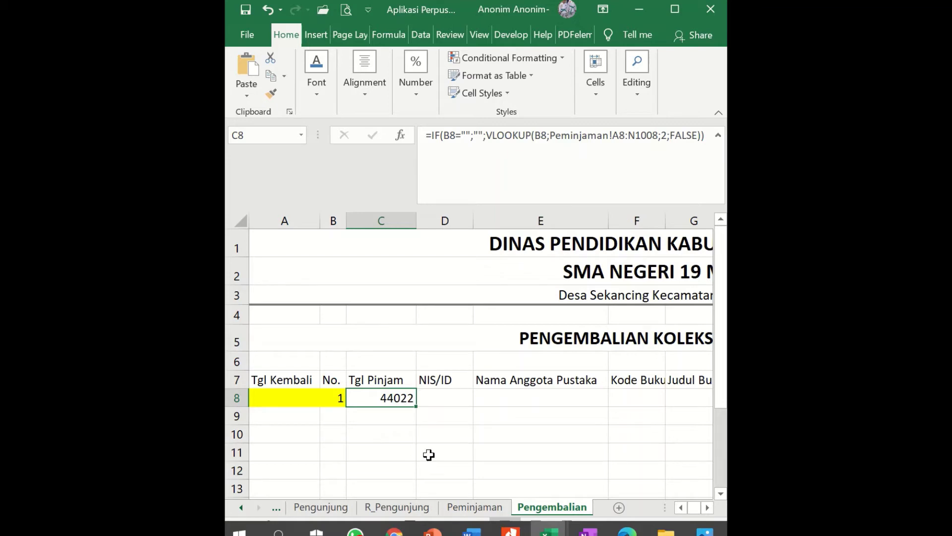
{"action": "key", "text": "Down"}
{"action": "left_click", "coordinate": [474, 507]}
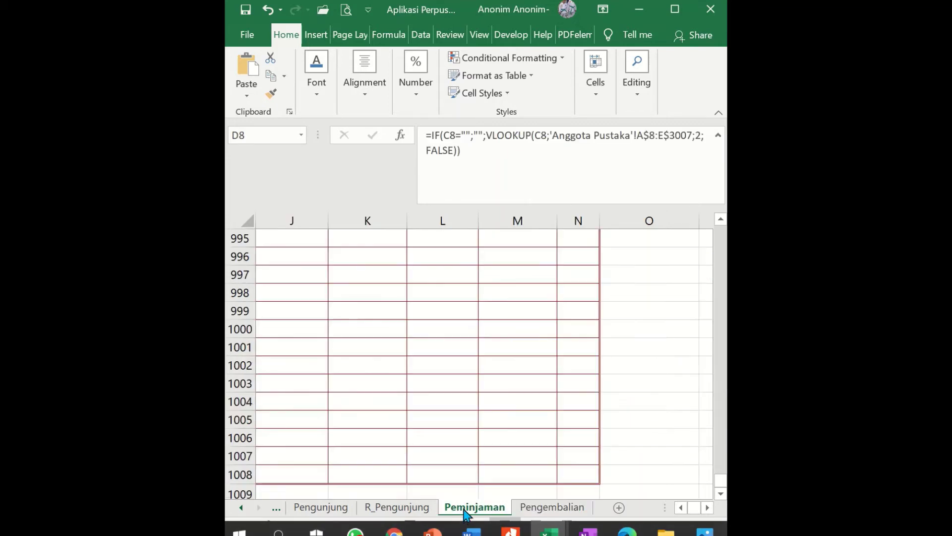
{"action": "scroll", "coordinate": [440, 448], "scroll_direction": "up", "scroll_amount": 7}
{"action": "key", "text": "ctrl+Home"}
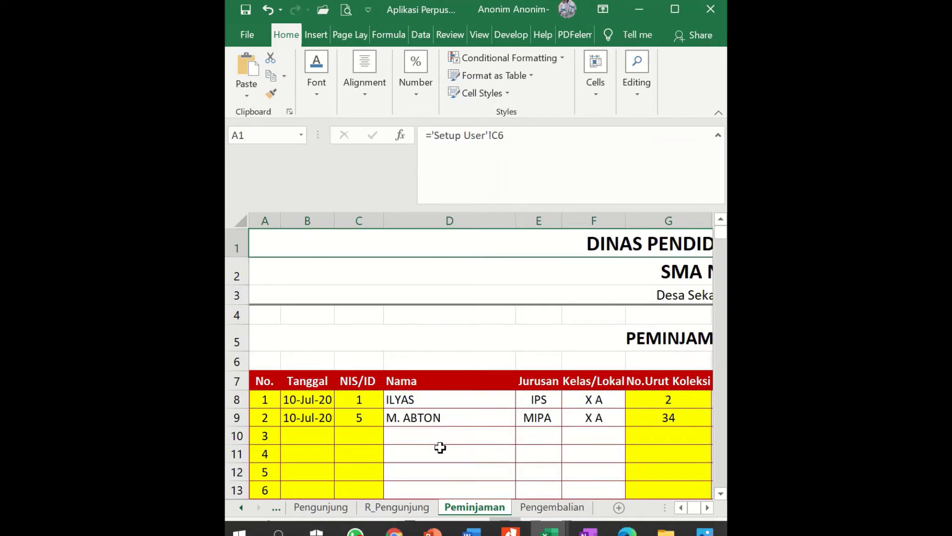
{"action": "left_click", "coordinate": [419, 399]}
{"action": "left_click", "coordinate": [308, 401]}
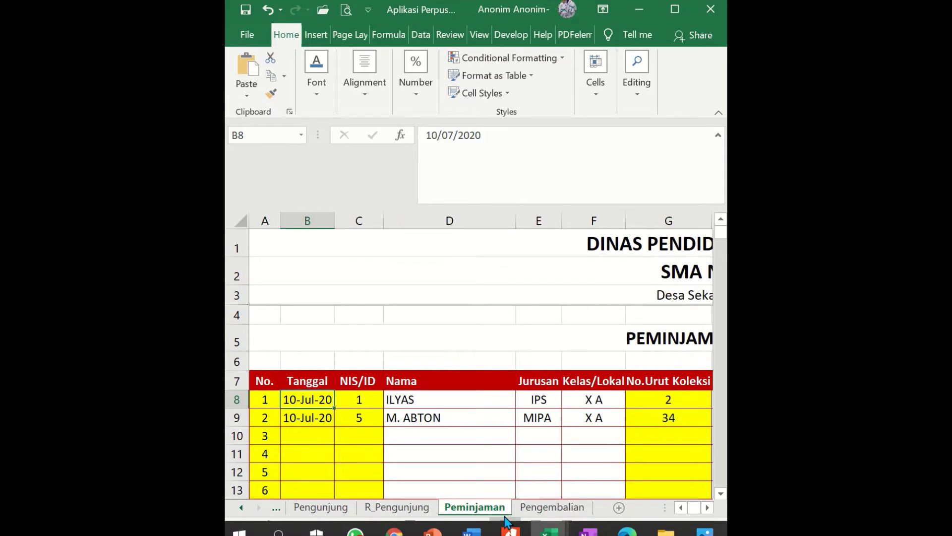
{"action": "left_click", "coordinate": [448, 406]}
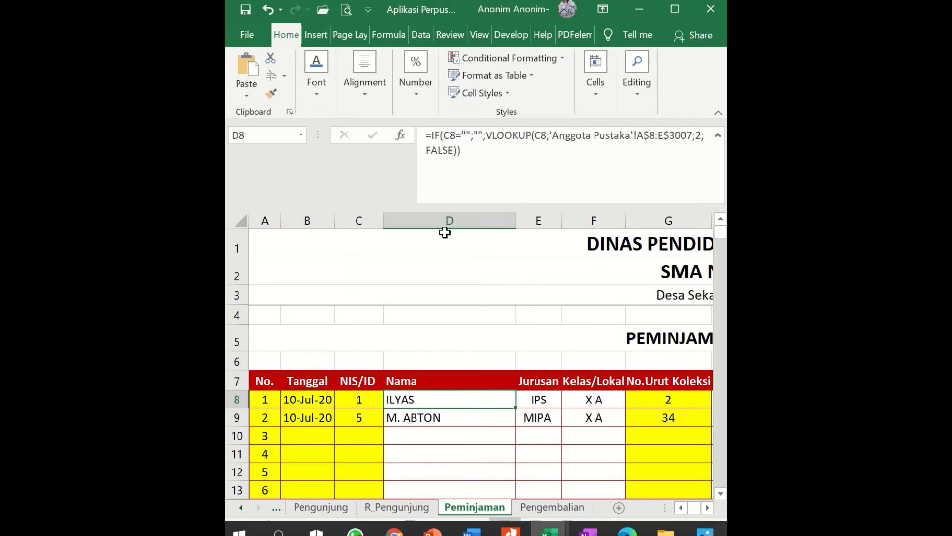
Change the VLOOKUP column index in cell C8 of the Pengembalian sheet to 4 to try returning the Nama column.
{"action": "left_click", "coordinate": [552, 507]}
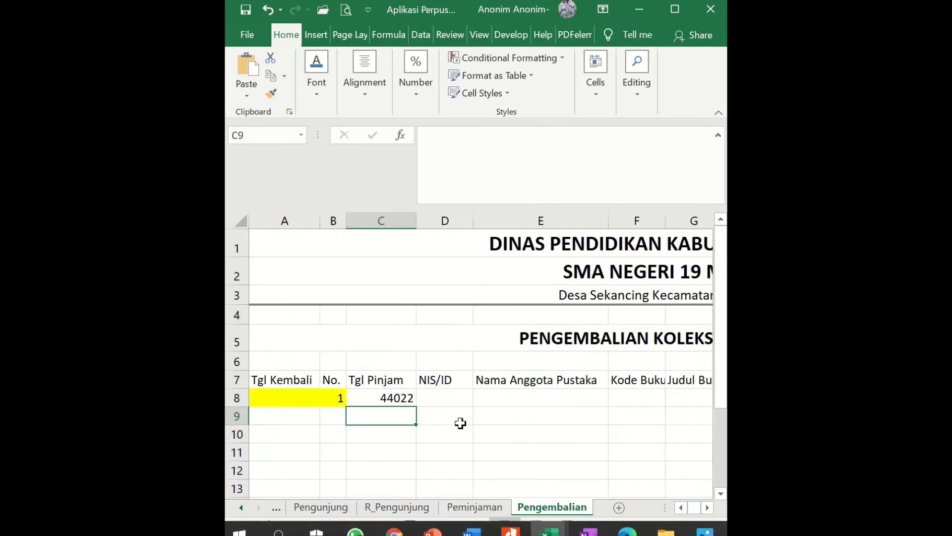
{"action": "left_click", "coordinate": [391, 397]}
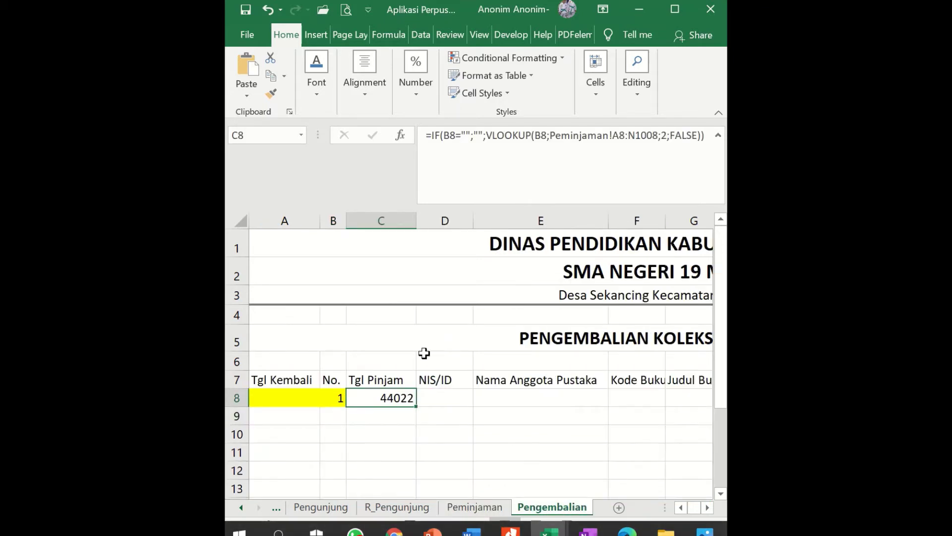
{"action": "left_click", "coordinate": [661, 135]}
{"action": "double_click", "coordinate": [664, 135]}
{"action": "type", "text": "4"}
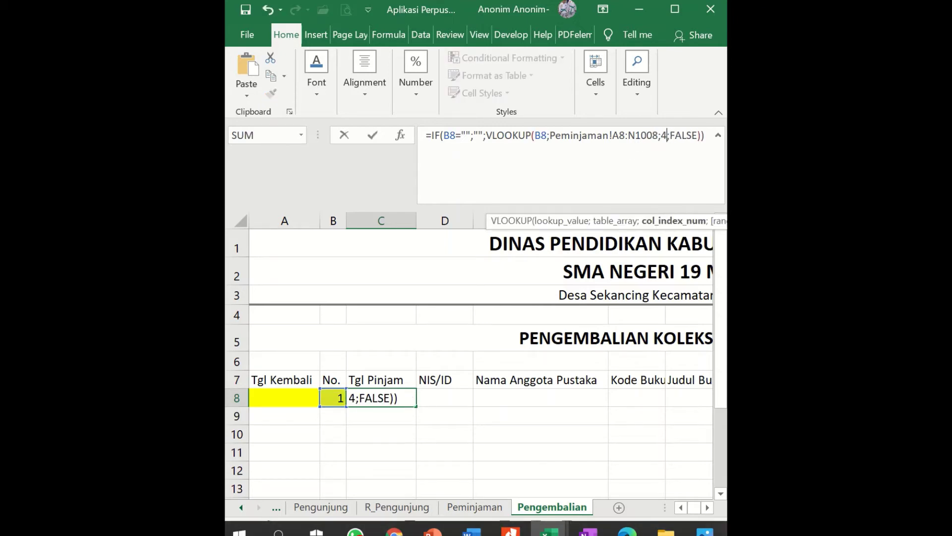
{"action": "key", "text": "Return"}
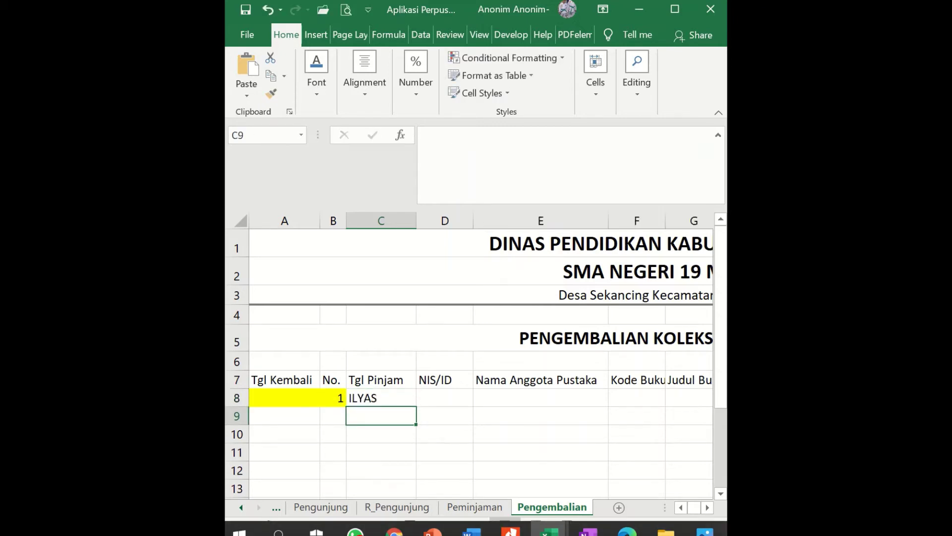
Change the VLOOKUP column index in C8 to 1 to try returning the loan number column.
{"action": "left_click", "coordinate": [381, 397]}
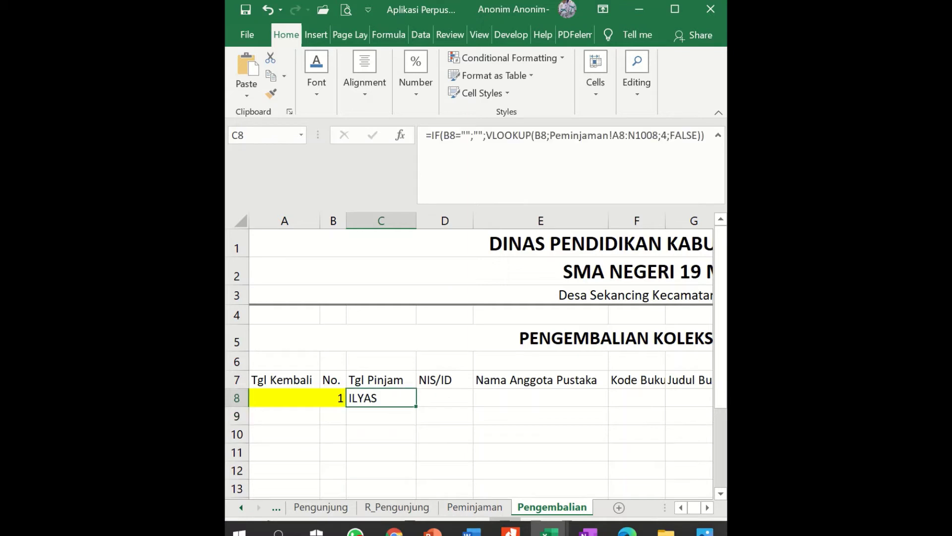
{"action": "double_click", "coordinate": [670, 135]}
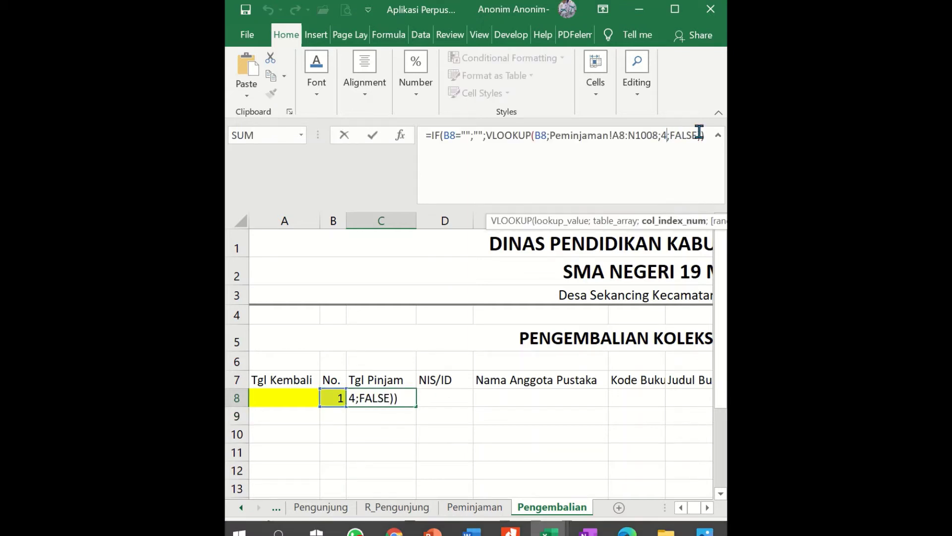
{"action": "key", "text": "BackSpace"}
{"action": "type", "text": "1"}
{"action": "key", "text": "Return"}
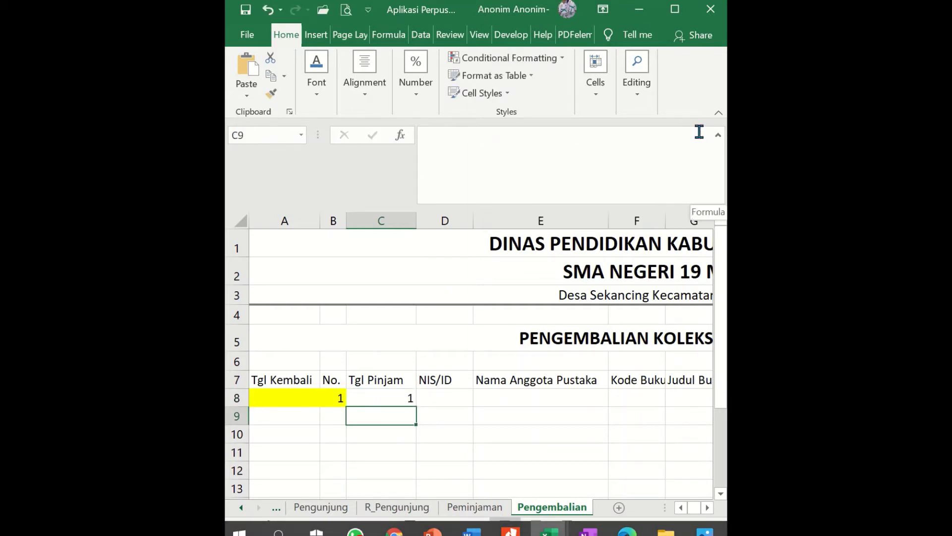
Restore the VLOOKUP column index in C8 to 2 for the Tanggal column.
{"action": "key", "text": "Up"}
{"action": "double_click", "coordinate": [671, 135]}
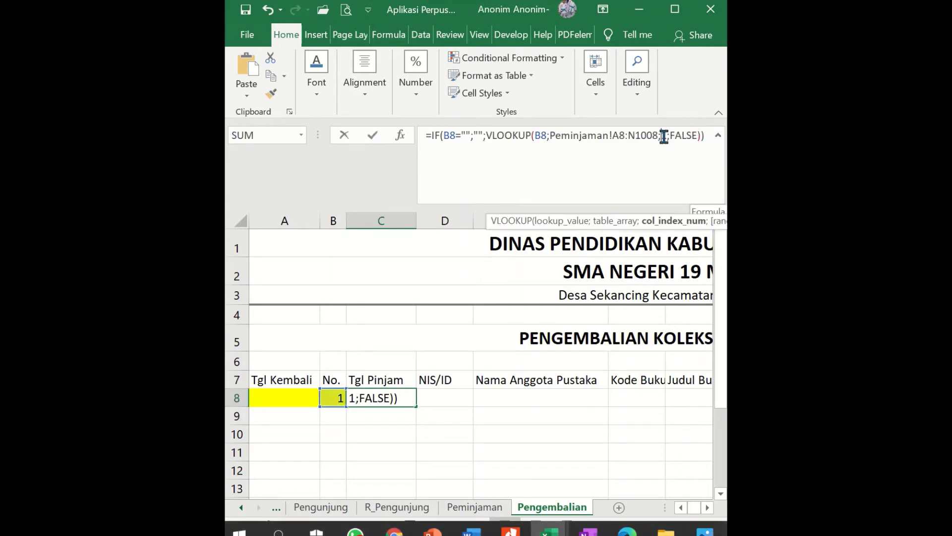
{"action": "key", "text": "BackSpace"}
{"action": "type", "text": "2"}
{"action": "key", "text": "Return"}
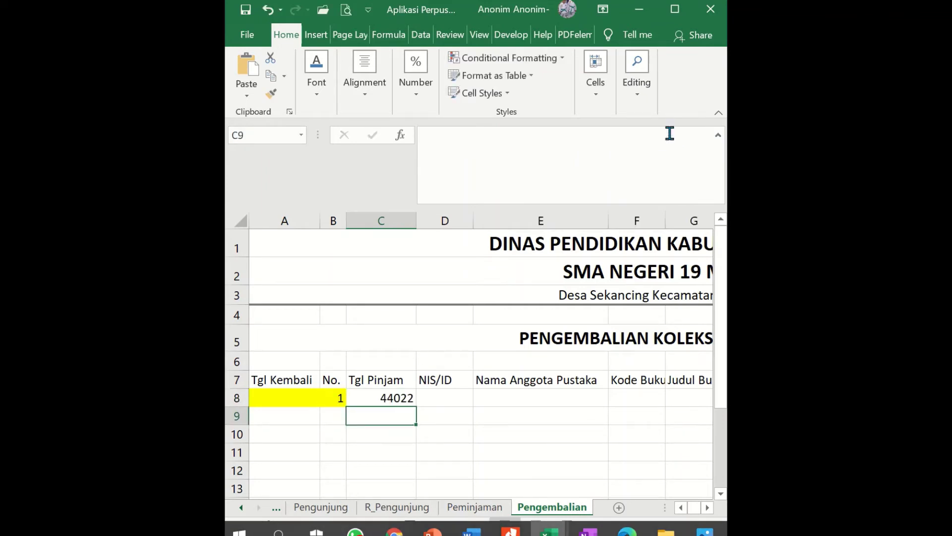
Format the Tgl Pinjam cell C8 as a date, using the non-asterisk 14/03/2012 type with the Indonesian locale.
{"action": "left_click", "coordinate": [392, 396]}
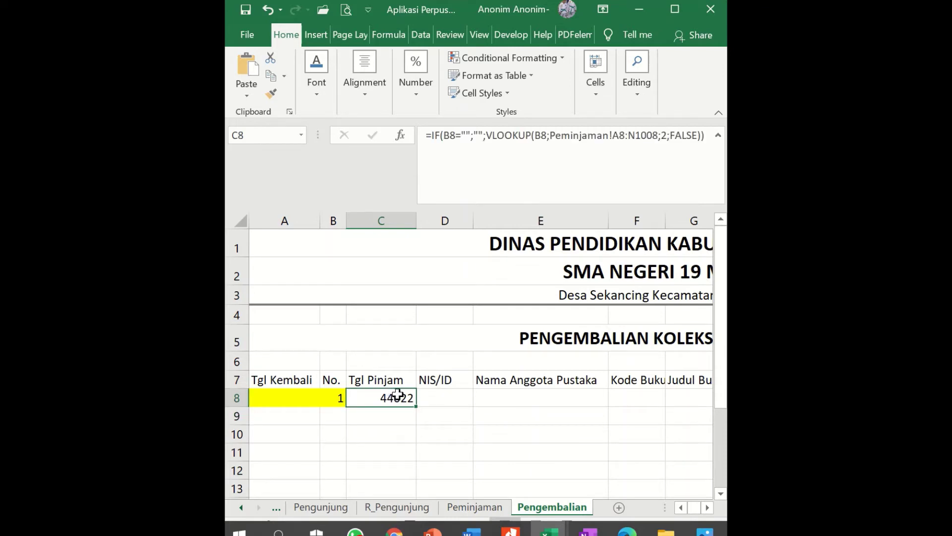
{"action": "right_click", "coordinate": [399, 394]}
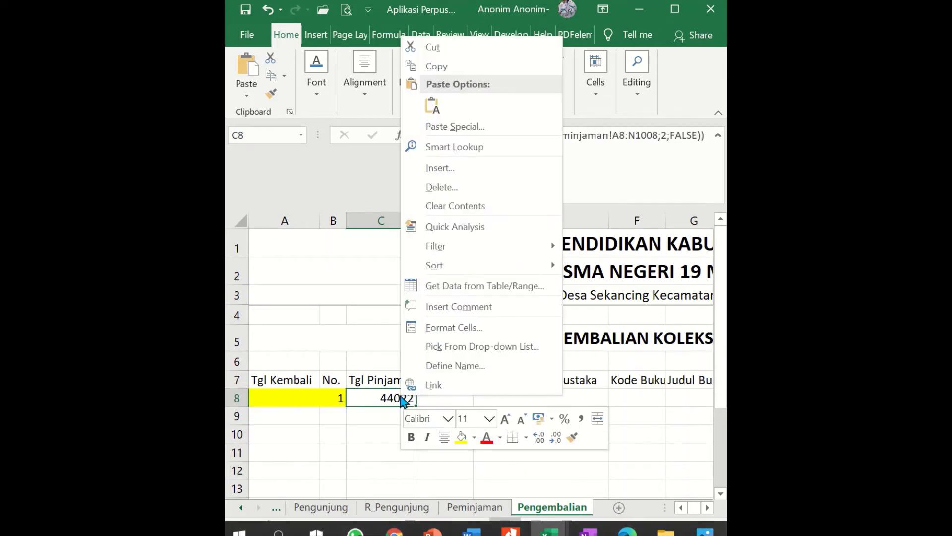
{"action": "key", "text": "Escape"}
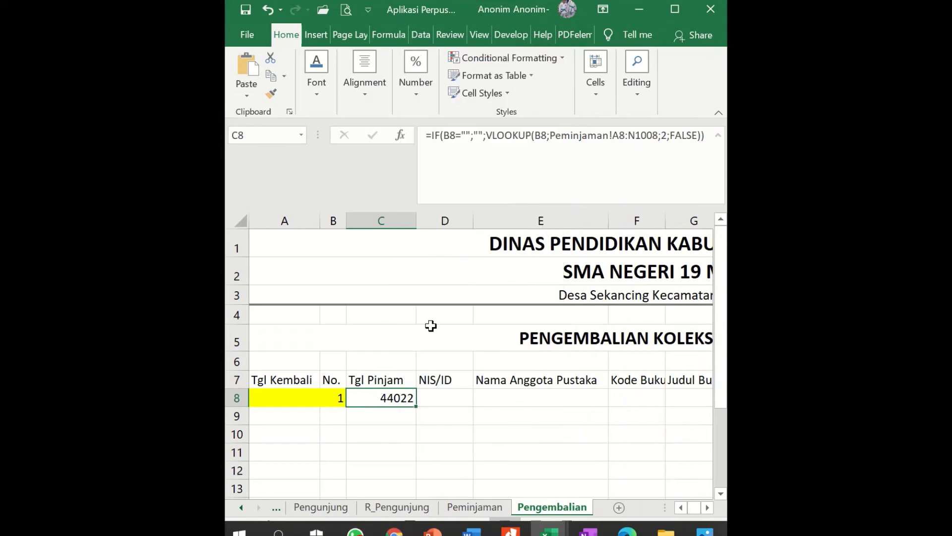
{"action": "key", "text": "ctrl+1"}
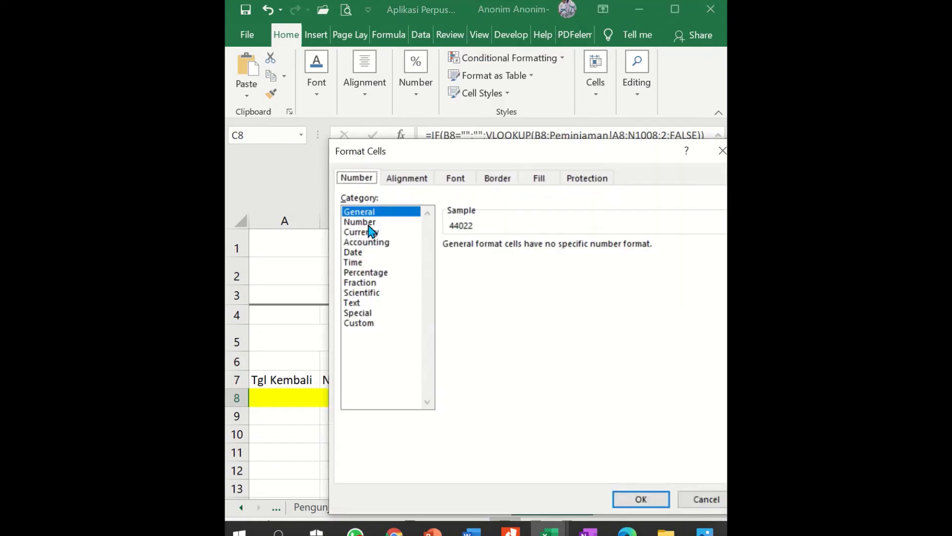
{"action": "left_click", "coordinate": [358, 263]}
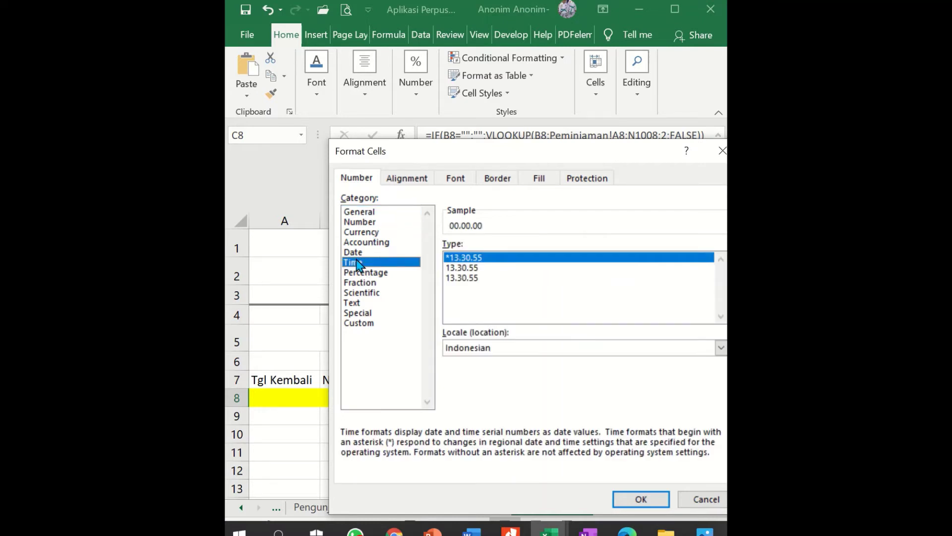
{"action": "left_click", "coordinate": [359, 252]}
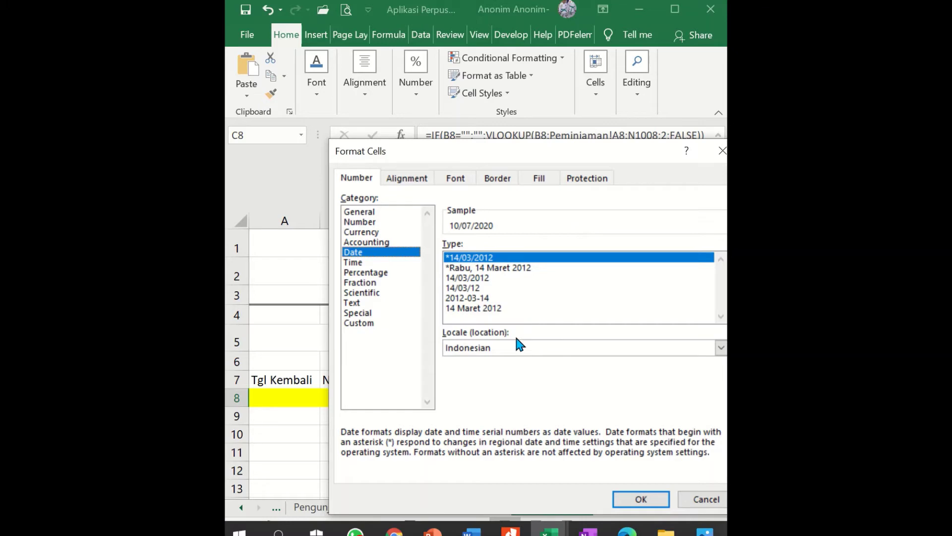
{"action": "left_click", "coordinate": [482, 278]}
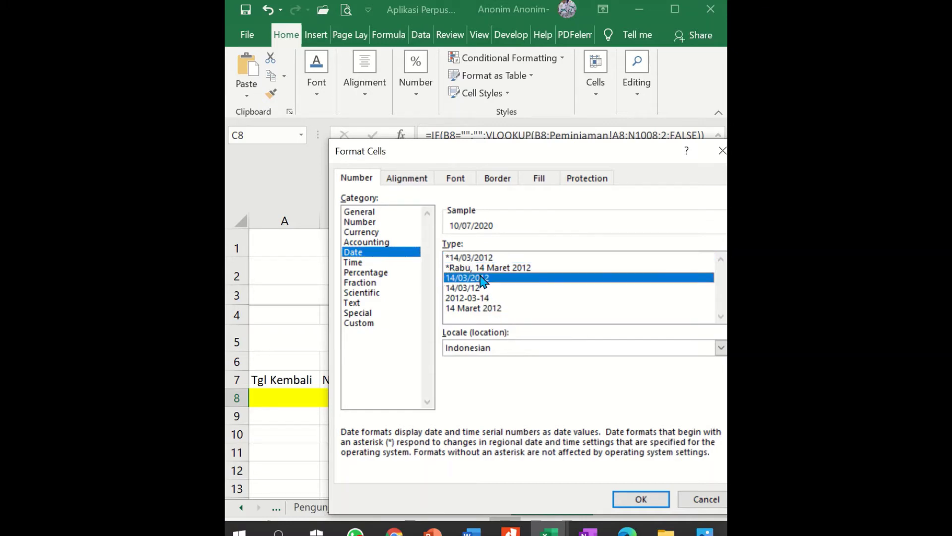
{"action": "left_click", "coordinate": [638, 498]}
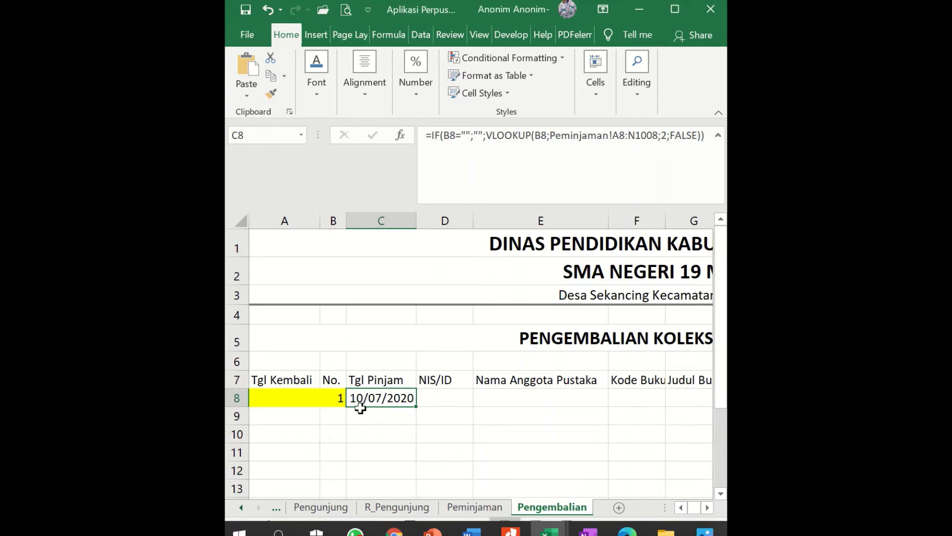
Lock the rows of the VLOOKUP table range in C8 so it reads Peminjaman!A$8:N$1008.
{"action": "left_click", "coordinate": [569, 138]}
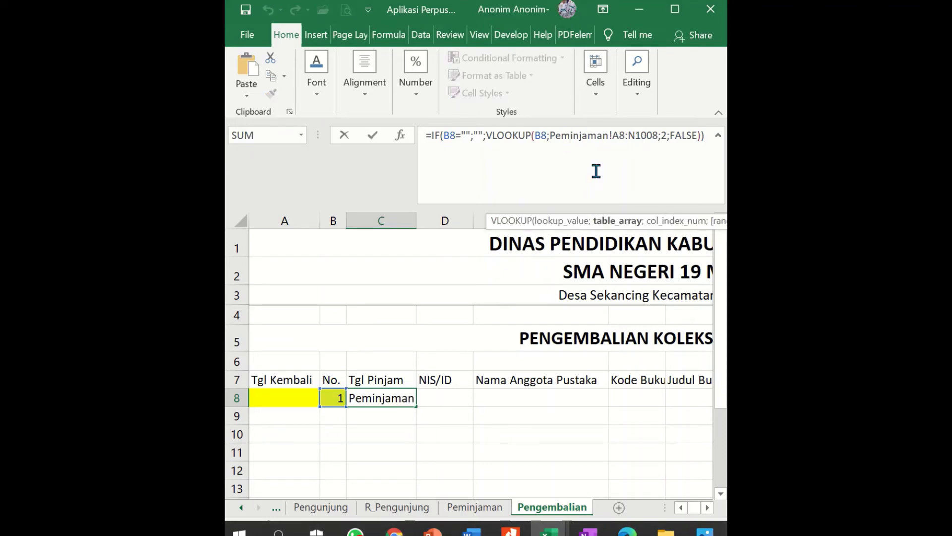
{"action": "left_click", "coordinate": [618, 135]}
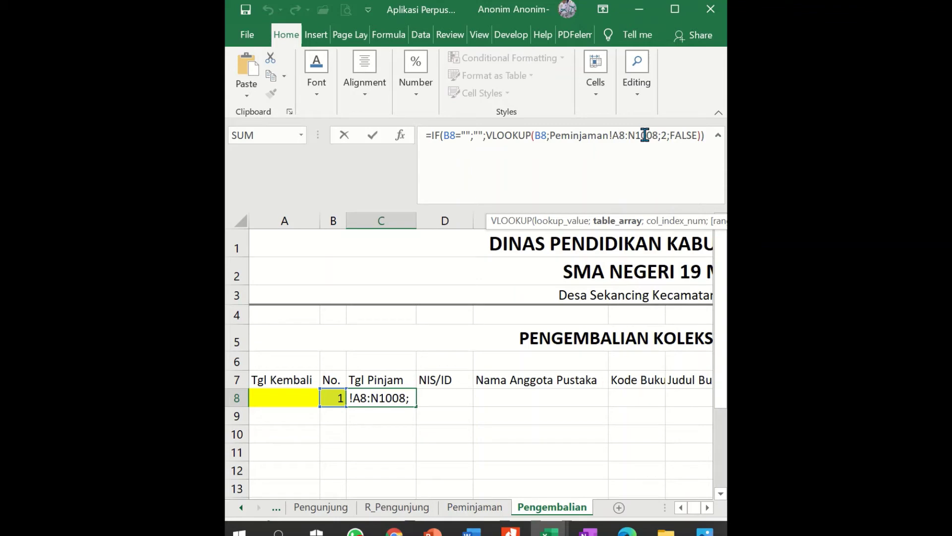
{"action": "type", "text": "$"}
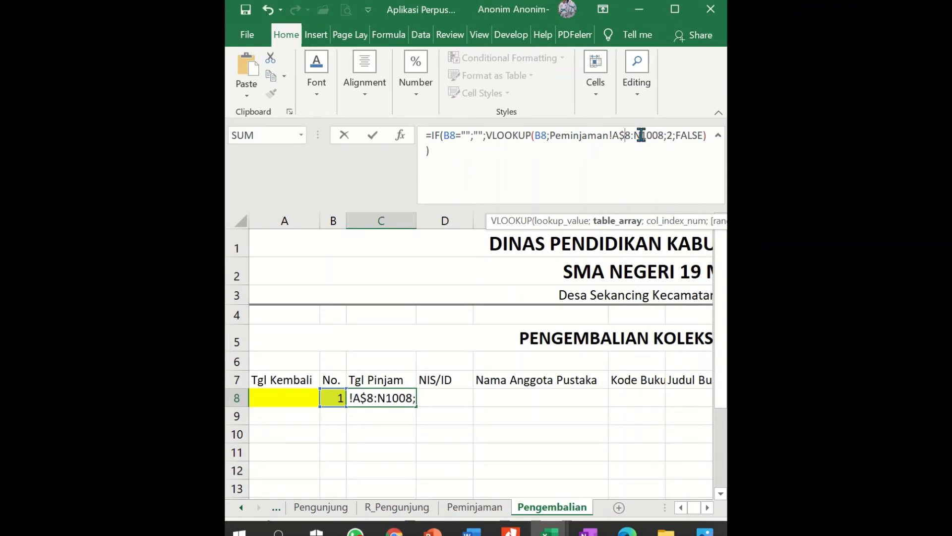
{"action": "left_click", "coordinate": [641, 135]}
{"action": "type", "text": "$"}
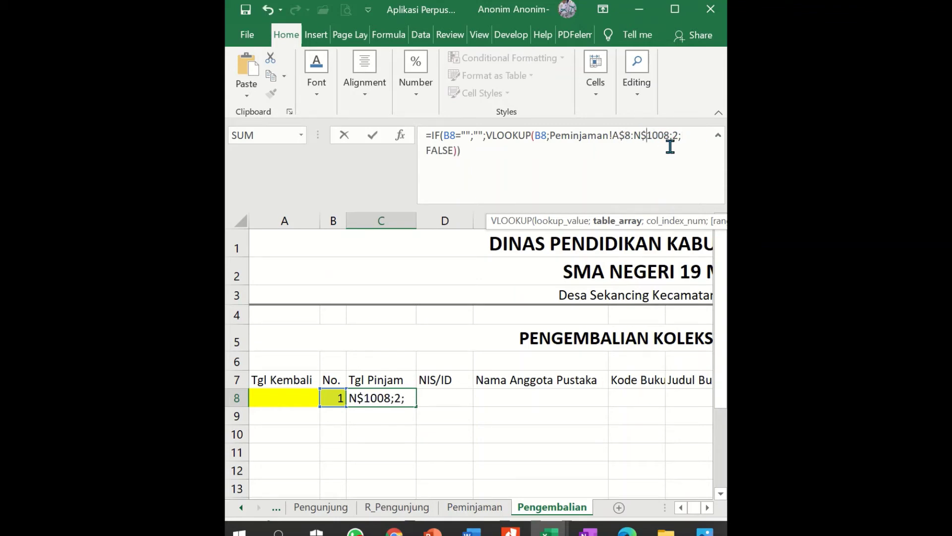
{"action": "key", "text": "Return"}
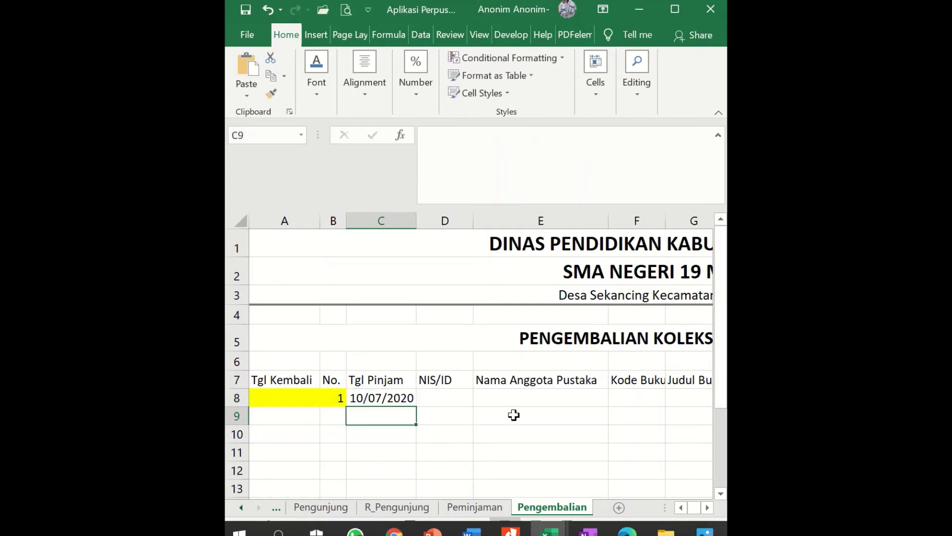
Check the first loan's date on the Peminjaman sheet and change the second loan's Tanggal in B9 to 12/07/2020.
{"action": "left_click", "coordinate": [471, 507]}
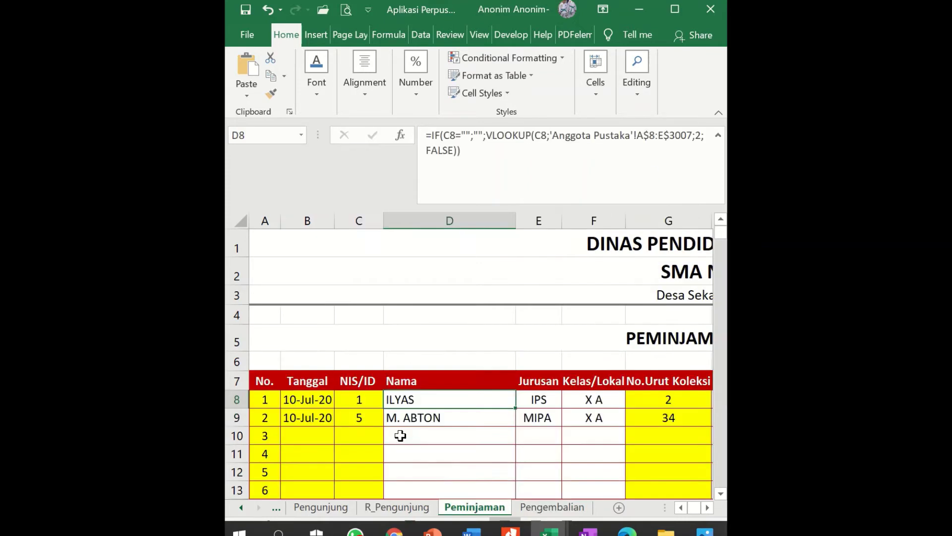
{"action": "left_click", "coordinate": [305, 403]}
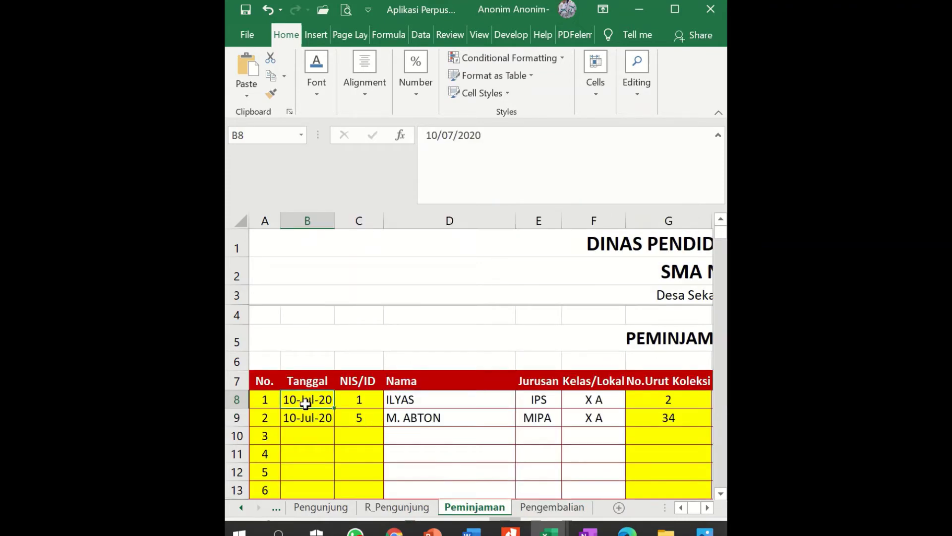
{"action": "left_click", "coordinate": [570, 510]}
{"action": "left_click", "coordinate": [335, 397]}
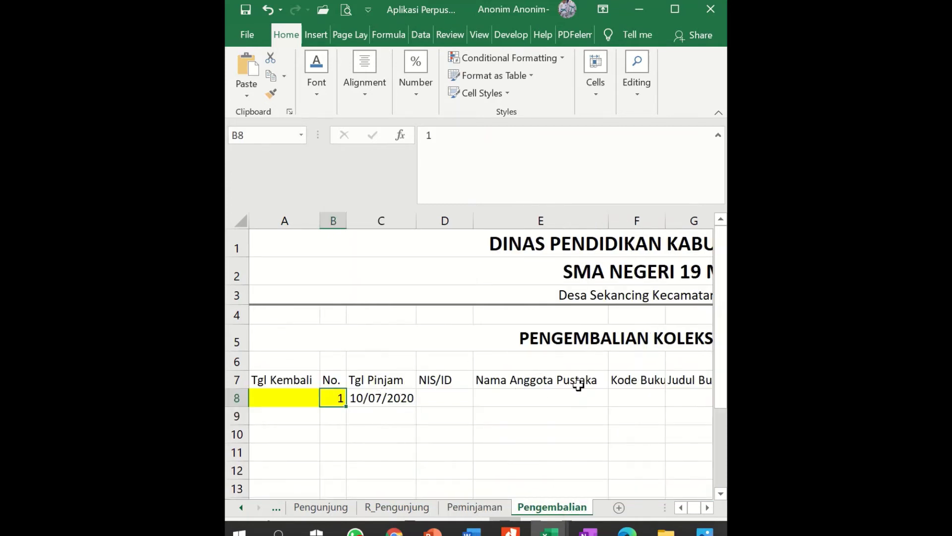
{"action": "left_click", "coordinate": [497, 509]}
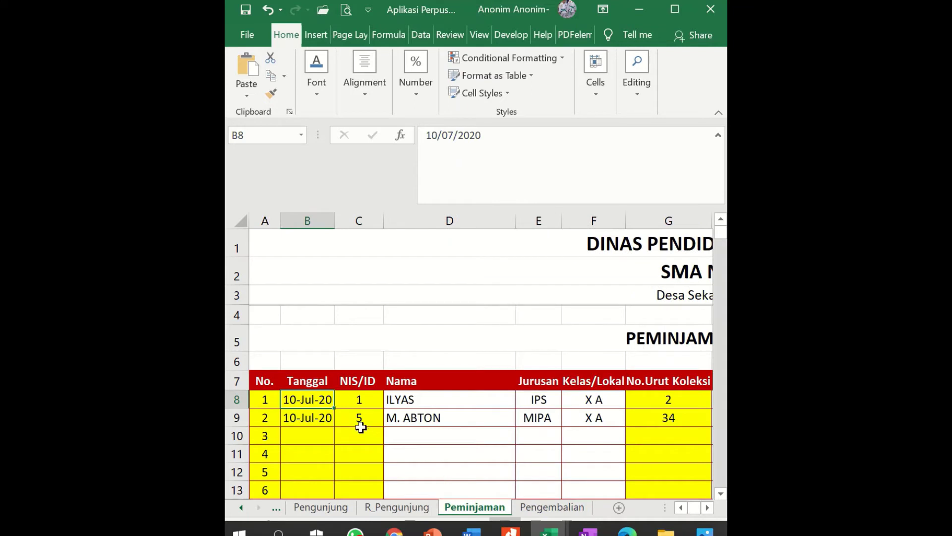
{"action": "left_click", "coordinate": [311, 419]}
{"action": "left_click", "coordinate": [437, 135]}
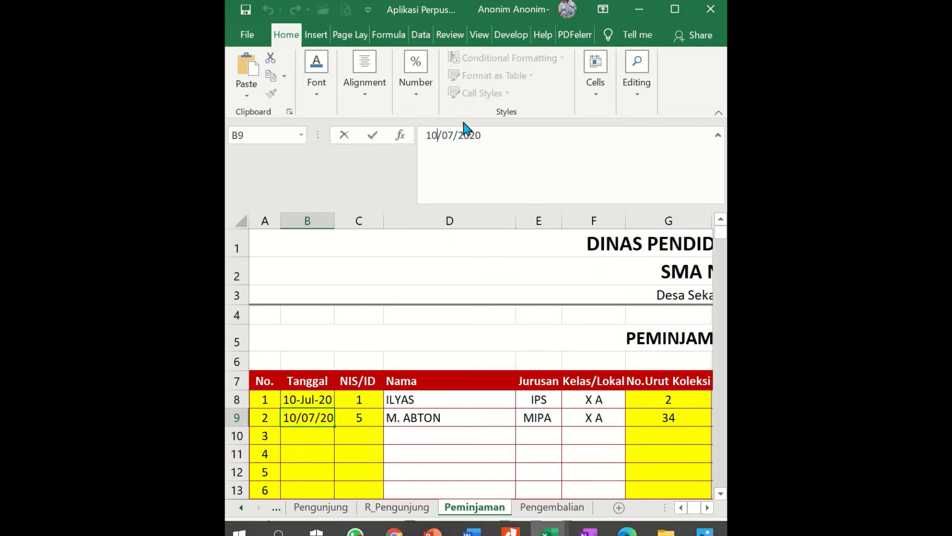
{"action": "key", "text": "BackSpace"}
{"action": "type", "text": "2"}
{"action": "key", "text": "Return"}
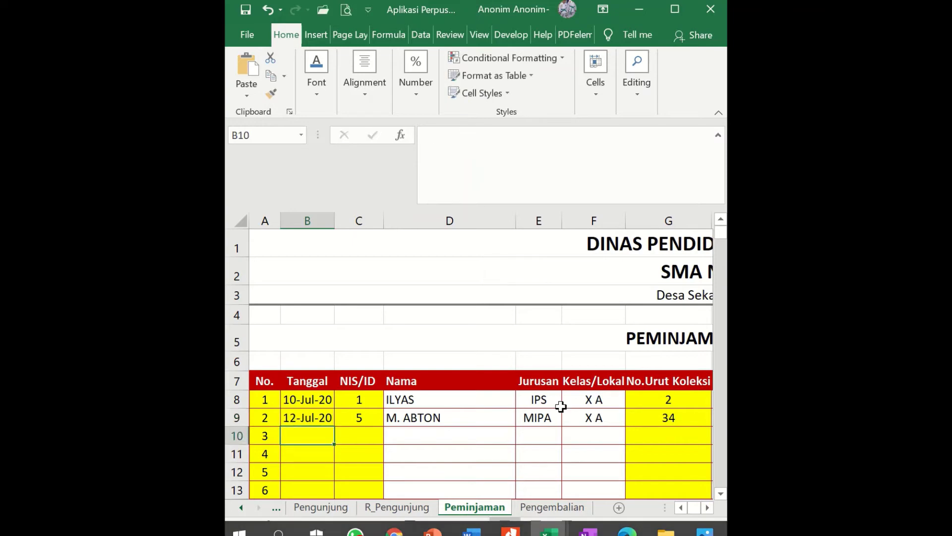
Enter loan number 2 in cell B8 of the Pengembalian sheet to test the Tgl Pinjam lookup.
{"action": "left_click", "coordinate": [536, 505]}
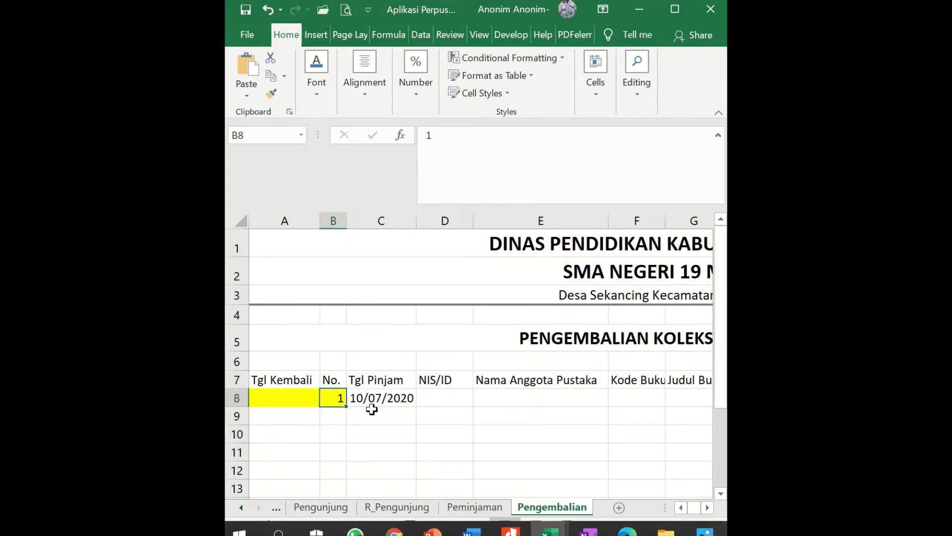
{"action": "type", "text": "2"}
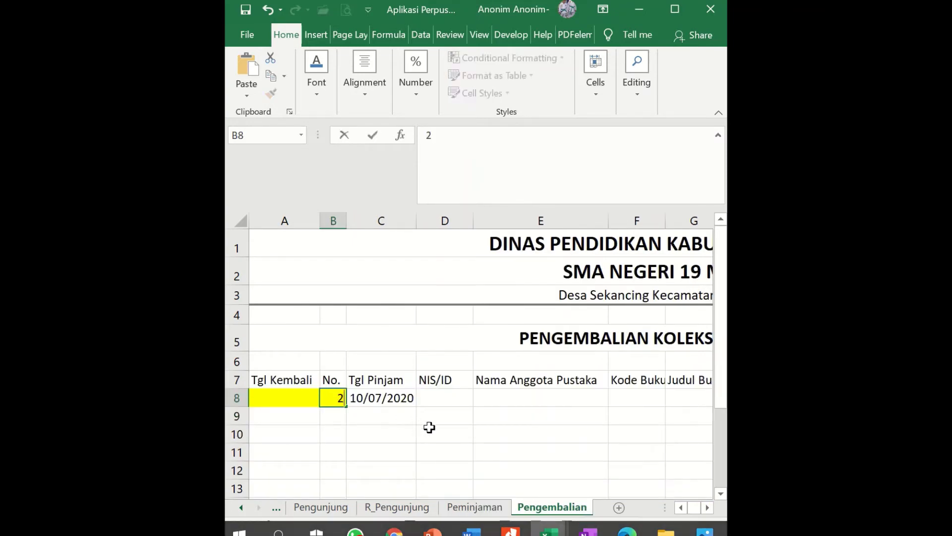
{"action": "key", "text": "Return"}
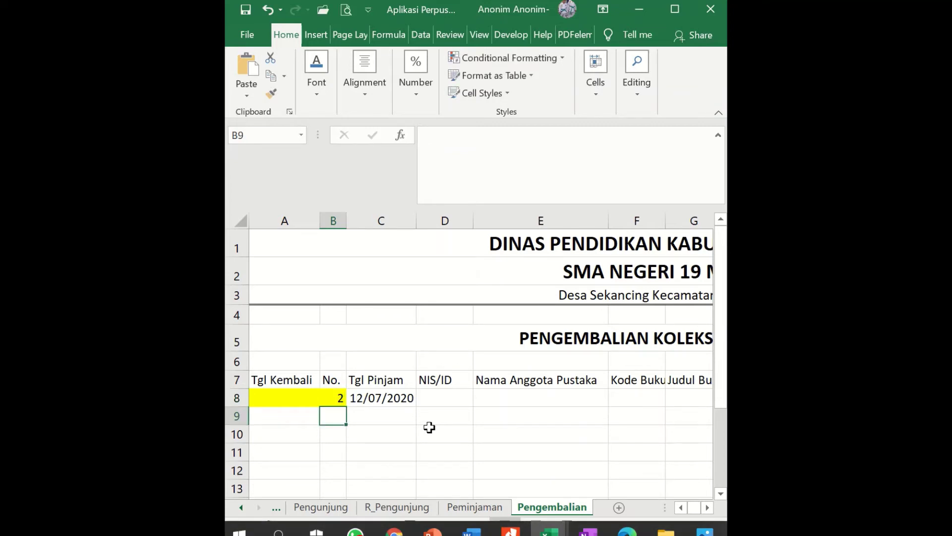
Copy the complete VLOOKUP formula text from C8 into the NIS/ID cell D8.
{"action": "left_click", "coordinate": [382, 398]}
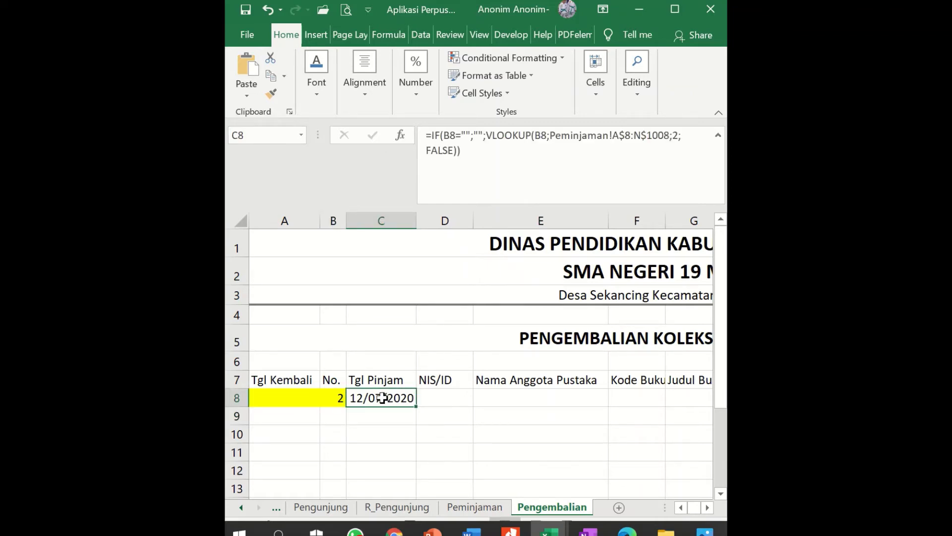
{"action": "left_click", "coordinate": [480, 149]}
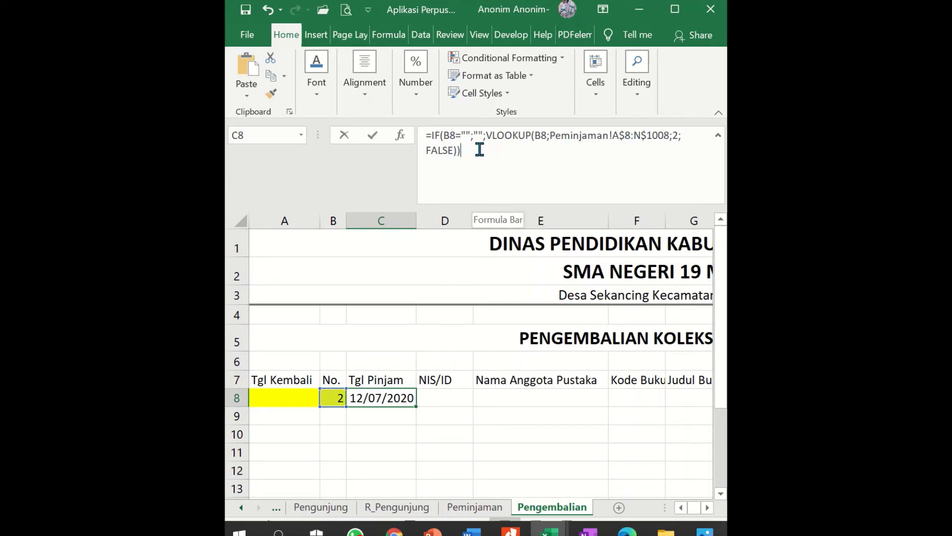
{"action": "left_click_drag", "start_coordinate": [479, 150], "coordinate": [417, 132]}
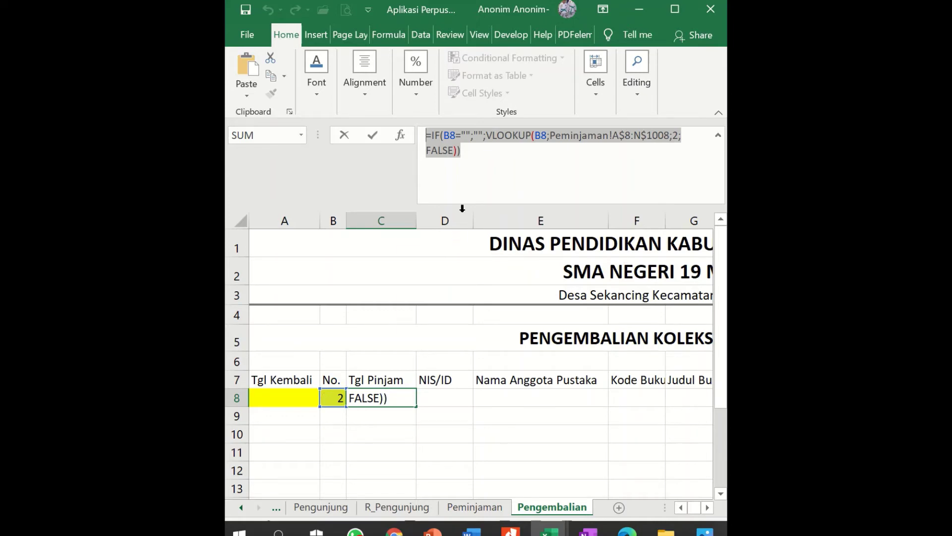
{"action": "right_click", "coordinate": [452, 152]}
{"action": "left_click", "coordinate": [484, 180]}
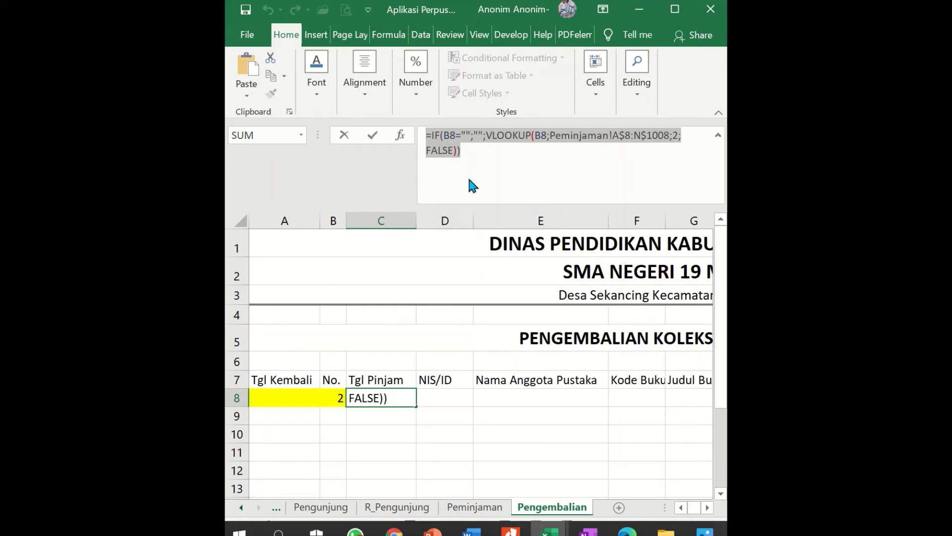
{"action": "key", "text": "Tab"}
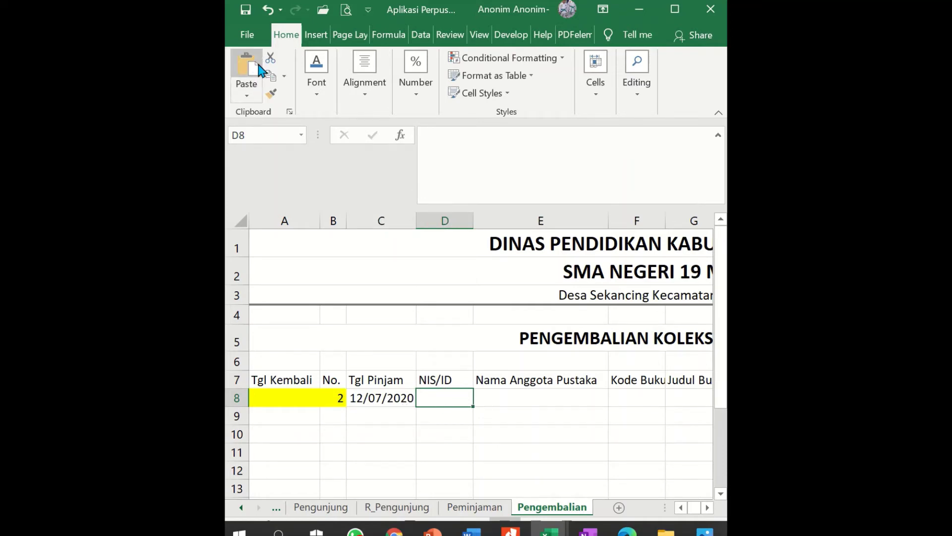
{"action": "left_click", "coordinate": [247, 70]}
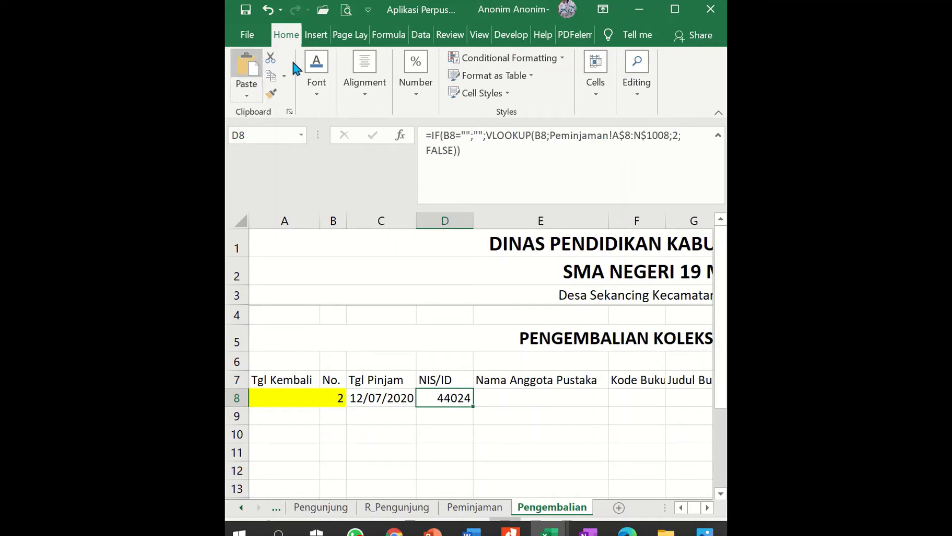
Set the VLOOKUP column index in D8 to 3 and compare the result with the second loan's NIS/ID on Peminjaman.
{"action": "double_click", "coordinate": [673, 136]}
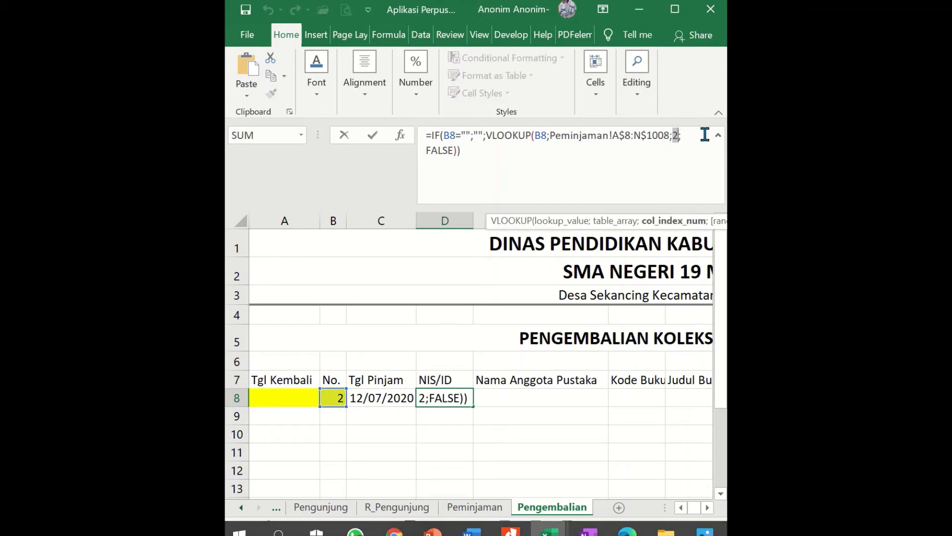
{"action": "type", "text": "3"}
{"action": "key", "text": "Return"}
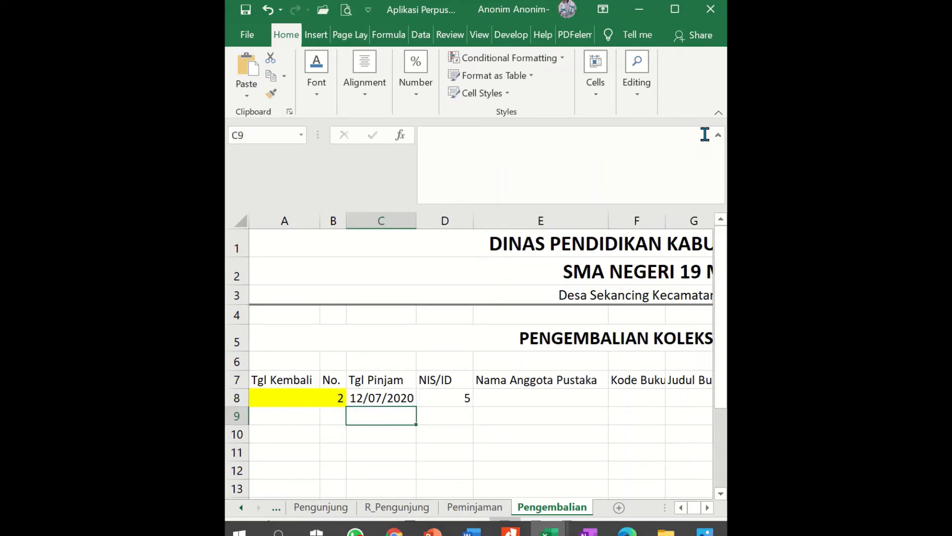
{"action": "key", "text": "Up"}
{"action": "key", "text": "Right"}
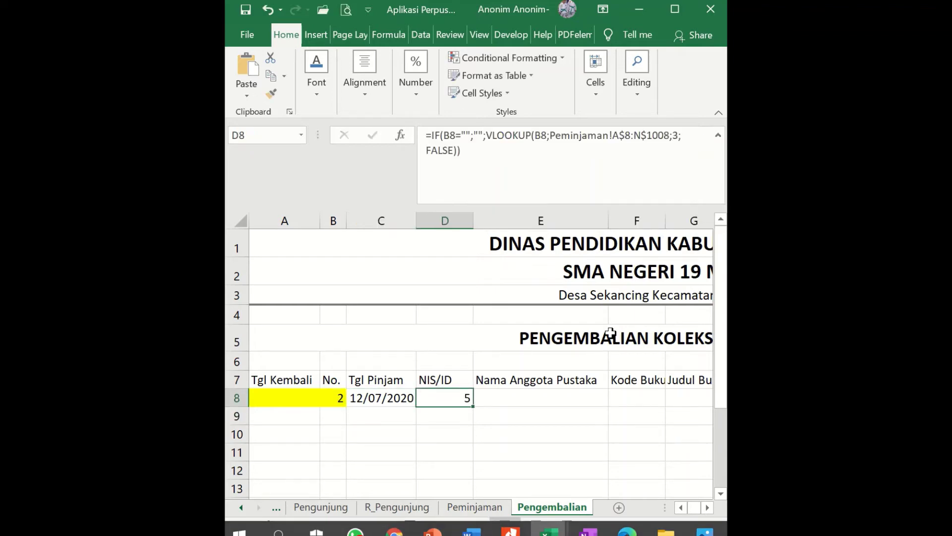
{"action": "left_click", "coordinate": [502, 508]}
{"action": "left_click", "coordinate": [362, 417]}
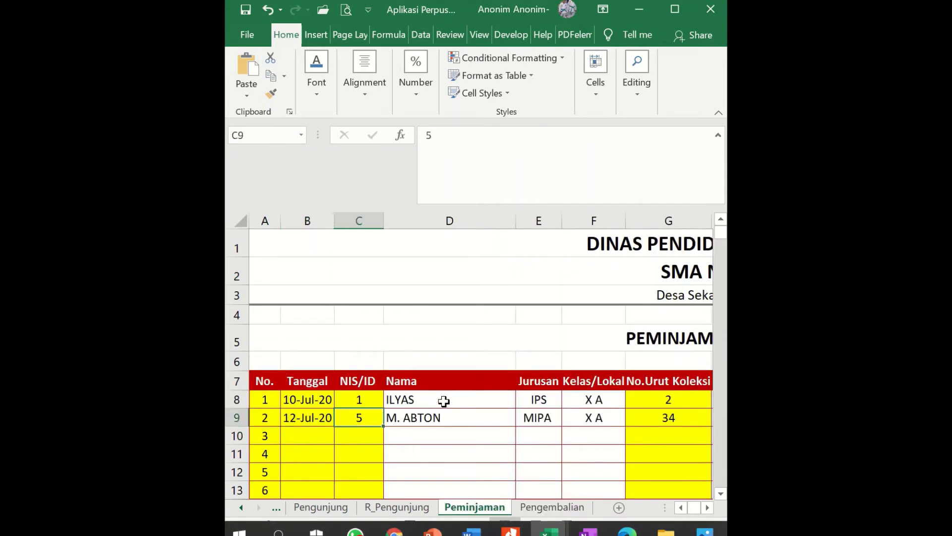
{"action": "left_click", "coordinate": [550, 507]}
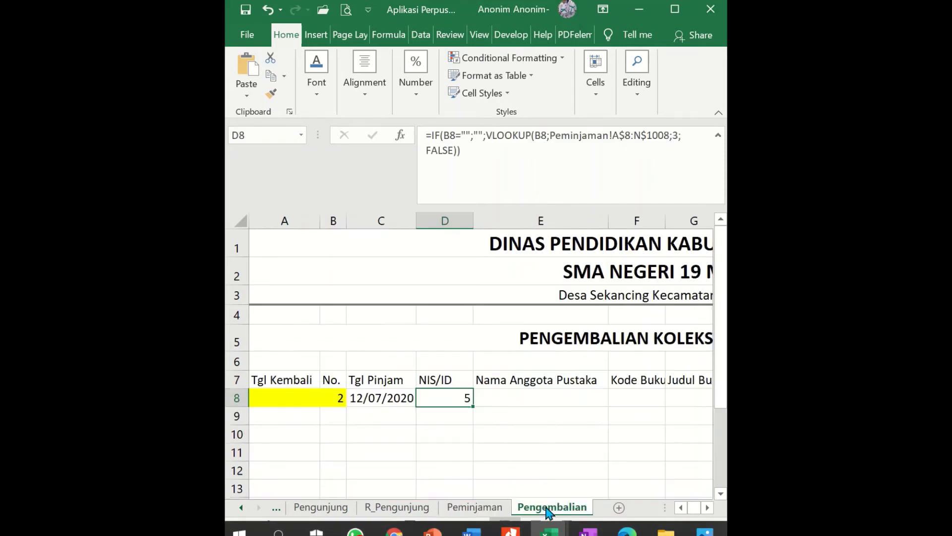
Enter =IF(B8="";"";VLOOKUP(B8;Peminjaman!A$8:N$1008;4;FALSE)) in the Nama Anggota Pustaka cell E8, reusing the copied lookup formula.
{"action": "left_click", "coordinate": [554, 392]}
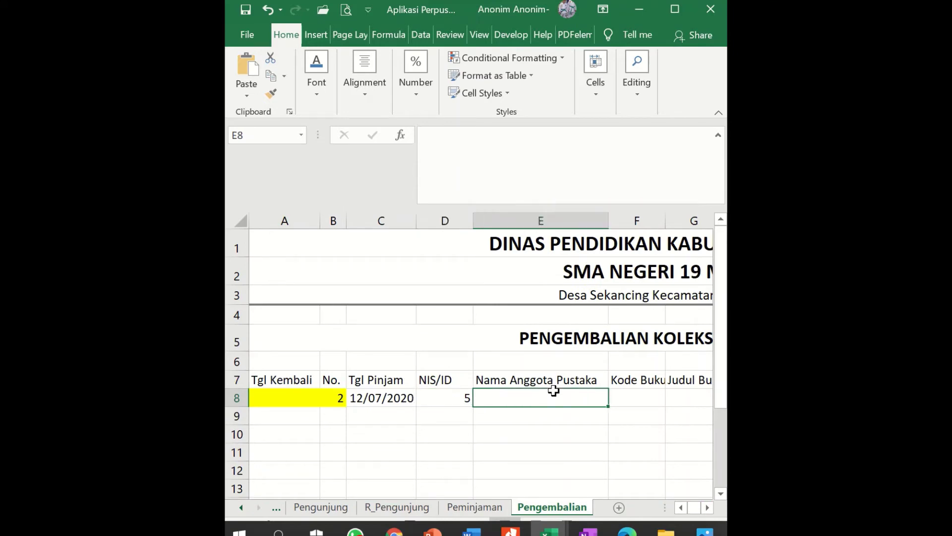
{"action": "left_click", "coordinate": [510, 150]}
{"action": "key", "text": "ctrl+v"}
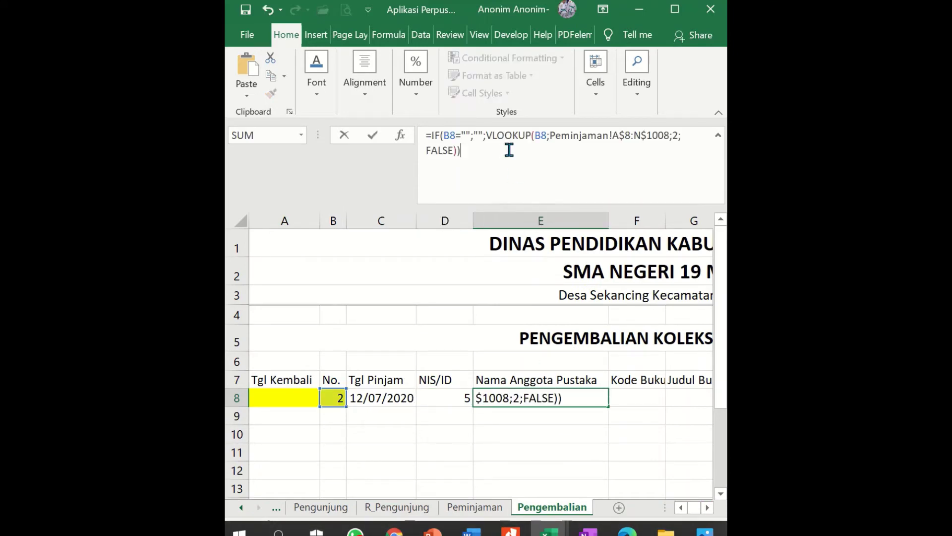
{"action": "double_click", "coordinate": [673, 138]}
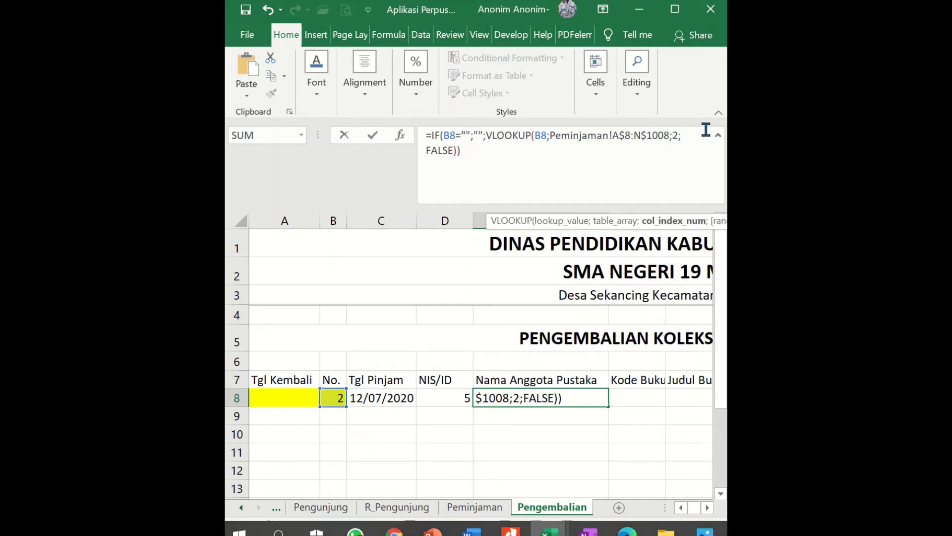
{"action": "type", "text": "4"}
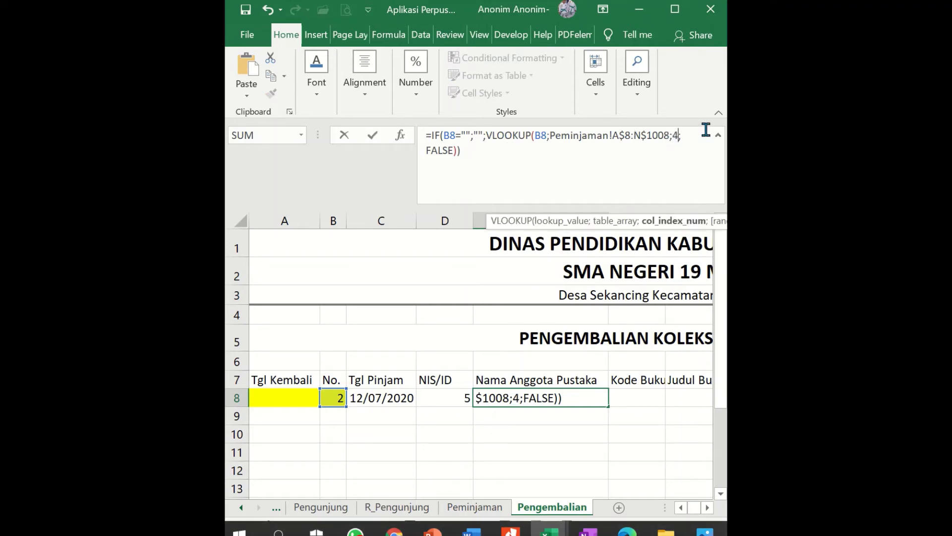
{"action": "key", "text": "Return"}
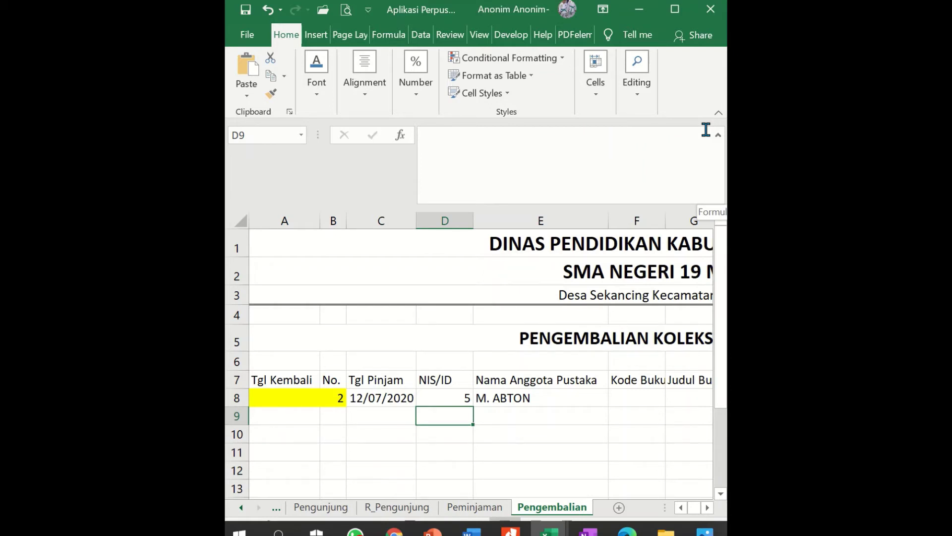
Enter loan number 1 in cell B8 to test the lookups, and review the formula in E8.
{"action": "key", "text": "Up"}
{"action": "key", "text": "Left"}
{"action": "key", "text": "Left"}
{"action": "type", "text": "1"}
{"action": "key", "text": "Return"}
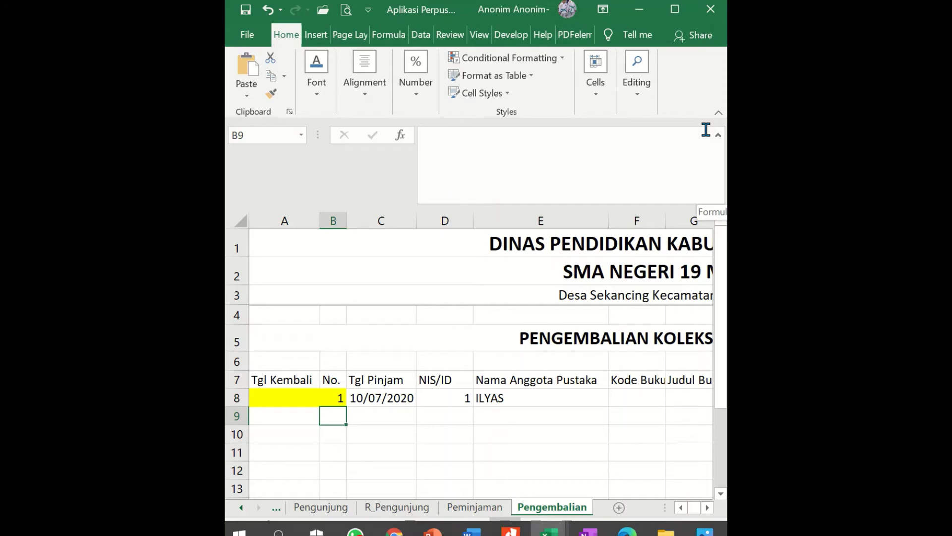
{"action": "key", "text": "Up"}
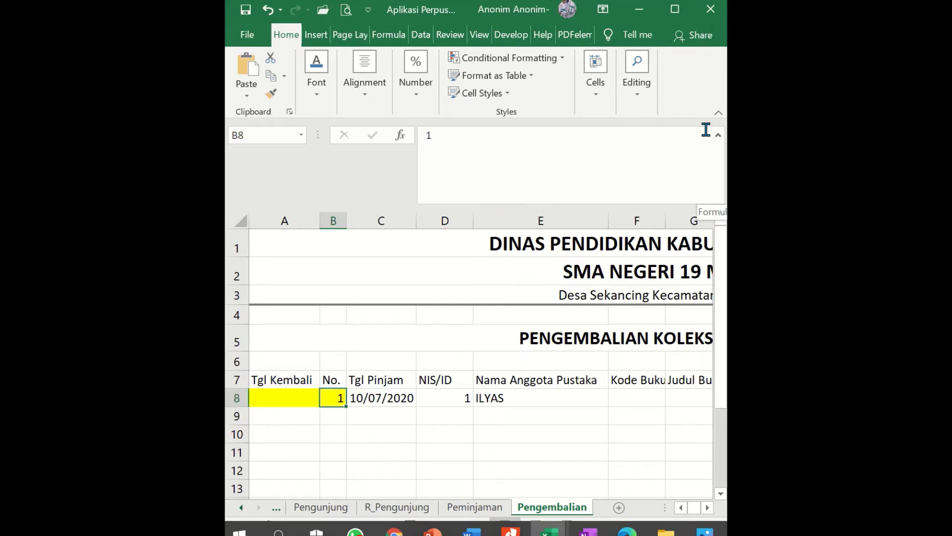
{"action": "key", "text": "Right"}
{"action": "key", "text": "Right"}
{"action": "key", "text": "Right"}
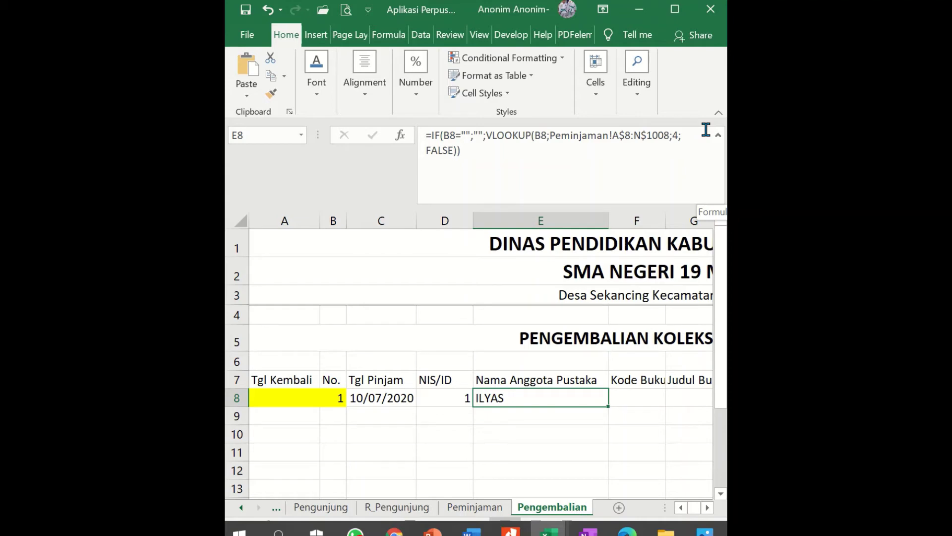
{"action": "key", "text": "Right"}
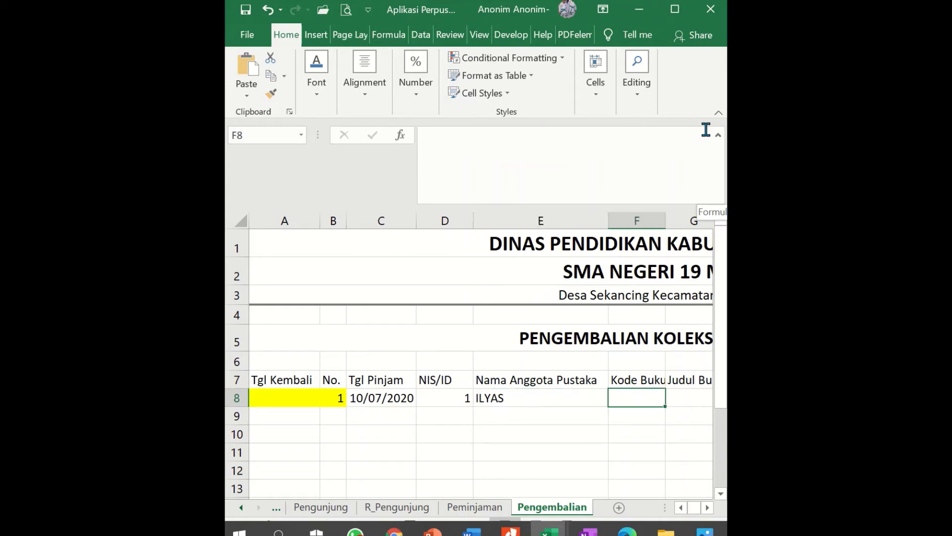
{"action": "key", "text": "Left"}
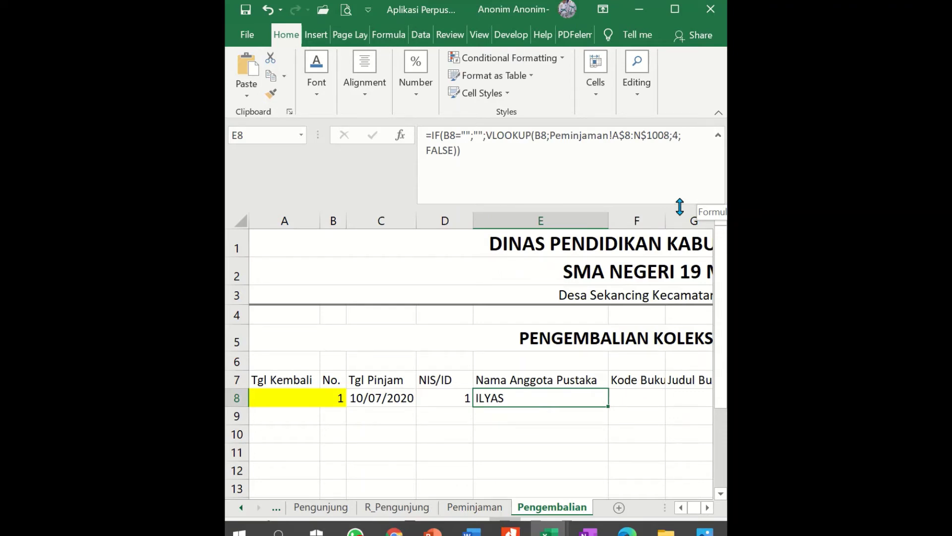
Check on the Peminjaman sheet where the Kode Koleksi column sits within the lookup range.
{"action": "left_click", "coordinate": [475, 507]}
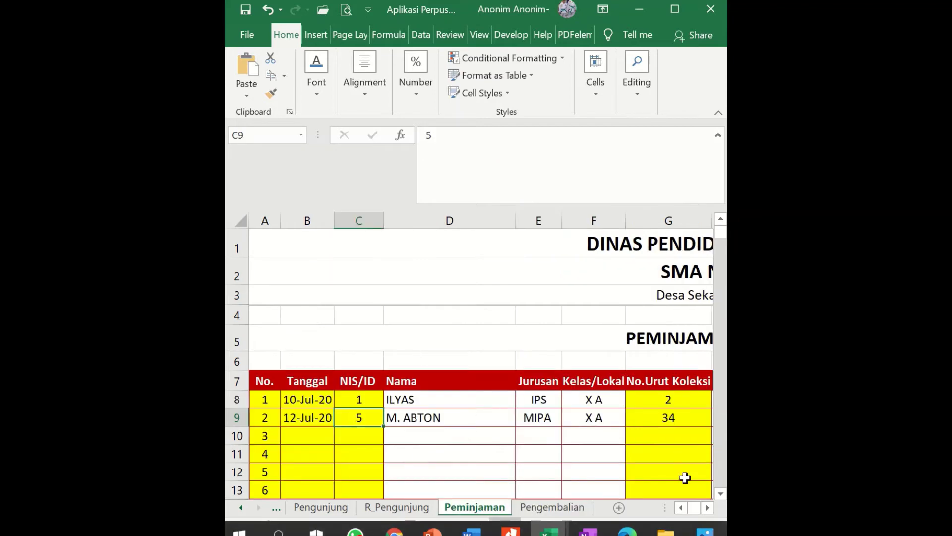
{"action": "left_click", "coordinate": [708, 506]}
{"action": "left_click", "coordinate": [708, 507]}
{"action": "left_click", "coordinate": [708, 507]}
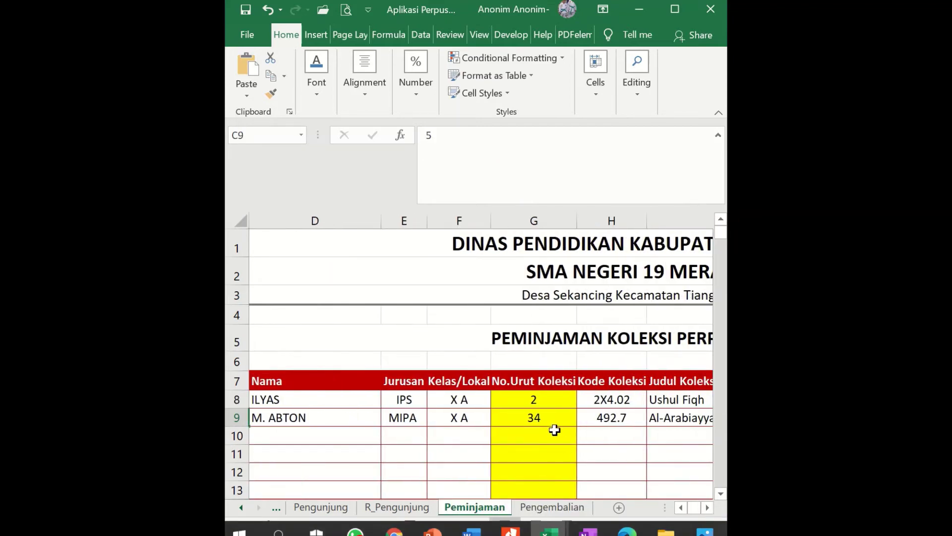
{"action": "left_click", "coordinate": [552, 507]}
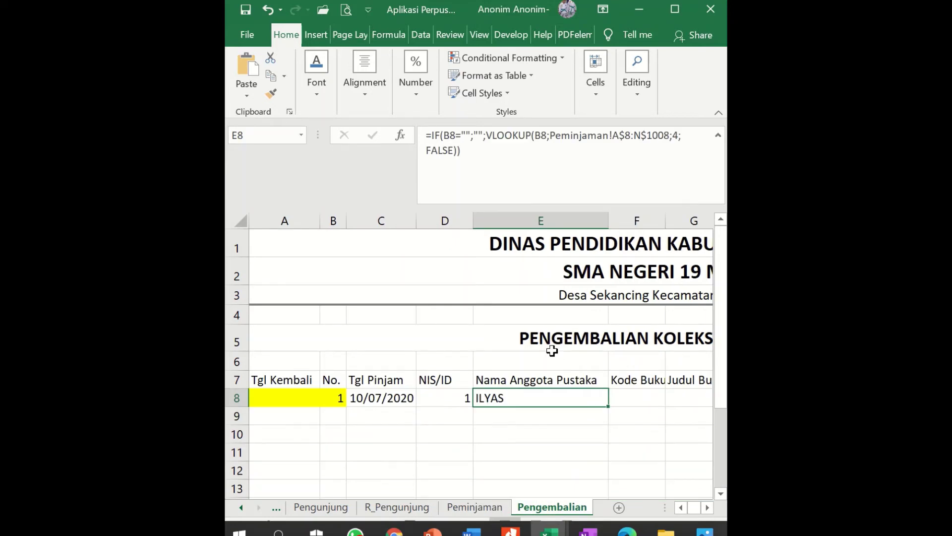
Place the copied VLOOKUP formula in the Kode Buku cell F8 with column index 5.
{"action": "left_click", "coordinate": [636, 401]}
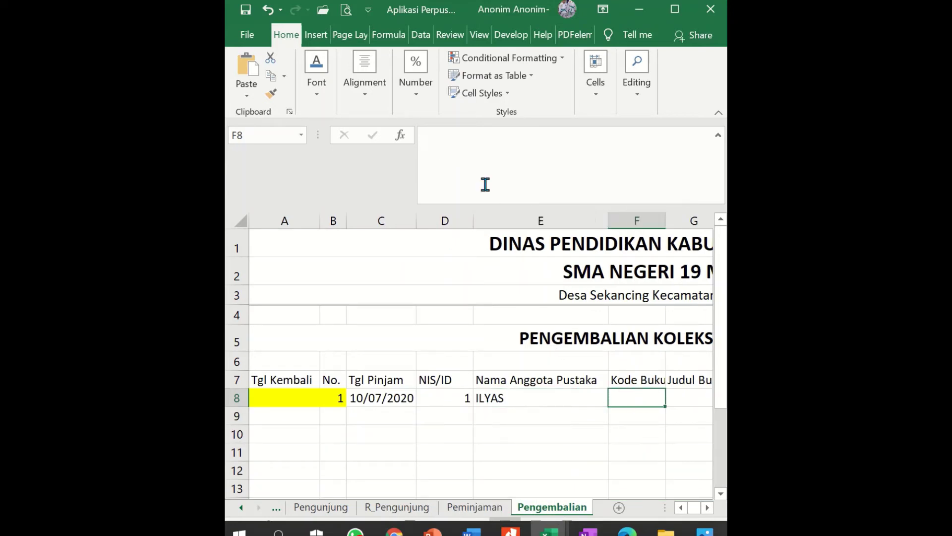
{"action": "left_click", "coordinate": [475, 148]}
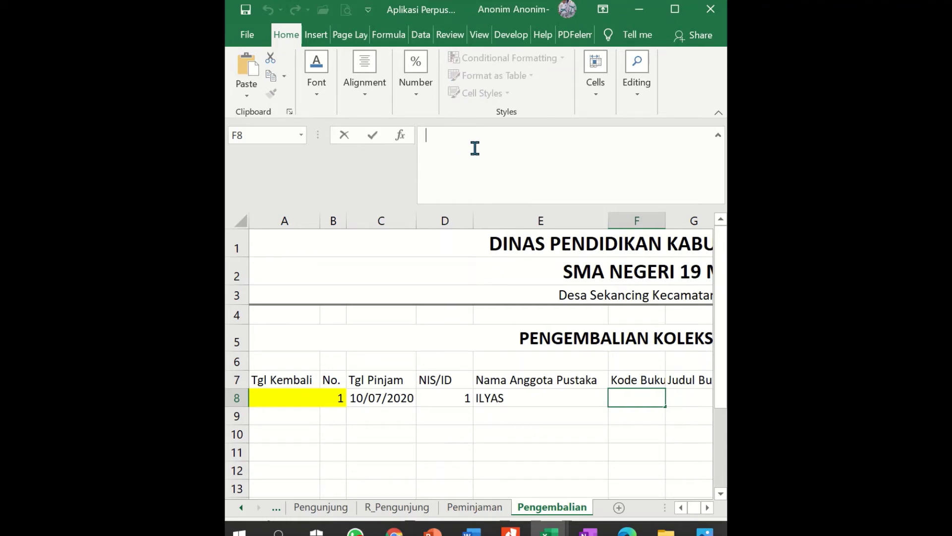
{"action": "type", "text": "=IF(B8=\"\";\"\";VLOOKUP(B8;Peminjaman!A$8:N$1008;2;FALSE))"}
{"action": "left_click", "coordinate": [677, 135]}
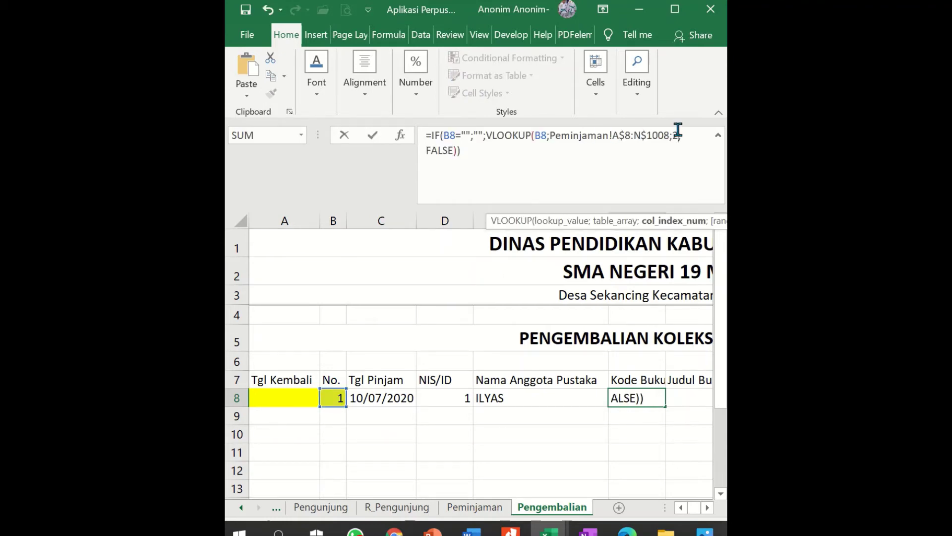
{"action": "key", "text": "BackSpace"}
{"action": "type", "text": "5"}
{"action": "key", "text": "Return"}
{"action": "key", "text": "Up"}
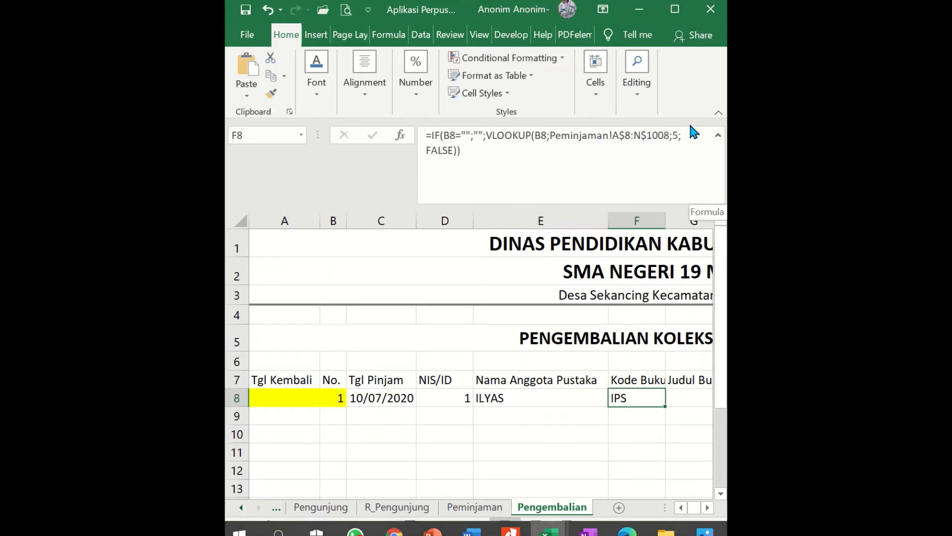
Change the VLOOKUP column index in F8 to 8 so it returns the Kode Koleksi.
{"action": "left_click", "coordinate": [675, 136]}
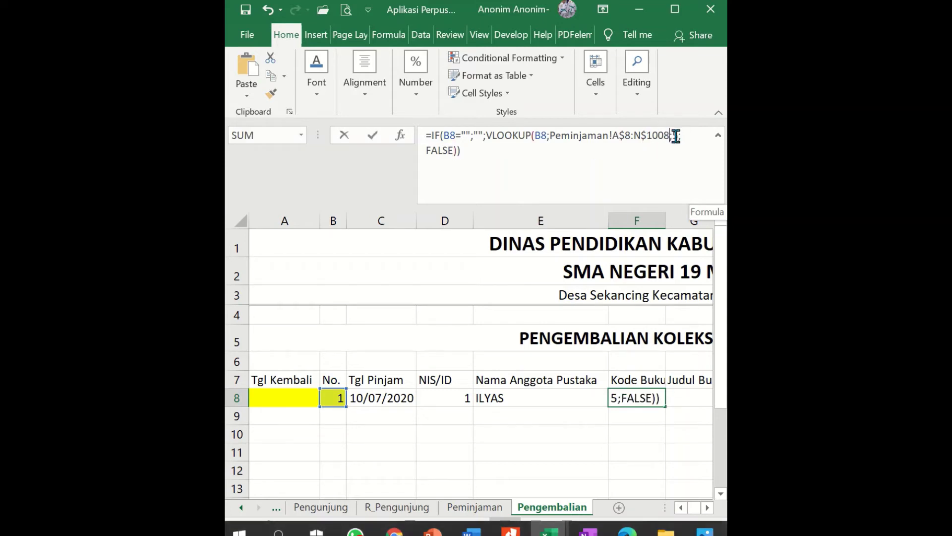
{"action": "double_click", "coordinate": [675, 135]}
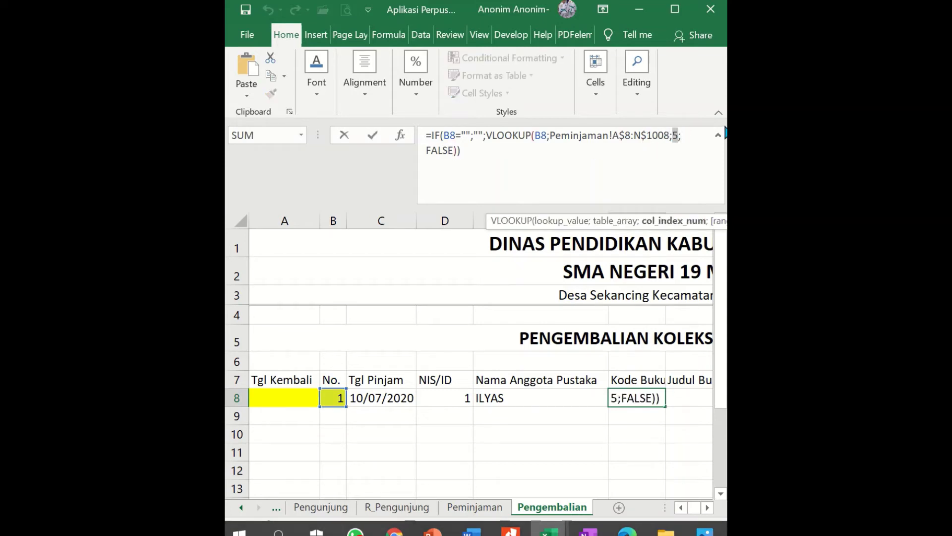
{"action": "type", "text": "8"}
{"action": "key", "text": "Return"}
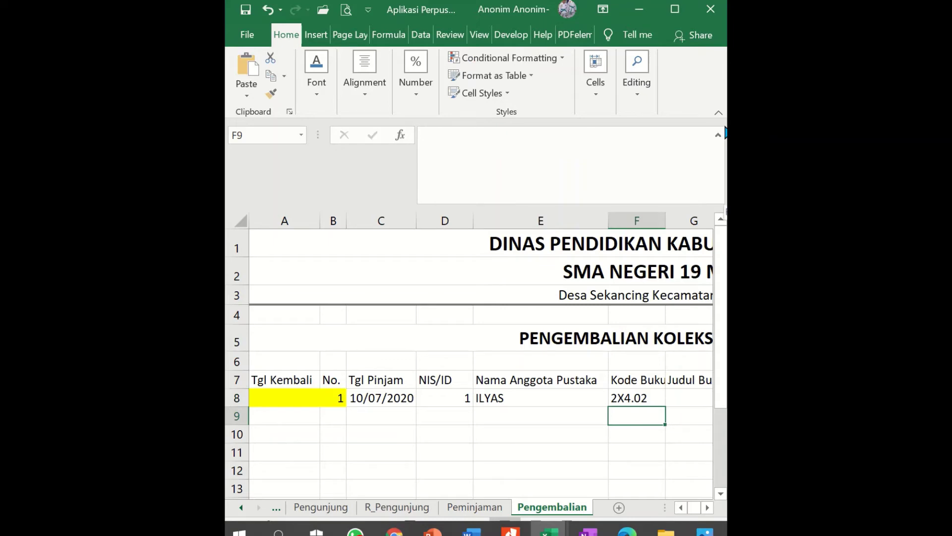
{"action": "key", "text": "Up"}
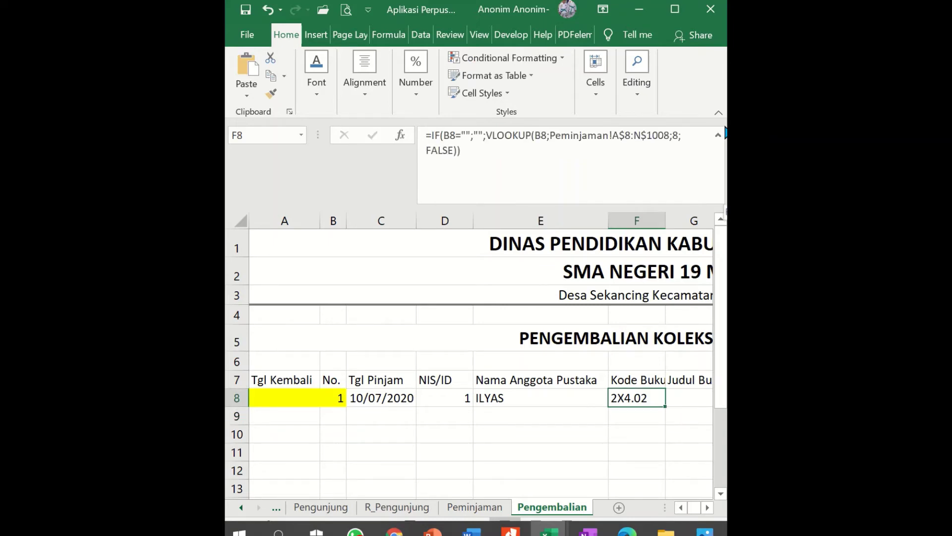
Enter loan number 2 in cell B8 and compare the Kode Buku result with the second loan's Kode Koleksi on Peminjaman.
{"action": "key", "text": "Home"}
{"action": "key", "text": "Right"}
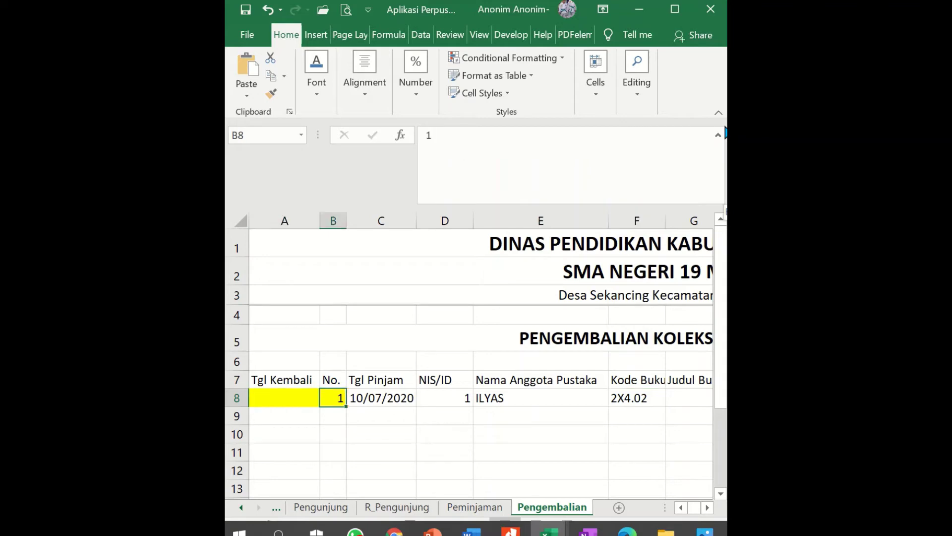
{"action": "type", "text": "2"}
{"action": "key", "text": "Return"}
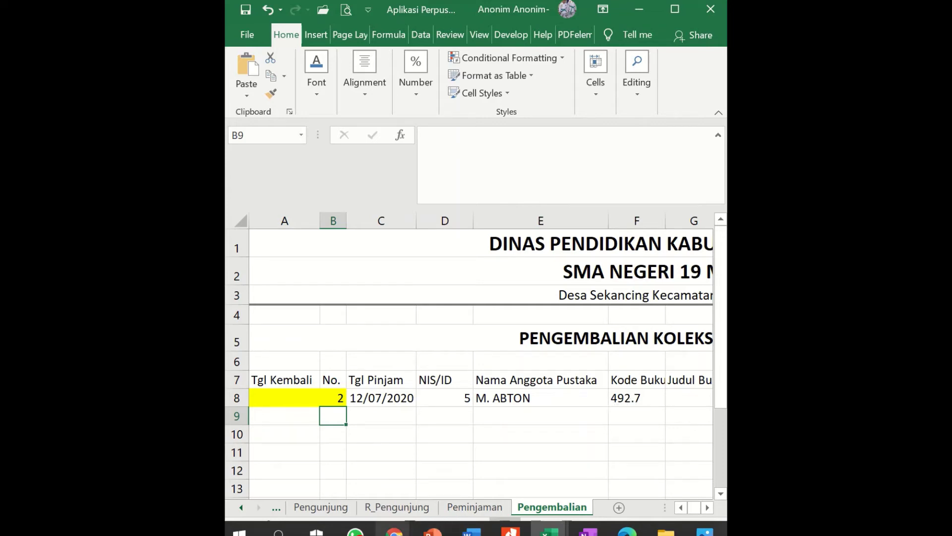
{"action": "left_click", "coordinate": [475, 507]}
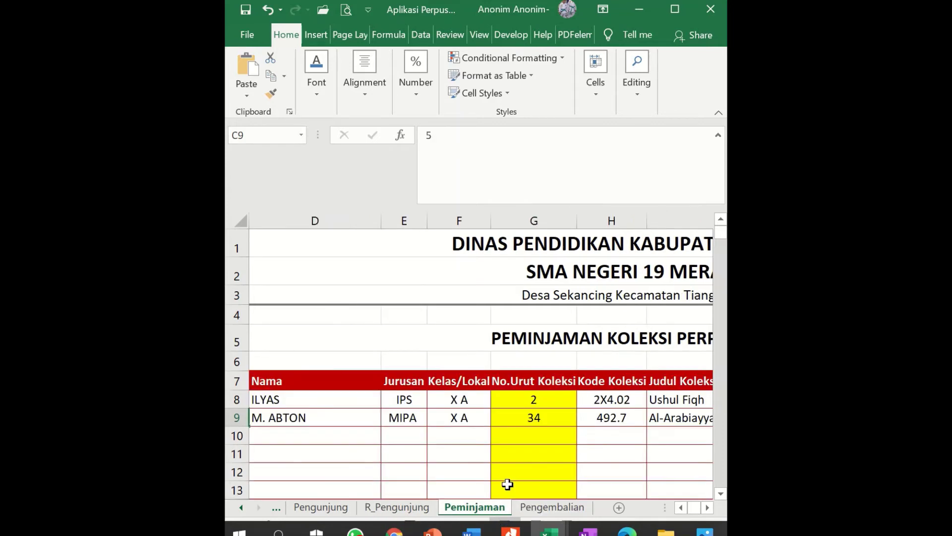
{"action": "left_click", "coordinate": [609, 420]}
{"action": "left_click", "coordinate": [570, 511]}
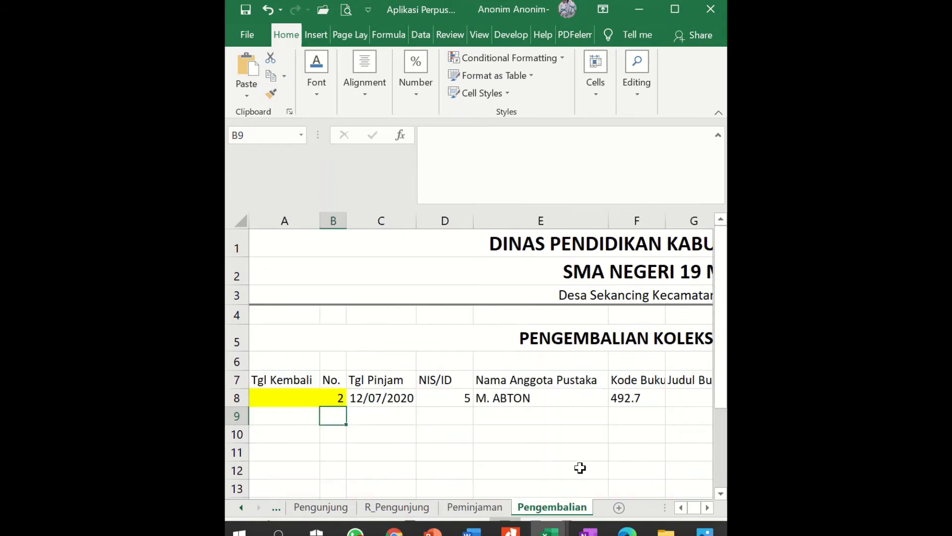
Enter the copied VLOOKUP formula in the Judul Buku cell G8 with column index 9, and autofit column G to the title.
{"action": "left_click", "coordinate": [628, 397]}
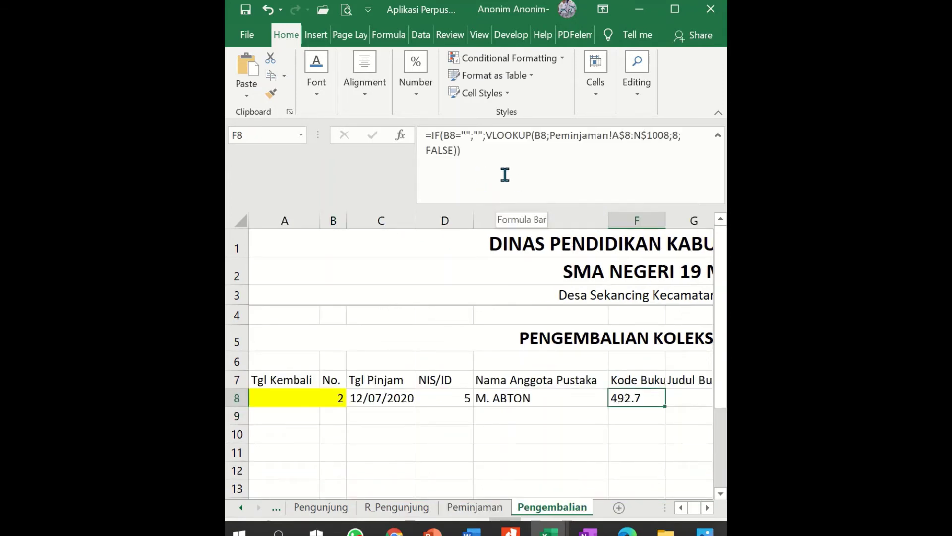
{"action": "key", "text": "Right"}
{"action": "left_click", "coordinate": [482, 151]}
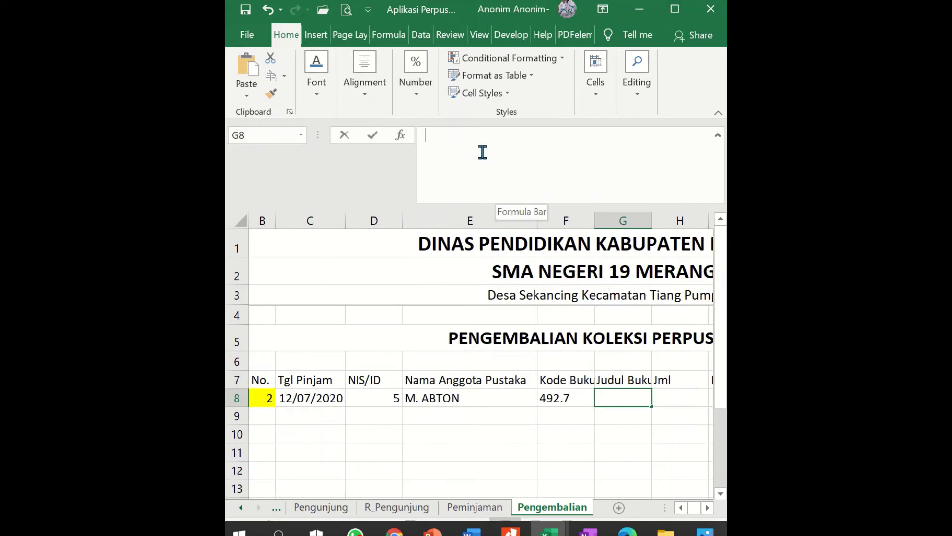
{"action": "type", "text": "=IF(B8=\"\";\"\";VLOOKUP(B8;Peminjaman!A$8:N$1008;2;FALSE))"}
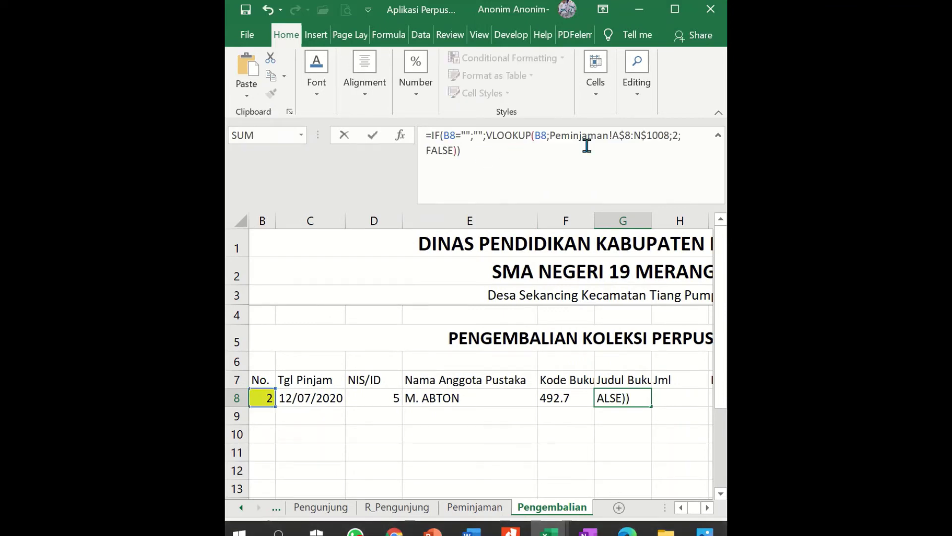
{"action": "double_click", "coordinate": [677, 135]}
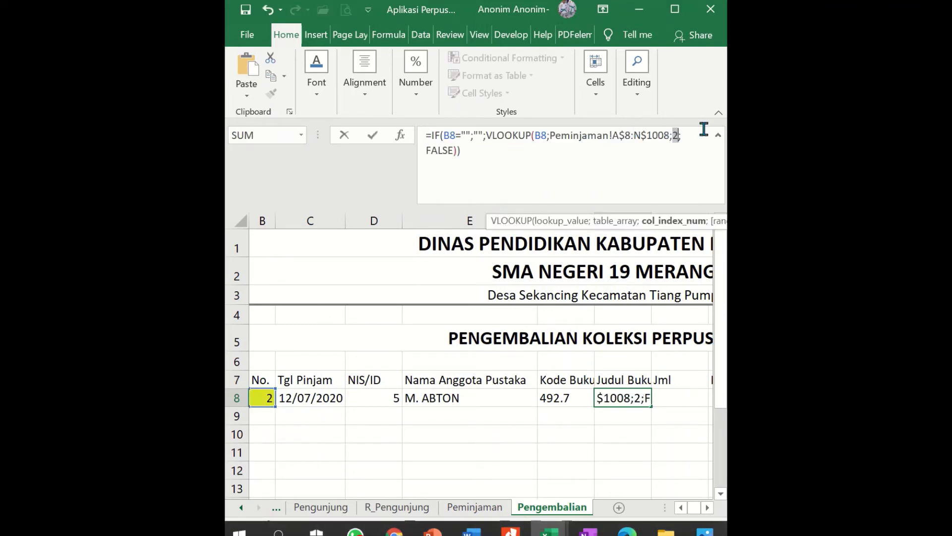
{"action": "type", "text": "9"}
{"action": "key", "text": "Tab"}
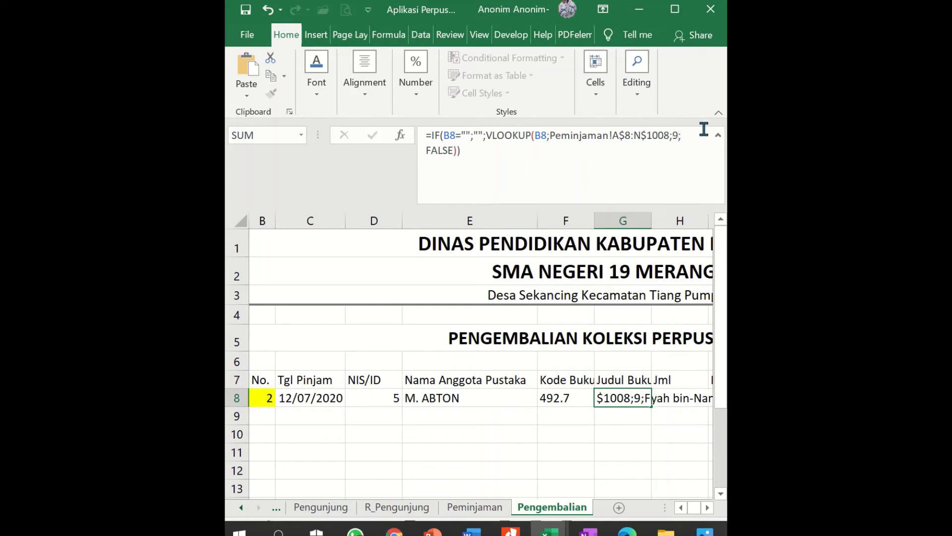
{"action": "double_click", "coordinate": [653, 221]}
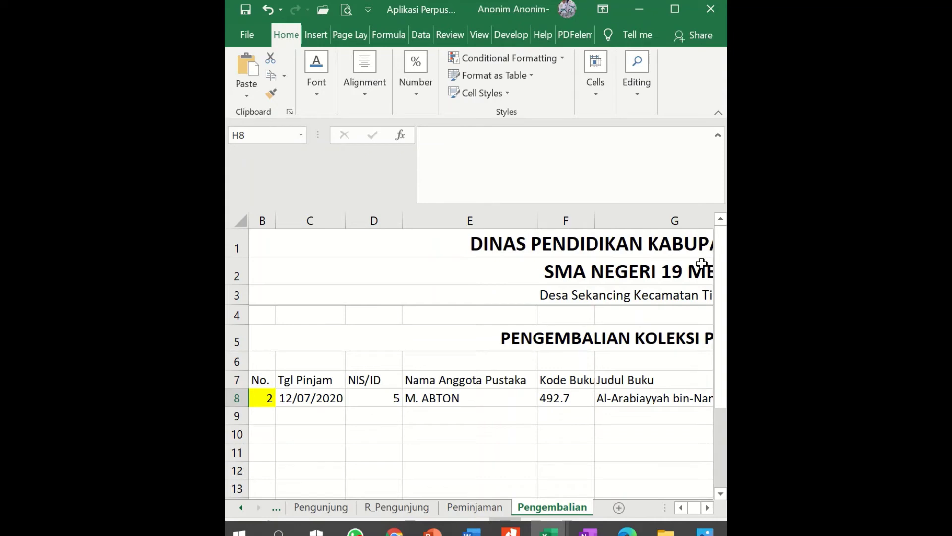
{"action": "left_click", "coordinate": [661, 396]}
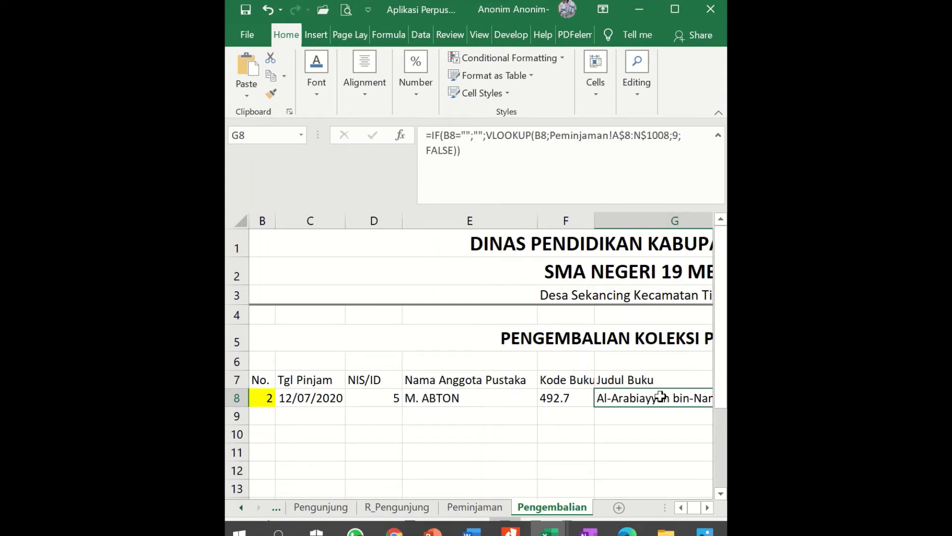
Enter the copied VLOOKUP formula in the Jml cell H8 with column index 12.
{"action": "key", "text": "Right"}
{"action": "key", "text": "Right"}
{"action": "key", "text": "Left"}
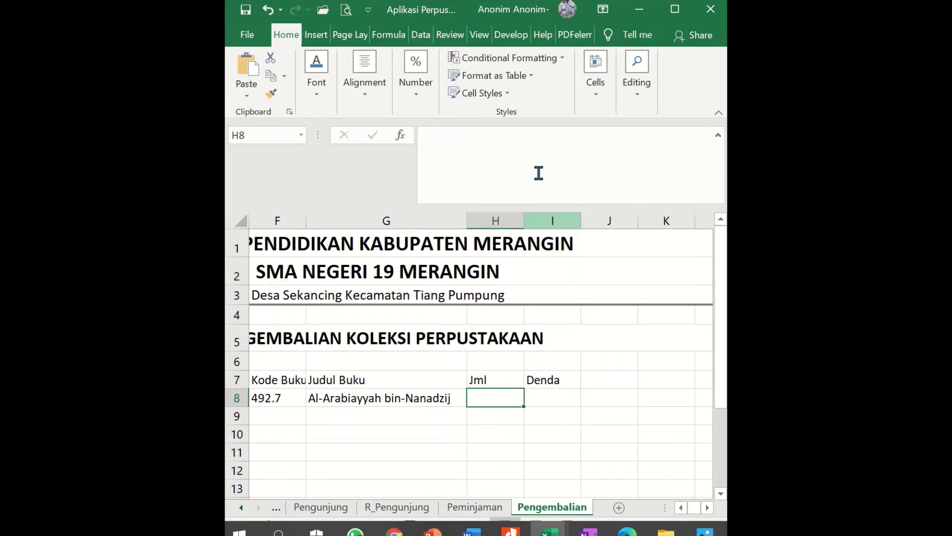
{"action": "left_click", "coordinate": [535, 152]}
{"action": "type", "text": "=IF(B8=\"\";\"\";VLOOKUP(B8;Peminjaman!A$8:N$1008;2;FALSE))"}
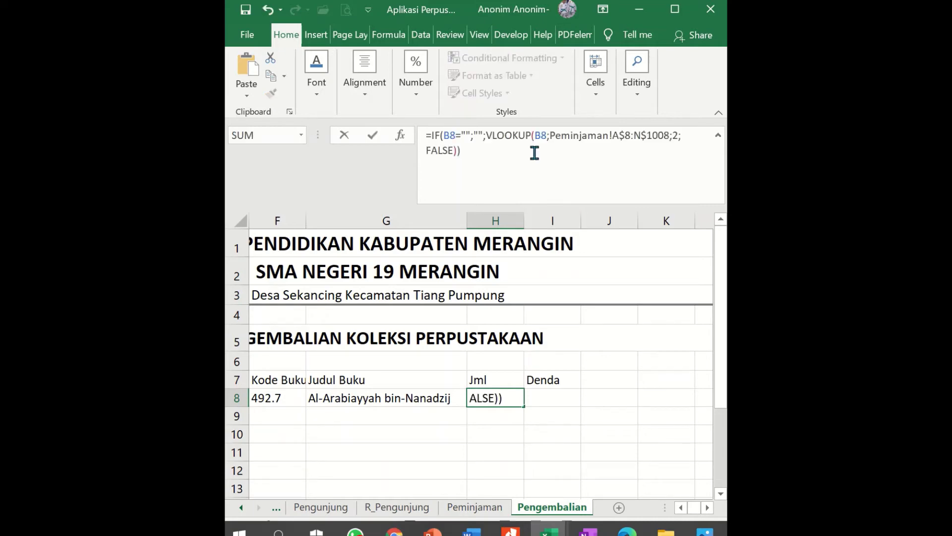
{"action": "left_click", "coordinate": [680, 136]}
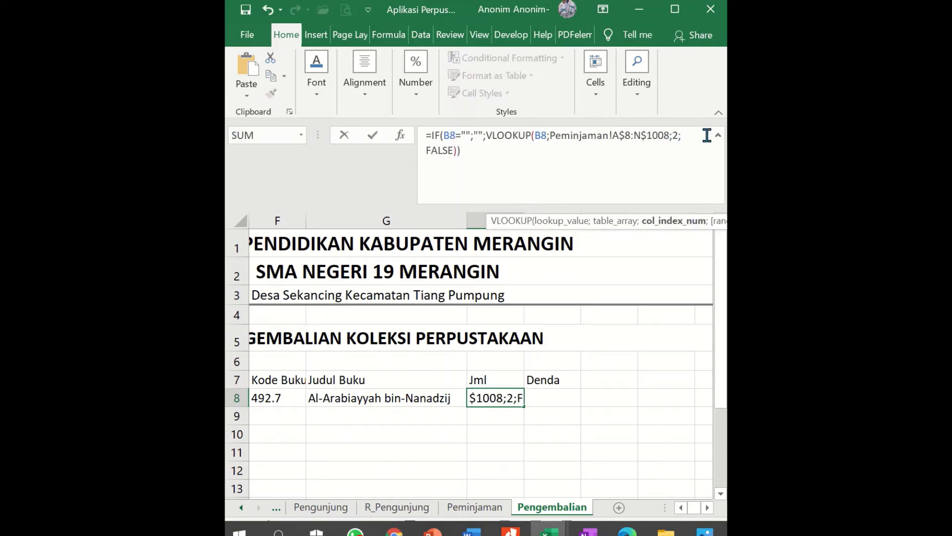
{"action": "key", "text": "BackSpace"}
{"action": "type", "text": "2"}
{"action": "key", "text": "Return"}
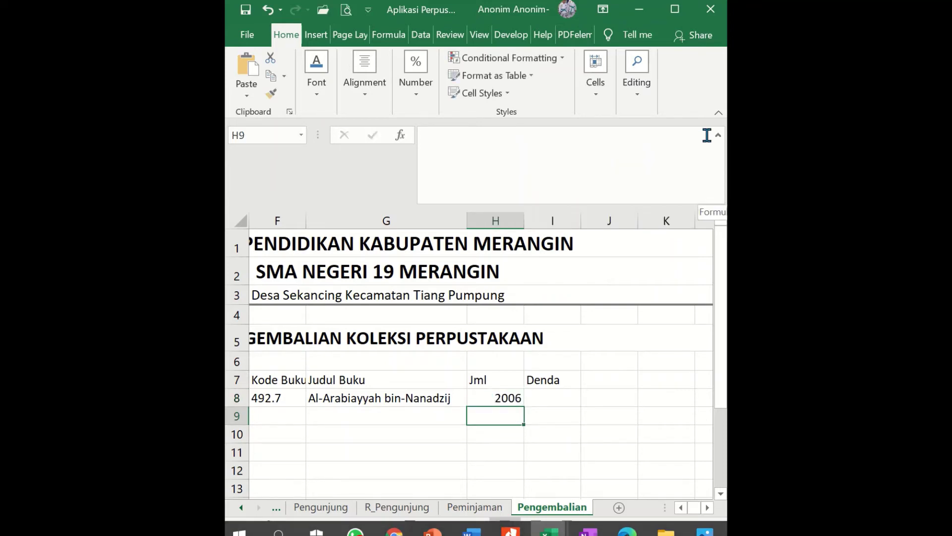
Try column index 13 in the VLOOKUP formula of the Jml cell H8.
{"action": "key", "text": "Up"}
{"action": "left_click", "coordinate": [678, 135]}
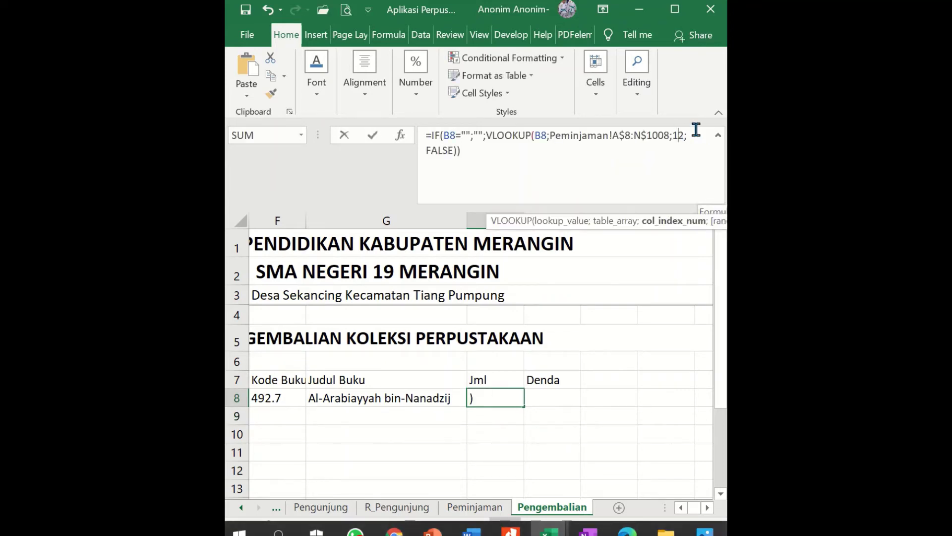
{"action": "type", "text": "3"}
{"action": "key", "text": "Delete"}
{"action": "key", "text": "Return"}
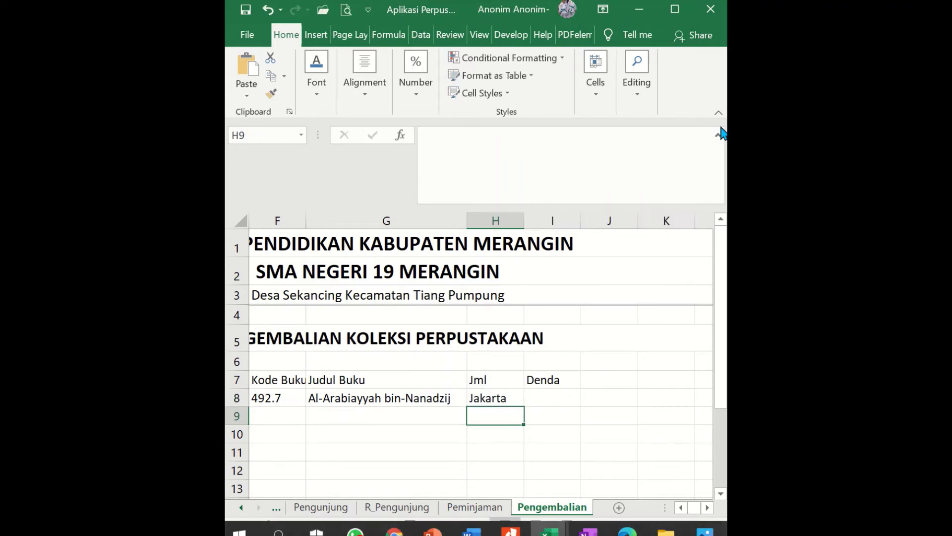
Set the VLOOKUP column index in H8 to 14 so it returns the number of books borrowed.
{"action": "key", "text": "Up"}
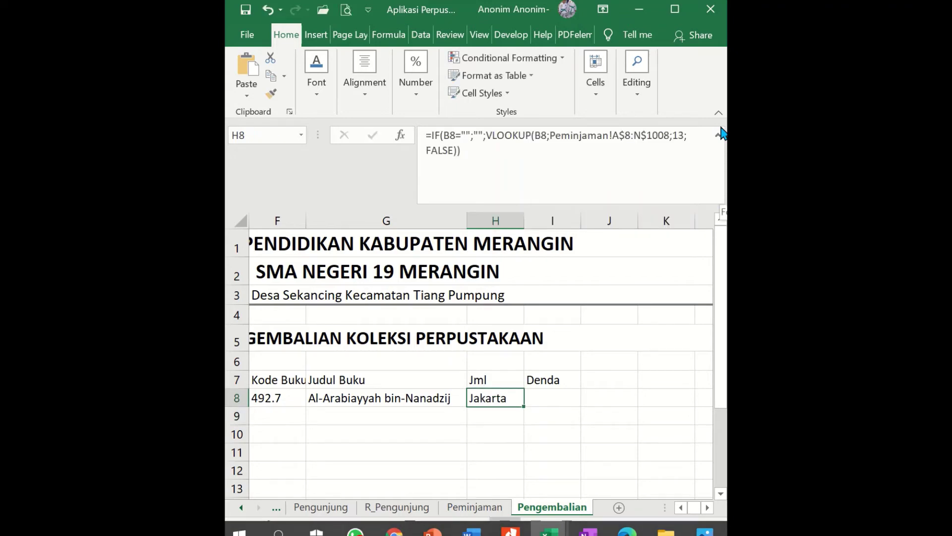
{"action": "left_click", "coordinate": [686, 135]}
{"action": "key", "text": "BackSpace"}
{"action": "type", "text": "4"}
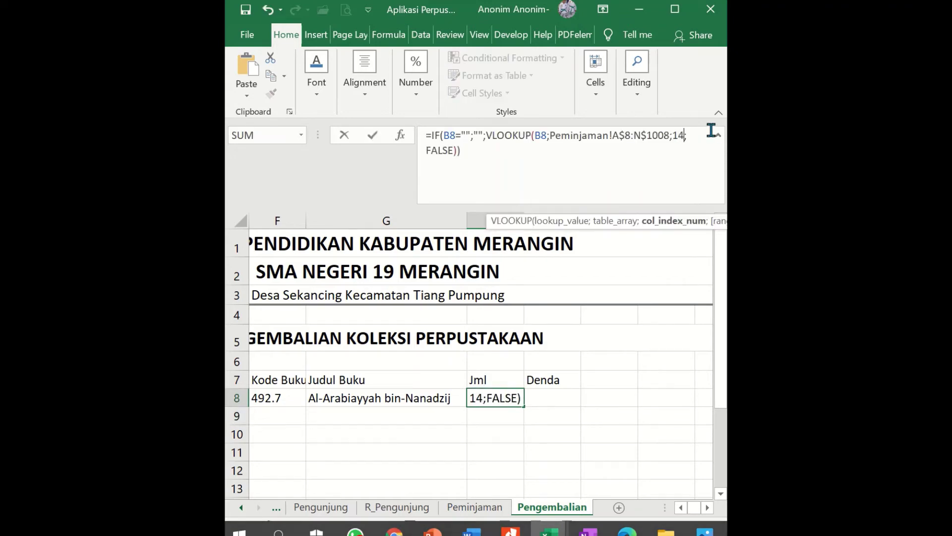
{"action": "key", "text": "Return"}
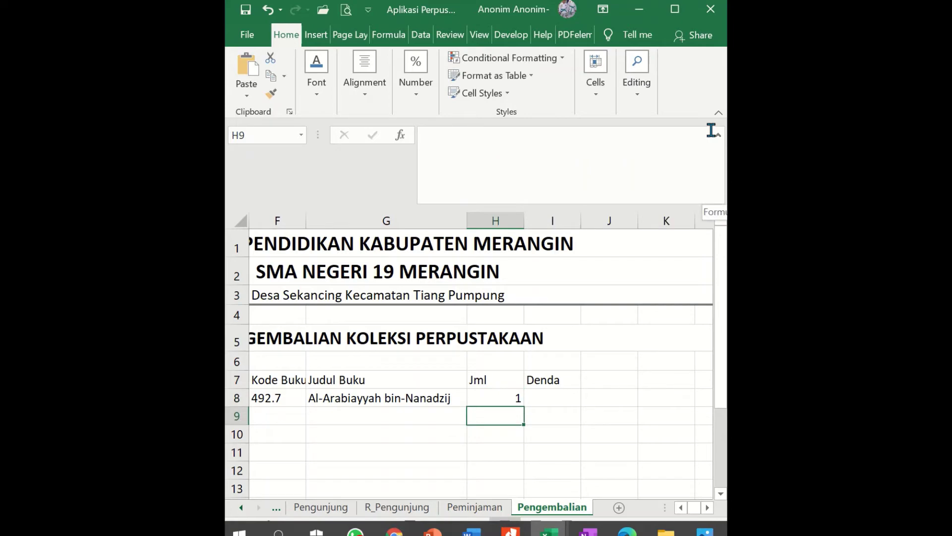
Enter loan number 1 in cell B8 and check the looked-up values across row 8 as far as the Denda column.
{"action": "left_click", "coordinate": [562, 394]}
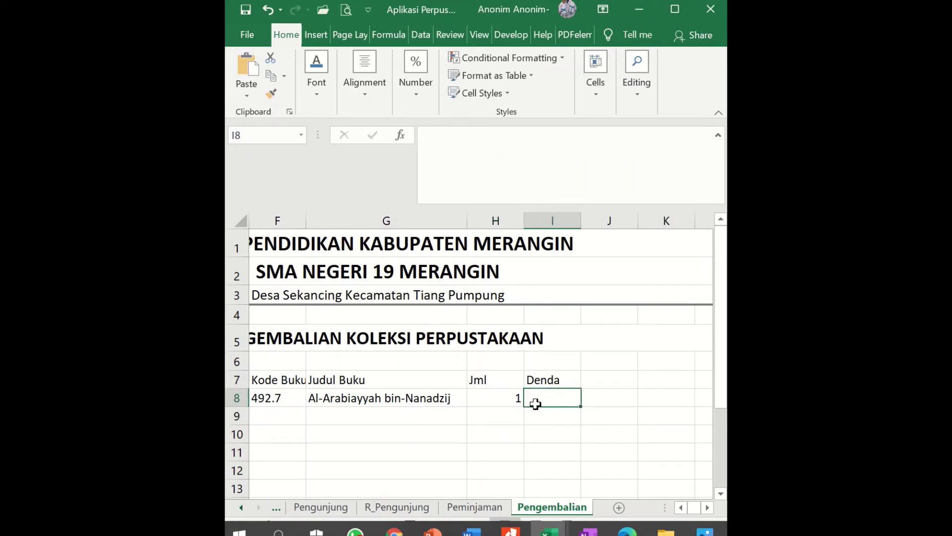
{"action": "key", "text": "Home"}
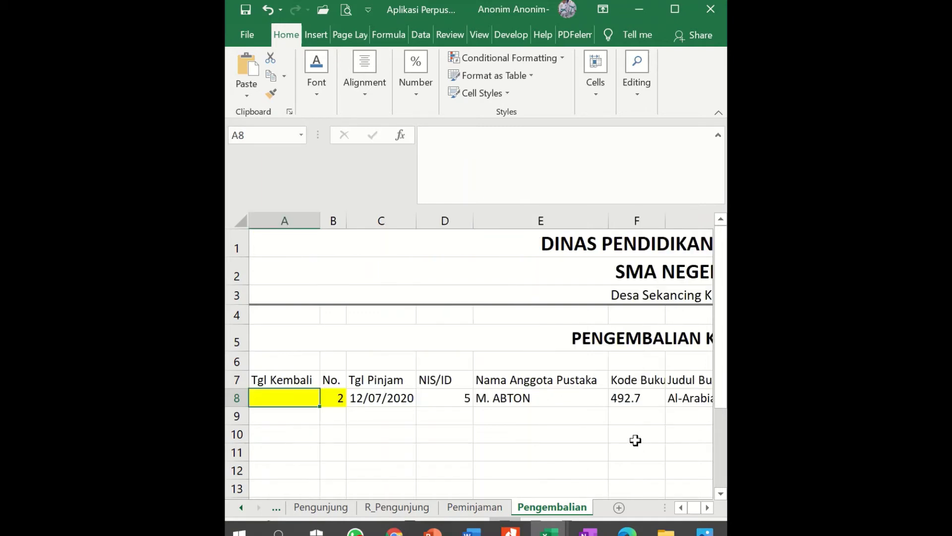
{"action": "left_click", "coordinate": [341, 397]}
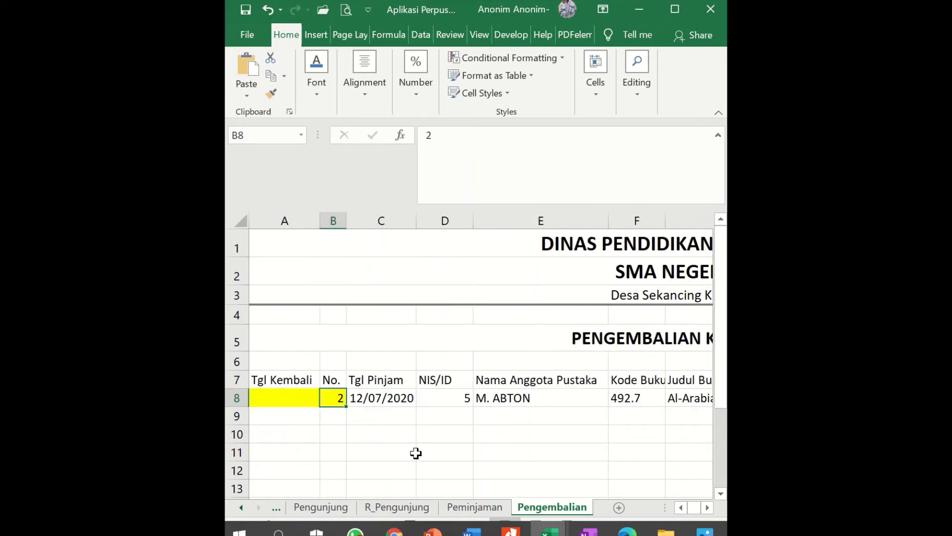
{"action": "type", "text": "1"}
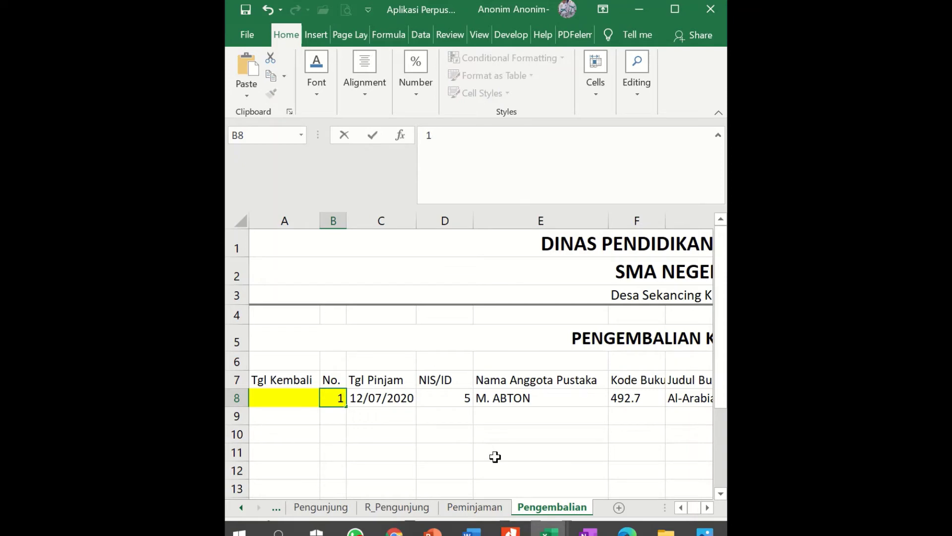
{"action": "key", "text": "ctrl+Return"}
{"action": "key", "text": "Right"}
{"action": "key", "text": "Right"}
{"action": "key", "text": "Right"}
{"action": "key", "text": "Right"}
{"action": "key", "text": "Right"}
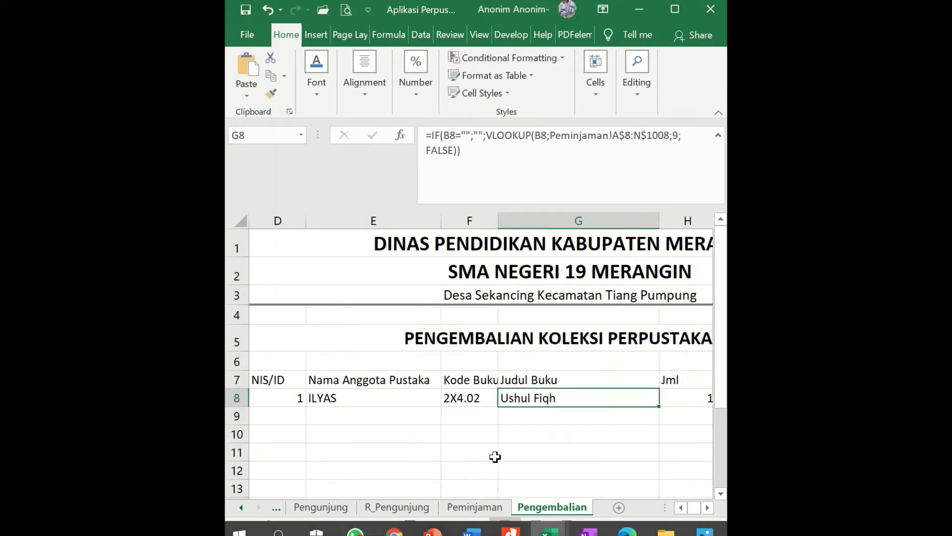
{"action": "key", "text": "Right"}
{"action": "key", "text": "Right"}
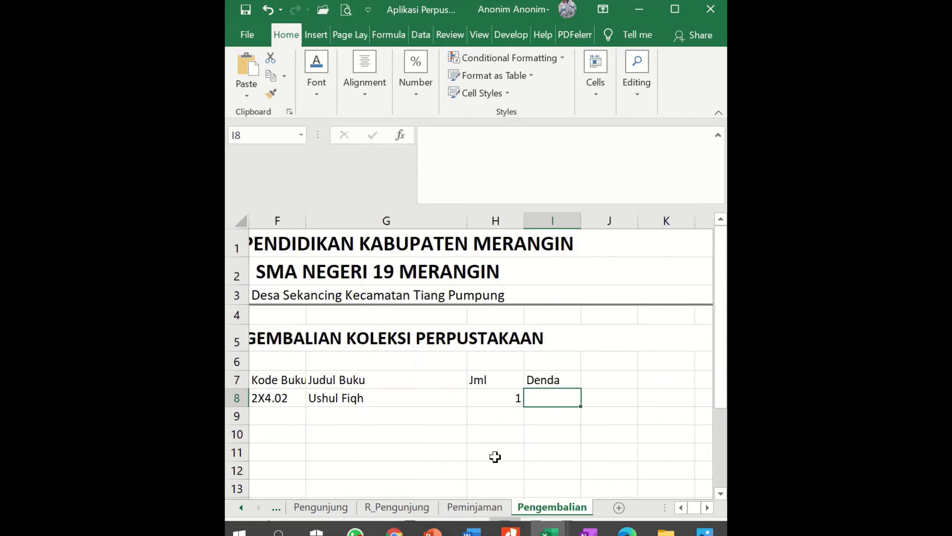
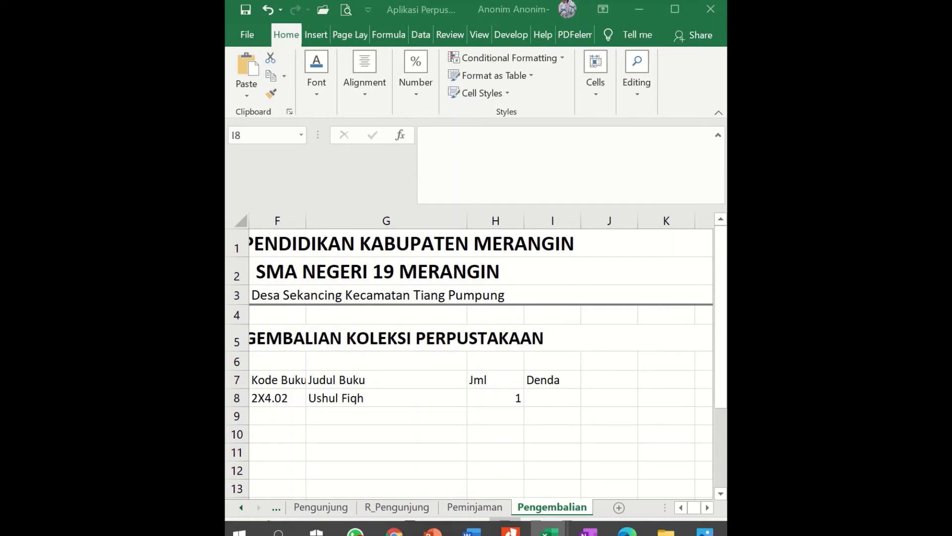
Enter the fine formula =IF(I9<7;"";I9*1000-7000) in the Denda cell I8 and keep it open for editing.
{"action": "left_click", "coordinate": [569, 397]}
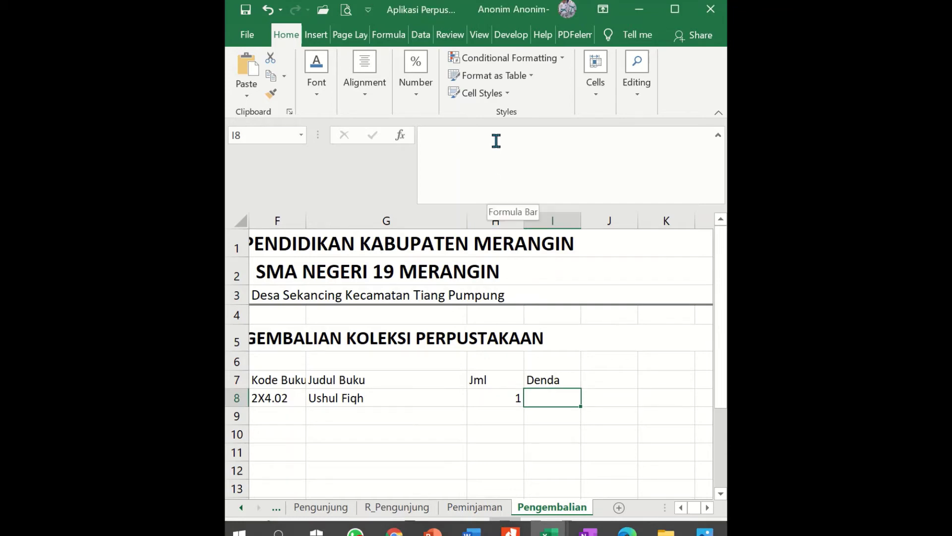
{"action": "left_click", "coordinate": [496, 141]}
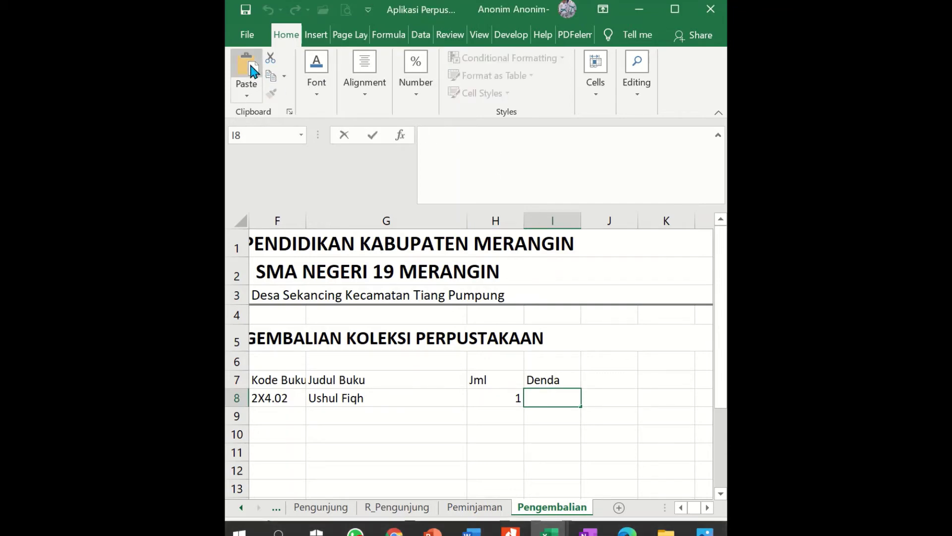
{"action": "type", "text": "=IF(I9<7;\"\";I9*1000-7000)"}
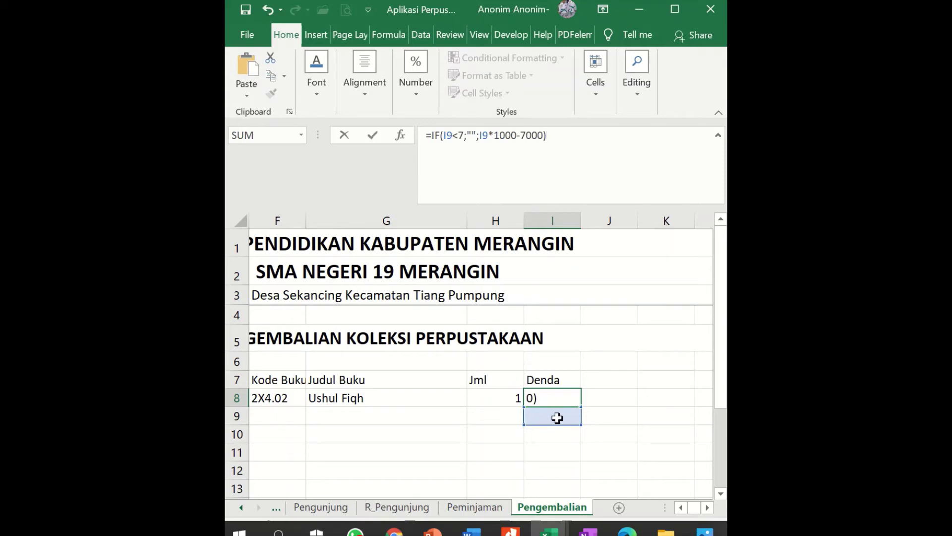
{"action": "left_click", "coordinate": [561, 395]}
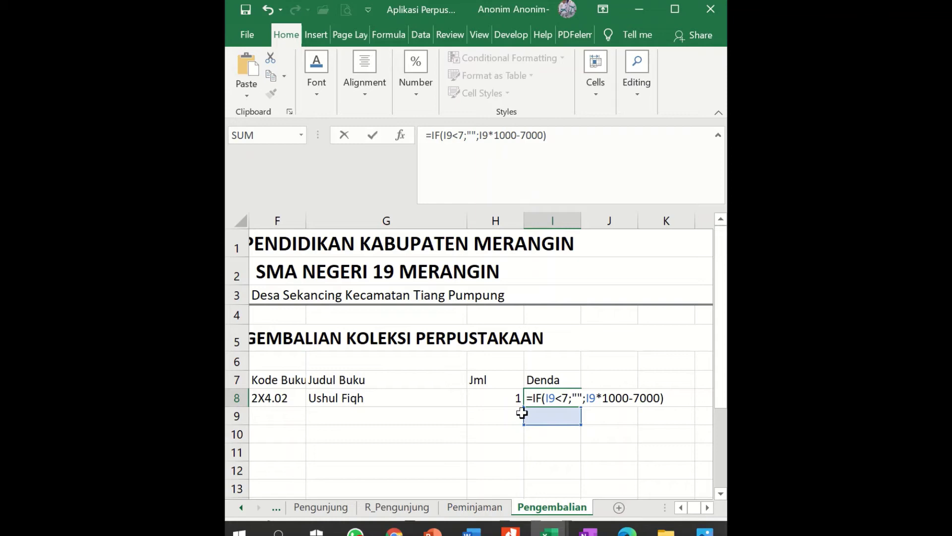
{"action": "left_click", "coordinate": [556, 397]}
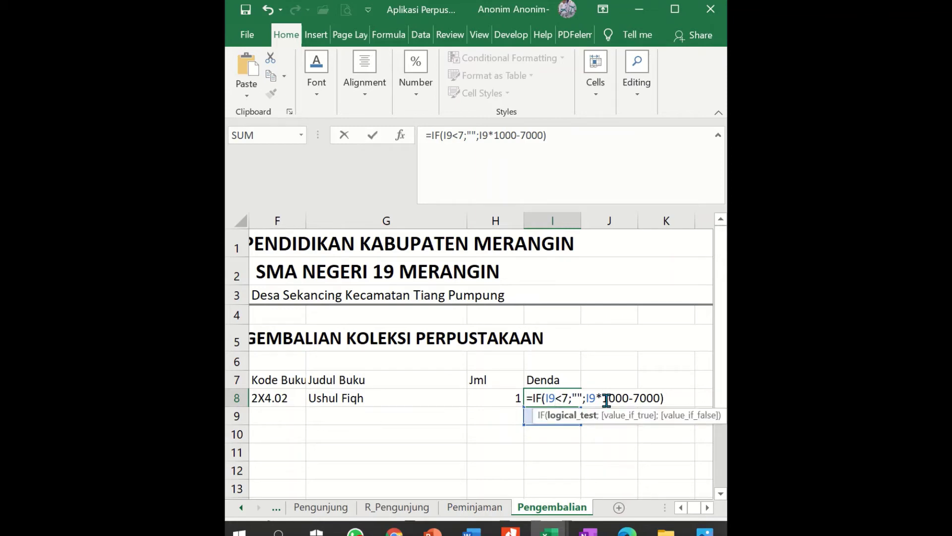
Remove the row number from the first I9 reference so the Denda formula in I8 reads =IF(I<7;"";I9*1000-7000).
{"action": "key", "text": "BackSpace"}
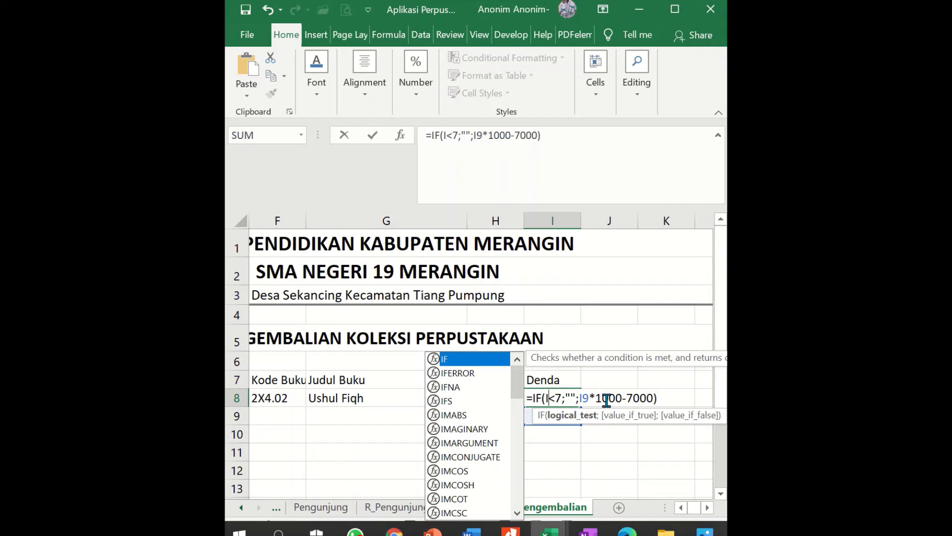
{"action": "key", "text": "Return"}
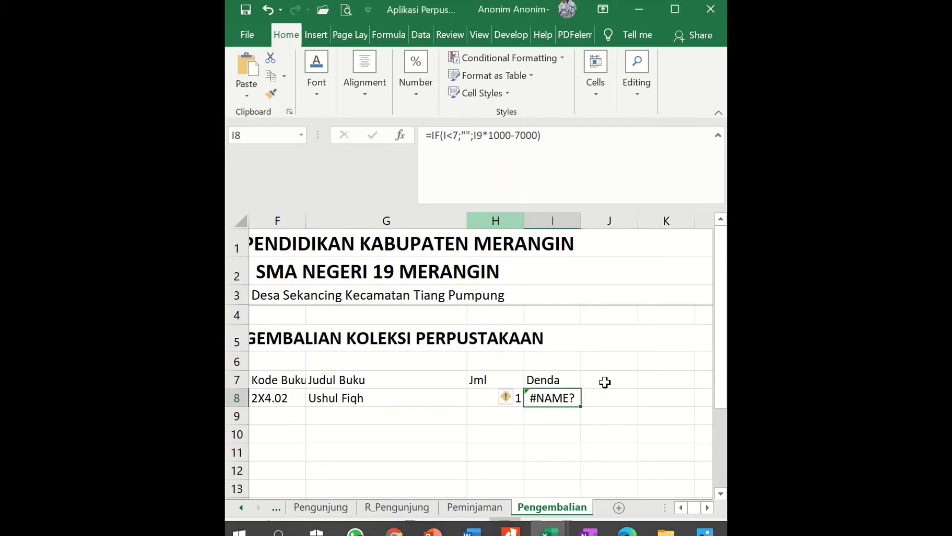
Insert a new column before the Denda column and enter the header Jml Hari in I7.
{"action": "right_click", "coordinate": [550, 220]}
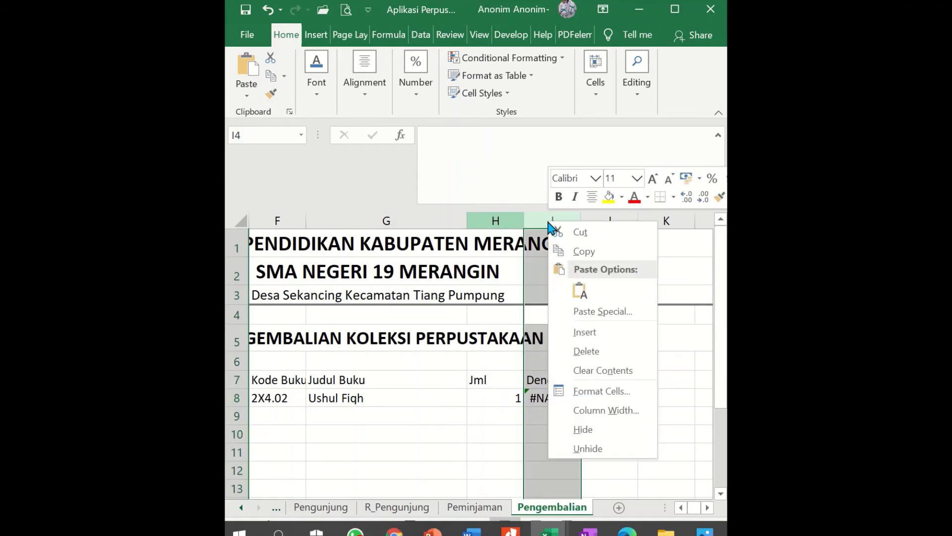
{"action": "left_click", "coordinate": [585, 331]}
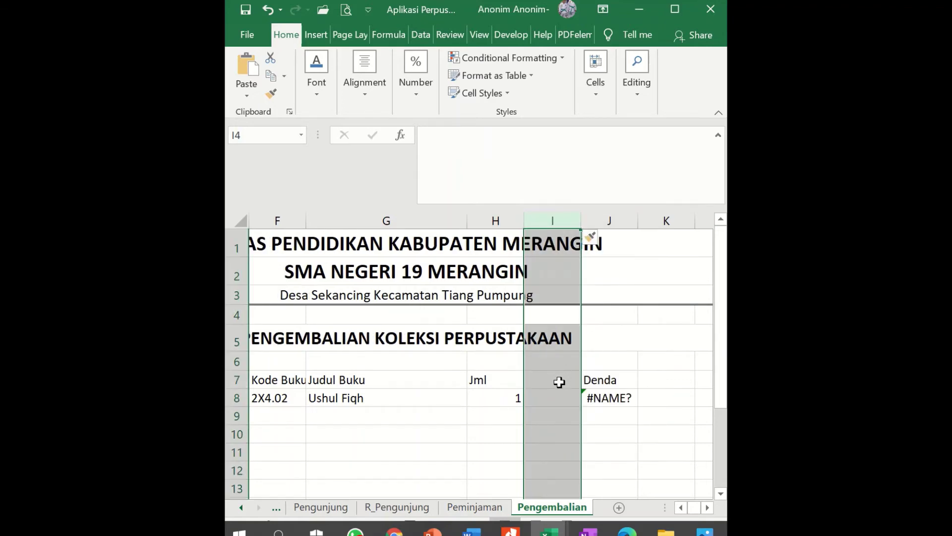
{"action": "left_click", "coordinate": [560, 382]}
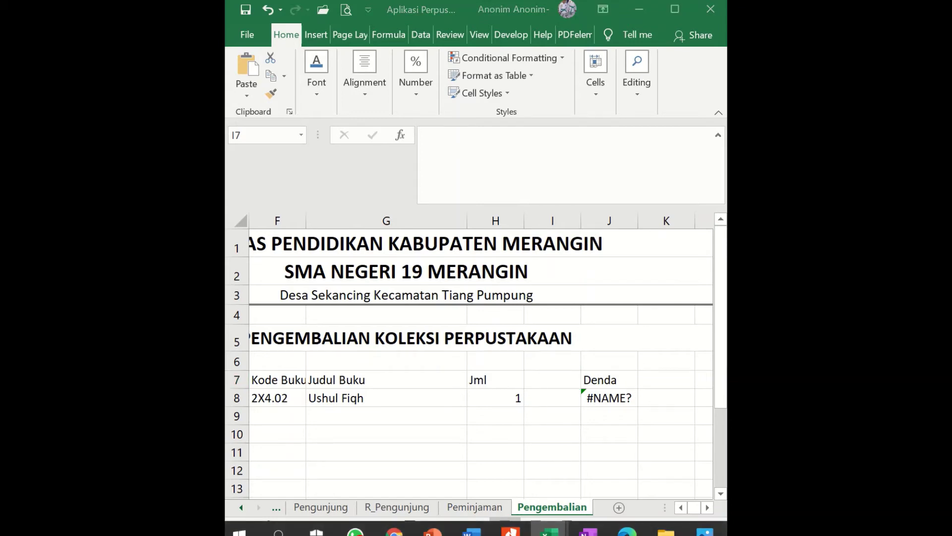
{"action": "left_click", "coordinate": [556, 380]}
{"action": "type", "text": "Jum"}
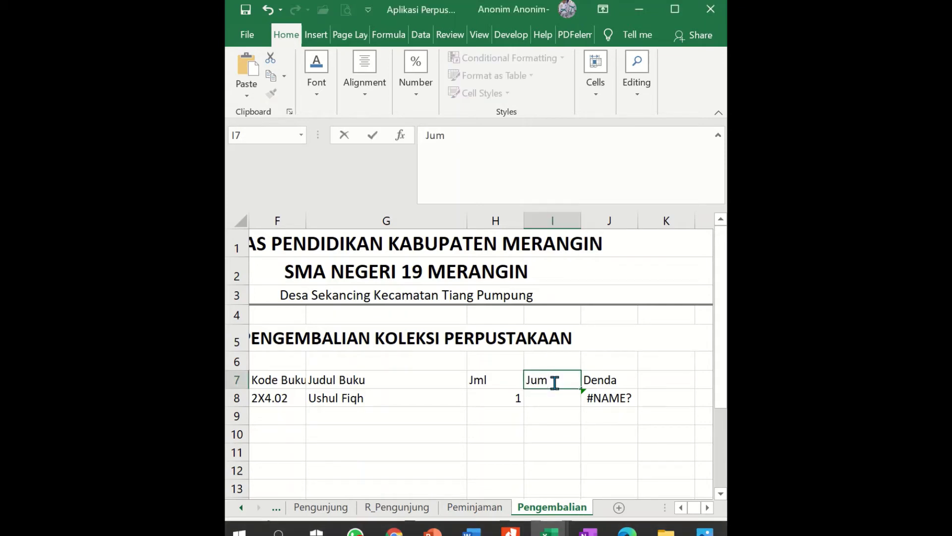
{"action": "key", "text": "BackSpace"}
{"action": "key", "text": "BackSpace"}
{"action": "type", "text": "ml Hari"}
{"action": "key", "text": "Return"}
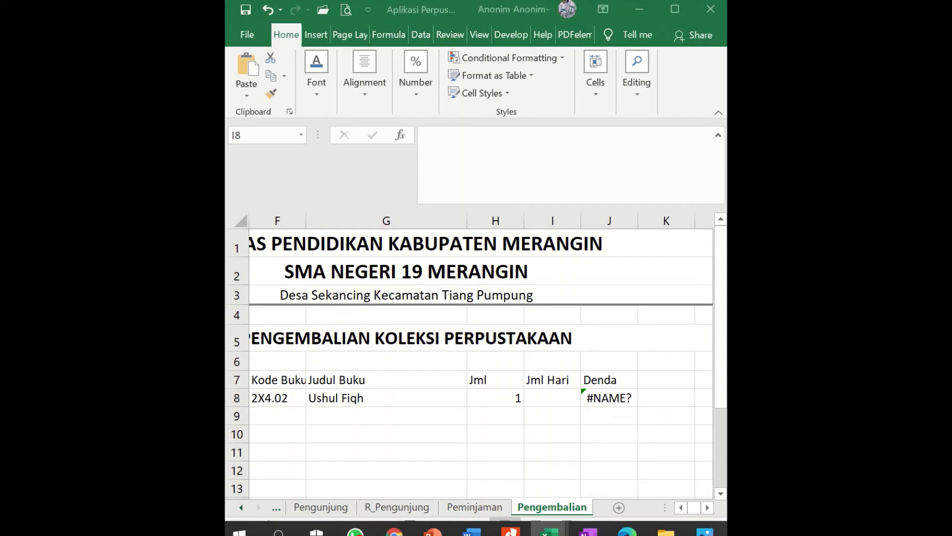
Enter the formula =IF(A9>0;A9-C9;0) in the Jml Hari cell I8.
{"action": "left_click", "coordinate": [559, 397]}
{"action": "left_click", "coordinate": [534, 161]}
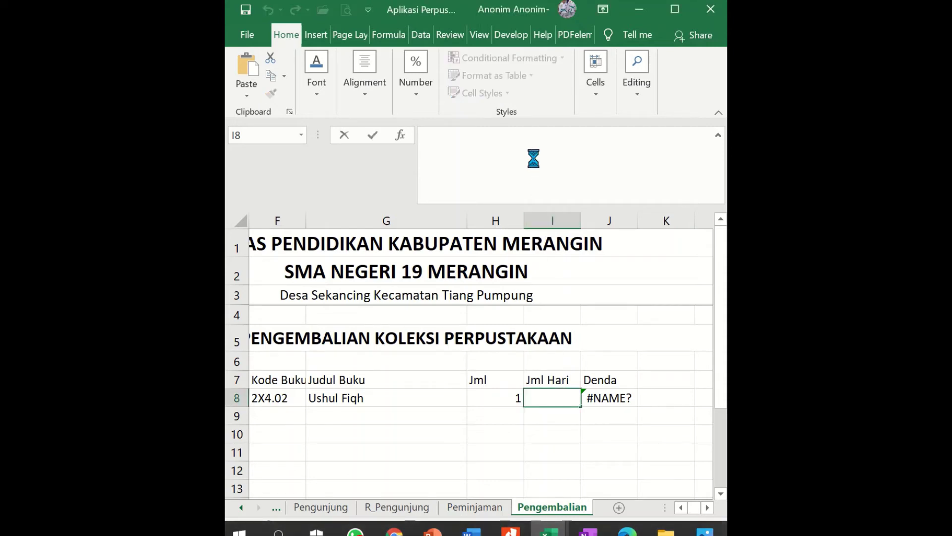
{"action": "type", "text": "=IF(A9>0;A9-C9;0)"}
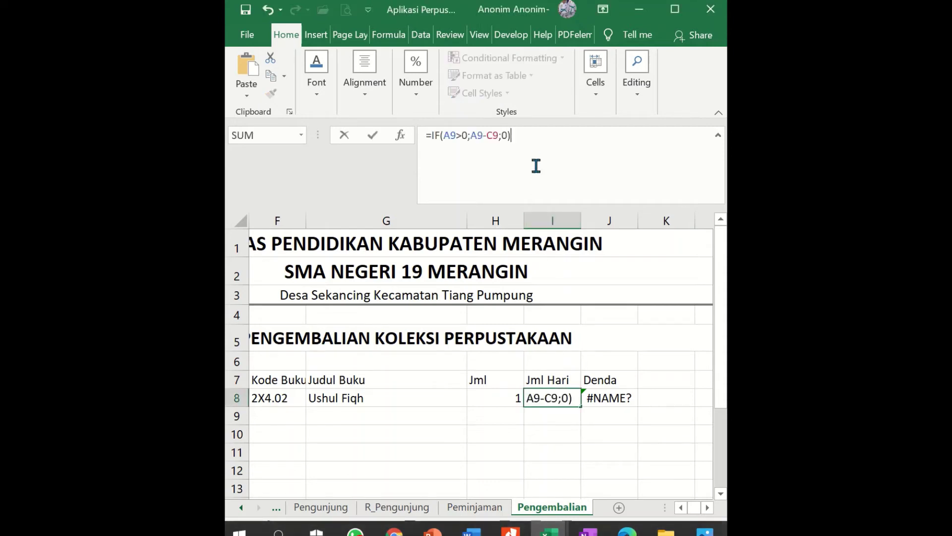
Change the row references in the Jml Hari formula to row 8, giving =IF(A8>0;A8-C8;0).
{"action": "left_click", "coordinate": [453, 133]}
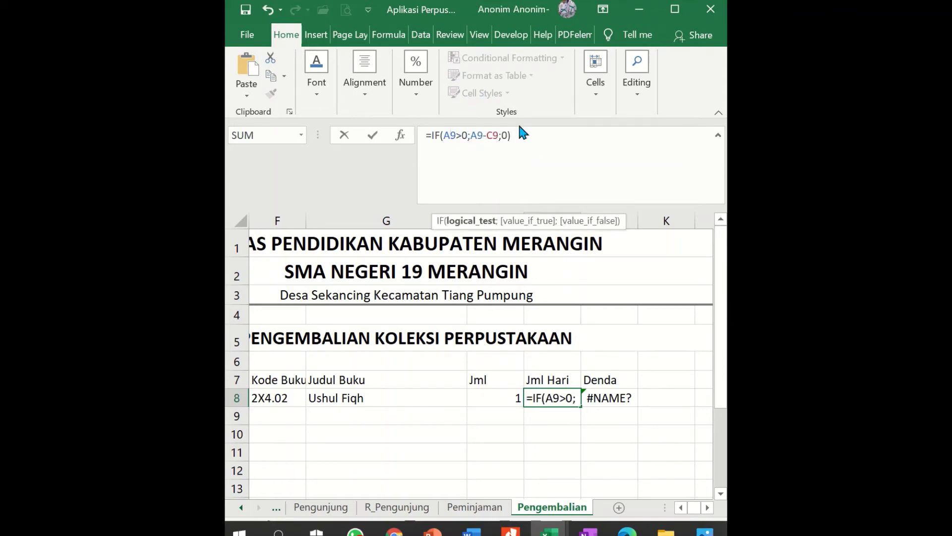
{"action": "key", "text": "shift+Left"}
{"action": "type", "text": "8"}
{"action": "key", "text": "Right"}
{"action": "key", "text": "Right"}
{"action": "key", "text": "Right"}
{"action": "key", "text": "shift+Right"}
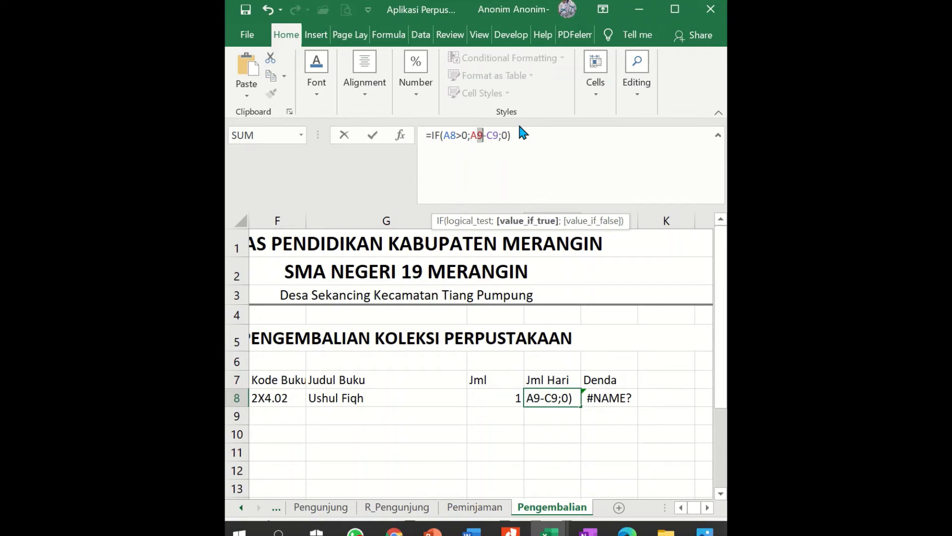
{"action": "key", "text": "BackSpace"}
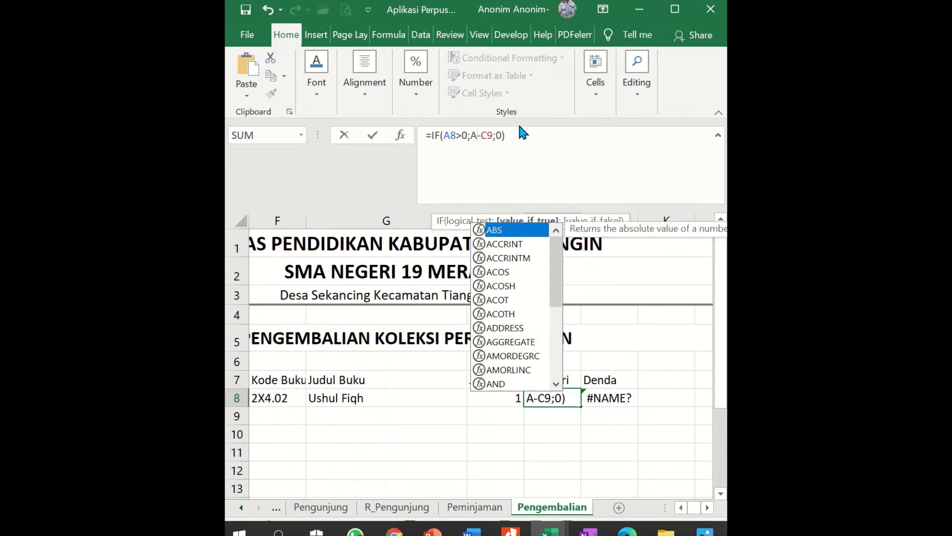
{"action": "type", "text": "8"}
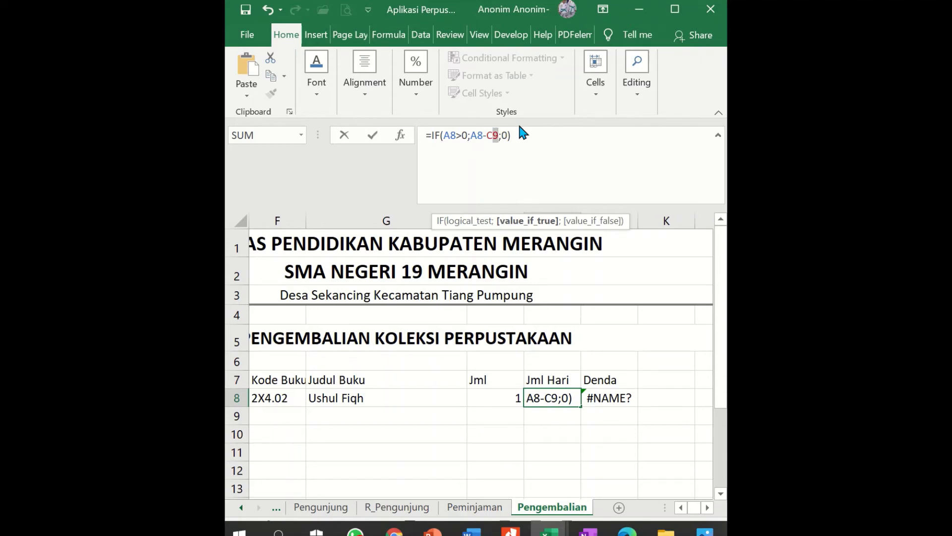
{"action": "type", "text": "8"}
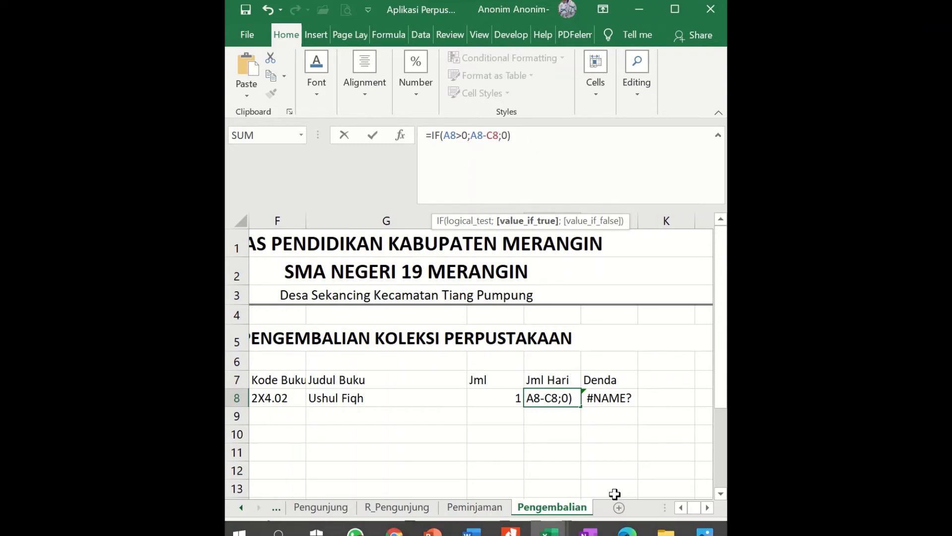
Check the Tgl Kembali and Tgl Pinjam cells referenced in row 8 and commit the Jml Hari formula.
{"action": "left_click", "coordinate": [680, 508]}
{"action": "left_click", "coordinate": [680, 508]}
{"action": "left_click", "coordinate": [680, 508]}
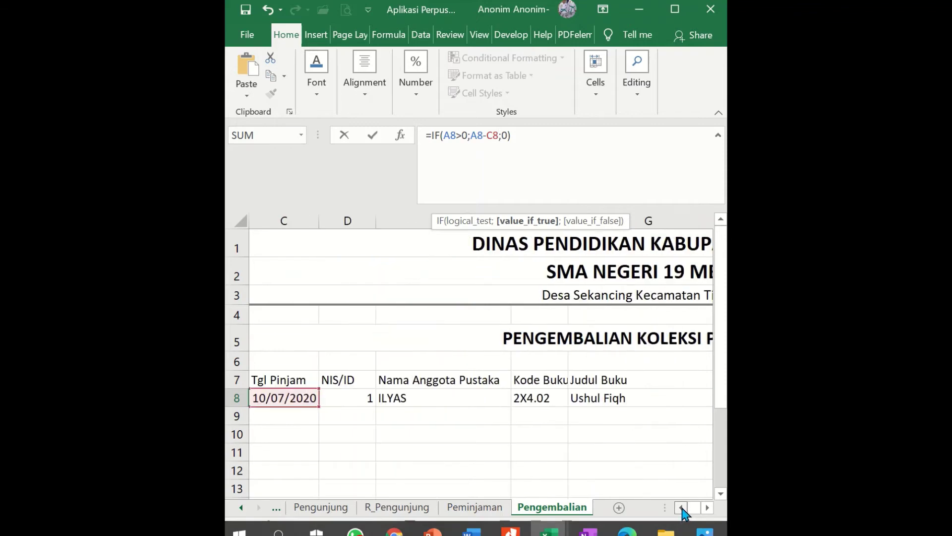
{"action": "left_click", "coordinate": [681, 508]}
{"action": "left_click", "coordinate": [682, 508]}
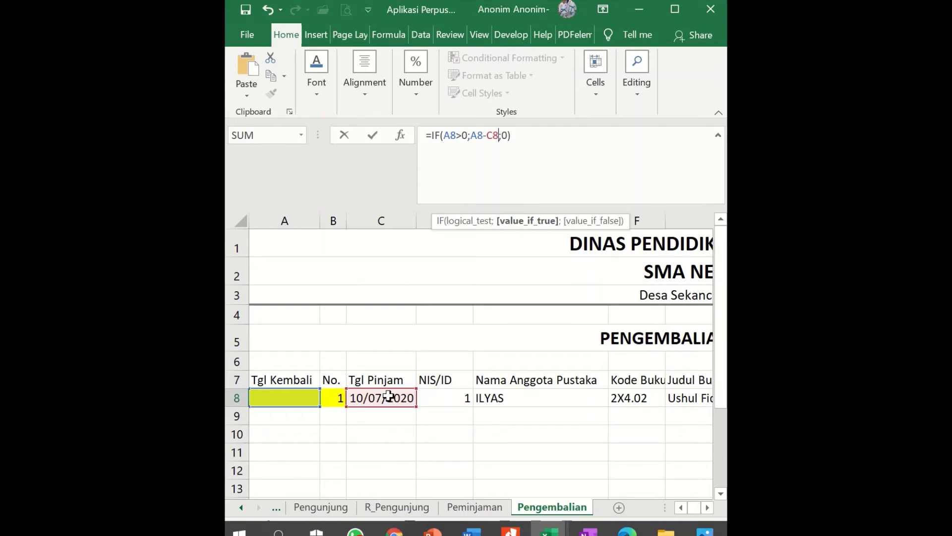
{"action": "left_click", "coordinate": [522, 134]}
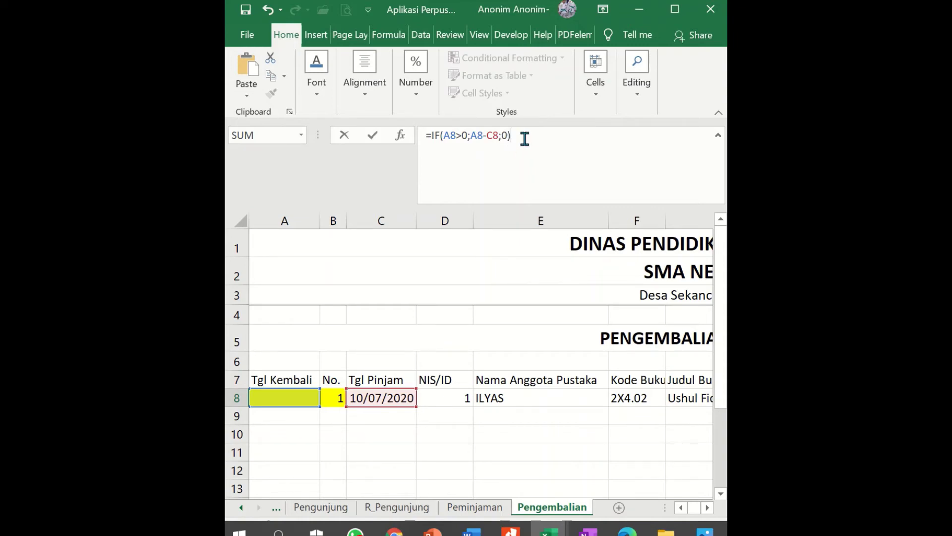
{"action": "key", "text": "ctrl+Return"}
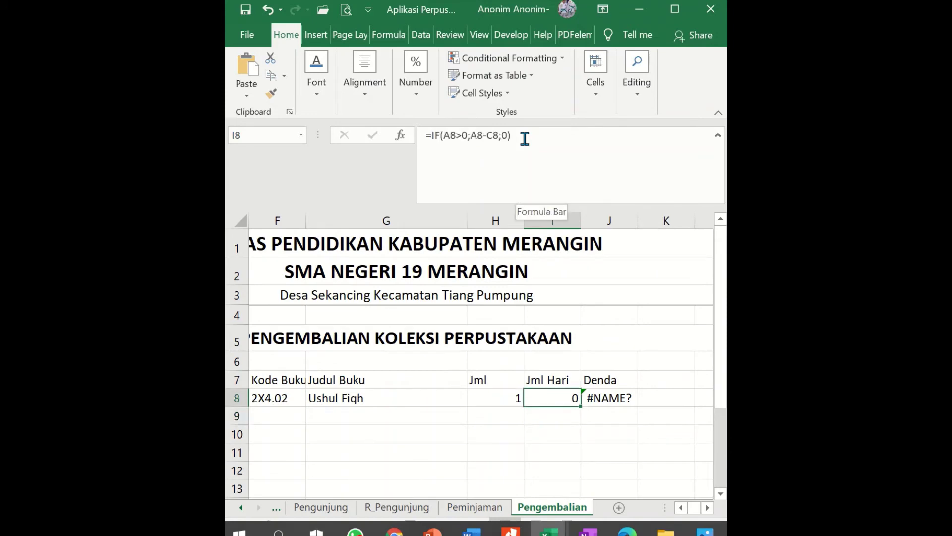
Enter 12/07/2020 as the Tgl Kembali date in A8 and check the day count in I8.
{"action": "key", "text": "Home"}
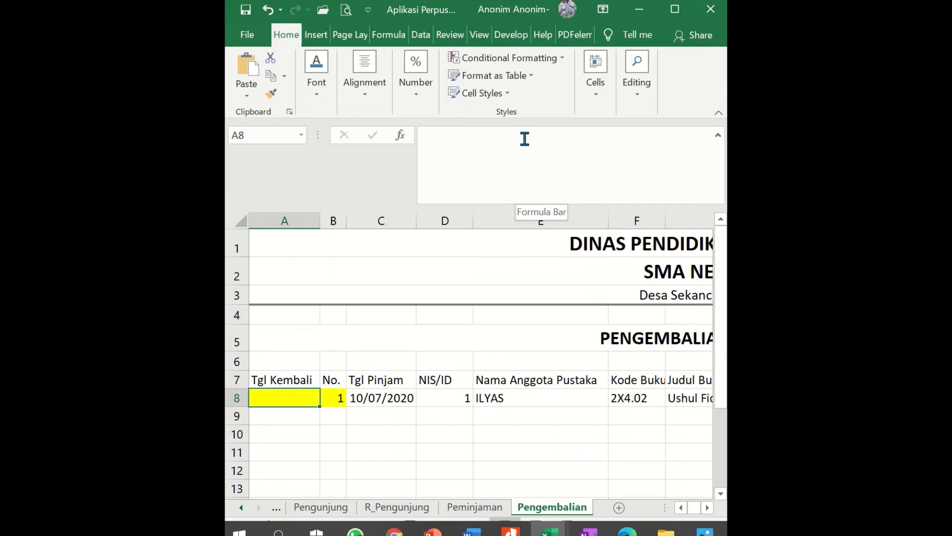
{"action": "type", "text": "12"}
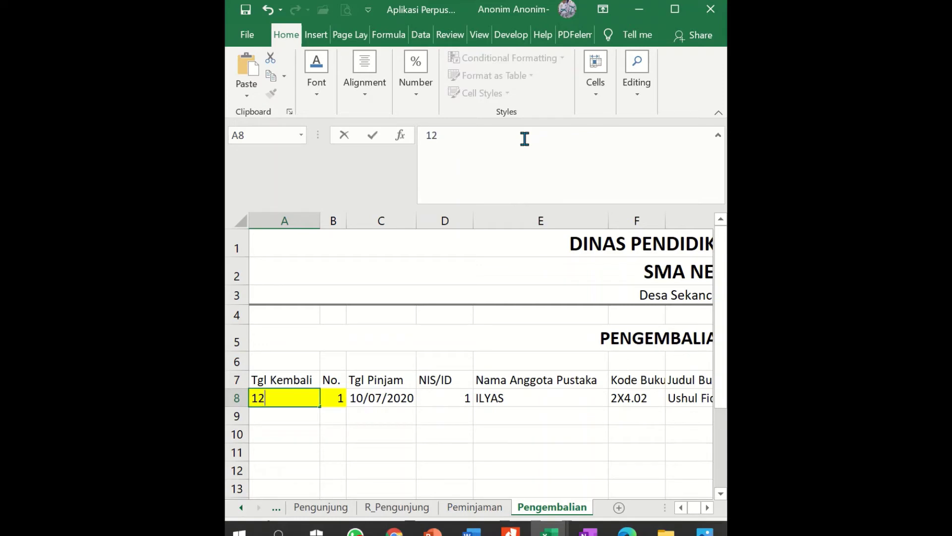
{"action": "type", "text": "/07/2020"}
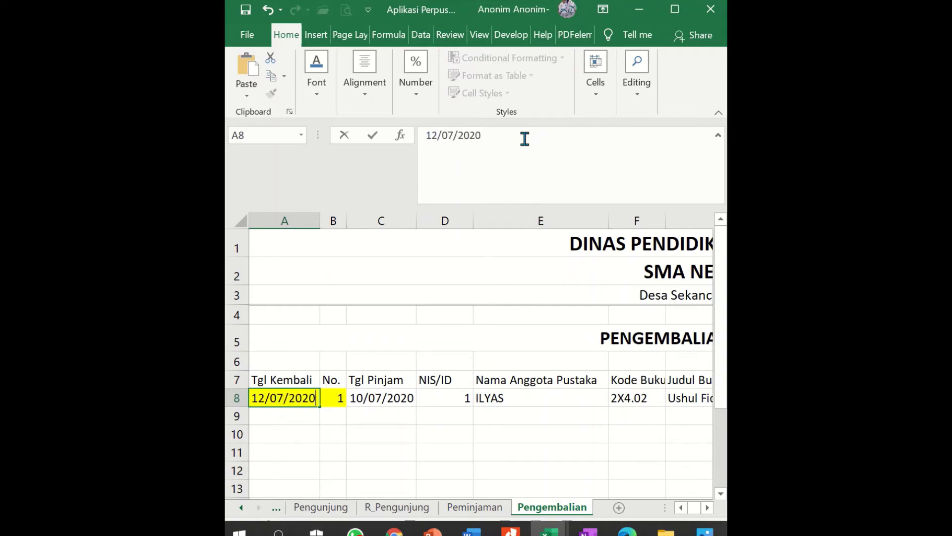
{"action": "key", "text": "Tab"}
{"action": "key", "text": "Tab"}
{"action": "key", "text": "Tab"}
{"action": "key", "text": "Tab"}
{"action": "key", "text": "Tab"}
{"action": "key", "text": "Tab"}
{"action": "key", "text": "Tab"}
{"action": "key", "text": "Tab"}
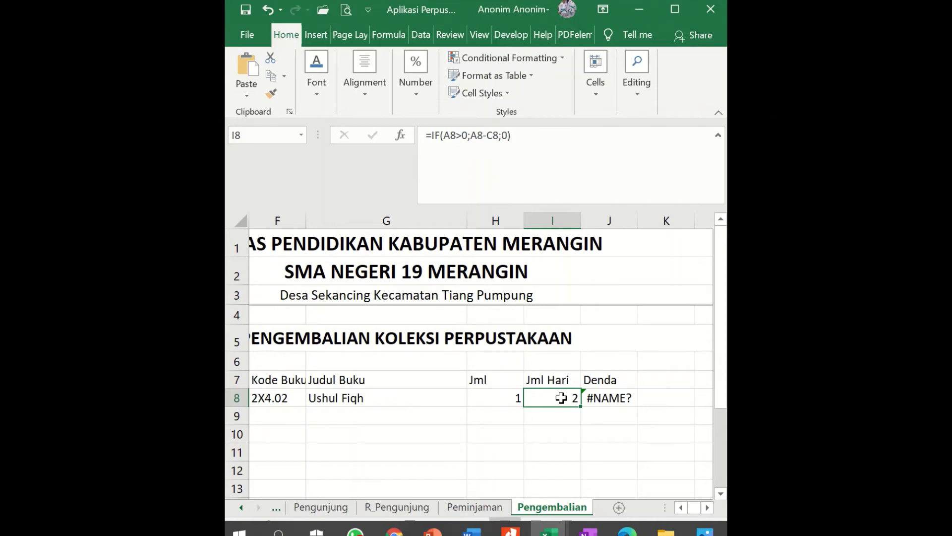
Change the Tgl Kembali date in A8 to 17/07/2020 and check the Jml Hari result in I8.
{"action": "key", "text": "Home"}
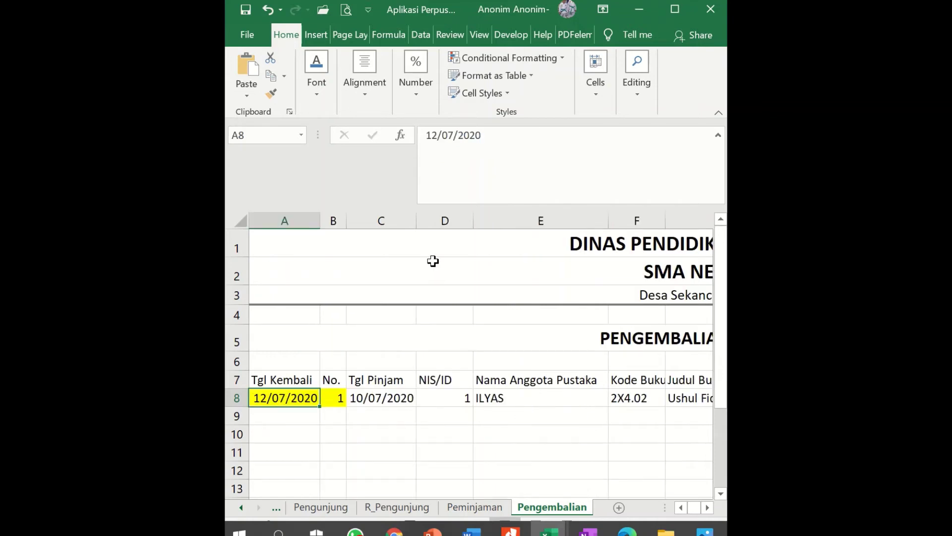
{"action": "left_click", "coordinate": [439, 139]}
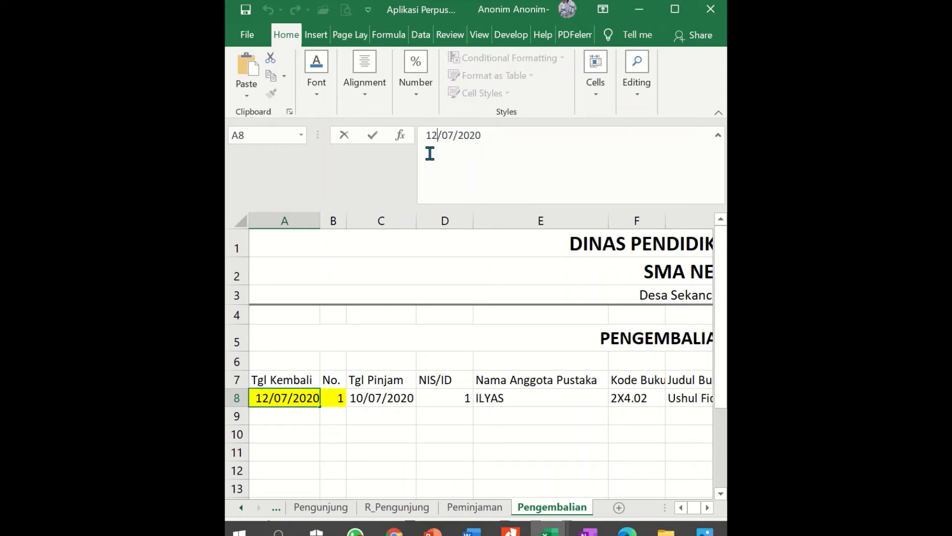
{"action": "key", "text": "BackSpace"}
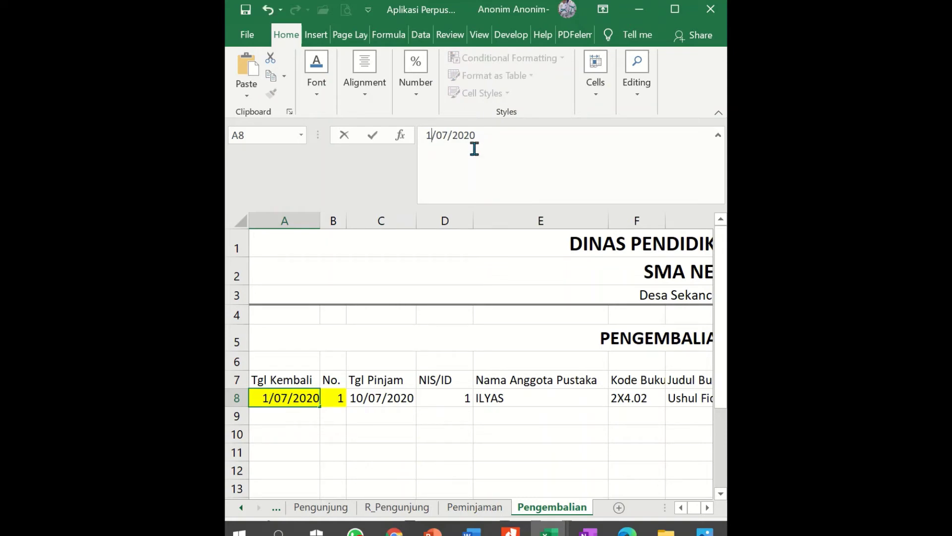
{"action": "type", "text": "7"}
{"action": "key", "text": "Tab"}
{"action": "key", "text": "ctrl+Right"}
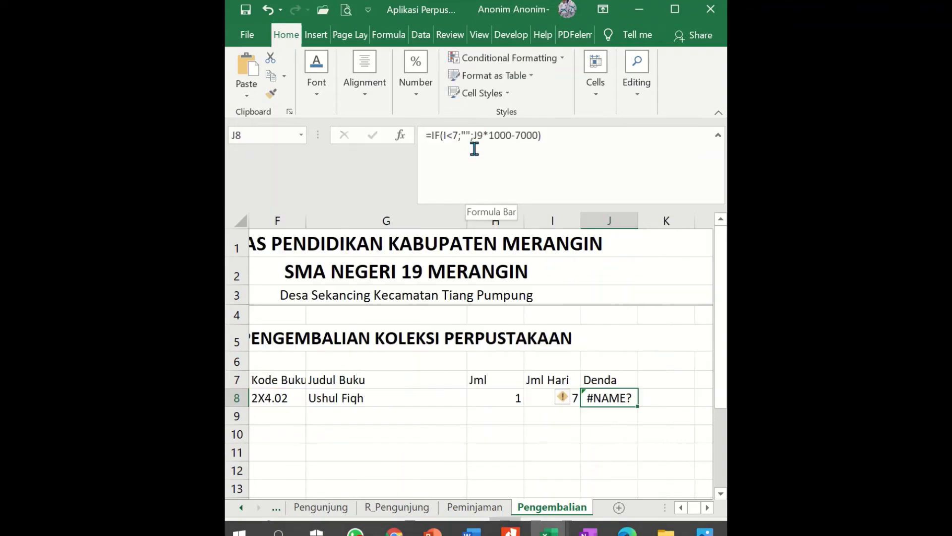
{"action": "key", "text": "Left"}
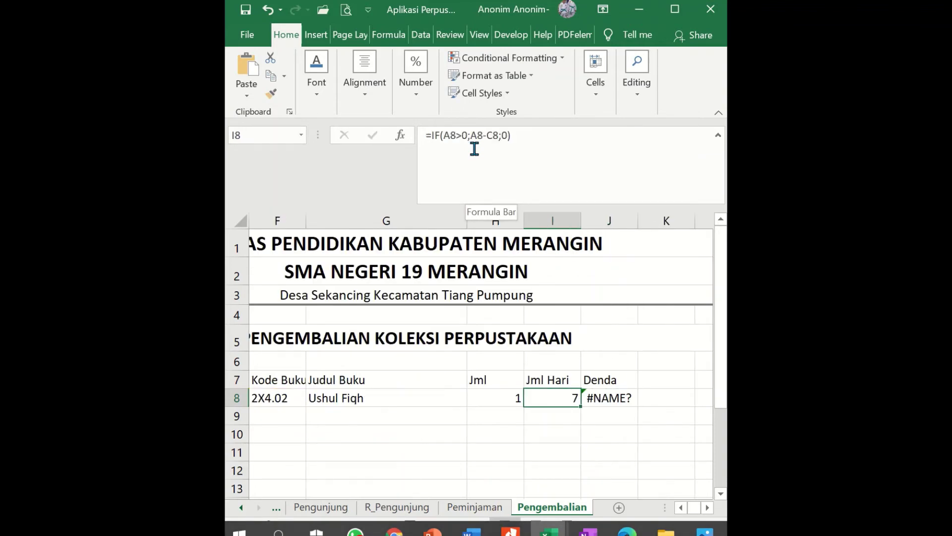
{"action": "key", "text": "Right"}
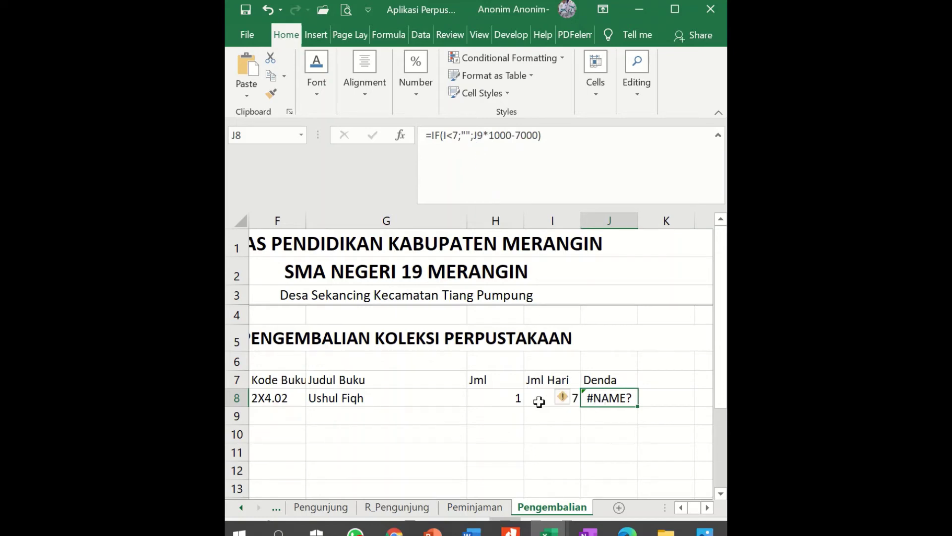
{"action": "left_click", "coordinate": [540, 402]}
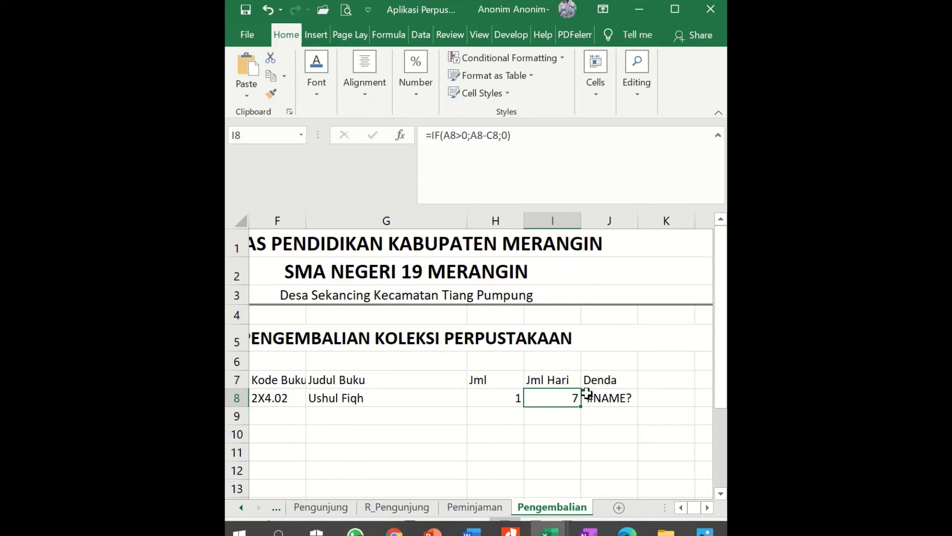
{"action": "left_click", "coordinate": [617, 396]}
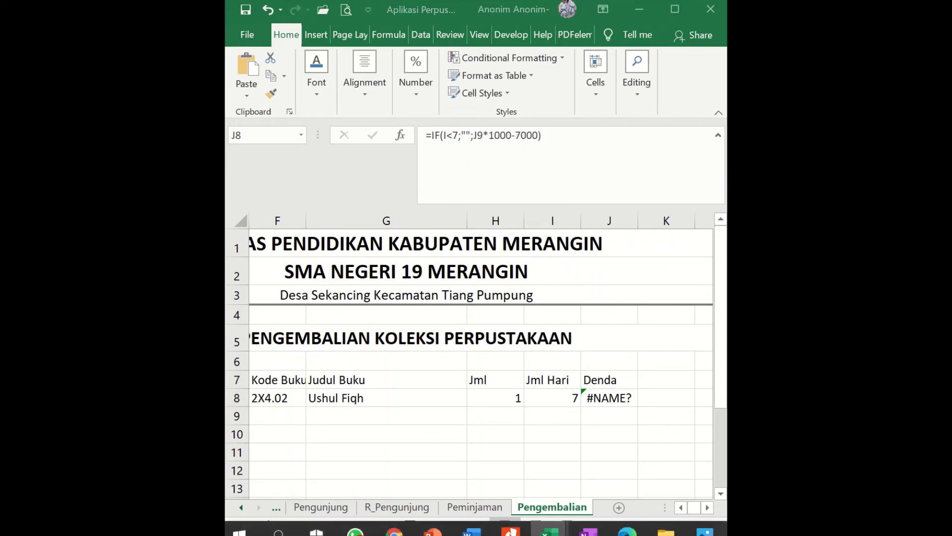
{"action": "left_click", "coordinate": [564, 142]}
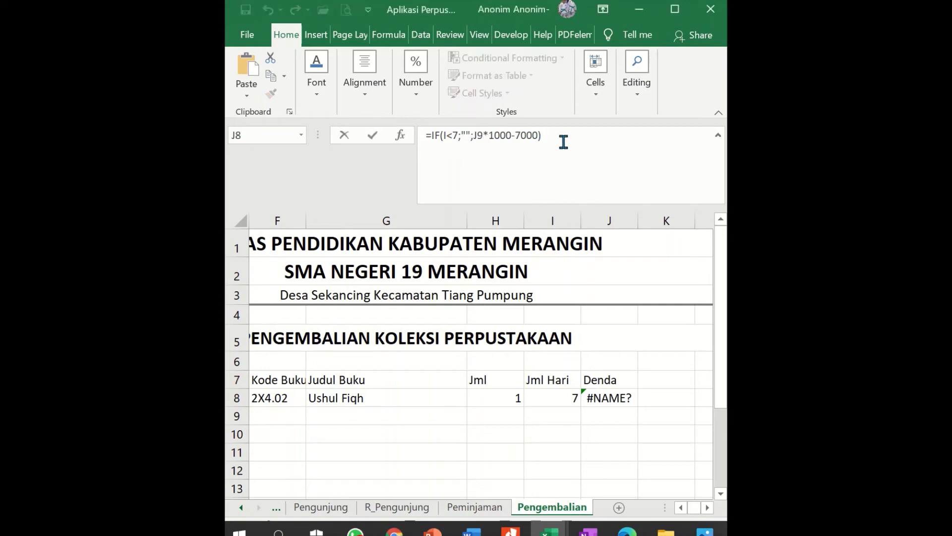
{"action": "key", "text": "ctrl+z"}
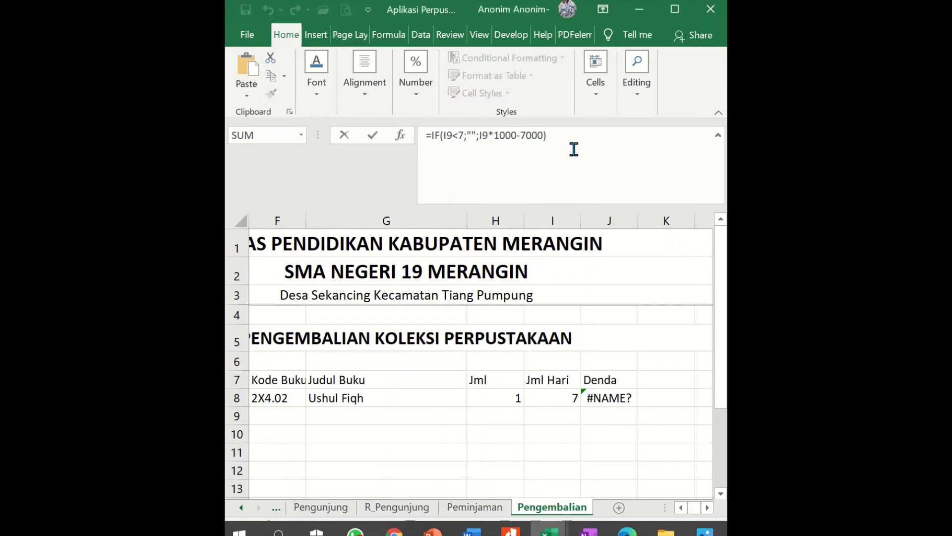
{"action": "key", "text": "ctrl+a"}
{"action": "key", "text": "BackSpace"}
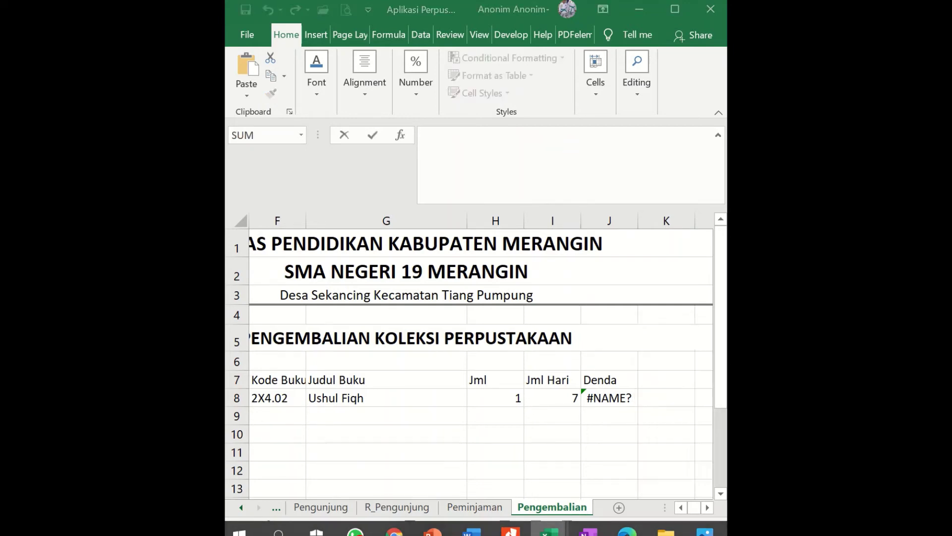
{"action": "key", "text": "Escape"}
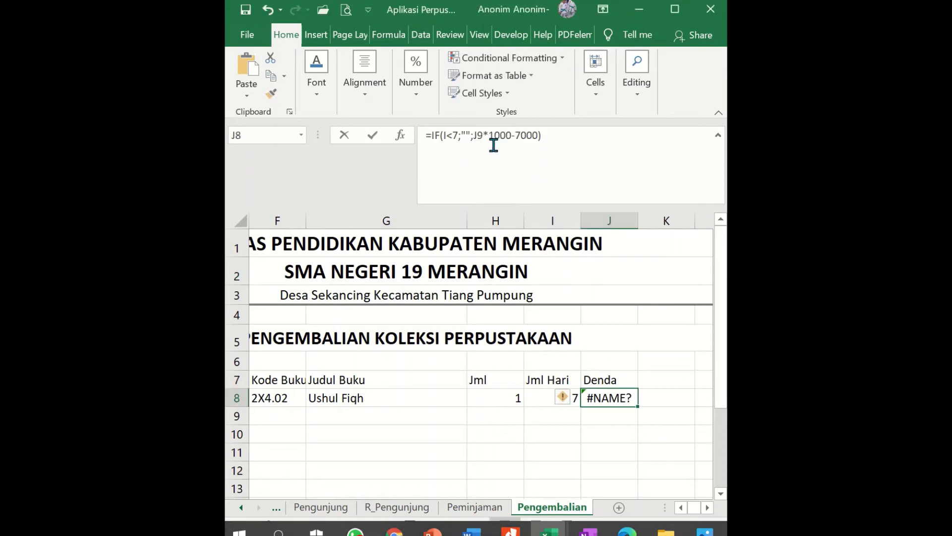
Correct the cell references in the Denda formula in J8 to I8, giving =IF(I8<7;"";I8*1000-7000).
{"action": "left_click_drag", "start_coordinate": [542, 136], "coordinate": [413, 137]}
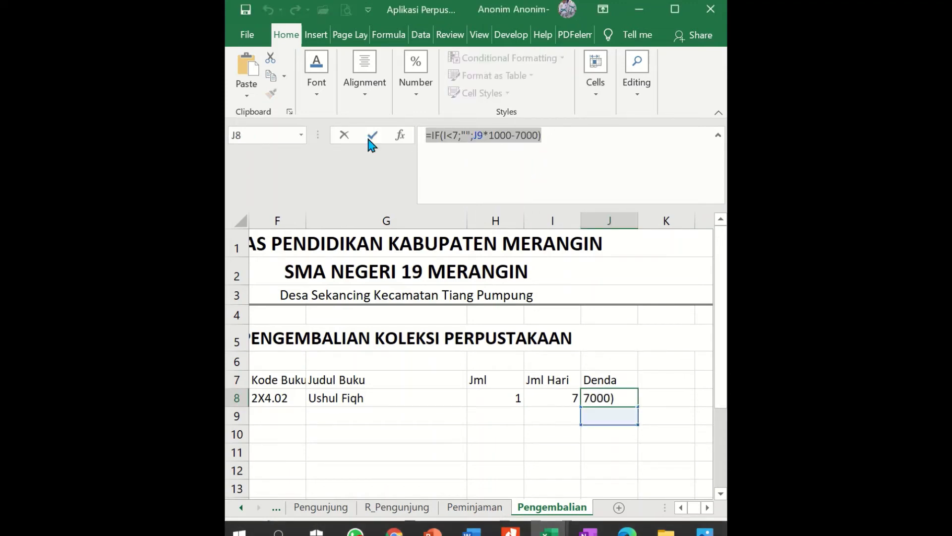
{"action": "key", "text": "ctrl+z"}
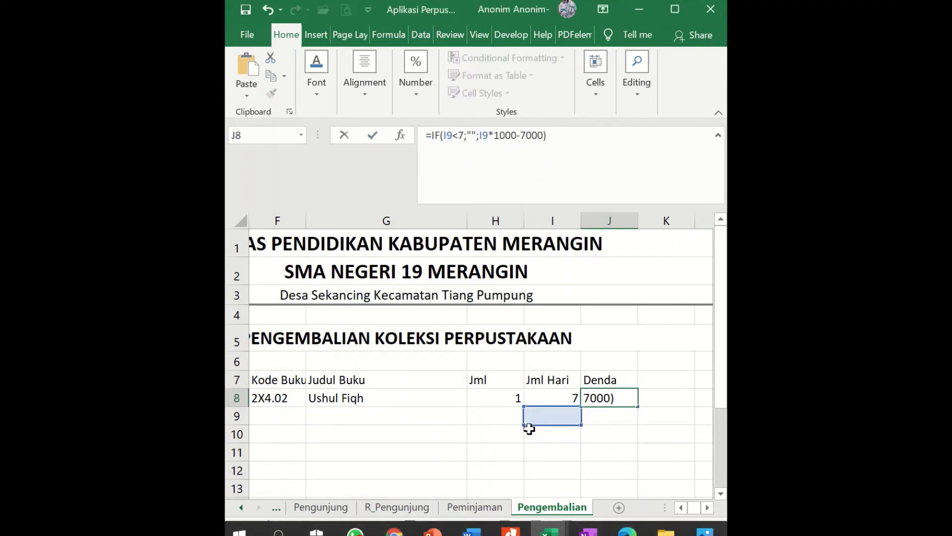
{"action": "left_click_drag", "start_coordinate": [546, 406], "coordinate": [556, 402]}
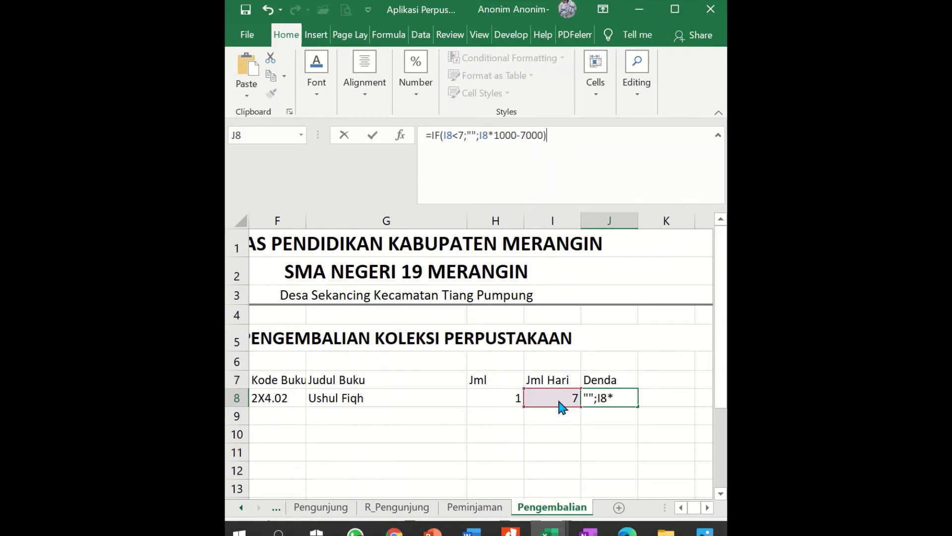
Check the I8 references inside the Denda formula, commit it and review the result in J8.
{"action": "left_click", "coordinate": [453, 138]}
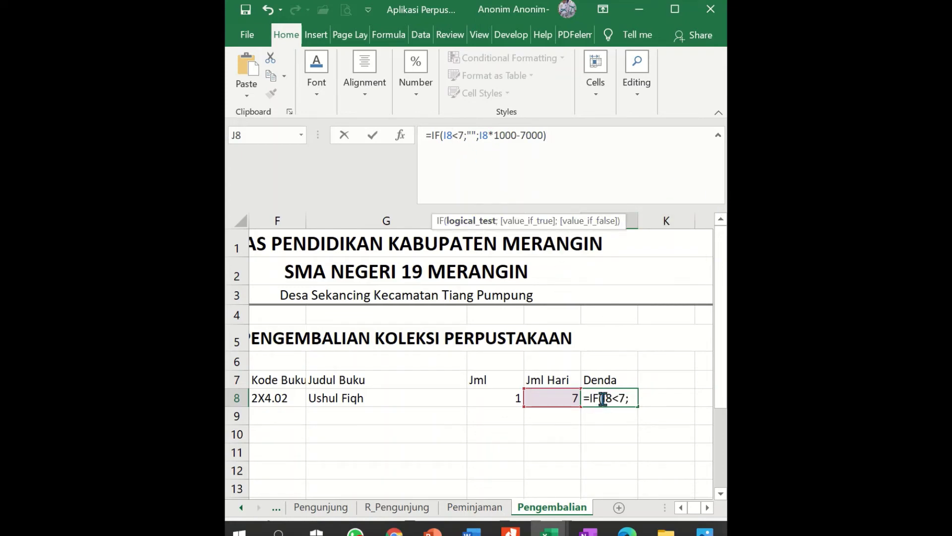
{"action": "left_click", "coordinate": [603, 398]}
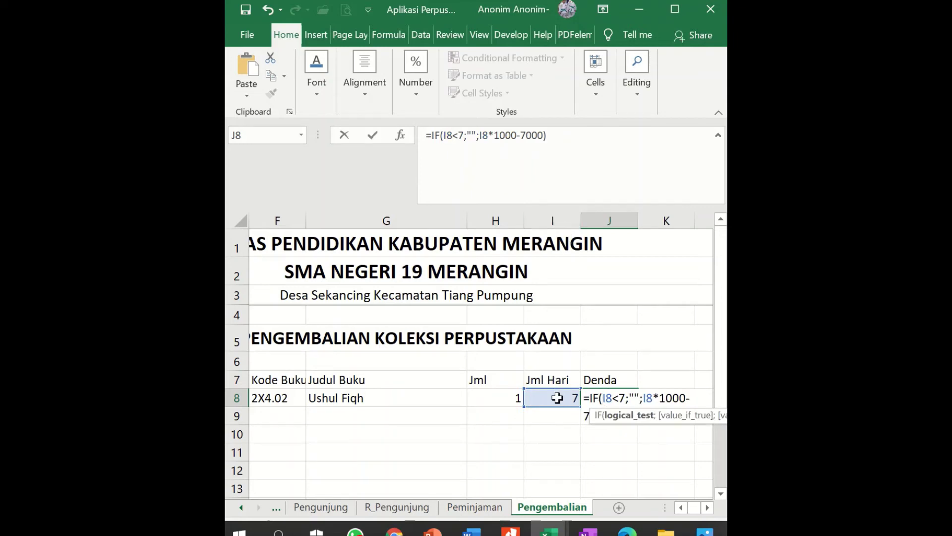
{"action": "left_click", "coordinate": [656, 400]}
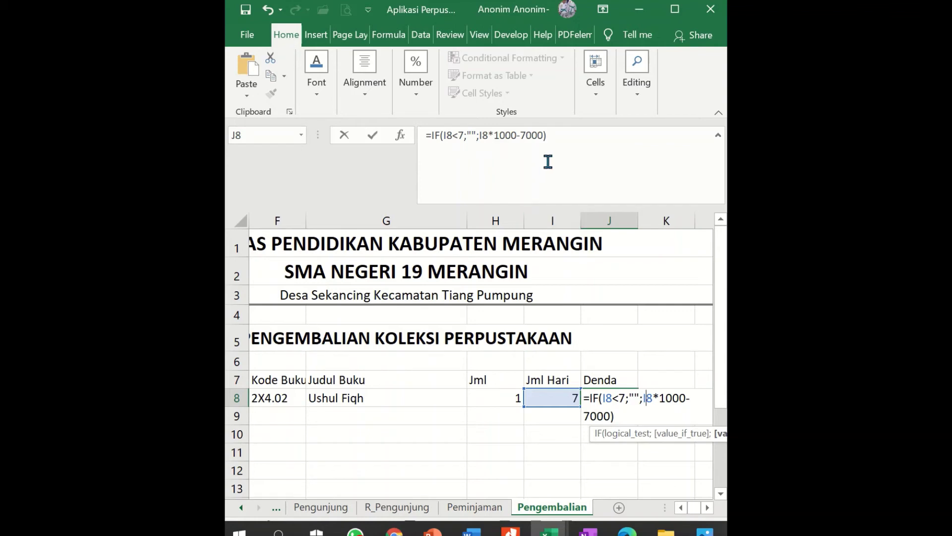
{"action": "left_click", "coordinate": [562, 142]}
{"action": "key", "text": "Return"}
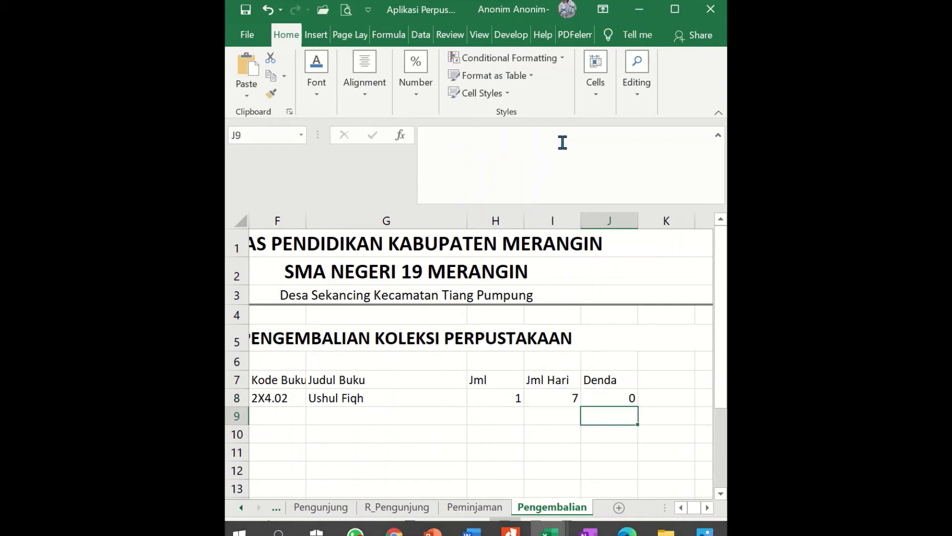
{"action": "left_click", "coordinate": [606, 397]}
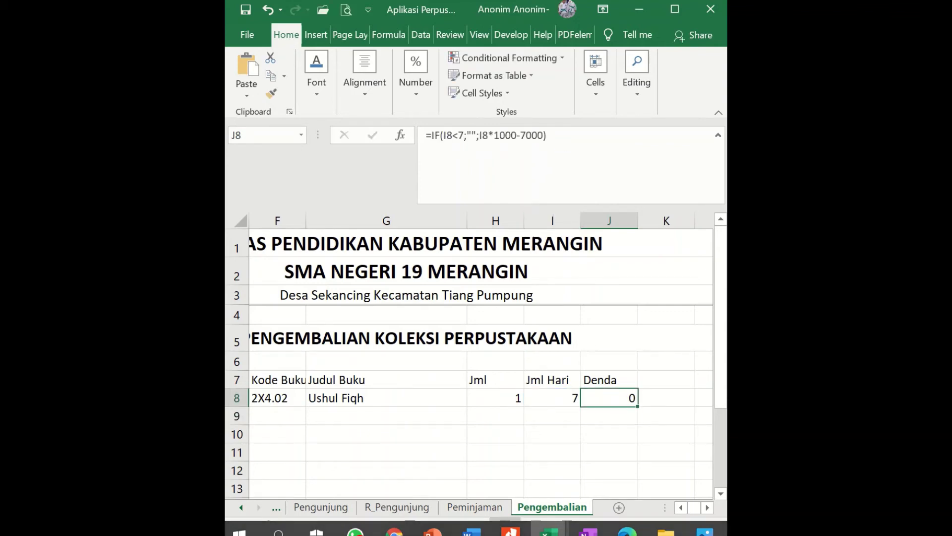
Change the Tgl Kembali date in A8 to 18/07/2020 and check the Denda result in J8.
{"action": "key", "text": "Home"}
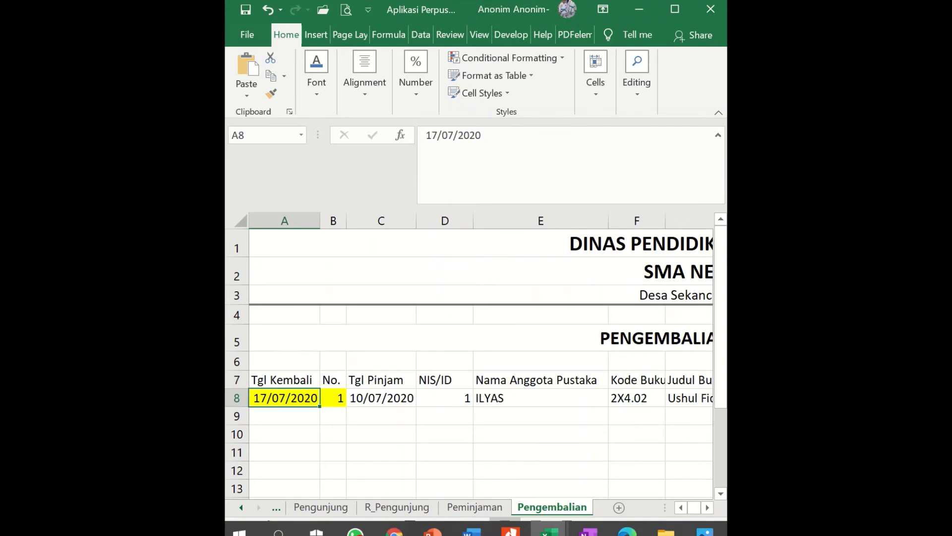
{"action": "left_click", "coordinate": [432, 135]}
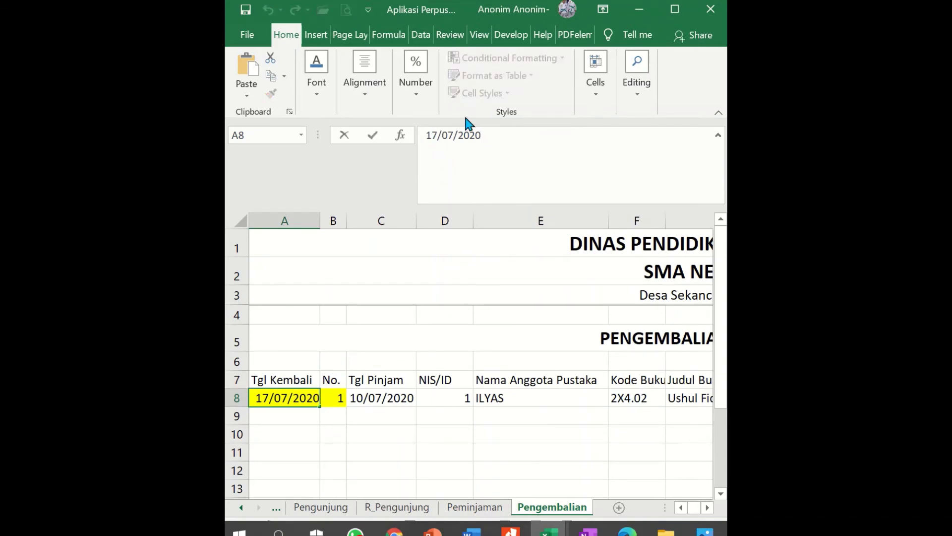
{"action": "key", "text": "BackSpace"}
{"action": "type", "text": "8"}
{"action": "key", "text": "Tab"}
{"action": "key", "text": "ctrl+Right"}
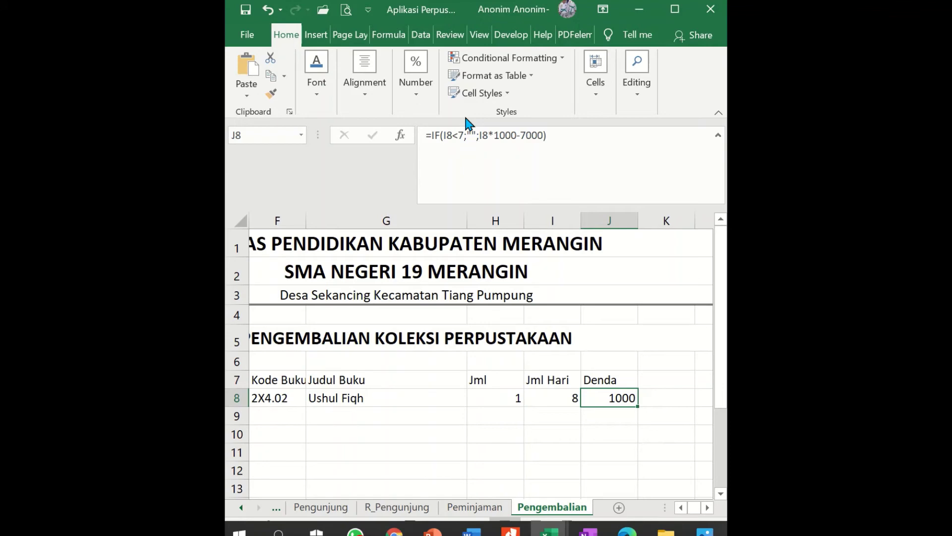
Set the Tgl Kembali date in A8 to 30/07/2020 and compare the Jml Hari and Denda results in row 8.
{"action": "key", "text": "ctrl+Left"}
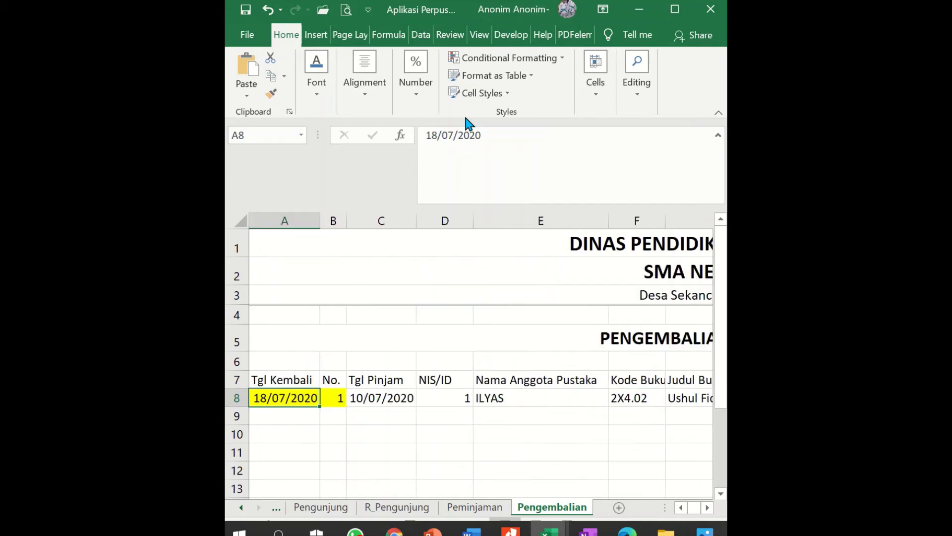
{"action": "left_click", "coordinate": [435, 136]}
{"action": "left_click_drag", "start_coordinate": [435, 136], "coordinate": [417, 141]}
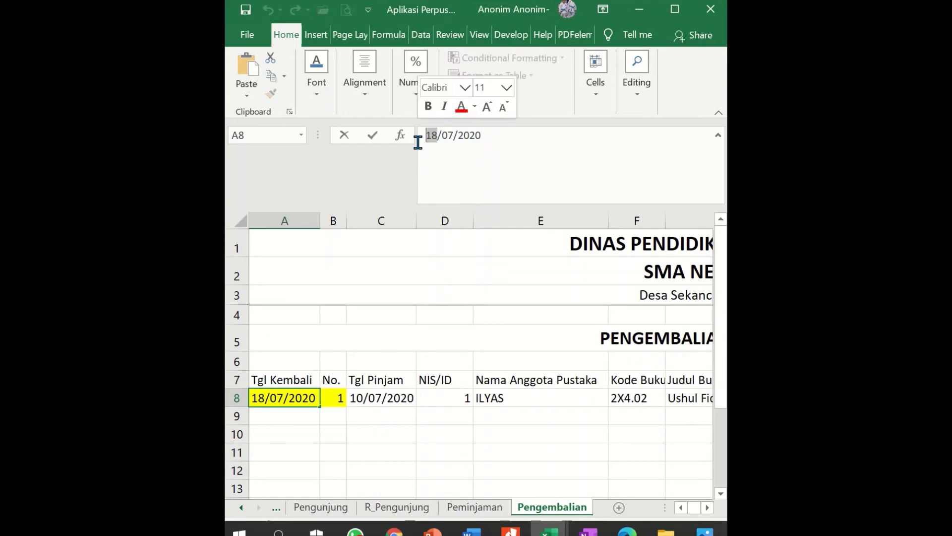
{"action": "type", "text": "30"}
{"action": "key", "text": "Tab"}
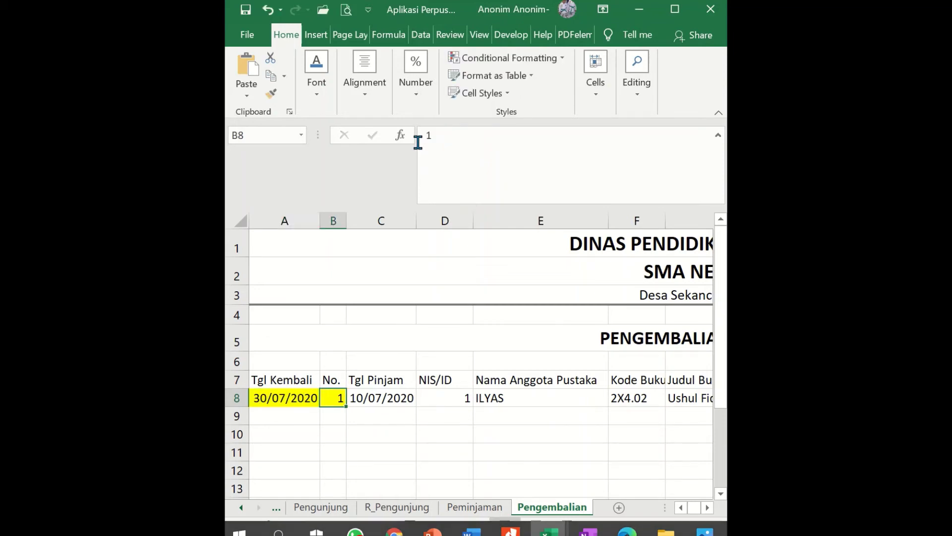
{"action": "key", "text": "ctrl+Right"}
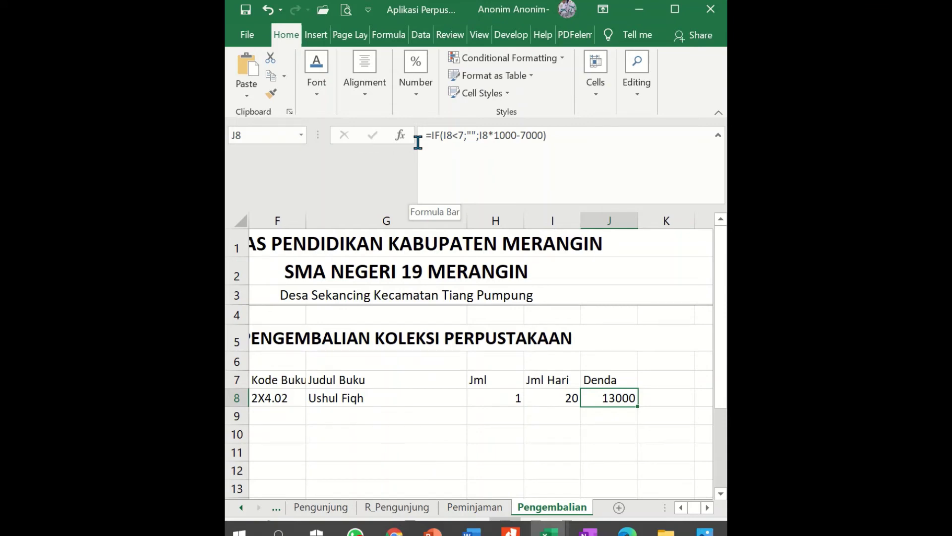
{"action": "left_click", "coordinate": [553, 397]}
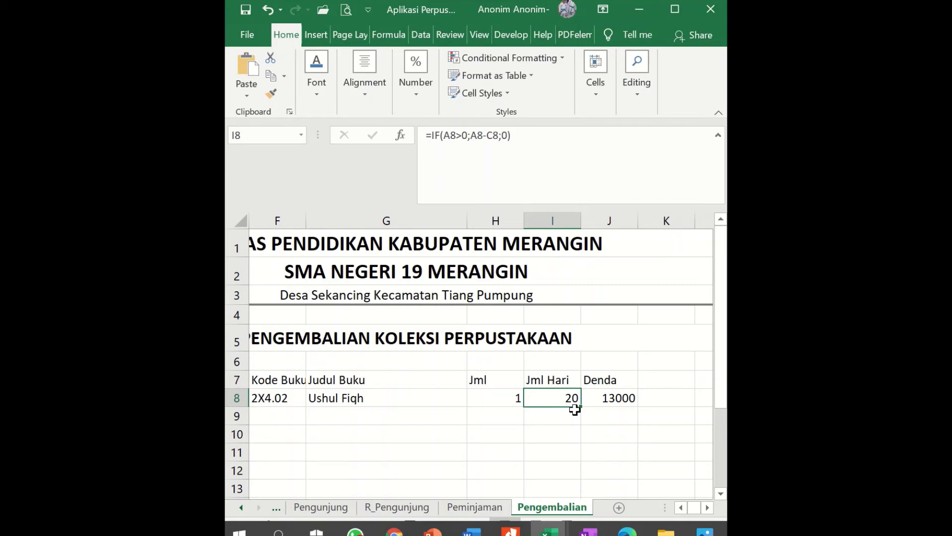
{"action": "left_click", "coordinate": [622, 395]}
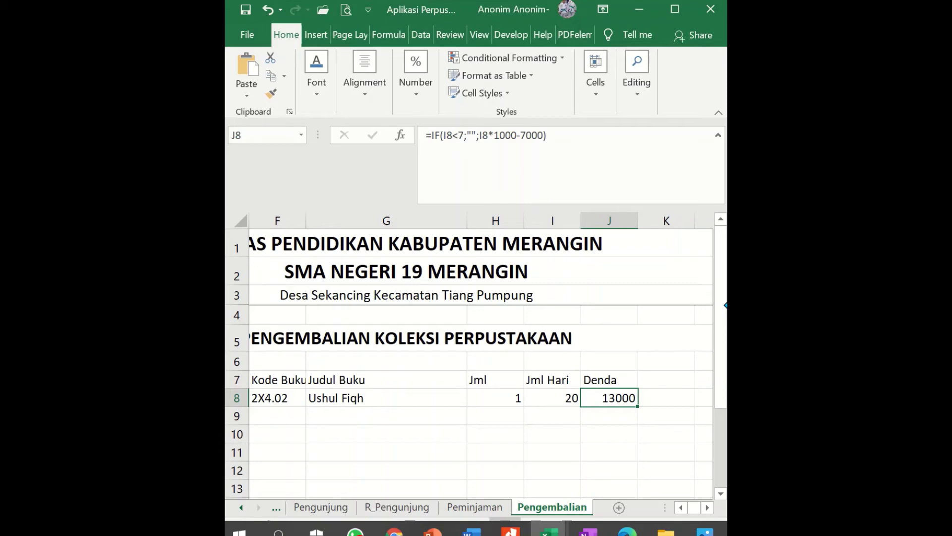
Change the Denda formula in J8 to a 500-per-day fine with a 3500 deduction, giving =IF(I8<7;"";I8*500-3500).
{"action": "left_click", "coordinate": [501, 138]}
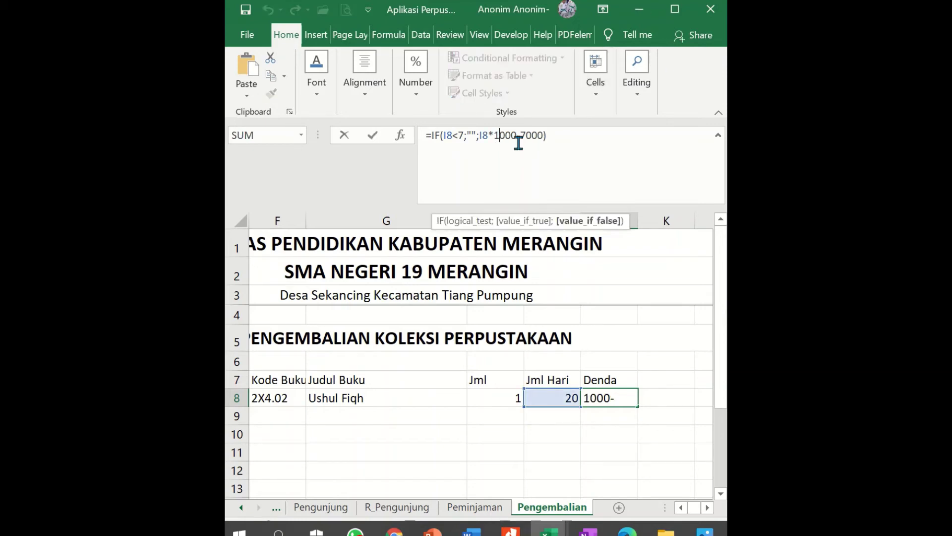
{"action": "left_click_drag", "start_coordinate": [507, 139], "coordinate": [496, 139]}
{"action": "type", "text": "5"}
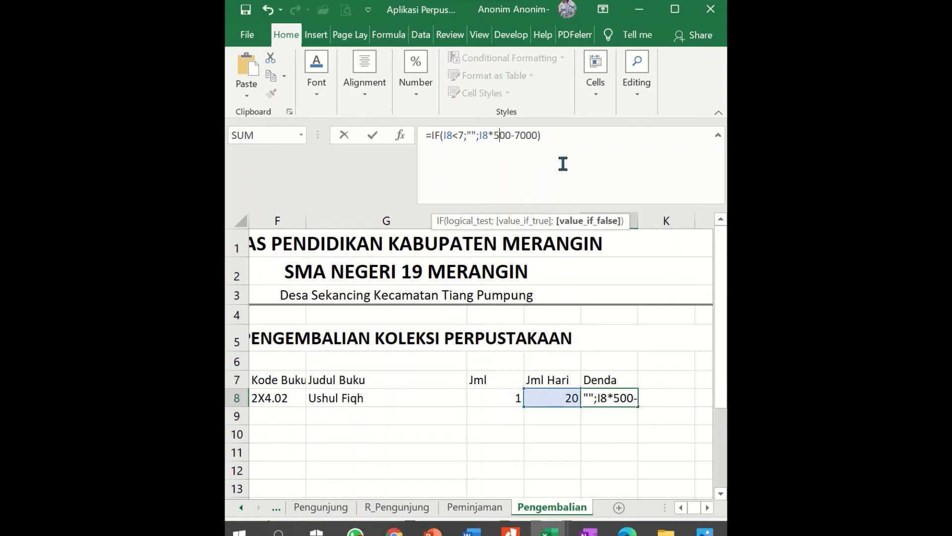
{"action": "left_click", "coordinate": [526, 135]}
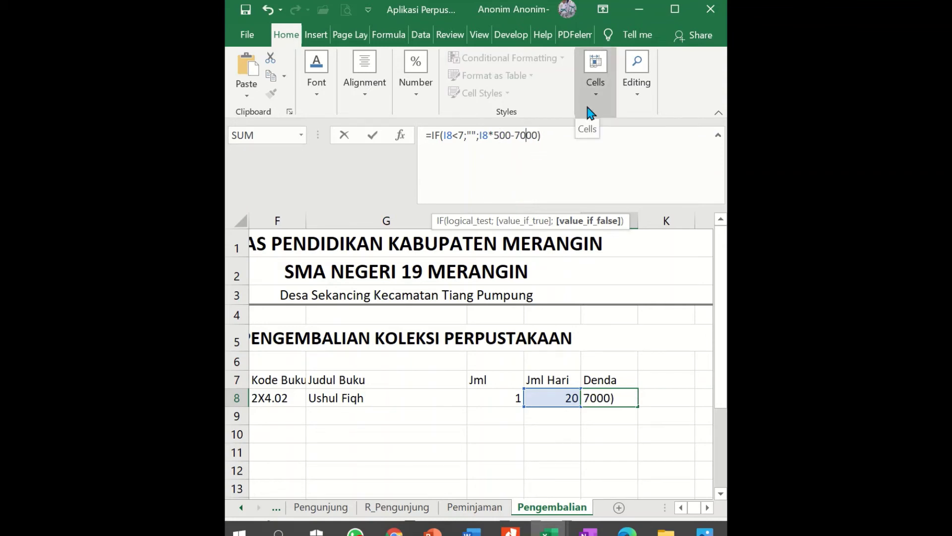
{"action": "key", "text": "shift+Left"}
{"action": "type", "text": "35"}
{"action": "key", "text": "Return"}
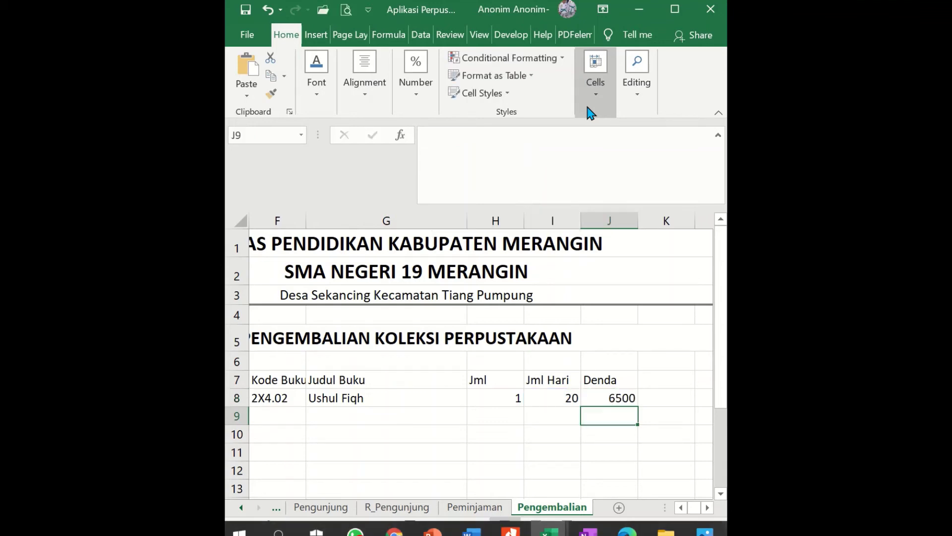
{"action": "key", "text": "Up"}
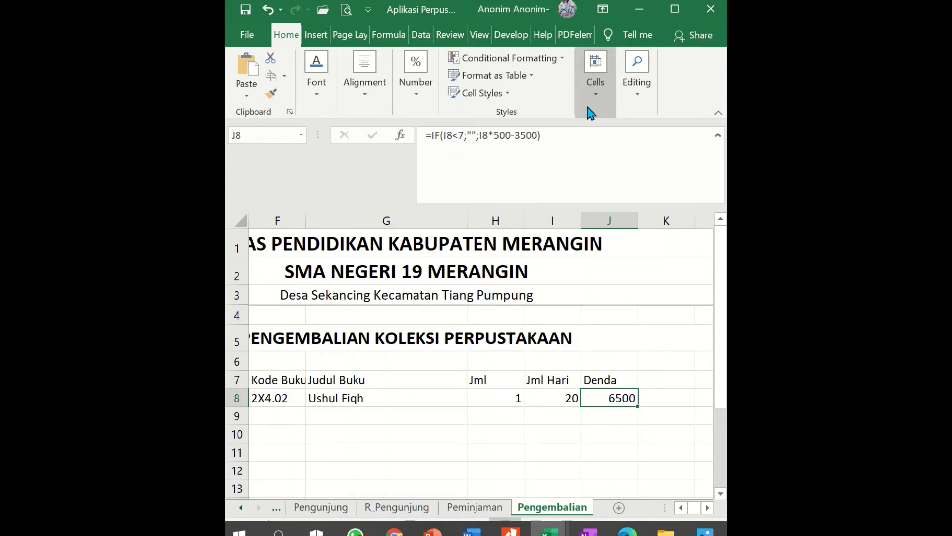
Set the Tgl Kembali date in A8 to 18/07/2020 and check the fine calculated at the 500 rate in J8.
{"action": "key", "text": "Home"}
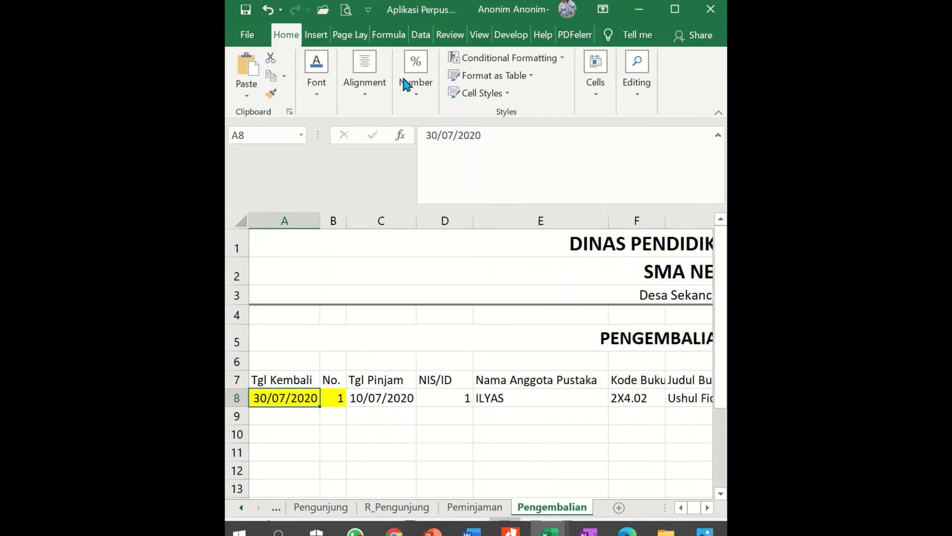
{"action": "left_click_drag", "start_coordinate": [437, 135], "coordinate": [425, 135]}
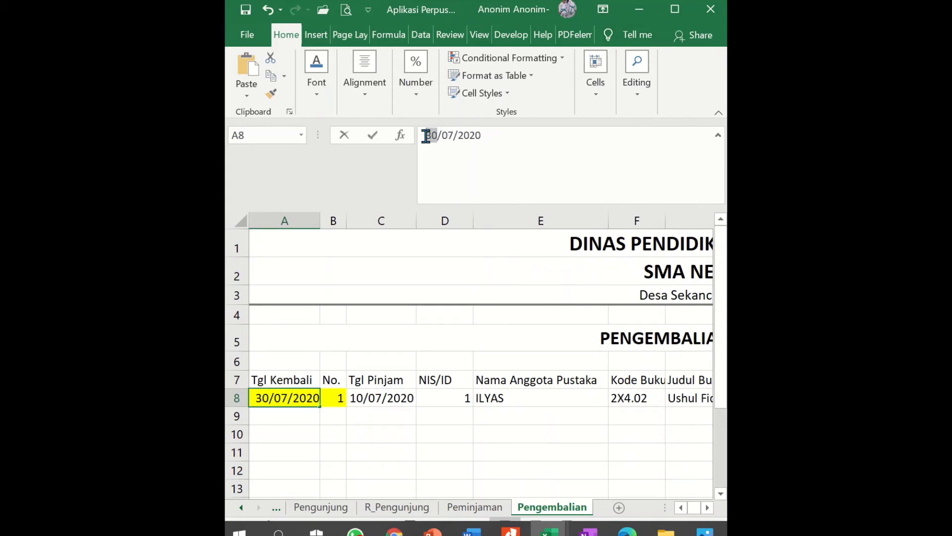
{"action": "type", "text": "1"}
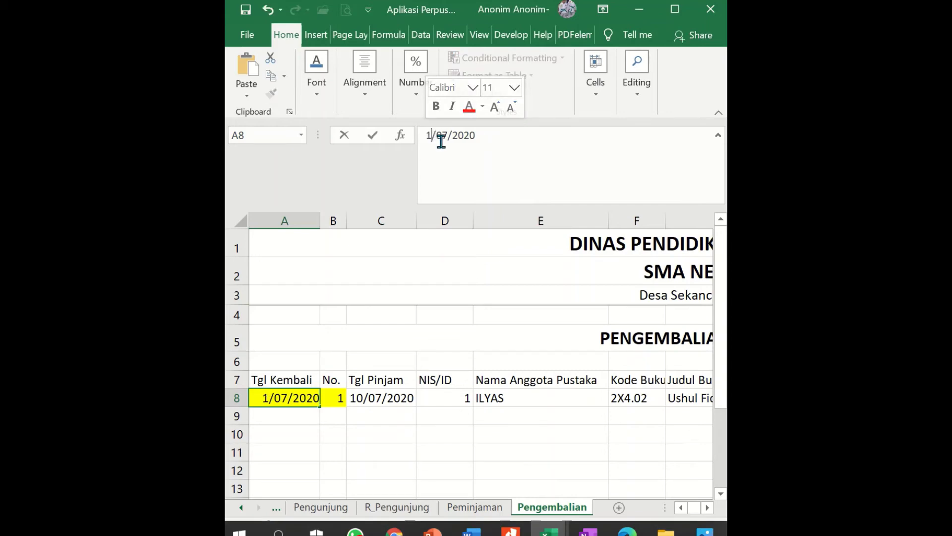
{"action": "type", "text": "8"}
{"action": "key", "text": "Tab"}
{"action": "key", "text": "ctrl+Right"}
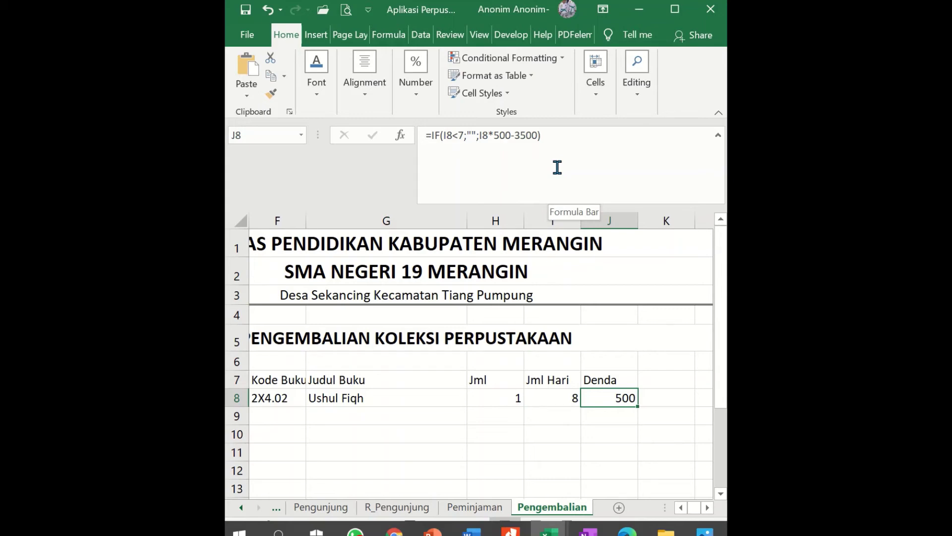
Enter 2 as the loan No. in B8 and check the Tgl Pinjam and member details looked up in row 8.
{"action": "key", "text": "Home"}
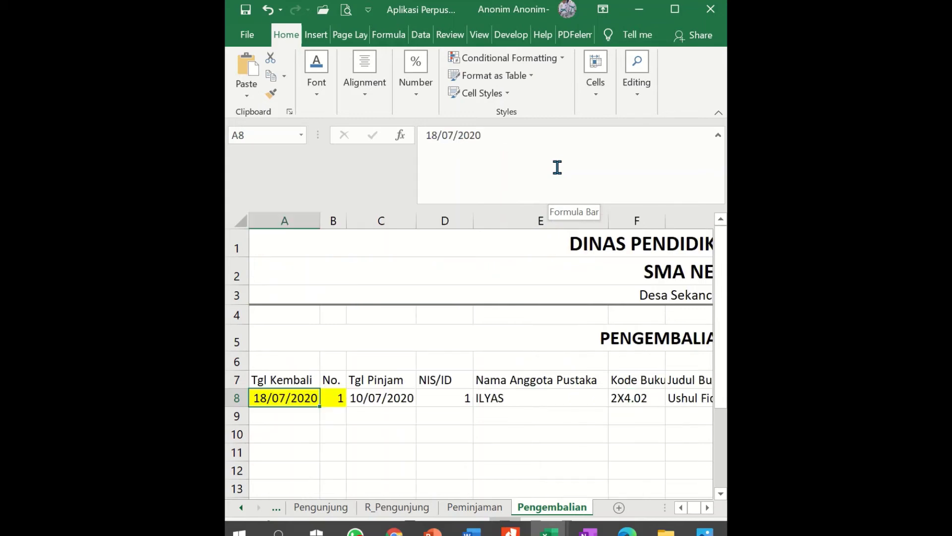
{"action": "key", "text": "Right"}
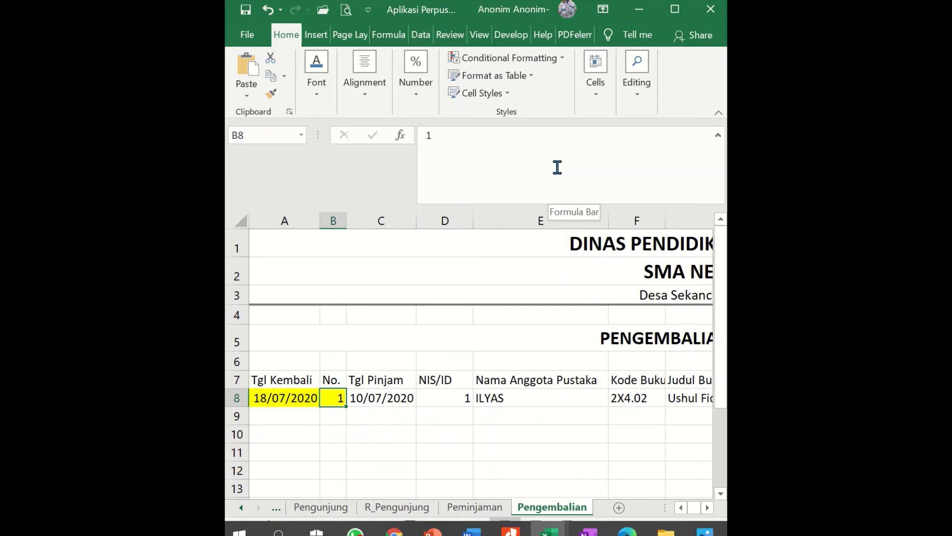
{"action": "type", "text": "2"}
{"action": "key", "text": "Tab"}
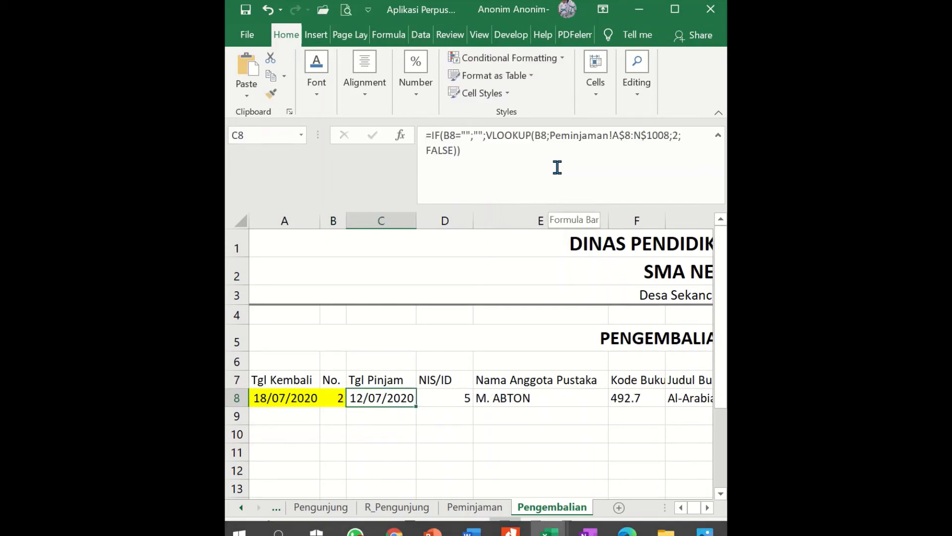
{"action": "key", "text": "Right"}
Change the Tgl Kembali date in A8 to 20/07/2020 and check the Jml Hari and Denda results for loan No. 2.
{"action": "key", "text": "Left"}
{"action": "key", "text": "Left"}
{"action": "key", "text": "Left"}
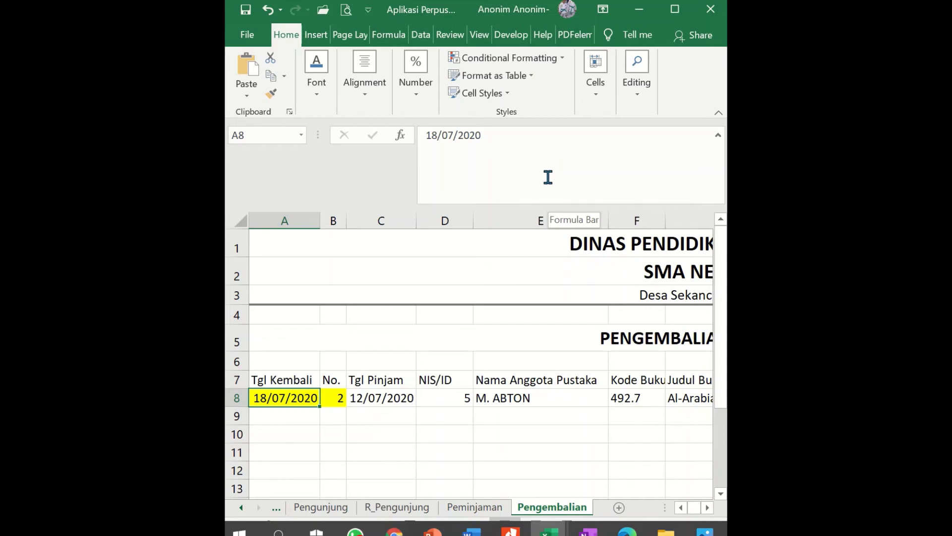
{"action": "left_click", "coordinate": [429, 138]}
{"action": "double_click", "coordinate": [429, 138]}
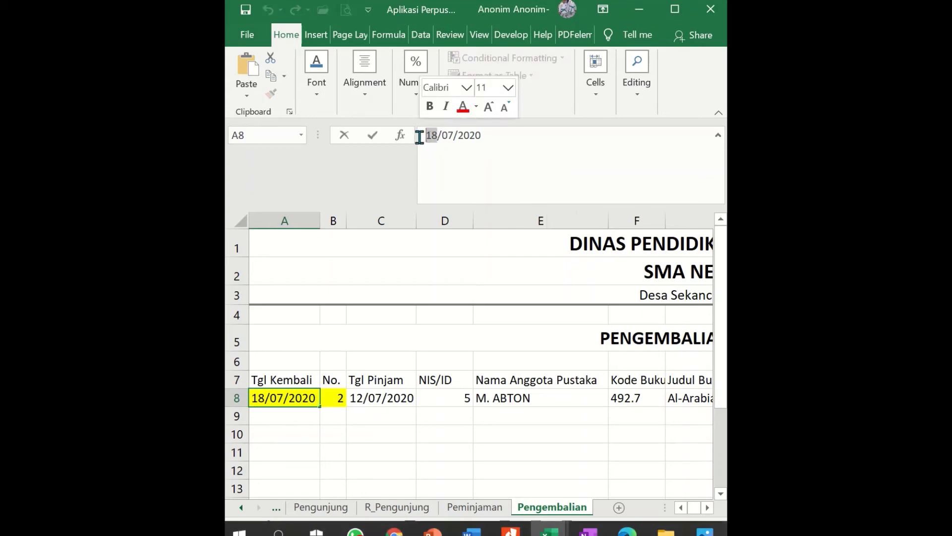
{"action": "type", "text": "20"}
{"action": "key", "text": "ctrl+Return"}
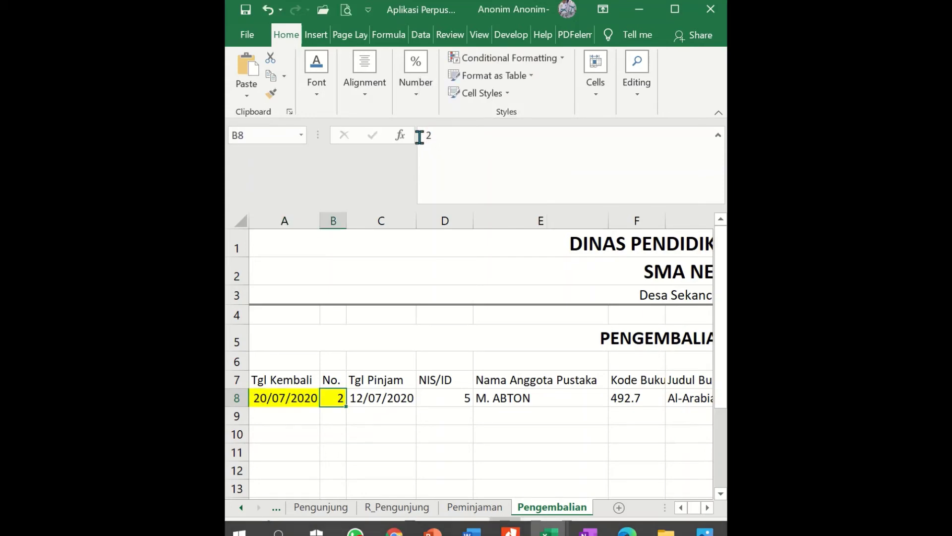
{"action": "key", "text": "ctrl+Right"}
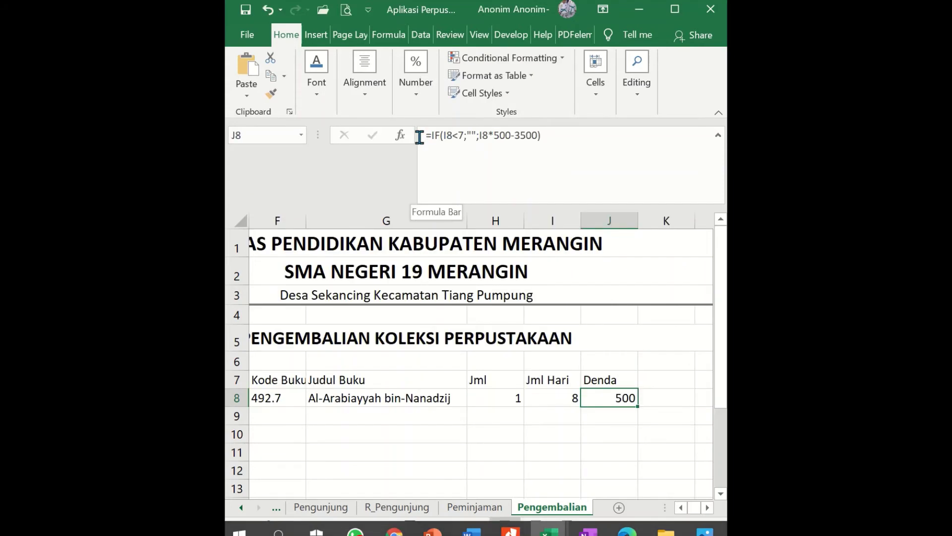
Change the Tgl Kembali date in A8 to 19/07/2020 and check the Jml Hari and Denda results in row 8.
{"action": "key", "text": "ctrl+Left"}
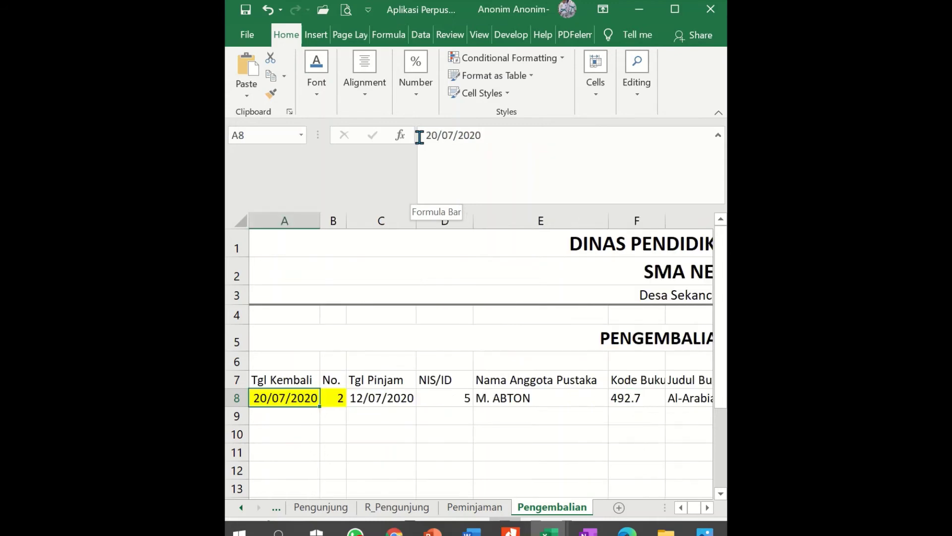
{"action": "left_click_drag", "start_coordinate": [432, 135], "coordinate": [421, 135]}
{"action": "type", "text": "1"}
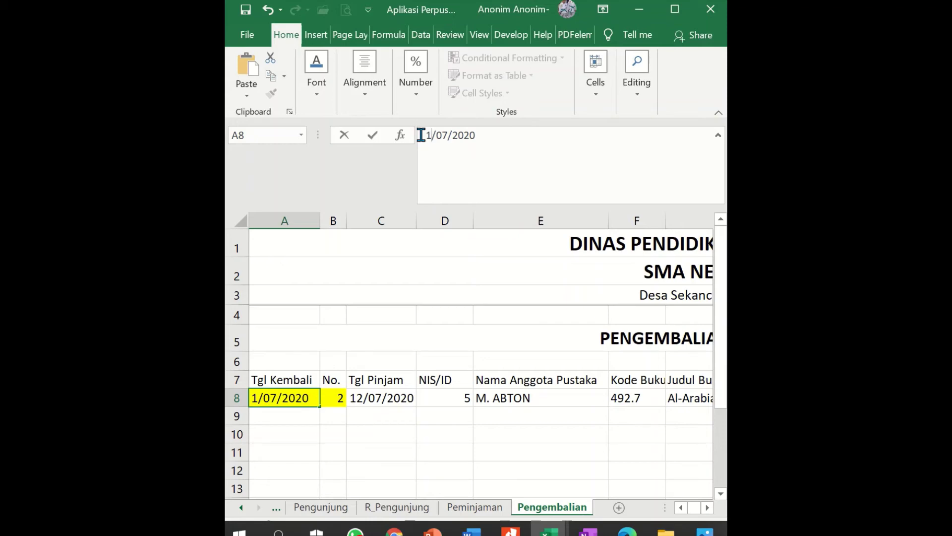
{"action": "type", "text": "9"}
{"action": "key", "text": "Tab"}
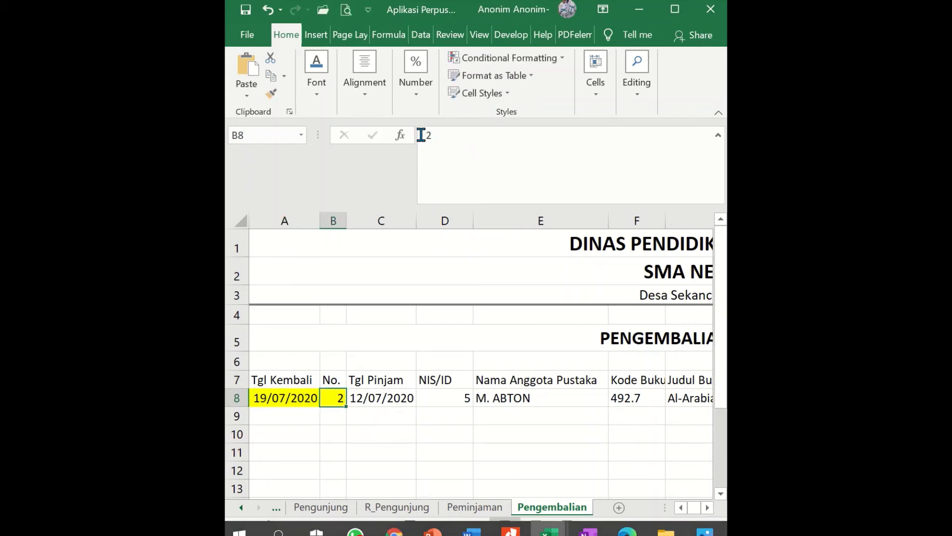
{"action": "key", "text": "ctrl+Right"}
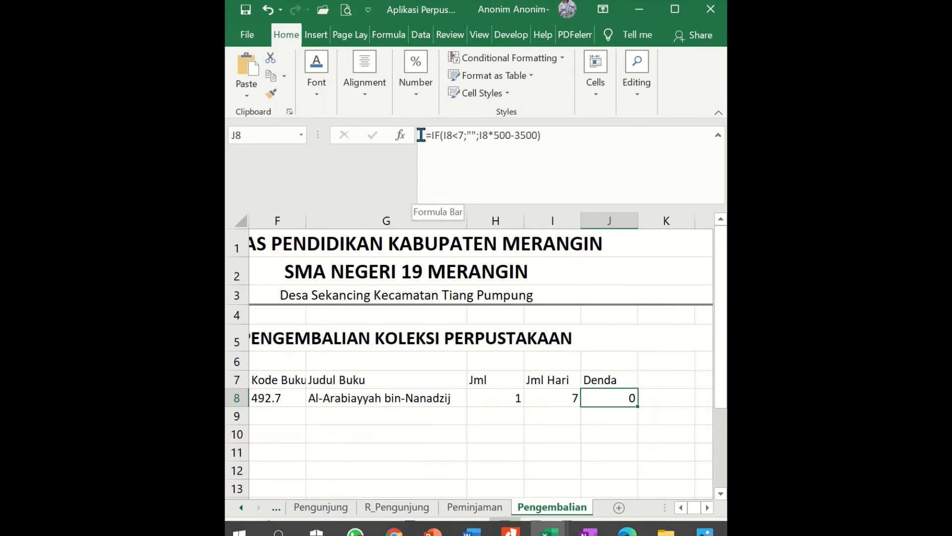
Set the Tgl Kembali date in A8 to 18/07/2020 and check the Jml Hari and Denda results for loan No. 2.
{"action": "key", "text": "ctrl+Left"}
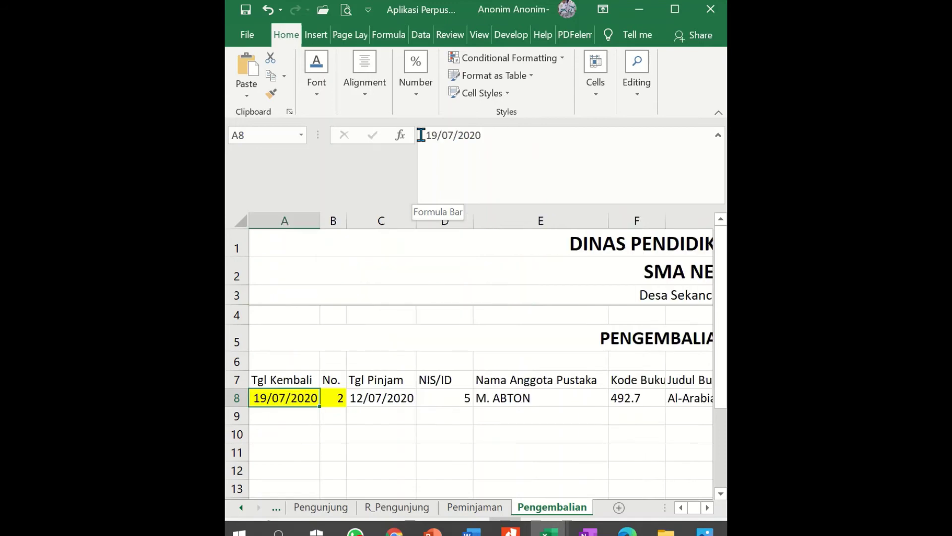
{"action": "left_click", "coordinate": [437, 135]}
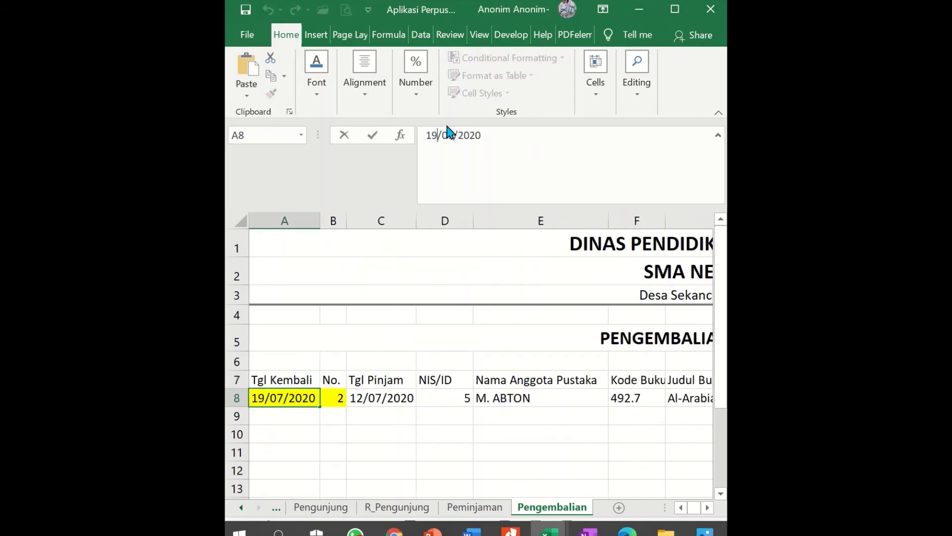
{"action": "key", "text": "BackSpace"}
{"action": "type", "text": "8"}
{"action": "key", "text": "Tab"}
{"action": "key", "text": "ctrl+Right"}
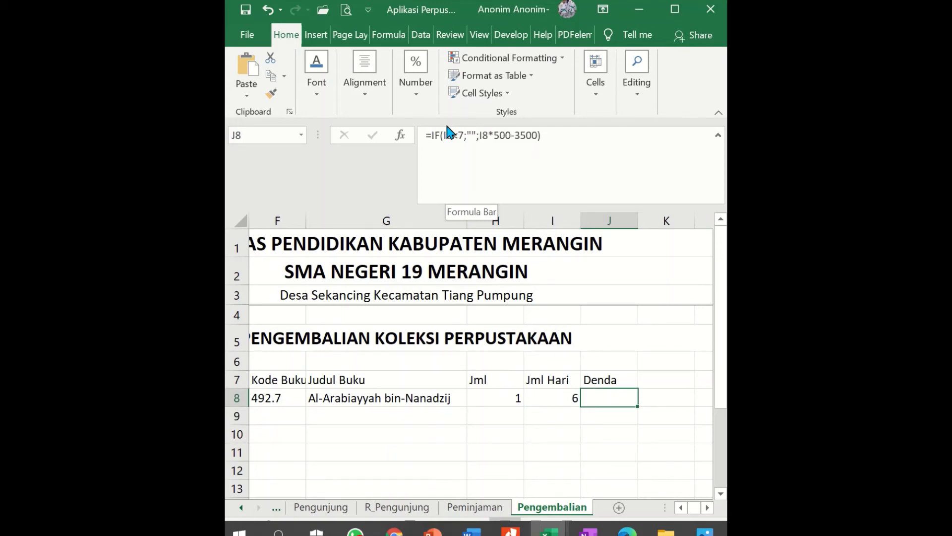
{"action": "key", "text": "Left"}
{"action": "key", "text": "Left"}
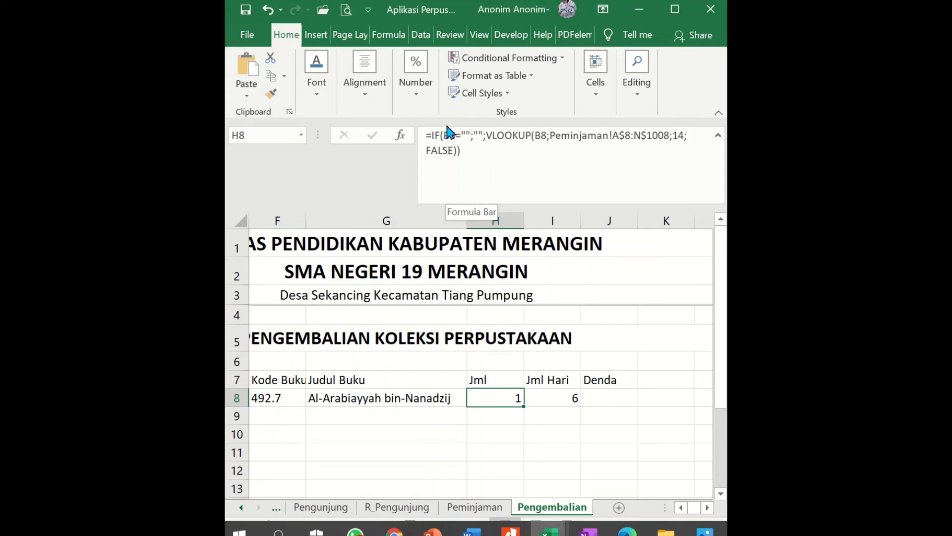
Enter 10 as the loan No. in B8 and check the Tgl Pinjam lookup in C8.
{"action": "key", "text": "Home"}
{"action": "key", "text": "Right"}
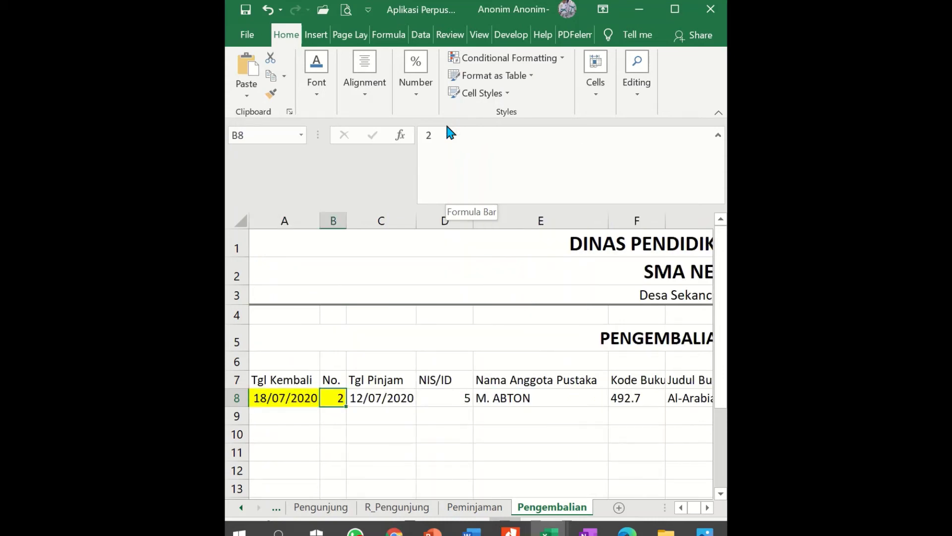
{"action": "key", "text": "Left"}
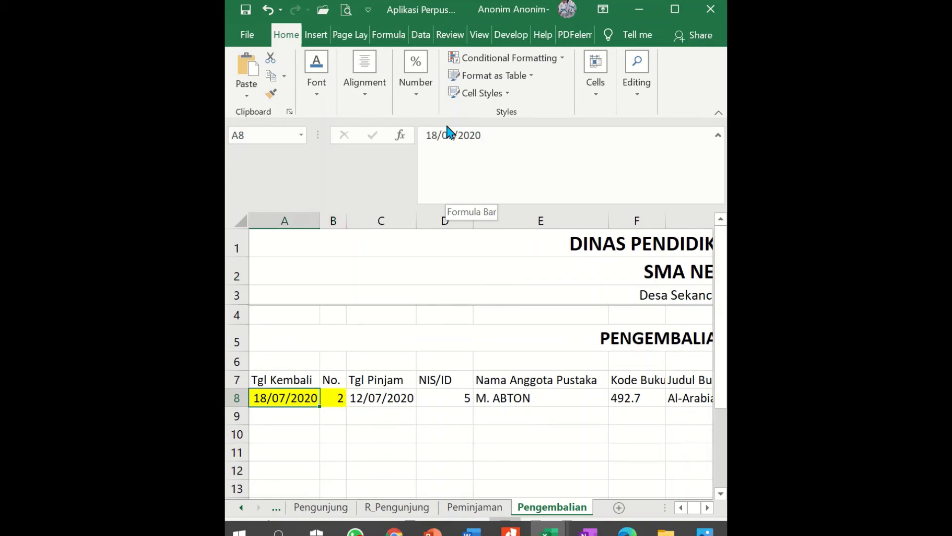
{"action": "key", "text": "Right"}
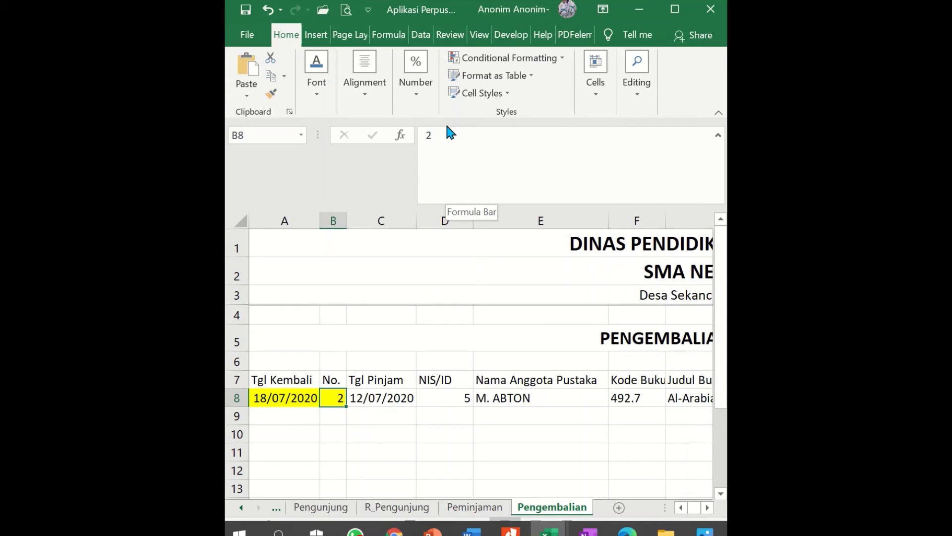
{"action": "key", "text": "Left"}
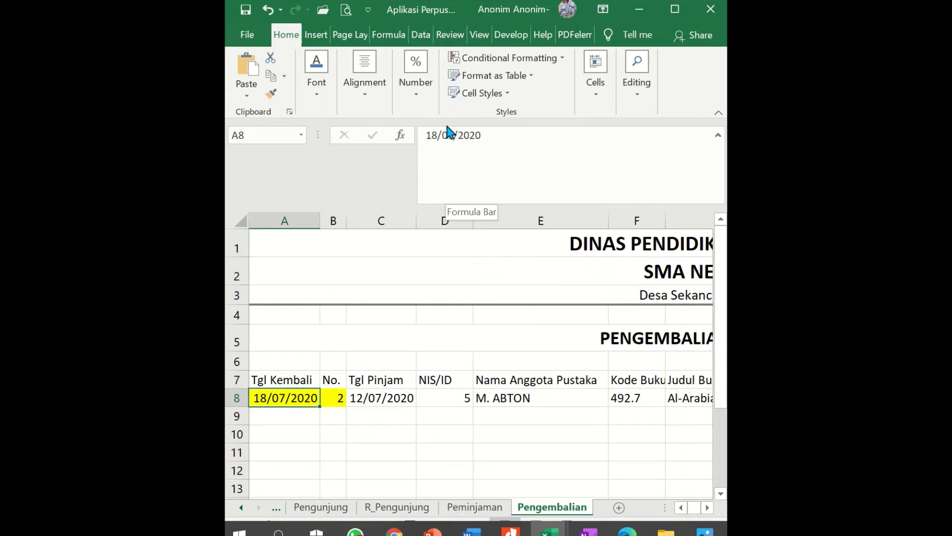
{"action": "key", "text": "Right"}
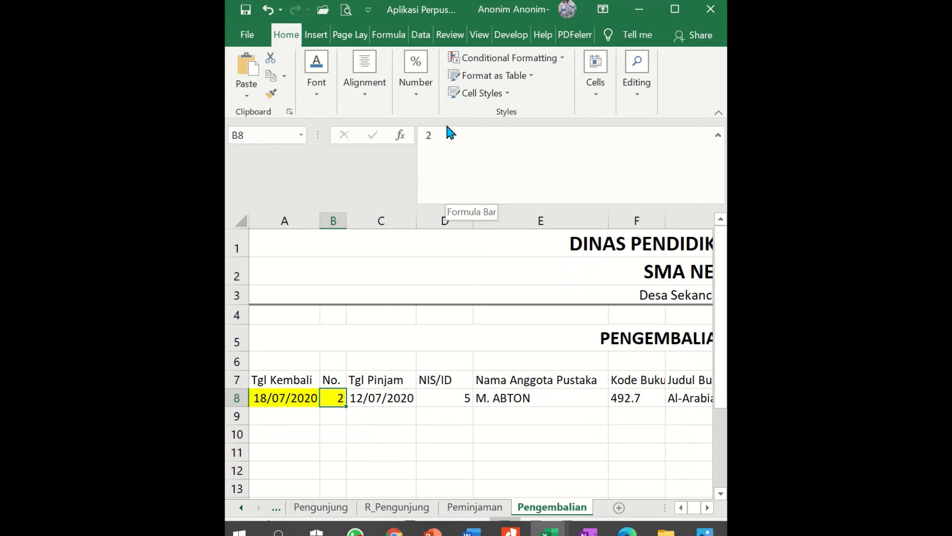
{"action": "key", "text": "Right"}
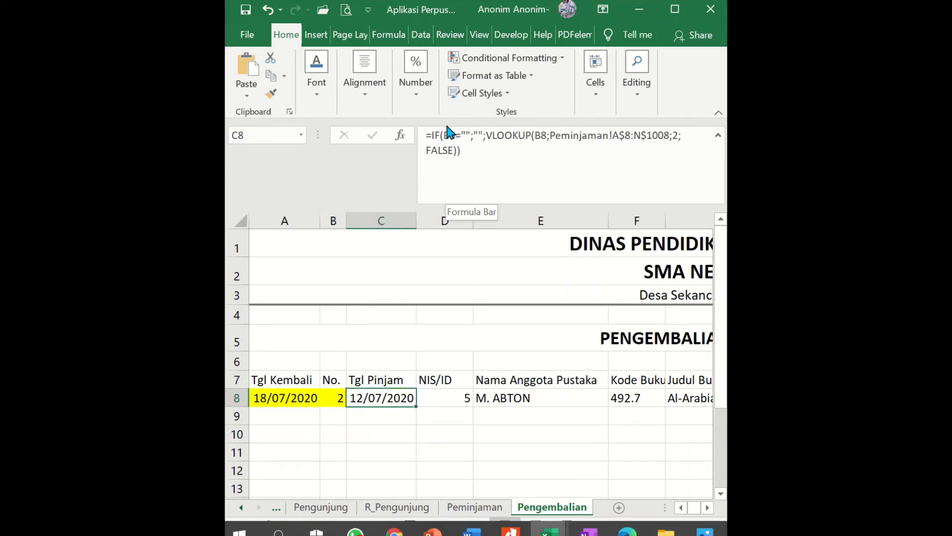
{"action": "key", "text": "Left"}
{"action": "type", "text": "10"}
{"action": "key", "text": "Tab"}
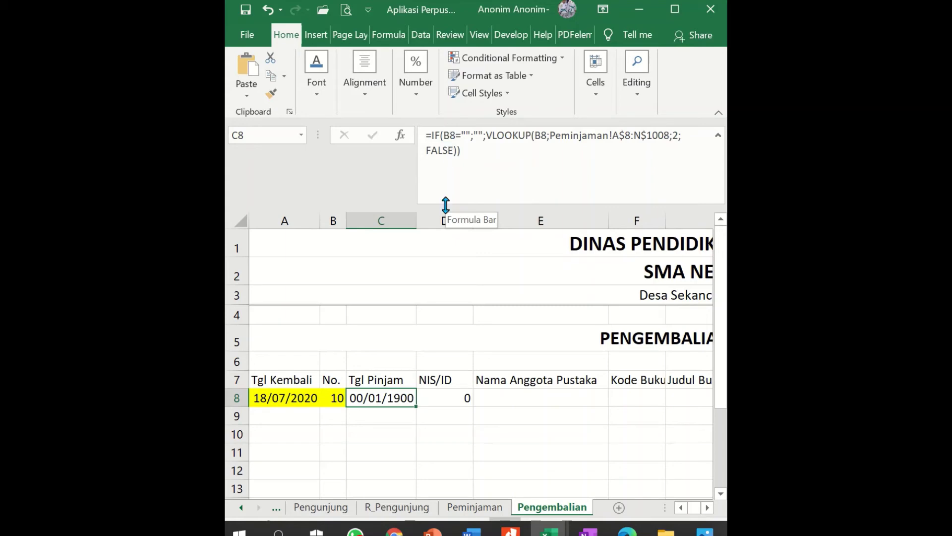
On the Peminjaman sheet, enter 15 Juli 2020 as the Tanggal for loan No. 10 in B17.
{"action": "left_click", "coordinate": [475, 507]}
{"action": "left_click", "coordinate": [342, 435]}
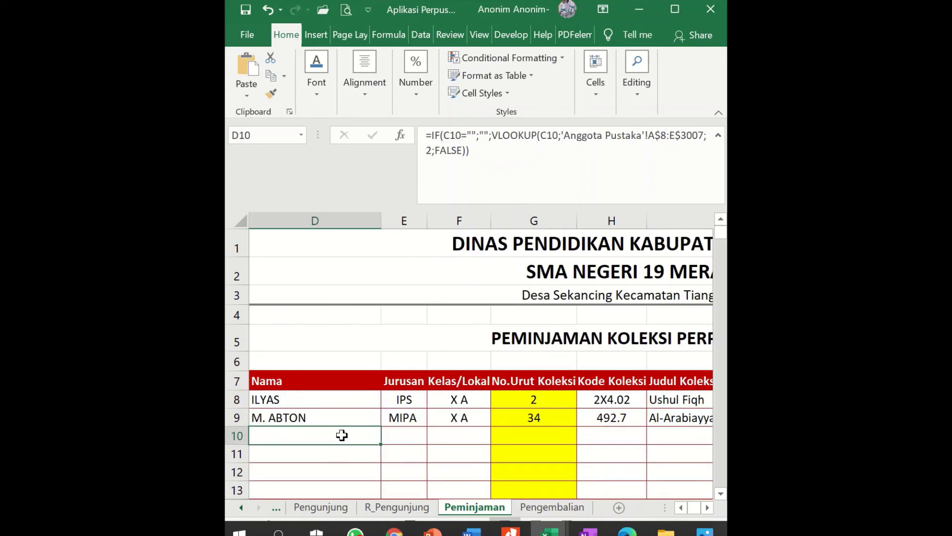
{"action": "key", "text": "Home"}
{"action": "key", "text": "Down"}
{"action": "key", "text": "Down"}
{"action": "key", "text": "Down"}
{"action": "key", "text": "Down"}
{"action": "key", "text": "Down"}
{"action": "key", "text": "Down"}
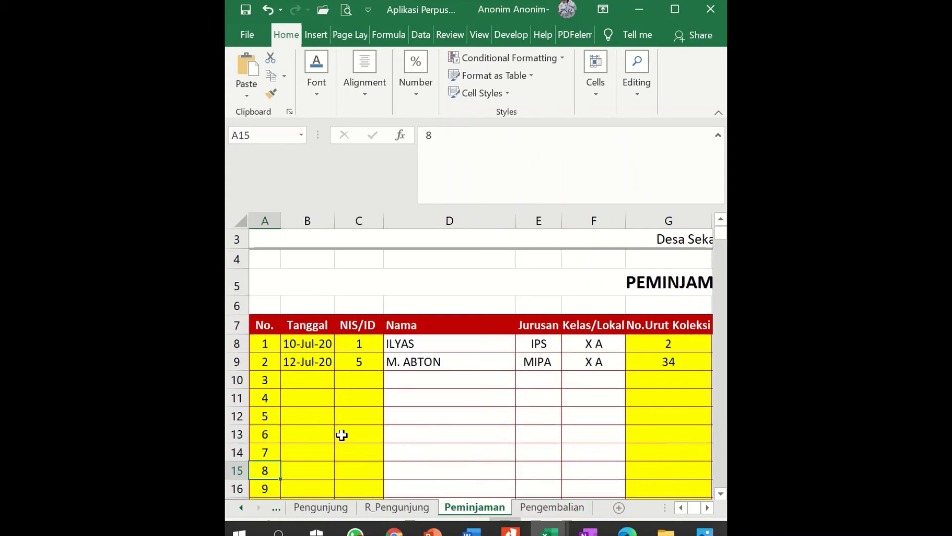
{"action": "key", "text": "Down"}
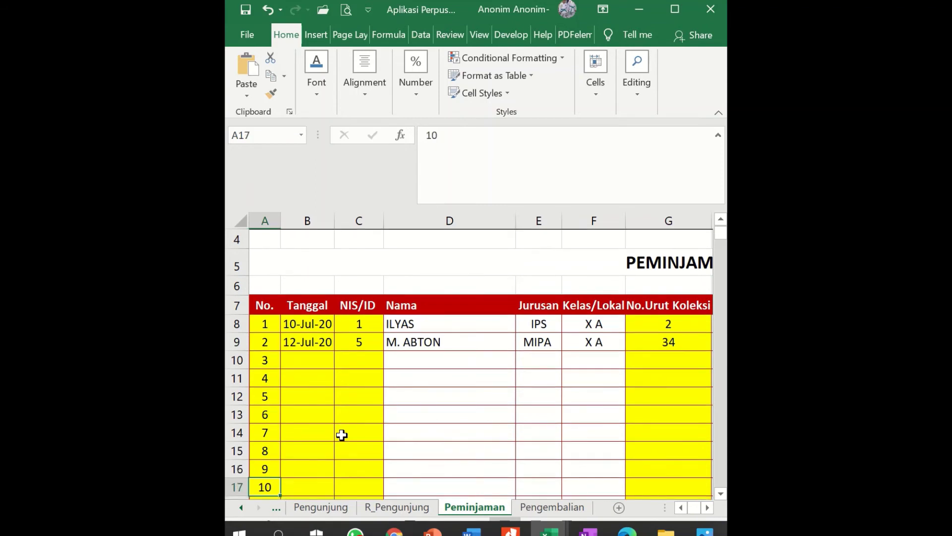
{"action": "key", "text": "Right"}
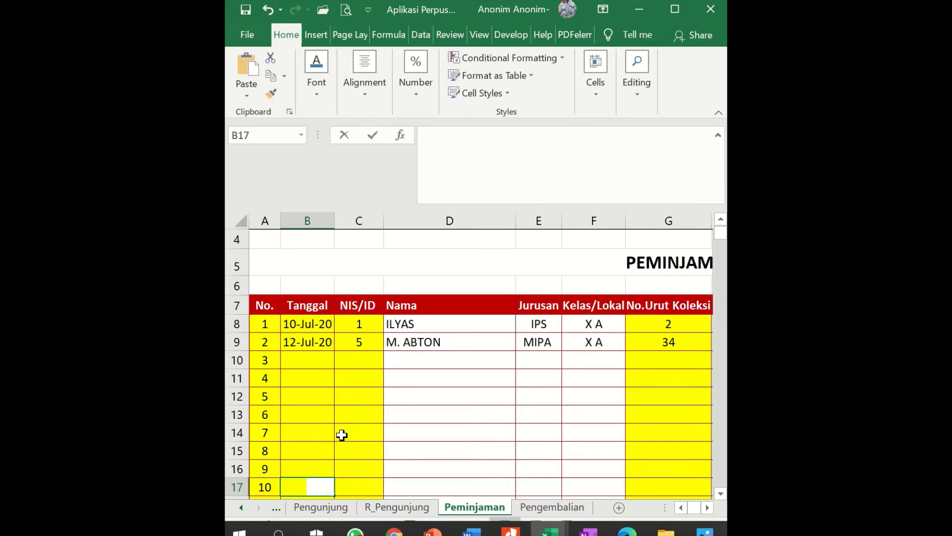
{"action": "type", "text": "15 Juli 2020"}
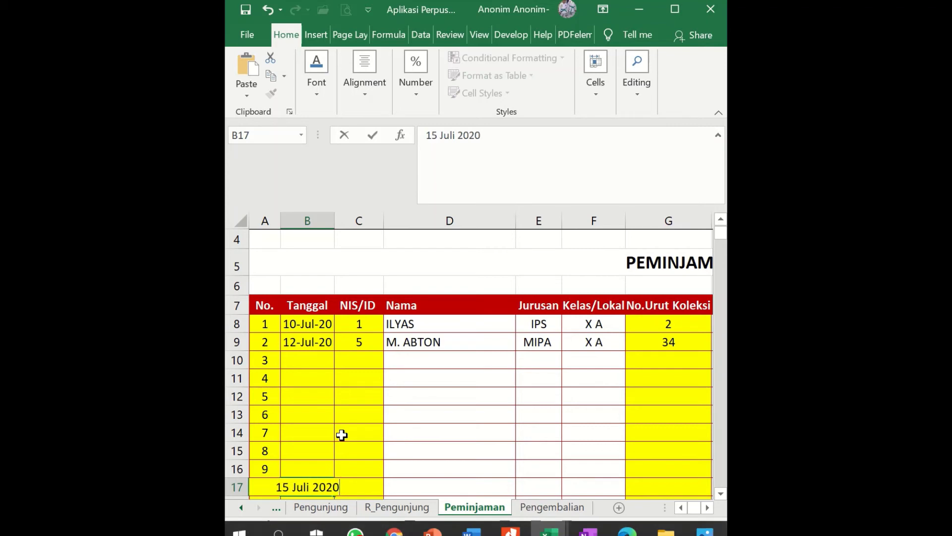
{"action": "key", "text": "Tab"}
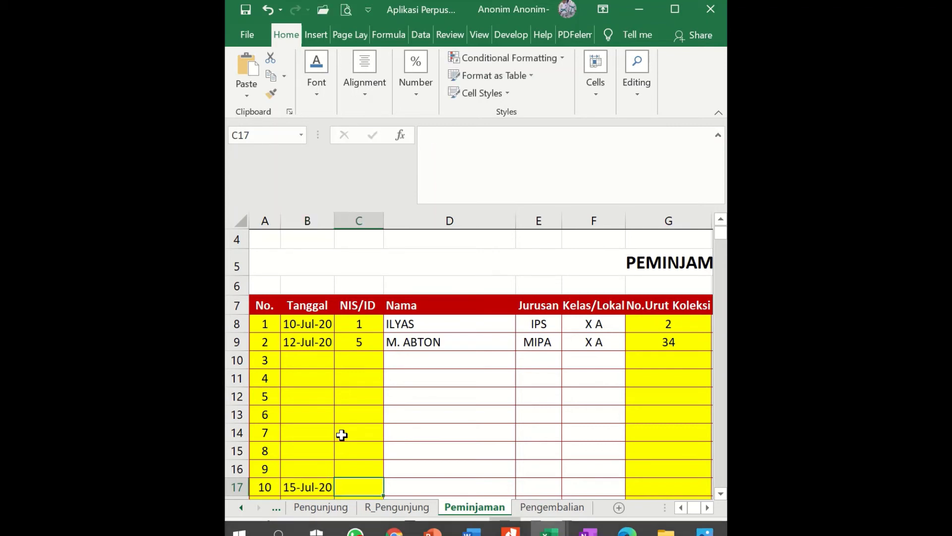
Enter the borrower's NIS/ID in C17 and 100 as the No.Urut Koleksi in G17.
{"action": "type", "text": "45"}
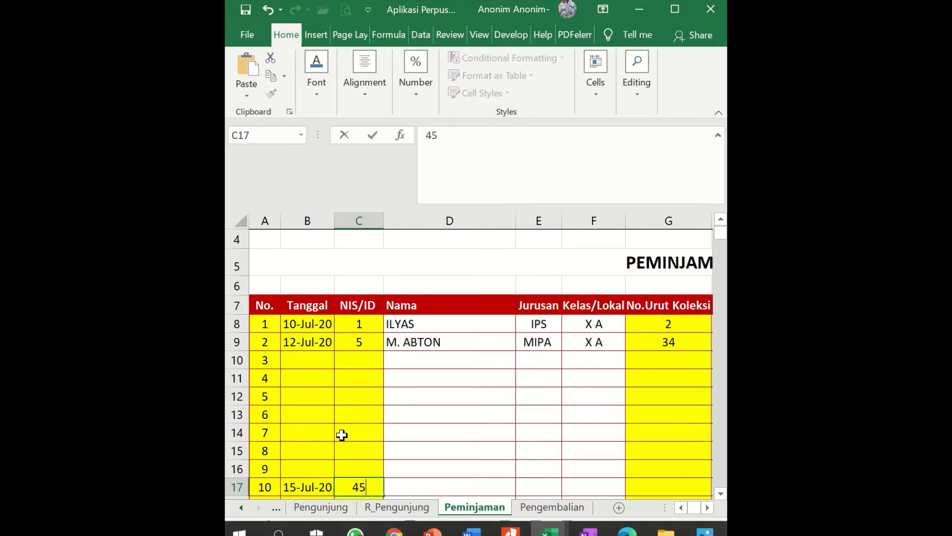
{"action": "key", "text": "Tab"}
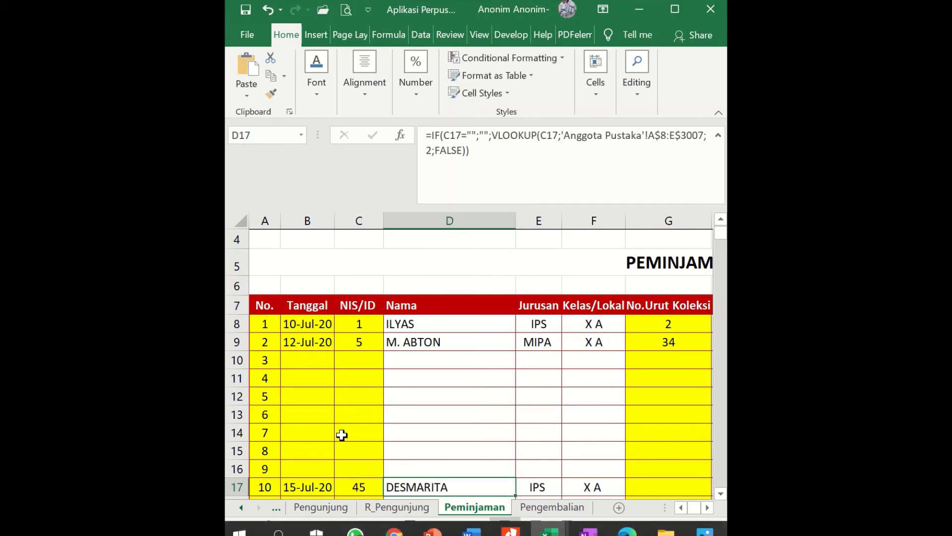
{"action": "key", "text": "Tab"}
{"action": "key", "text": "Tab"}
{"action": "key", "text": "Tab"}
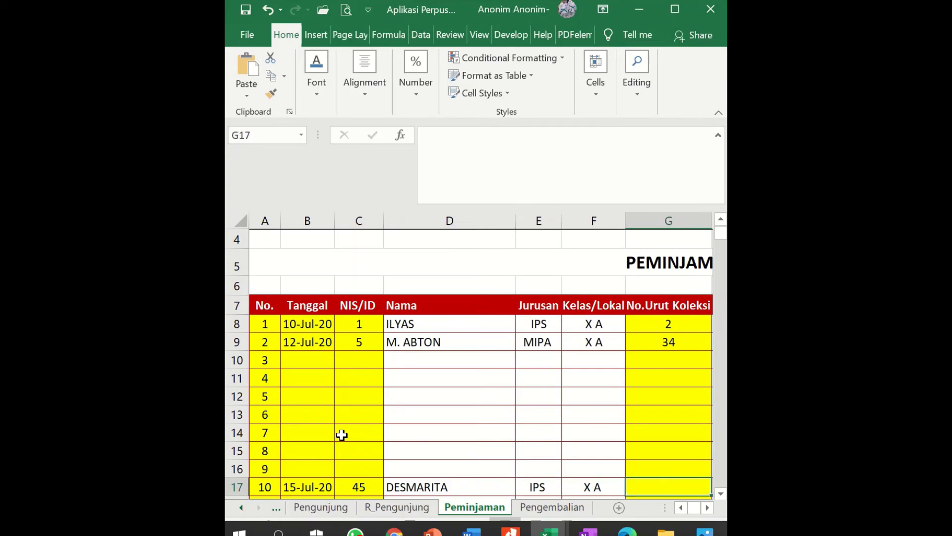
{"action": "type", "text": "100"}
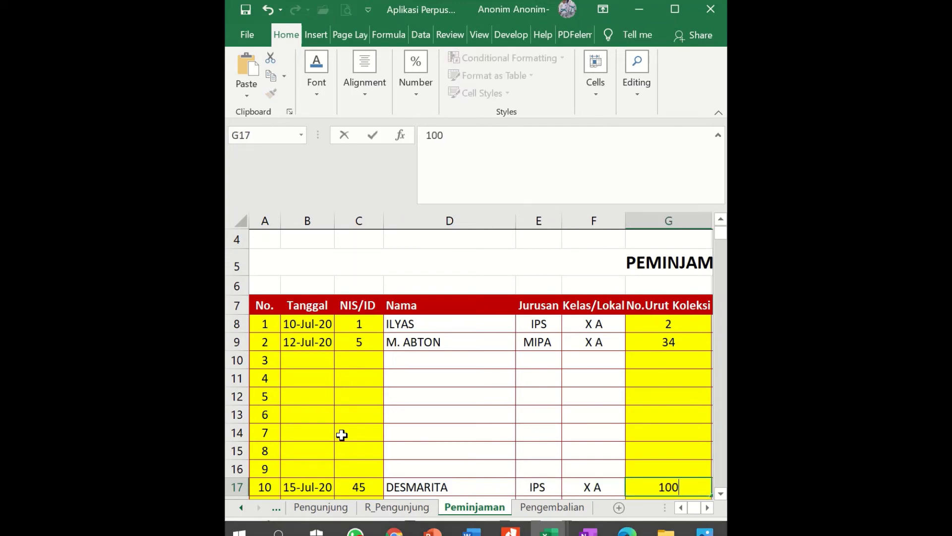
{"action": "key", "text": "Tab"}
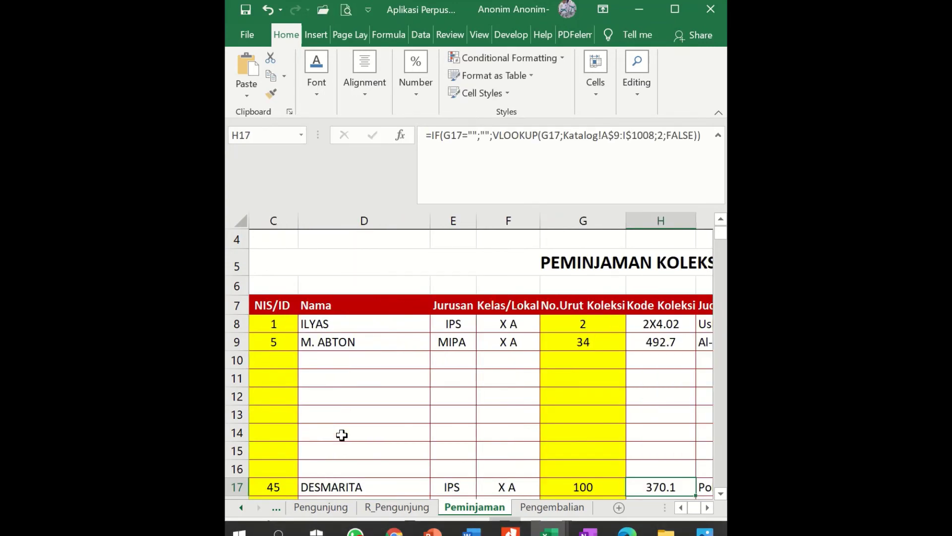
Check the book details looked up for loan No. 10 across row 17, through the Jumlah column.
{"action": "key", "text": "Tab"}
{"action": "key", "text": "Tab"}
{"action": "key", "text": "Tab"}
{"action": "key", "text": "Tab"}
{"action": "key", "text": "Tab"}
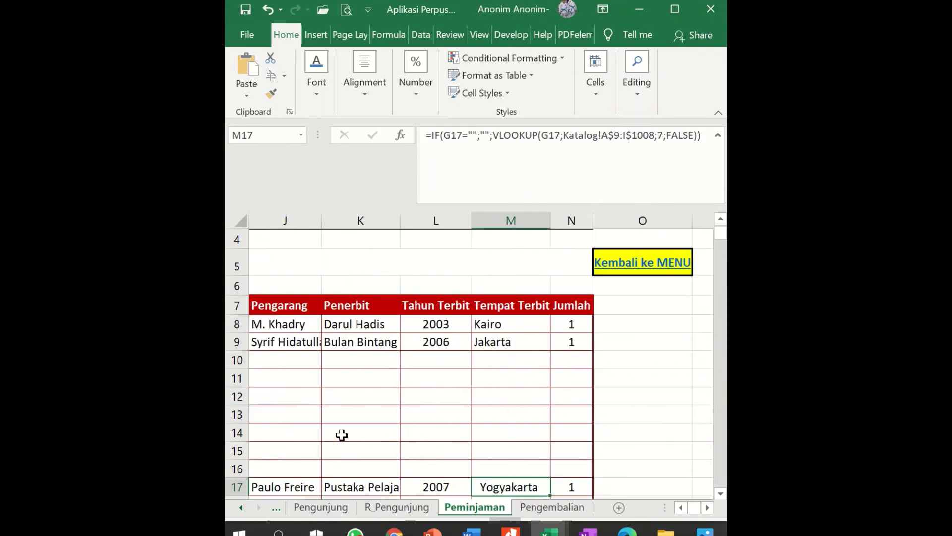
{"action": "key", "text": "Tab"}
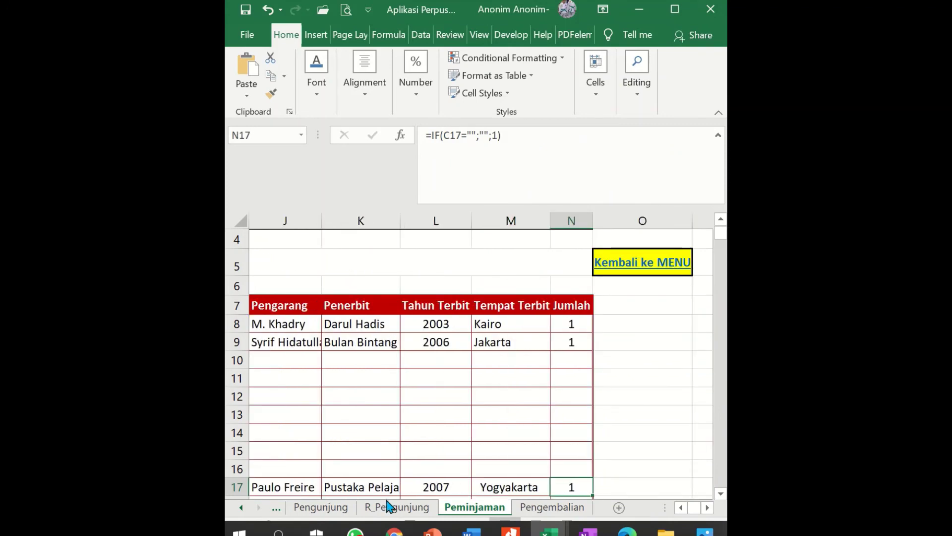
Return to the Pengembalian sheet and check the borrower and book details, Jml Hari and Denda for loan No. 10 in row 8.
{"action": "left_click", "coordinate": [548, 508]}
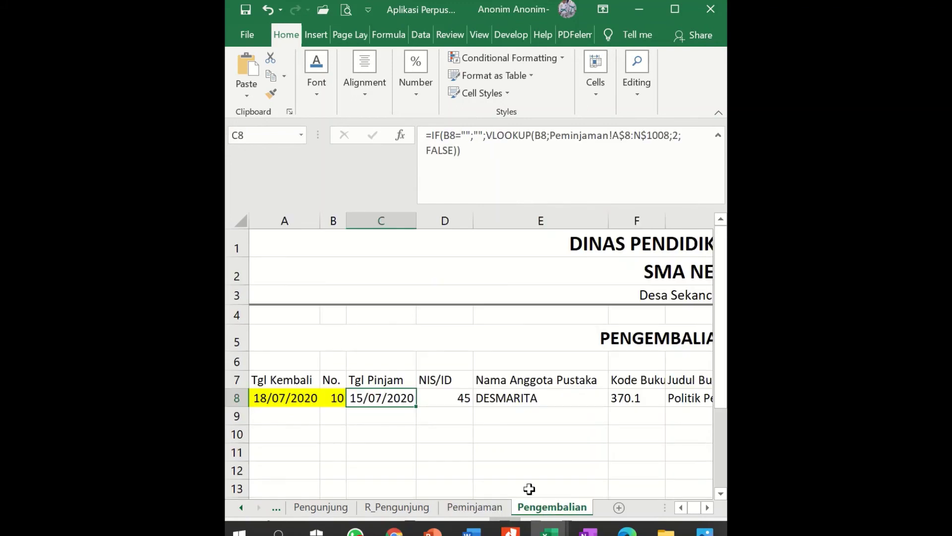
{"action": "left_click", "coordinate": [506, 404]}
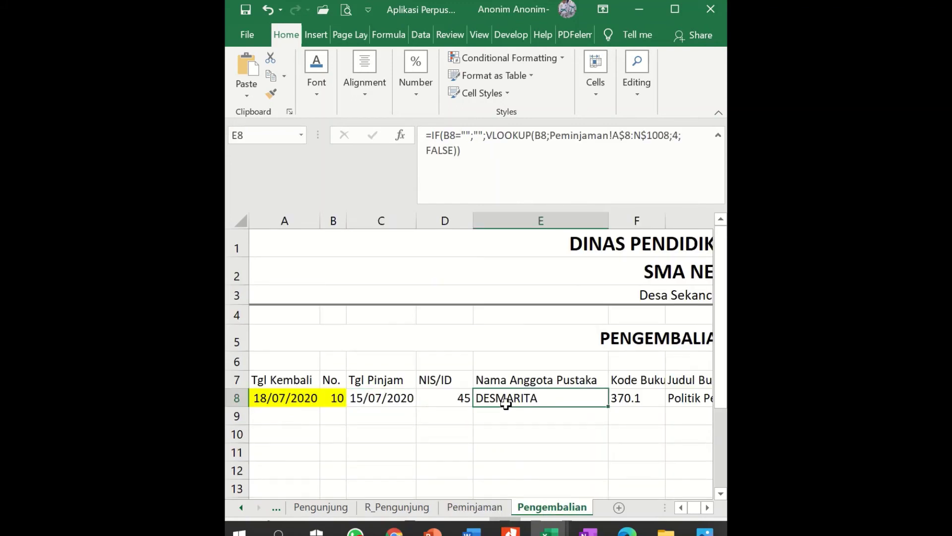
{"action": "key", "text": "Right"}
{"action": "key", "text": "Right"}
{"action": "key", "text": "Left"}
{"action": "key", "text": "Home"}
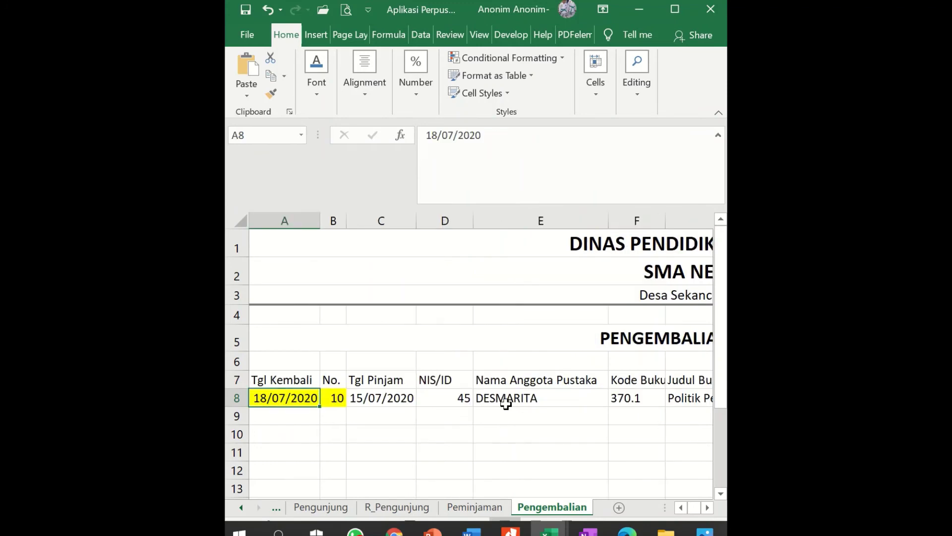
{"action": "key", "text": "Right"}
{"action": "key", "text": "Right"}
{"action": "key", "text": "Left"}
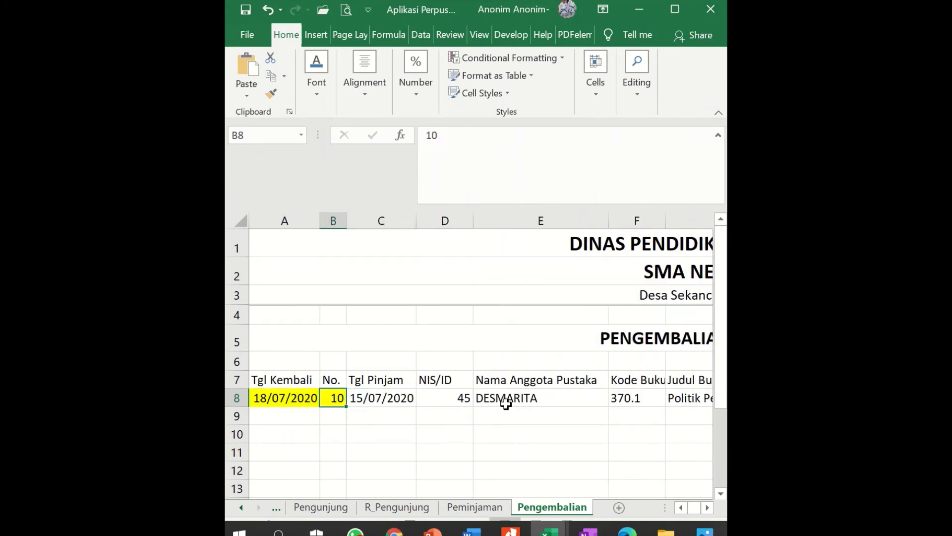
{"action": "key", "text": "Left"}
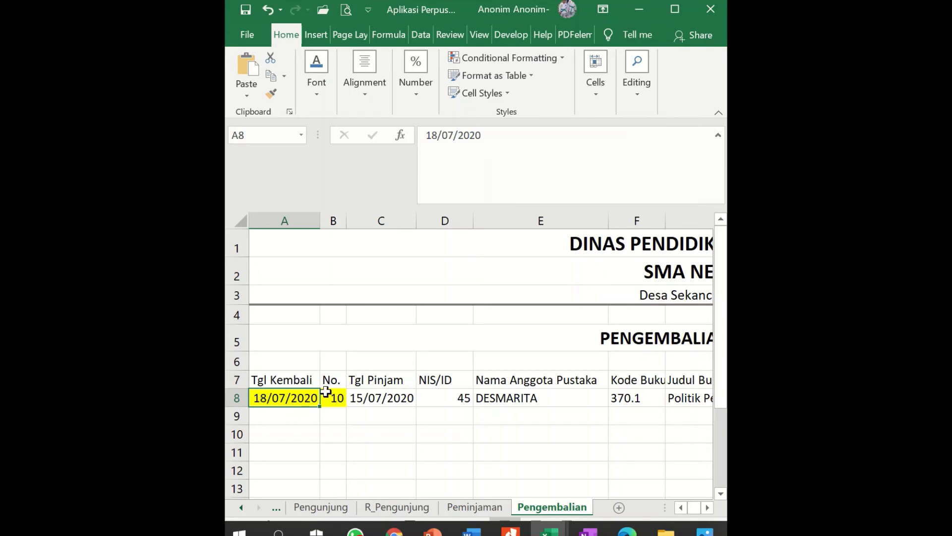
{"action": "key", "text": "ctrl+Right"}
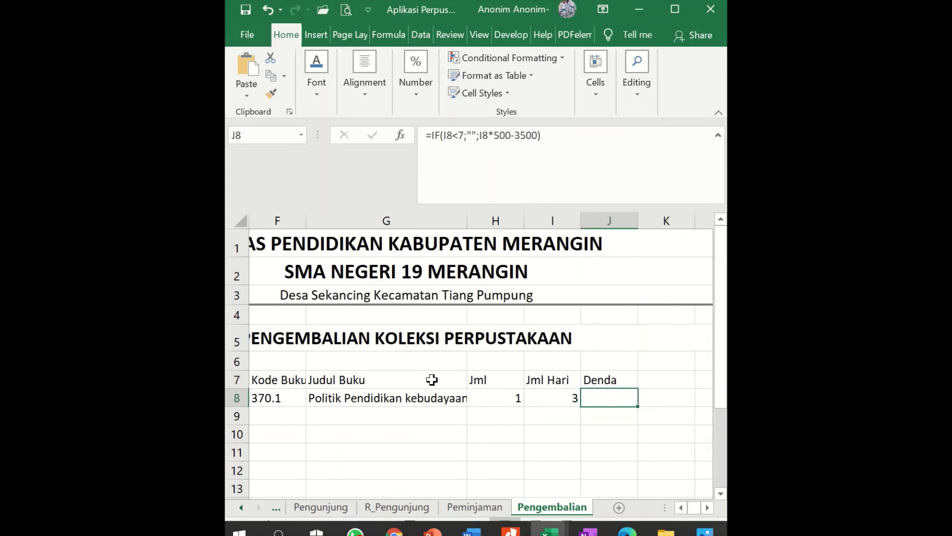
{"action": "key", "text": "ctrl+Left"}
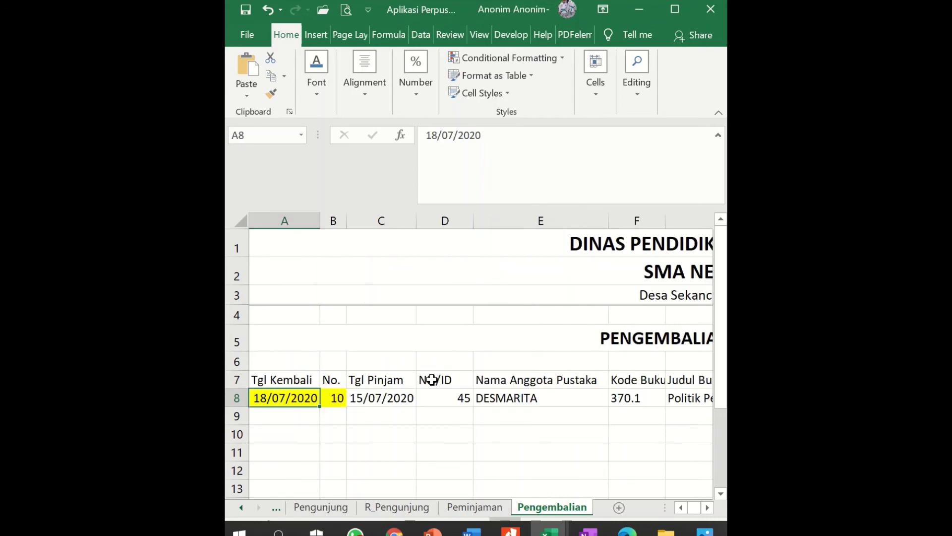
Set the Tgl Kembali in A8 to 22/07/2020 and check the resulting Denda and Jml Hari in row 8.
{"action": "left_click", "coordinate": [436, 136]}
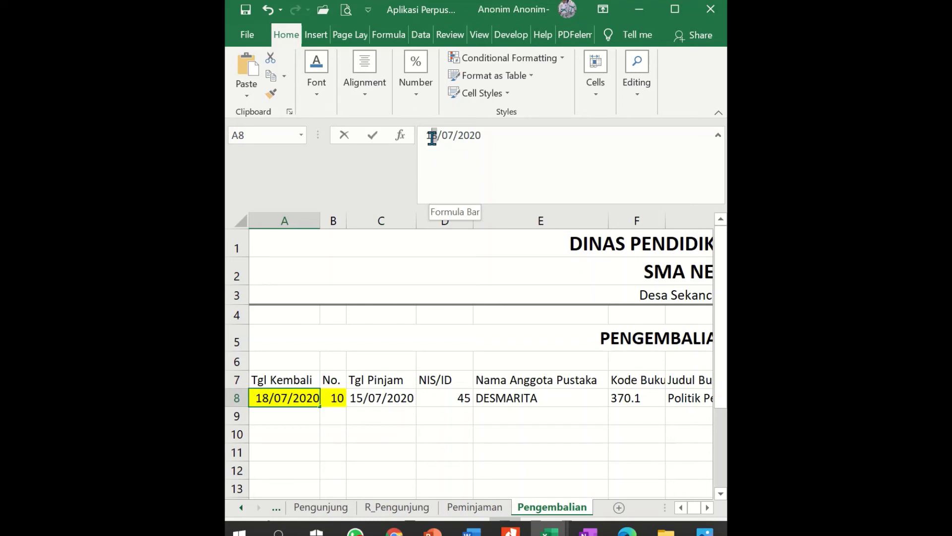
{"action": "double_click", "coordinate": [432, 136]}
{"action": "key", "text": "BackSpace"}
{"action": "type", "text": "2"}
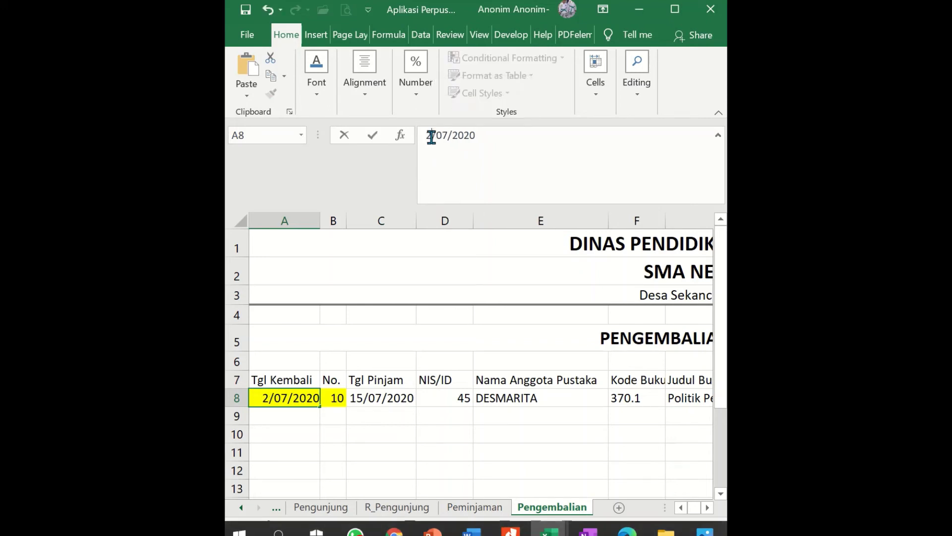
{"action": "type", "text": "2"}
{"action": "key", "text": "Tab"}
{"action": "key", "text": "ctrl+Right"}
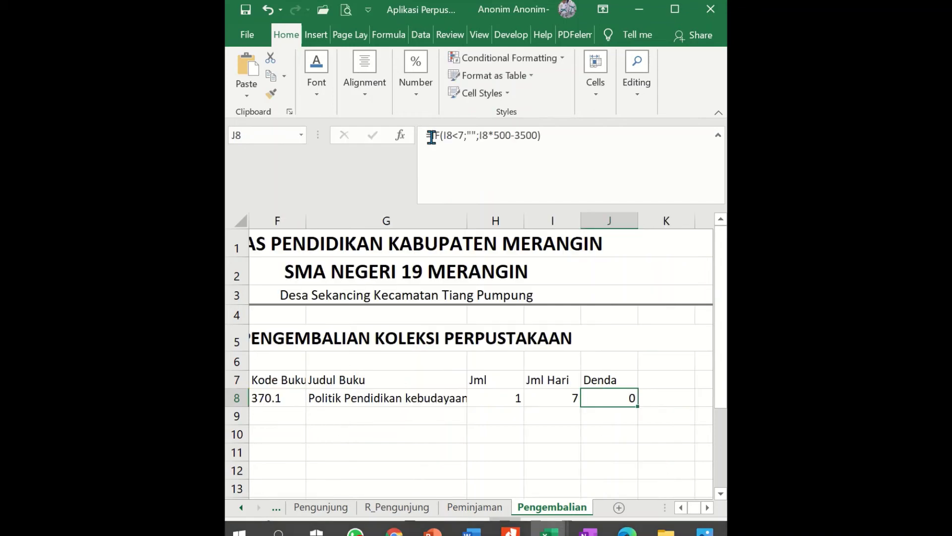
{"action": "key", "text": "Left"}
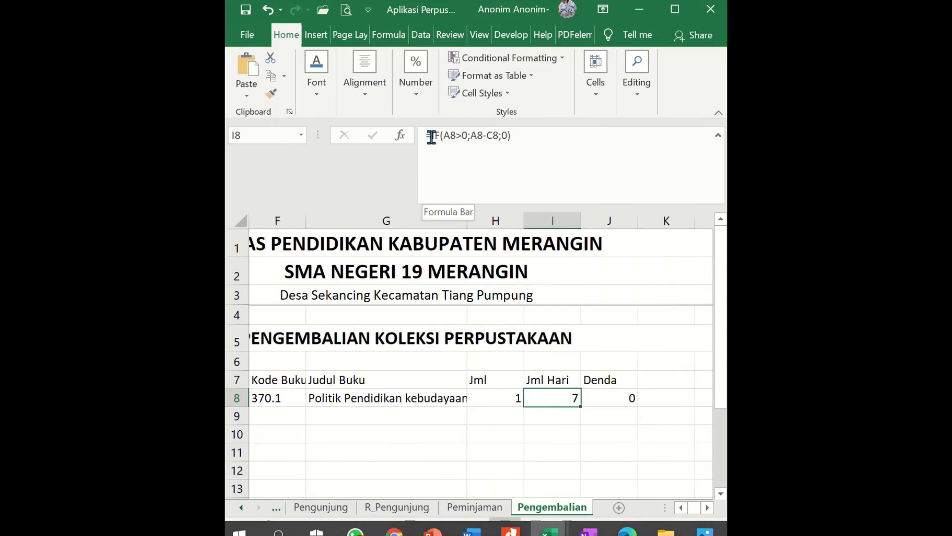
Set the Tgl Kembali in A8 to 30/07/2020 and check the recalculated Jml Hari and Denda in row 8.
{"action": "key", "text": "ctrl+Left"}
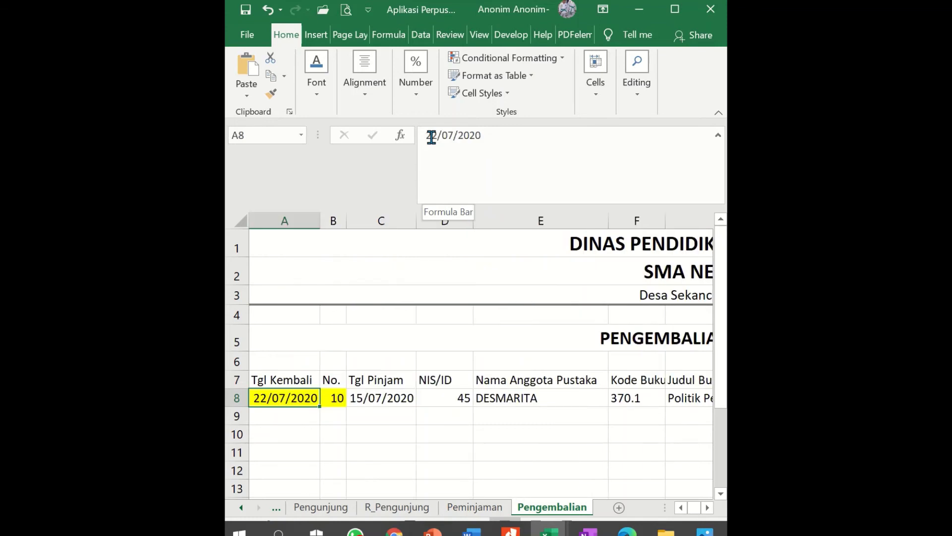
{"action": "left_click_drag", "start_coordinate": [438, 135], "coordinate": [423, 135]}
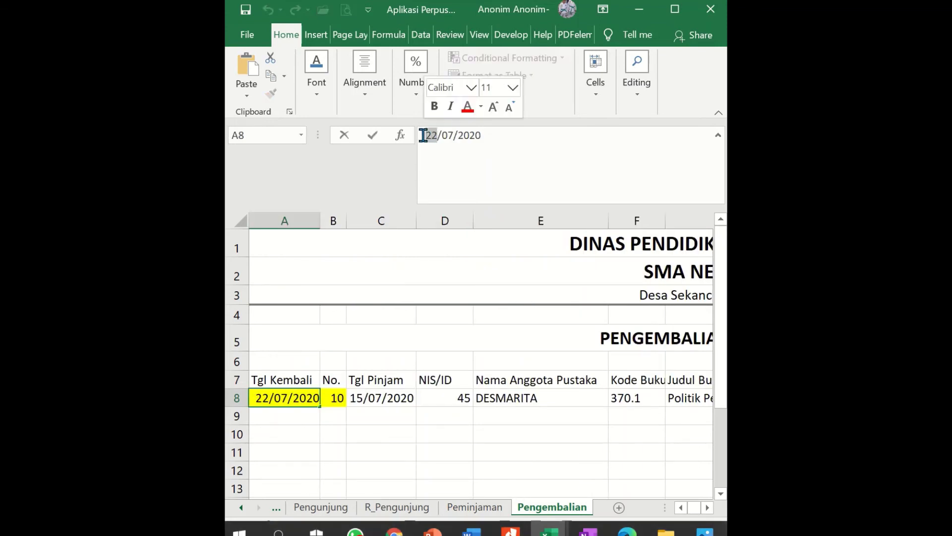
{"action": "type", "text": "30"}
{"action": "key", "text": "Tab"}
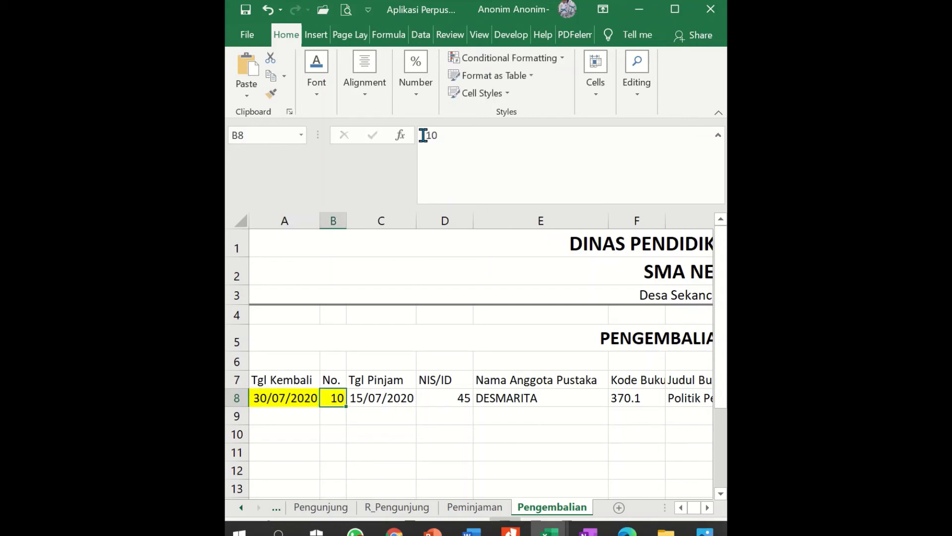
{"action": "key", "text": "ctrl+Right"}
{"action": "key", "text": "Left"}
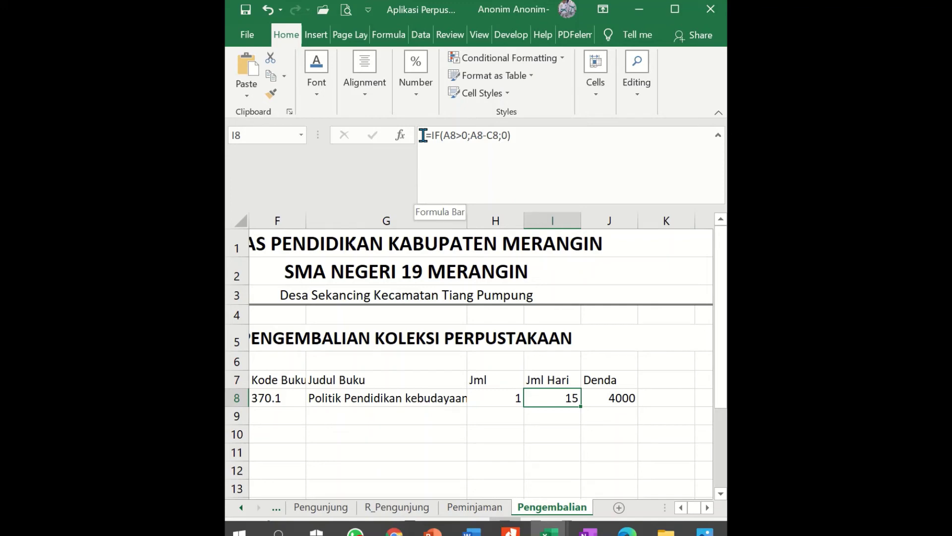
{"action": "key", "text": "Right"}
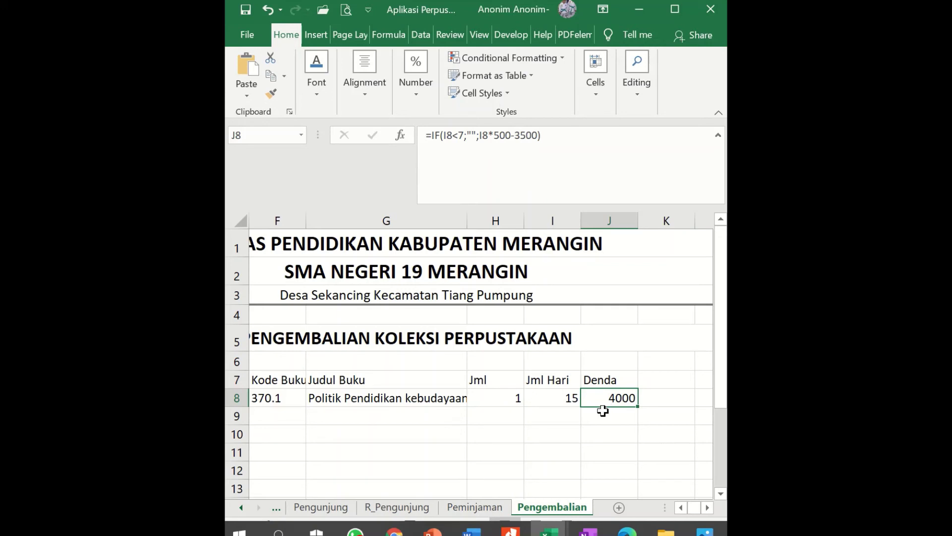
{"action": "left_click", "coordinate": [570, 397]}
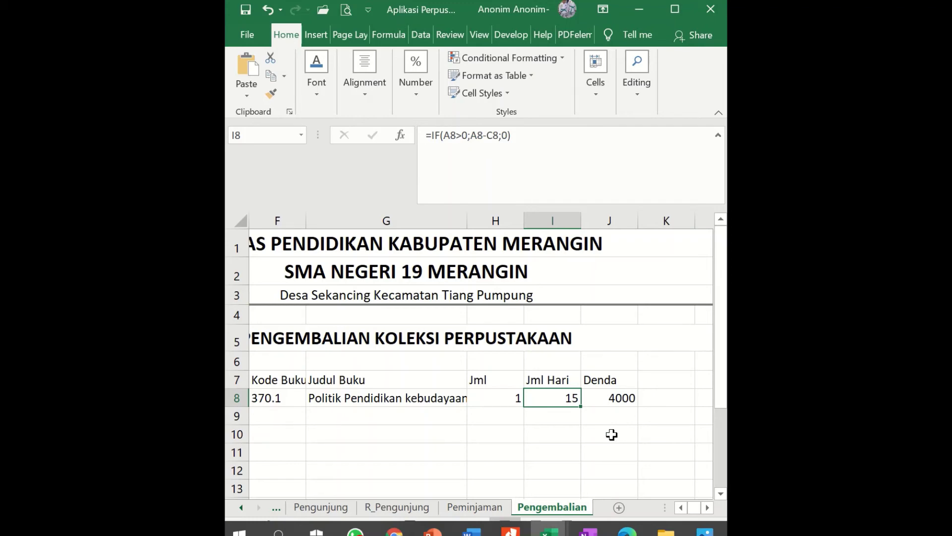
{"action": "left_click", "coordinate": [624, 401]}
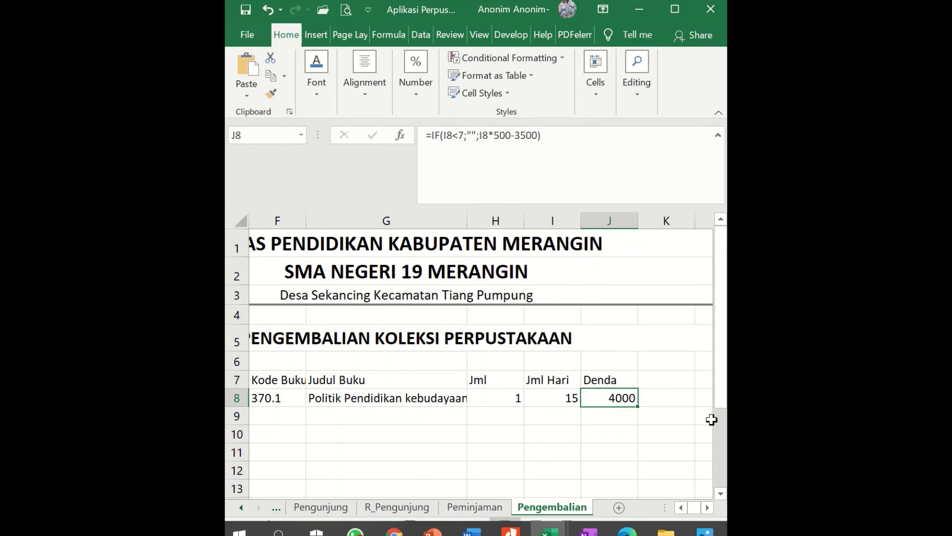
{"action": "left_click", "coordinate": [674, 397]}
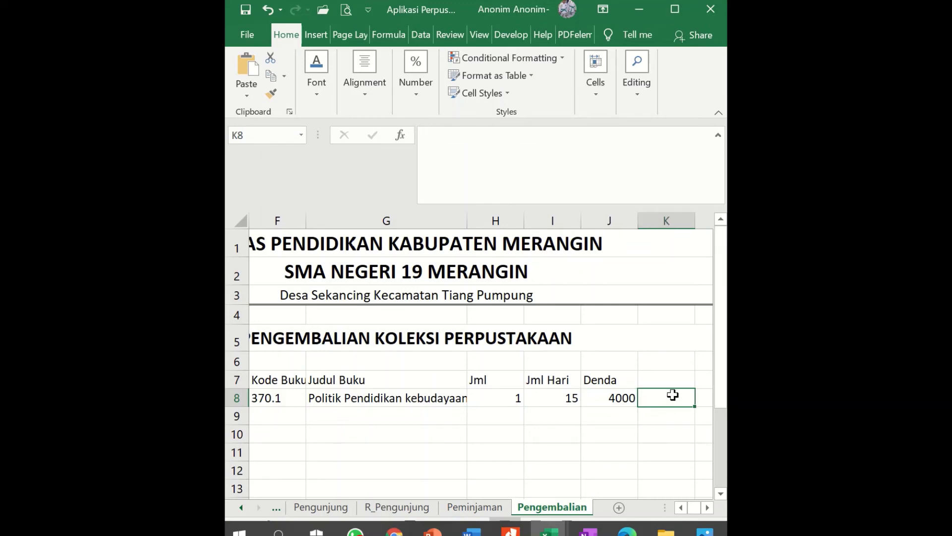
Review the cells of row 8 on the Pengembalian sheet from Tgl Kembali through Jml Hari.
{"action": "key", "text": "Home"}
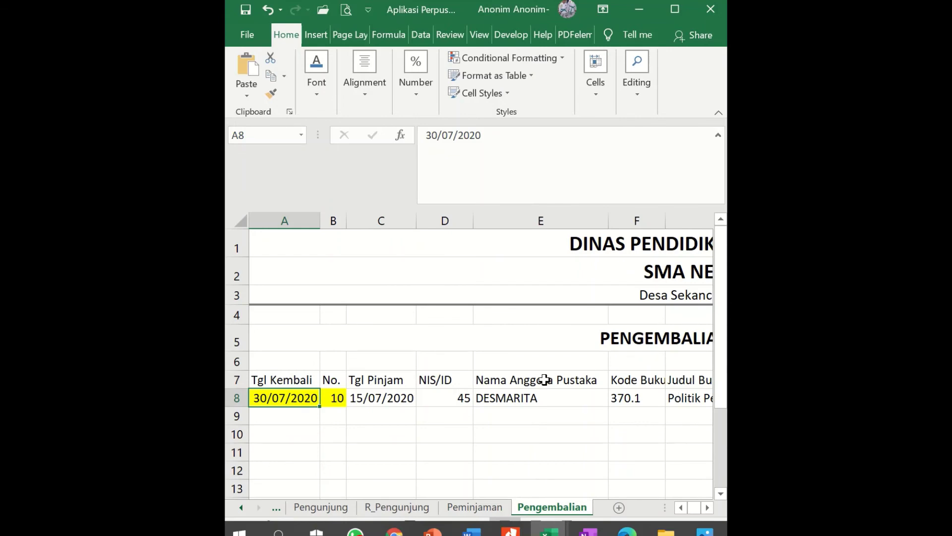
{"action": "key", "text": "Right"}
{"action": "key", "text": "Right"}
{"action": "key", "text": "Right"}
{"action": "key", "text": "Right"}
{"action": "key", "text": "Right"}
{"action": "key", "text": "Right"}
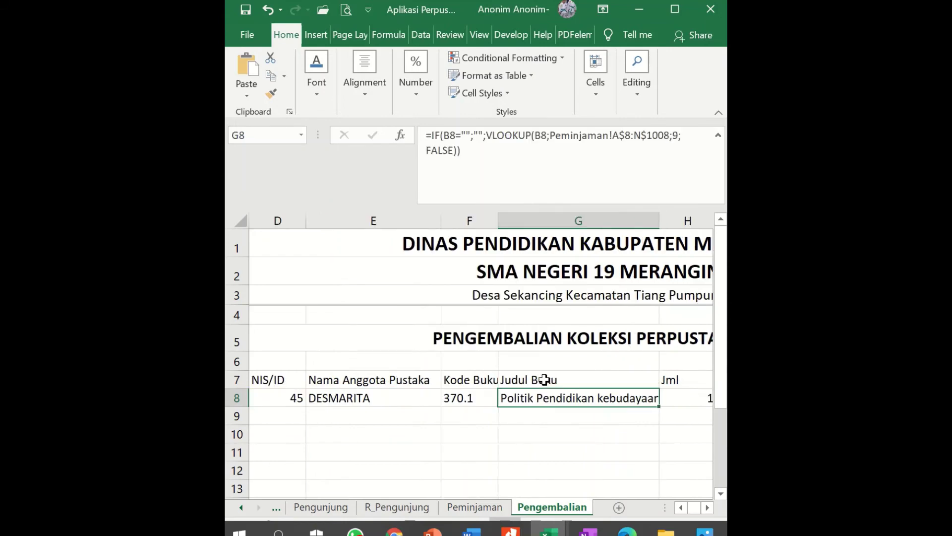
{"action": "key", "text": "Right"}
{"action": "key", "text": "Right"}
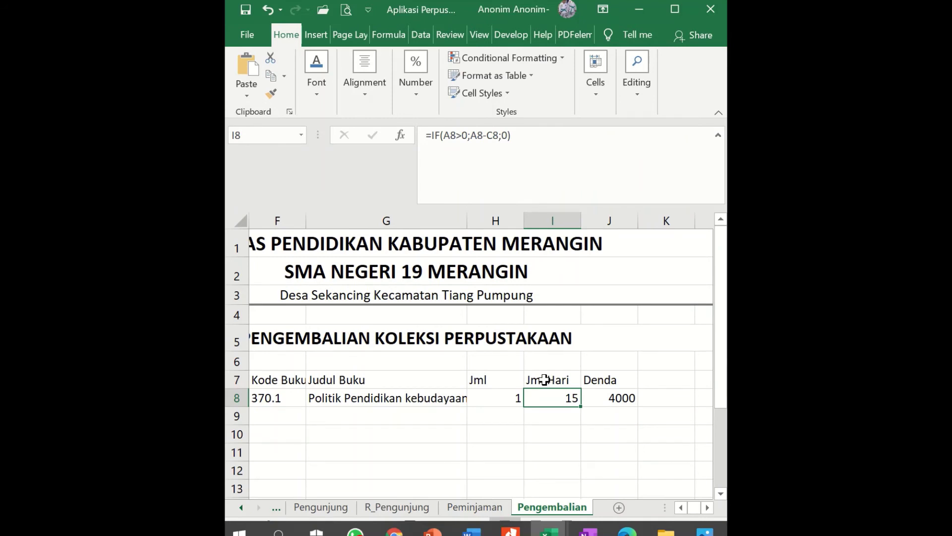
Examine the yellow entry cells A8:B8 and compare the Tgl Pinjam formula in C8 with the Nama formula in D8 of the Peminjaman sheet.
{"action": "key", "text": "Home"}
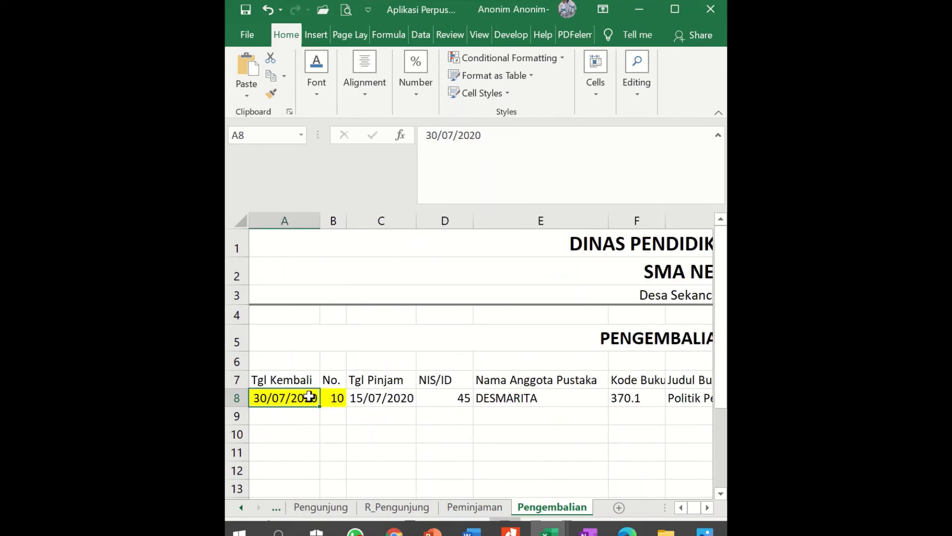
{"action": "left_click_drag", "start_coordinate": [310, 395], "coordinate": [332, 396]}
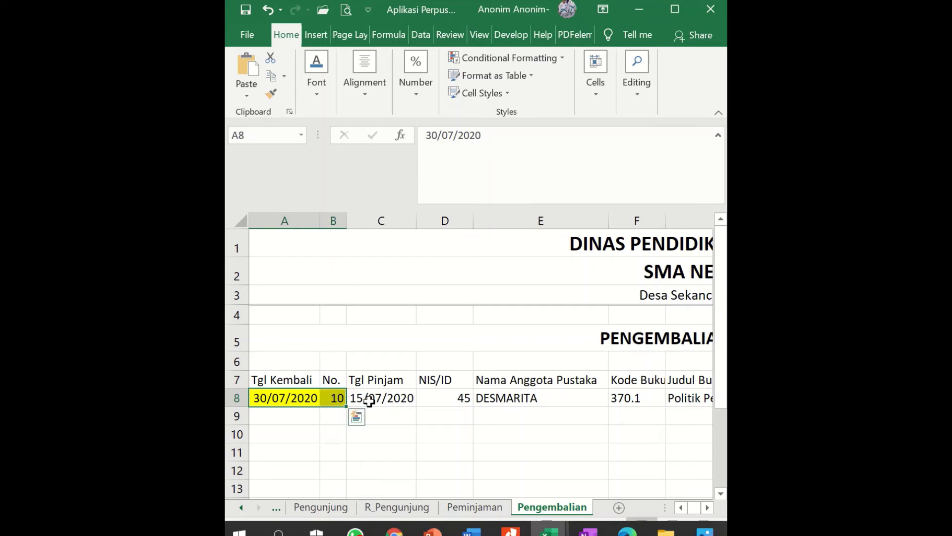
{"action": "left_click", "coordinate": [335, 398]}
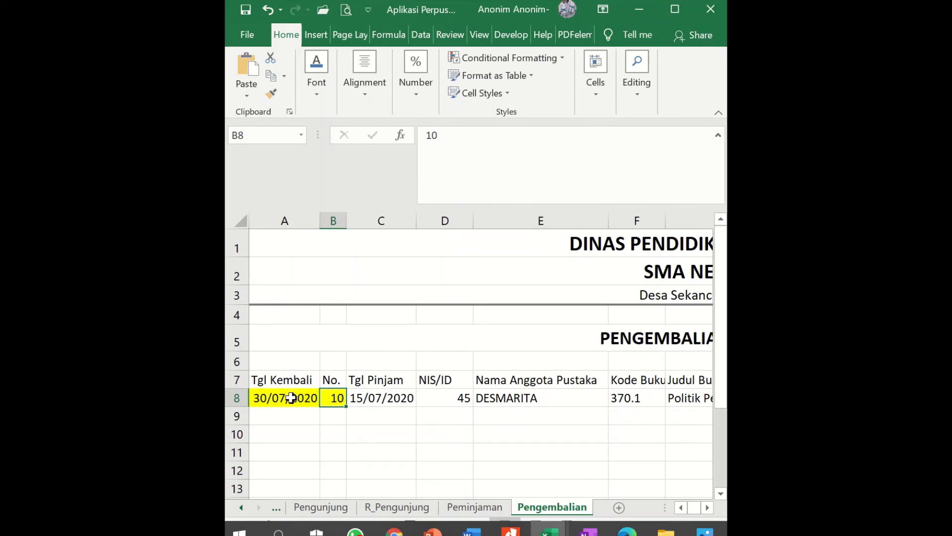
{"action": "left_click", "coordinate": [378, 396]}
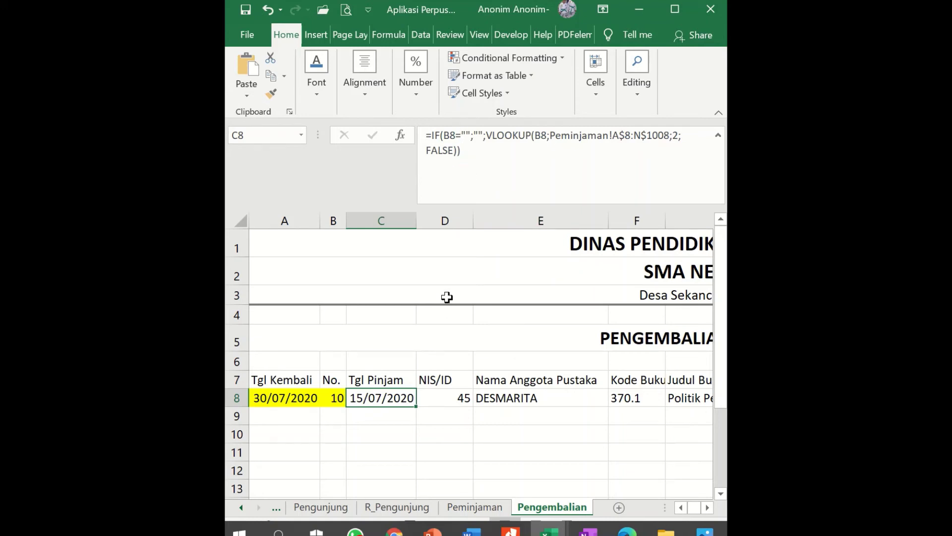
{"action": "left_click", "coordinate": [475, 506]}
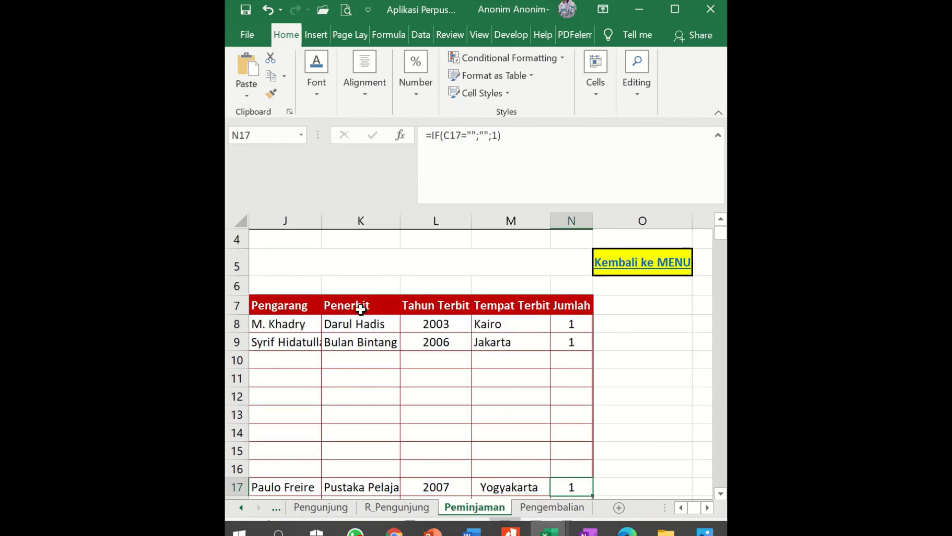
{"action": "left_click", "coordinate": [304, 327]}
{"action": "key", "text": "Home"}
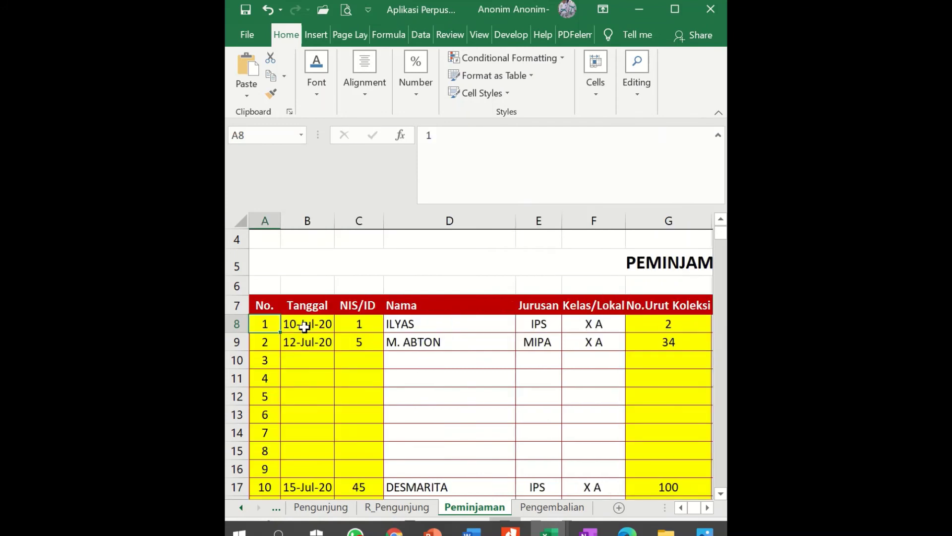
{"action": "left_click", "coordinate": [414, 326]}
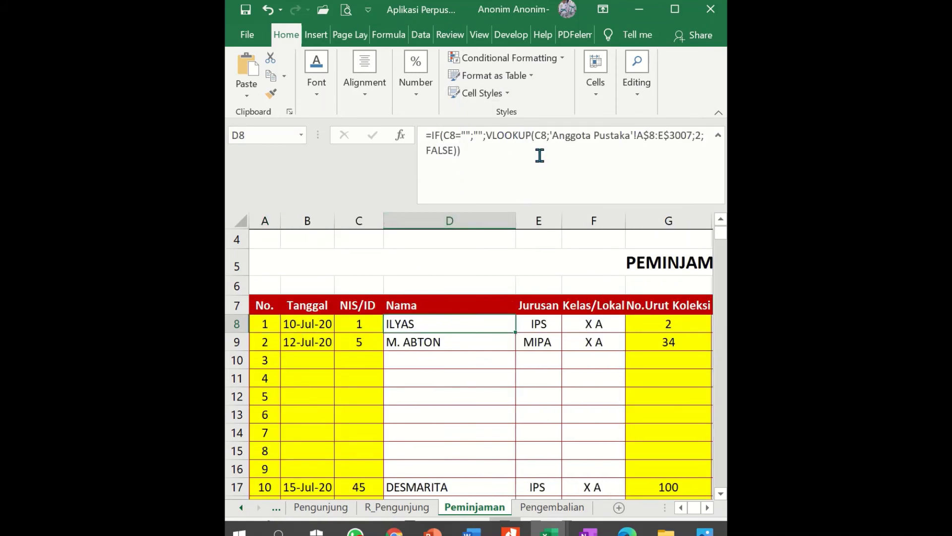
{"action": "left_click", "coordinate": [552, 506]}
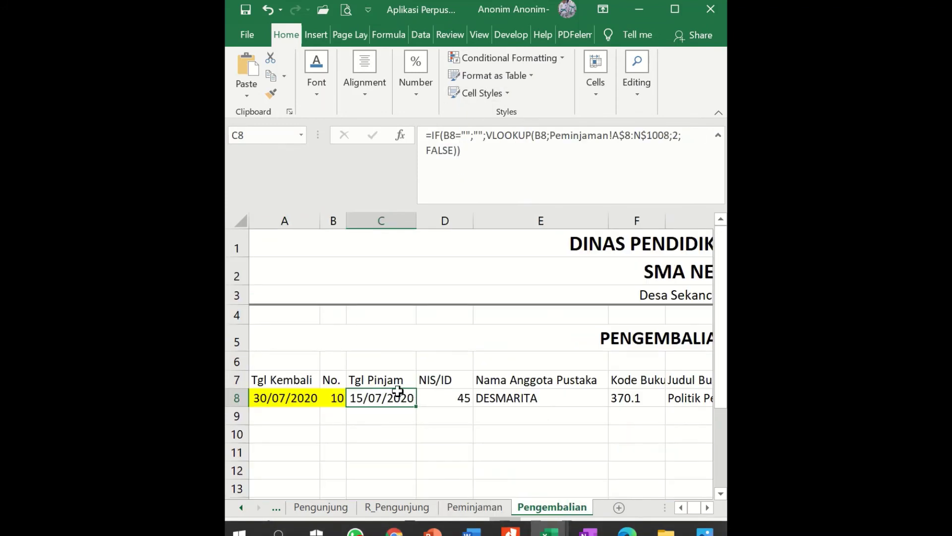
Compare the VLOOKUP table range in Pengembalian C8 with the one in Peminjaman D8, leaving both formulas unedited.
{"action": "left_click", "coordinate": [449, 138]}
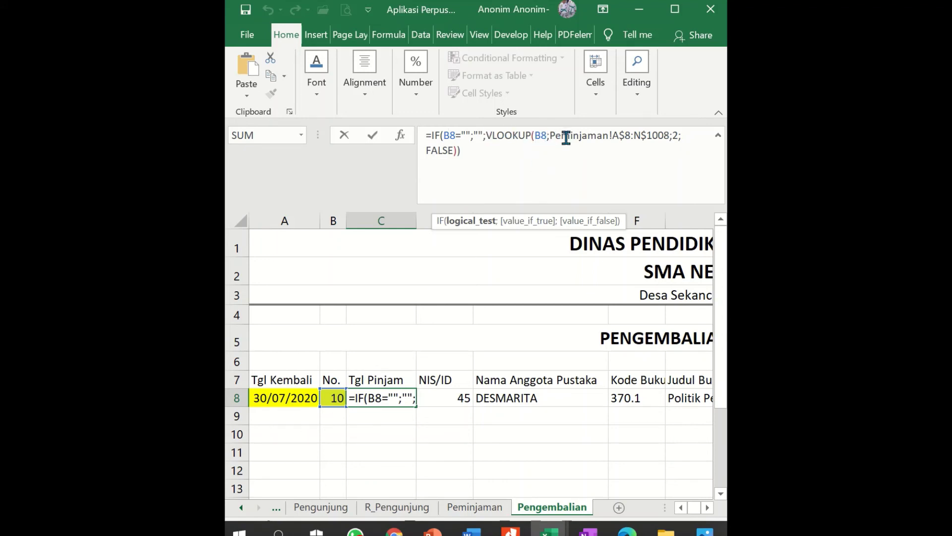
{"action": "left_click_drag", "start_coordinate": [550, 139], "coordinate": [671, 137]}
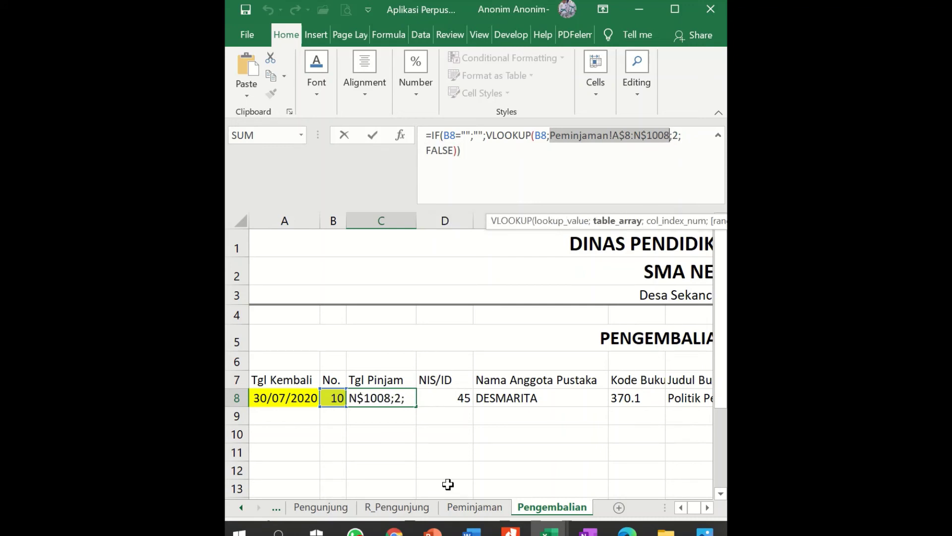
{"action": "key", "text": "Escape"}
{"action": "left_click", "coordinate": [453, 508]}
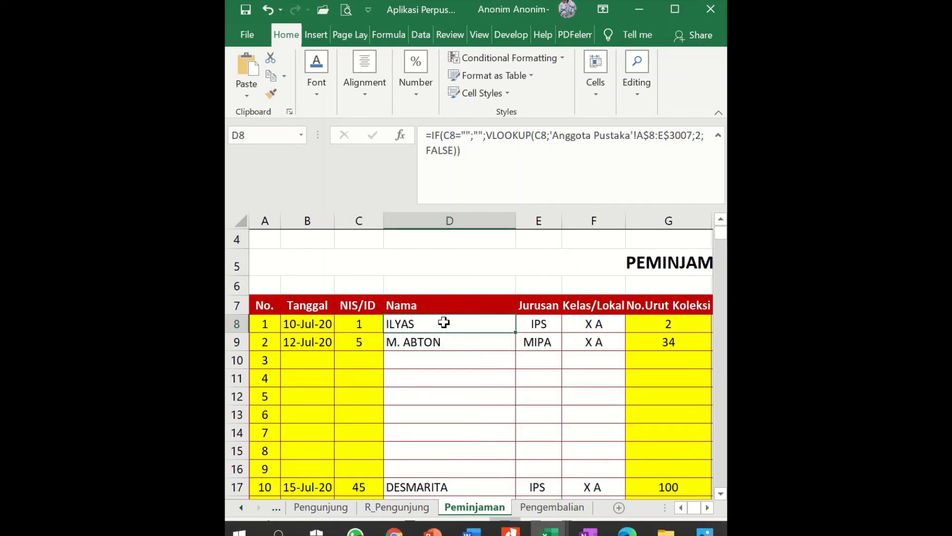
{"action": "left_click_drag", "start_coordinate": [552, 136], "coordinate": [691, 139]}
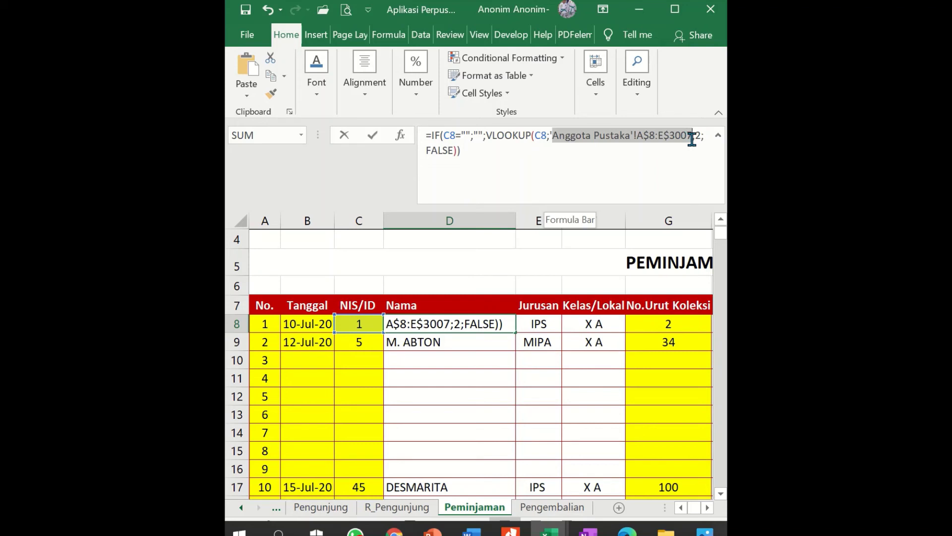
{"action": "left_click_drag", "start_coordinate": [692, 138], "coordinate": [692, 137]}
{"action": "key", "text": "Escape"}
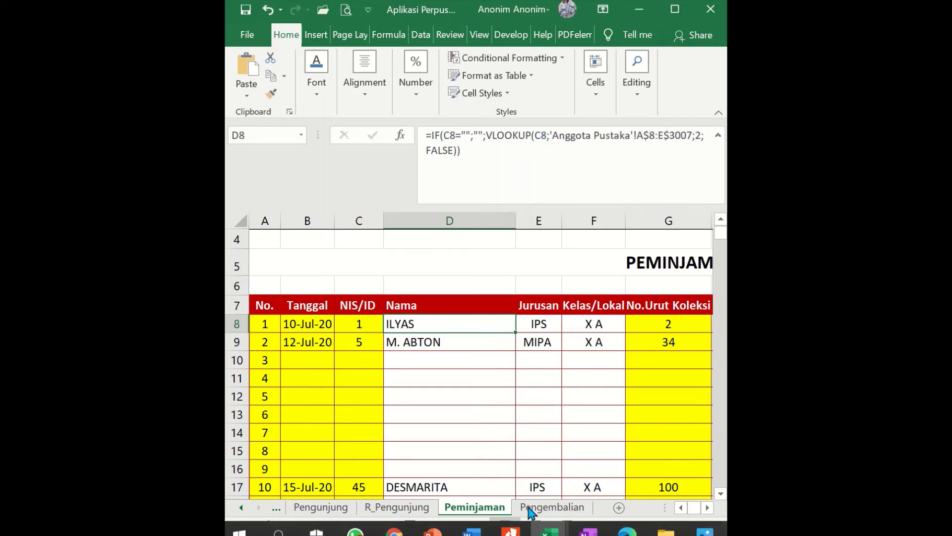
{"action": "left_click", "coordinate": [552, 507]}
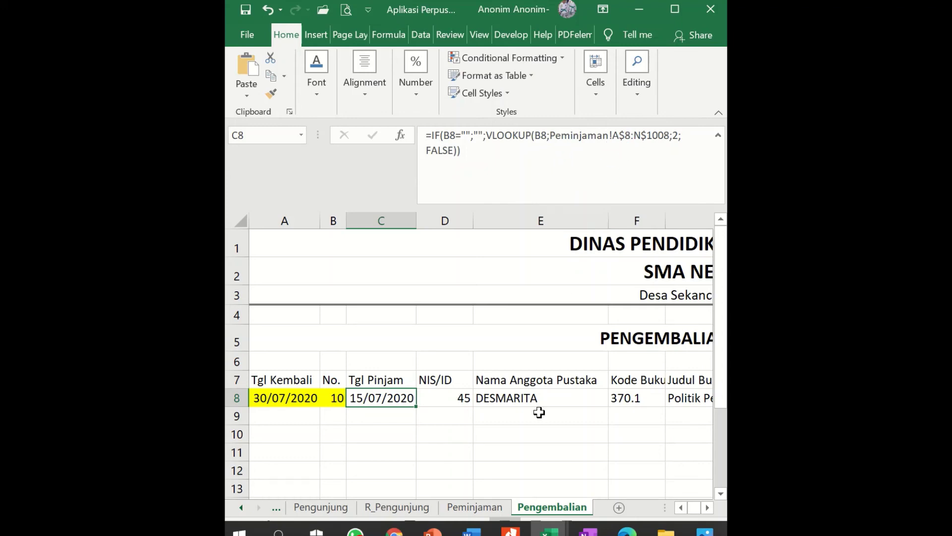
Check the extent of the Peminjaman table from No. in A8 to the Jumlah column in its last row, N1008.
{"action": "left_click", "coordinate": [496, 509]}
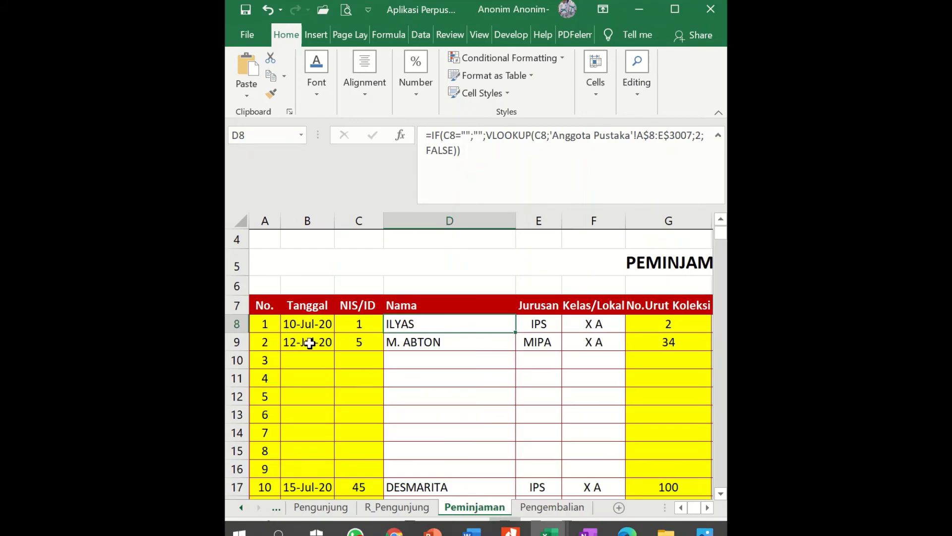
{"action": "left_click", "coordinate": [255, 323]}
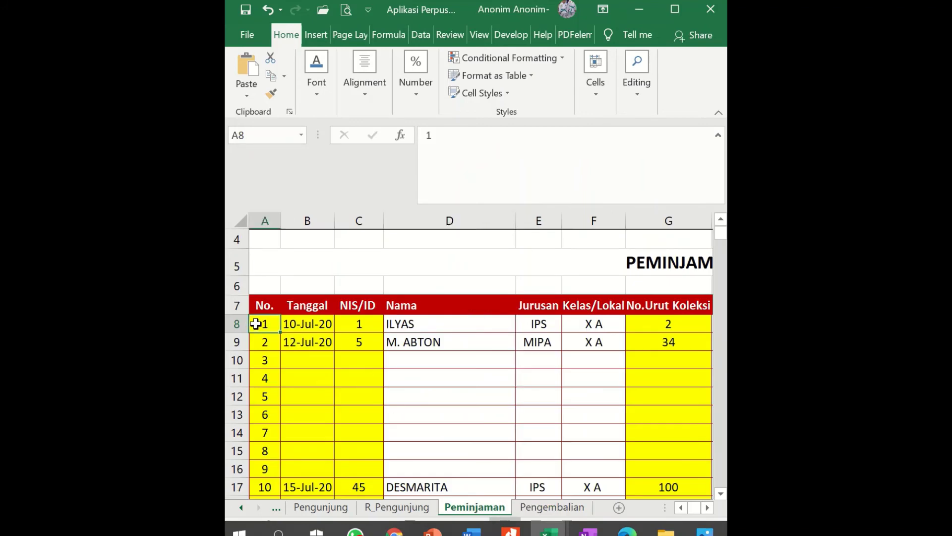
{"action": "scroll", "coordinate": [285, 332], "scroll_direction": "down", "scroll_amount": 20}
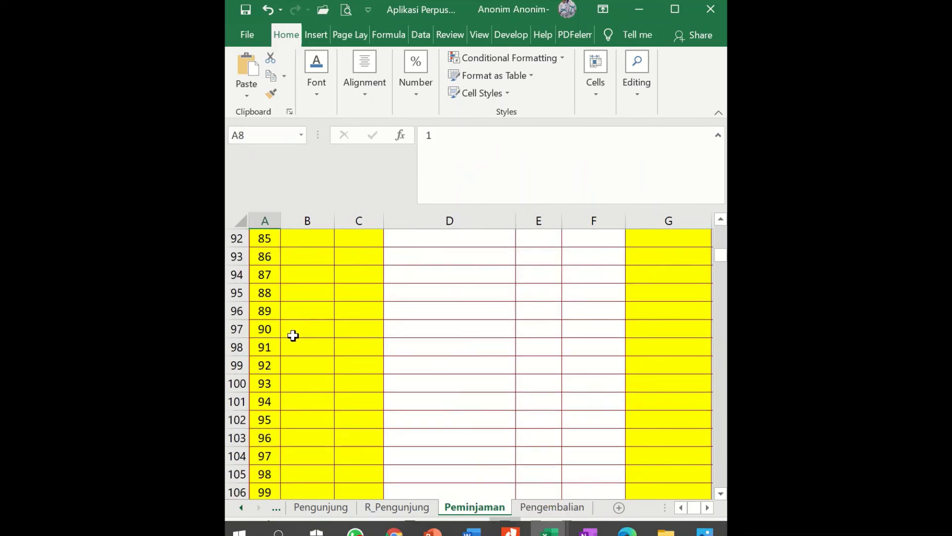
{"action": "key", "text": "ctrl+Down"}
{"action": "key", "text": "Right"}
{"action": "key", "text": "Right"}
{"action": "key", "text": "Right"}
{"action": "key", "text": "Right"}
{"action": "key", "text": "Right"}
{"action": "key", "text": "Right"}
{"action": "key", "text": "Right"}
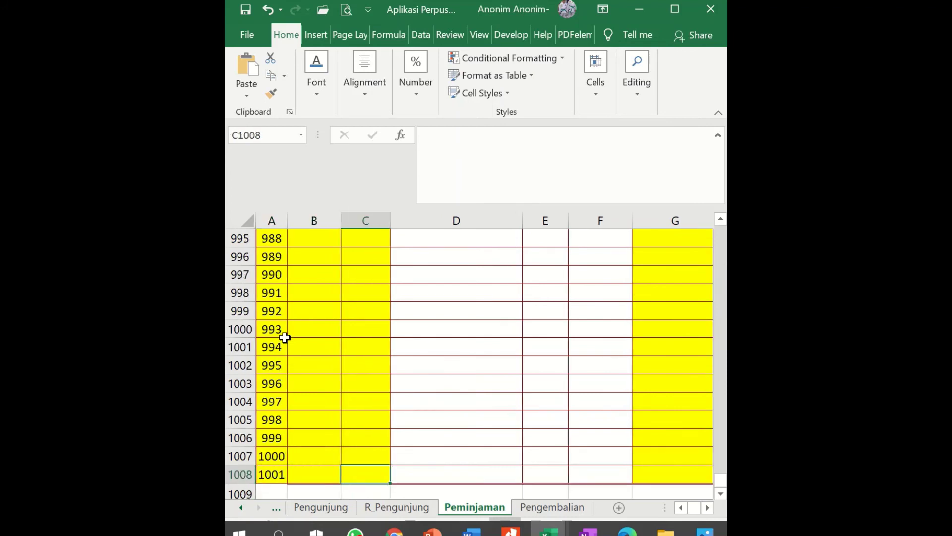
{"action": "key", "text": "Right"}
{"action": "key", "text": "Right"}
{"action": "key", "text": "Right"}
{"action": "key", "text": "Right"}
{"action": "key", "text": "Right"}
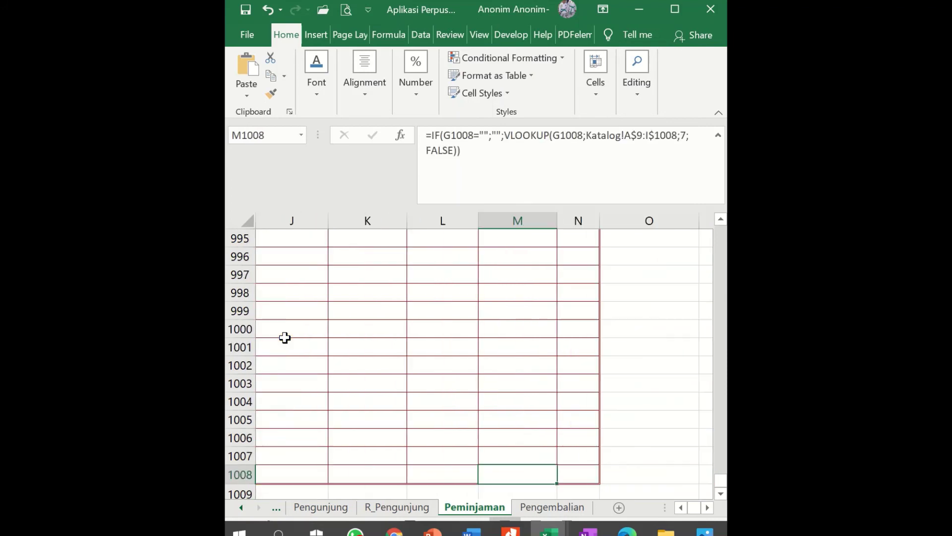
{"action": "key", "text": "Right"}
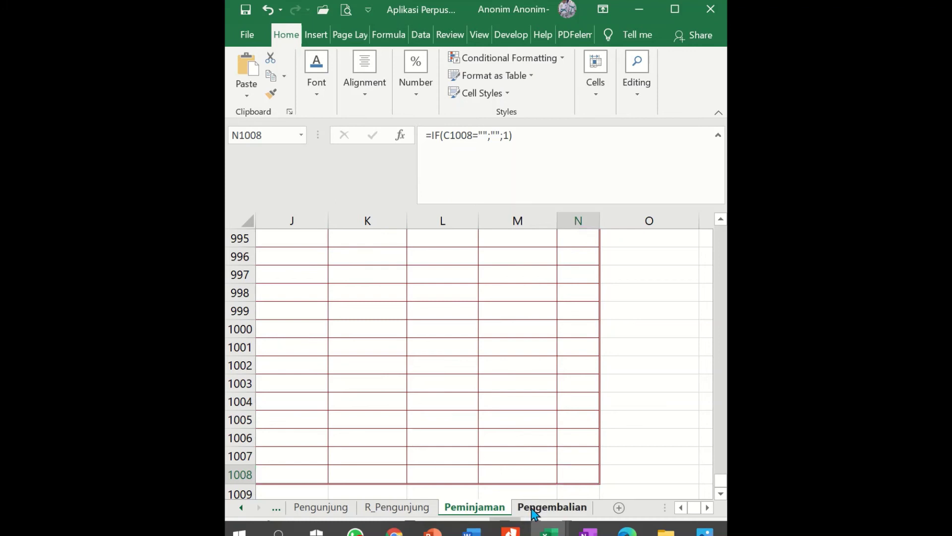
Examine the locked row references of the Peminjaman range in the VLOOKUP formula of C8 on the Pengembalian sheet.
{"action": "left_click", "coordinate": [551, 507]}
{"action": "left_click", "coordinate": [641, 135]}
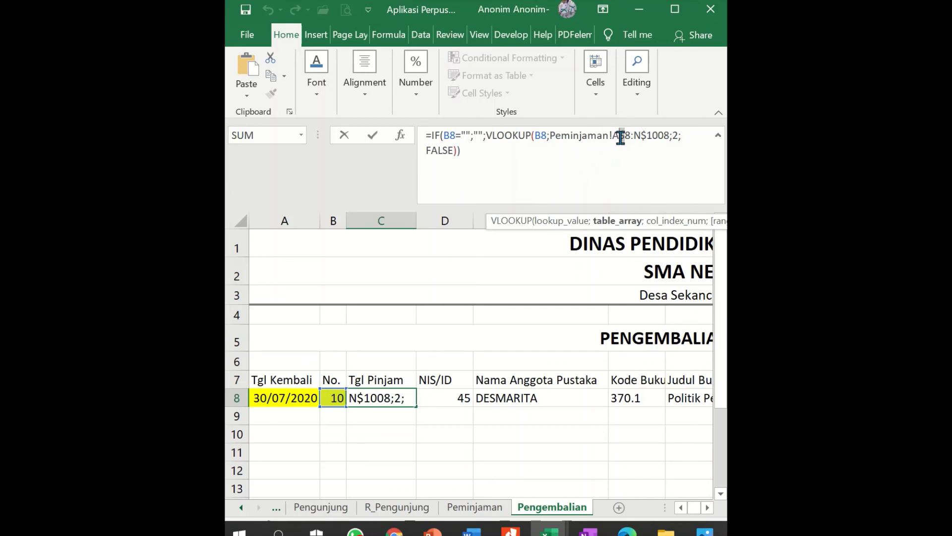
{"action": "left_click_drag", "start_coordinate": [619, 138], "coordinate": [624, 139]}
{"action": "left_click", "coordinate": [643, 136]}
{"action": "left_click_drag", "start_coordinate": [642, 136], "coordinate": [640, 137]}
{"action": "key", "text": "Tab"}
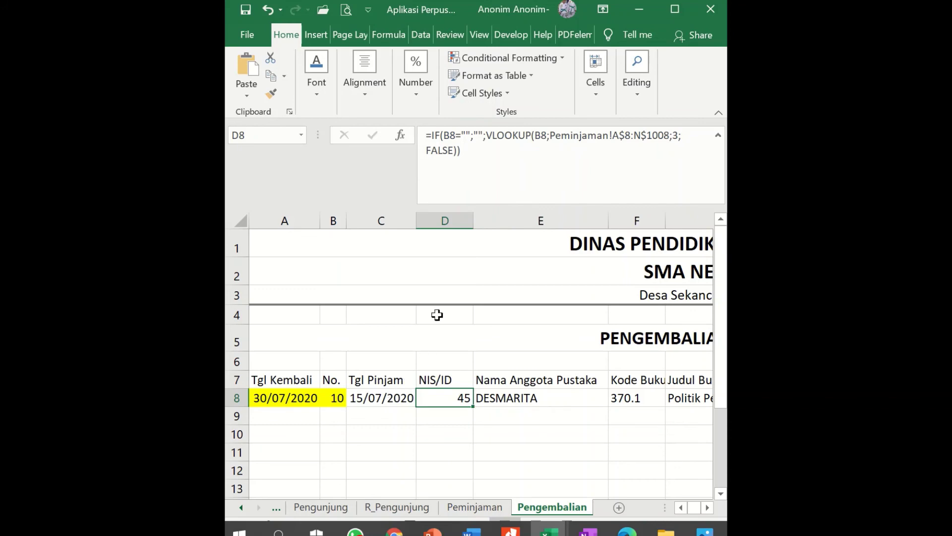
Compare the VLOOKUP column index numbers in Pengembalian C8, D8 and E8, leaving the formulas unedited.
{"action": "left_click", "coordinate": [390, 396]}
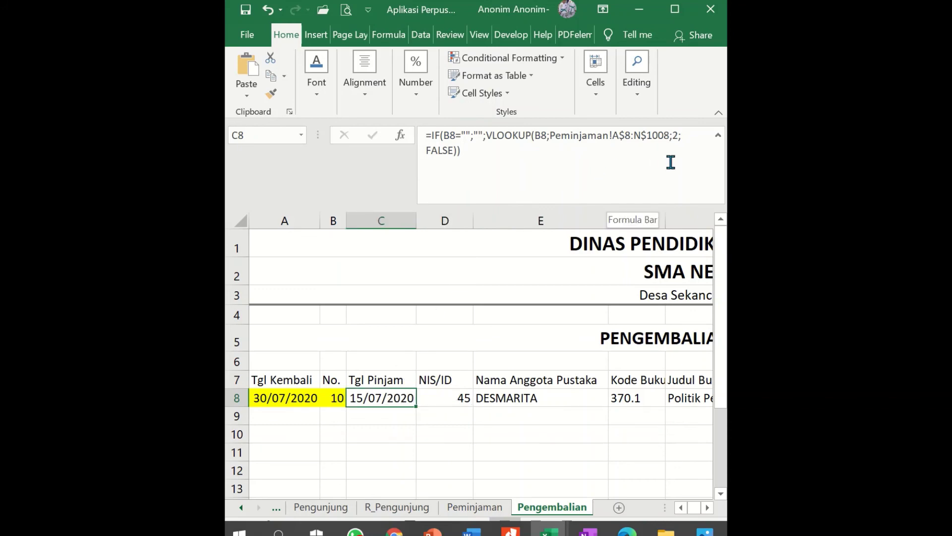
{"action": "left_click", "coordinate": [677, 136]}
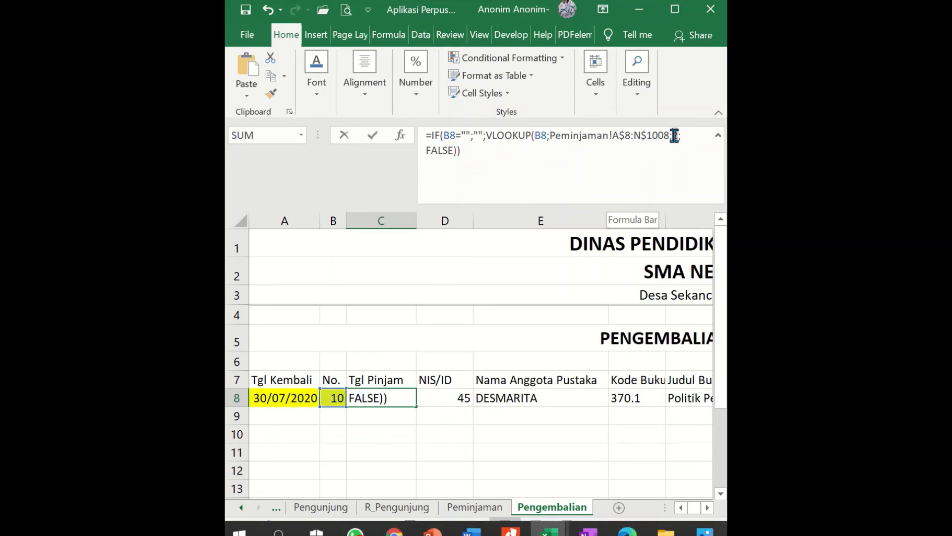
{"action": "key", "text": "Tab"}
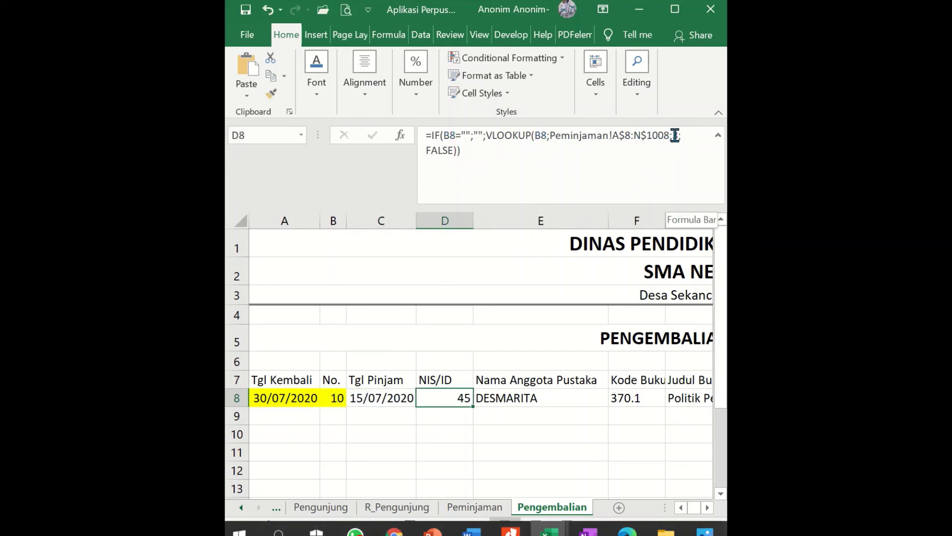
{"action": "left_click", "coordinate": [674, 140]}
{"action": "key", "text": "BackSpace"}
{"action": "type", "text": "4"}
{"action": "key", "text": "Tab"}
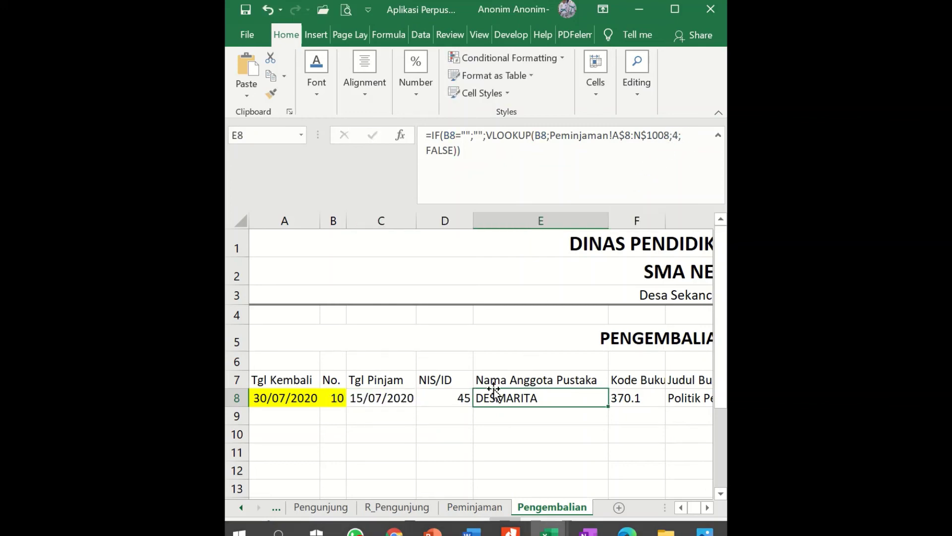
{"action": "left_click", "coordinate": [451, 394]}
Go through row 8 of the Peminjaman sheet from Tanggal to No.Urut Koleksi to match the columns to the index numbers.
{"action": "left_click", "coordinate": [475, 507]}
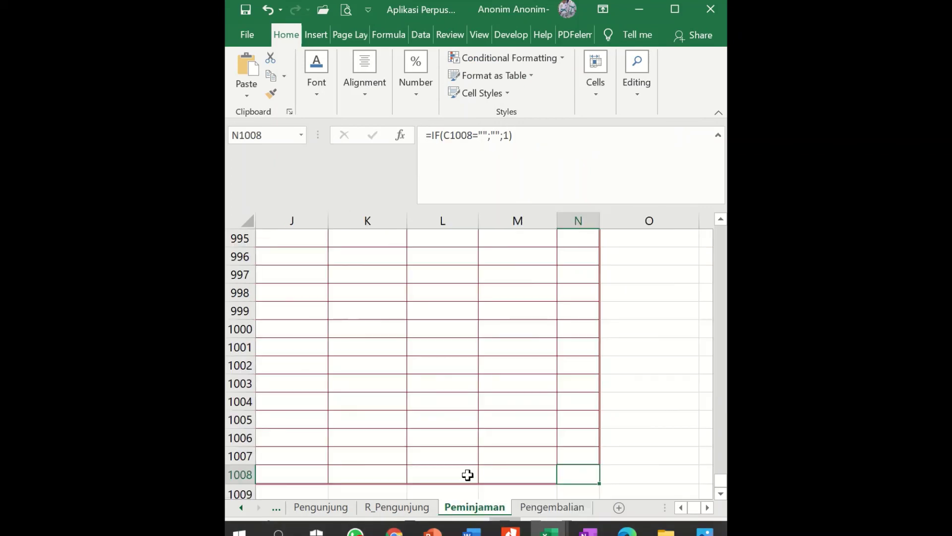
{"action": "key", "text": "ctrl+Home"}
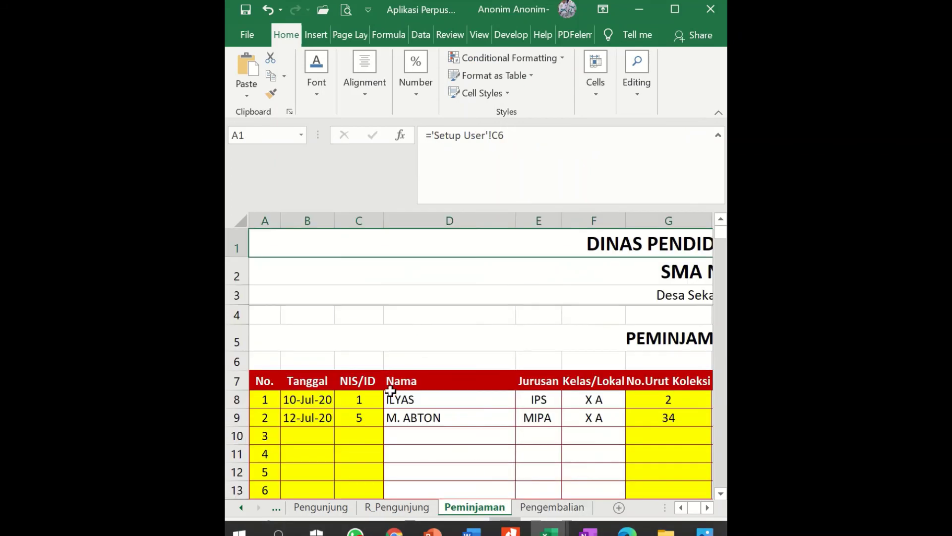
{"action": "left_click", "coordinate": [371, 400]}
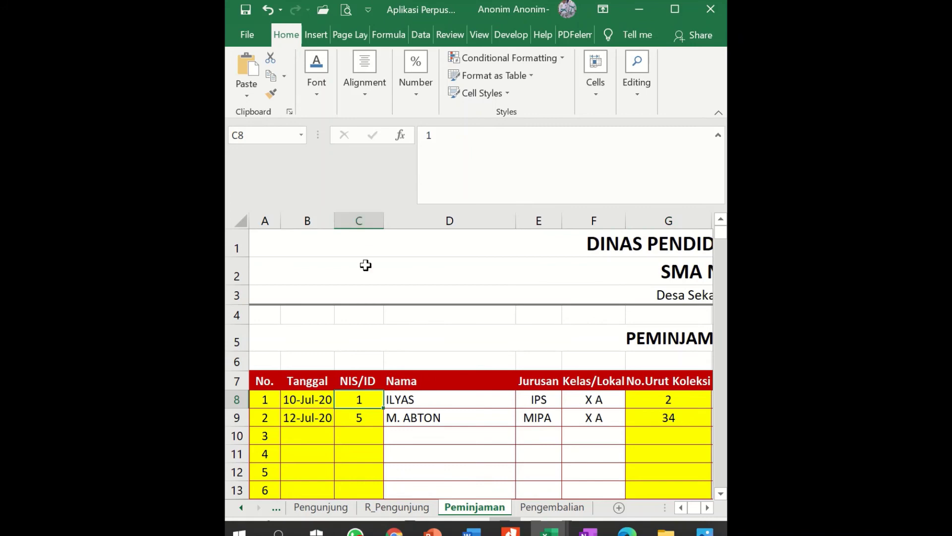
{"action": "left_click", "coordinate": [295, 400]}
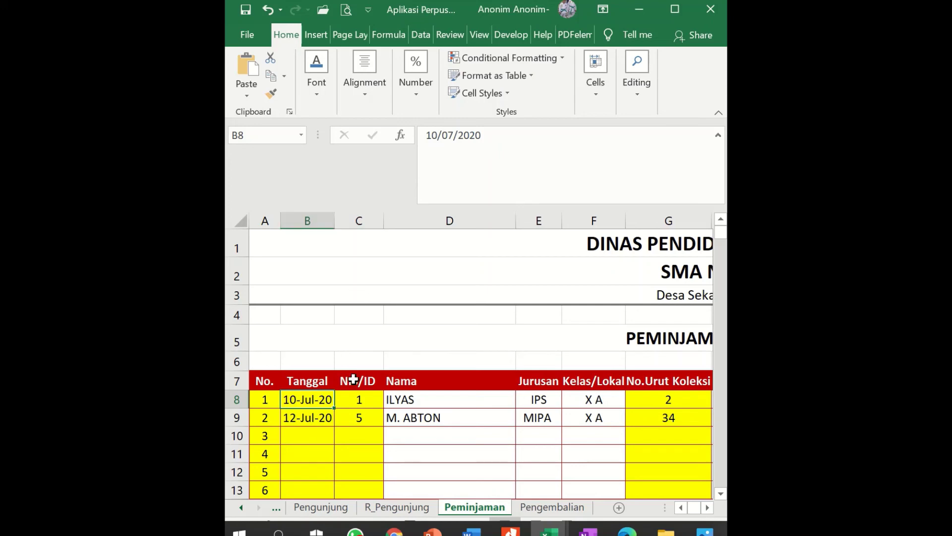
{"action": "left_click", "coordinate": [353, 400]}
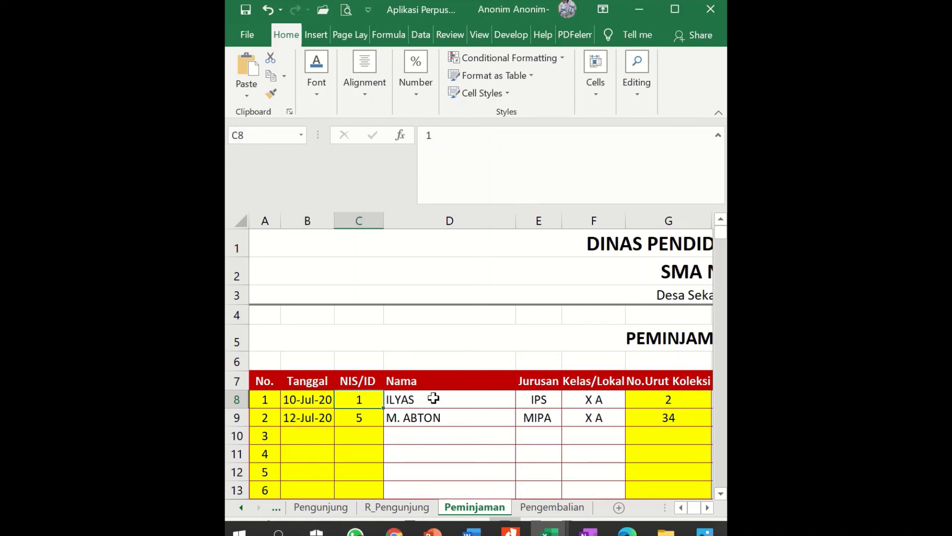
{"action": "left_click", "coordinate": [434, 398]}
{"action": "left_click", "coordinate": [530, 399]}
{"action": "left_click", "coordinate": [603, 397]}
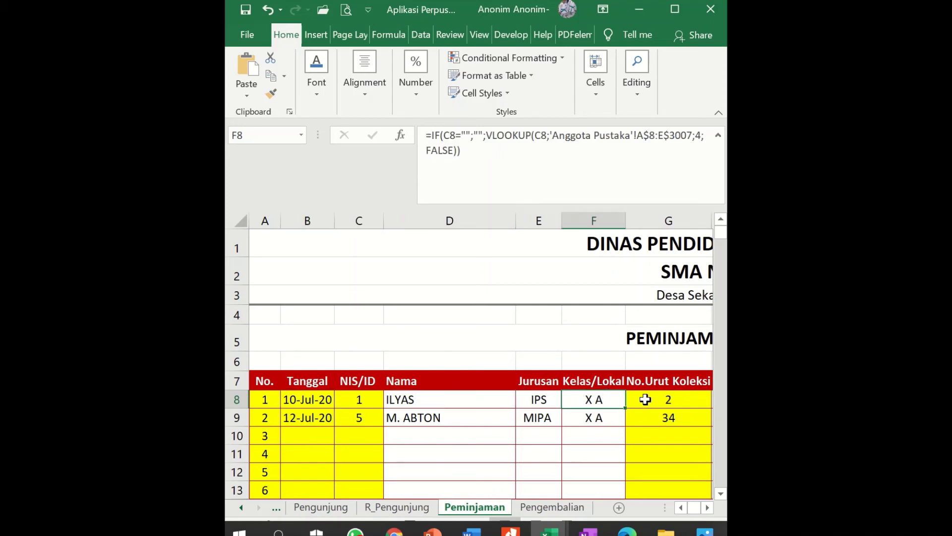
{"action": "left_click", "coordinate": [656, 398]}
Go through the remaining Peminjaman columns in row 8 as far as Jumlah in N8.
{"action": "key", "text": "Right"}
{"action": "key", "text": "Right"}
{"action": "key", "text": "Right"}
{"action": "key", "text": "Right"}
{"action": "key", "text": "Right"}
{"action": "key", "text": "Right"}
{"action": "key", "text": "Right"}
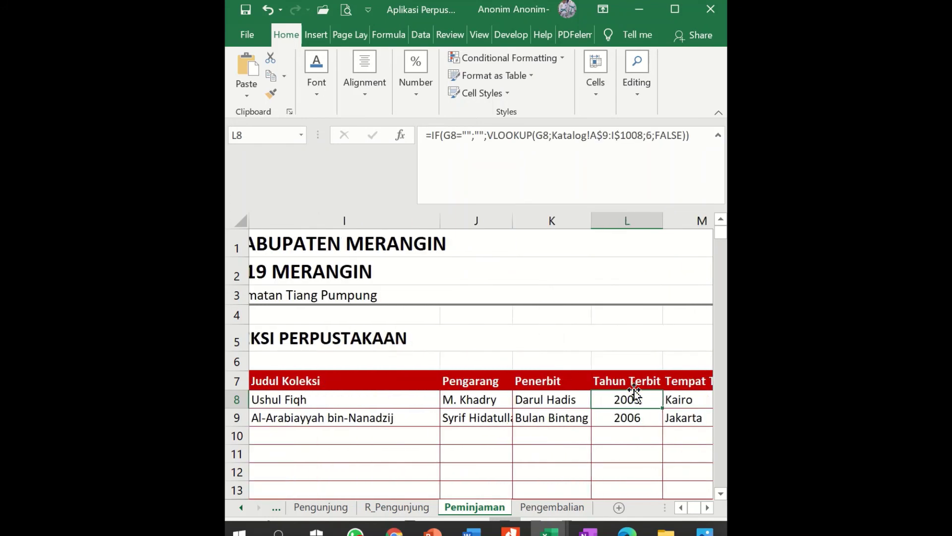
{"action": "key", "text": "Right"}
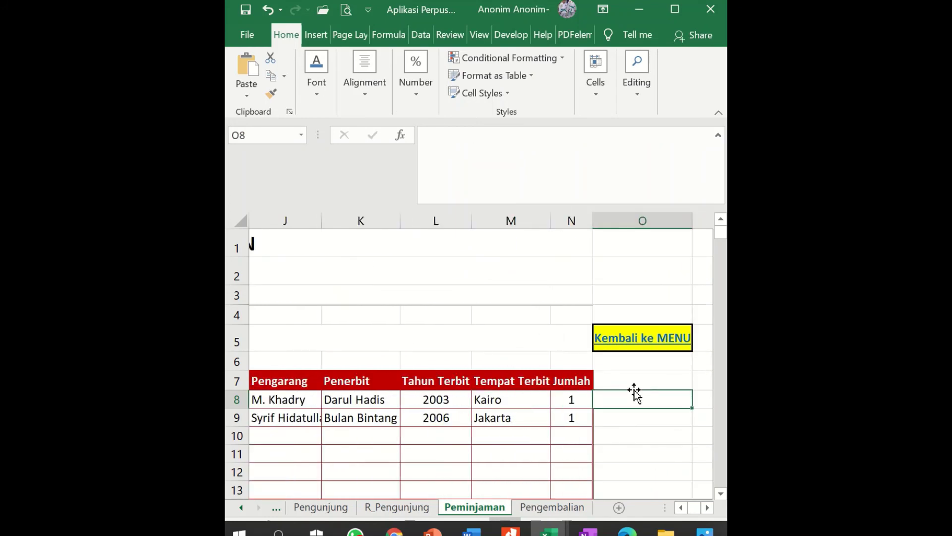
{"action": "key", "text": "Left"}
{"action": "key", "text": "Left"}
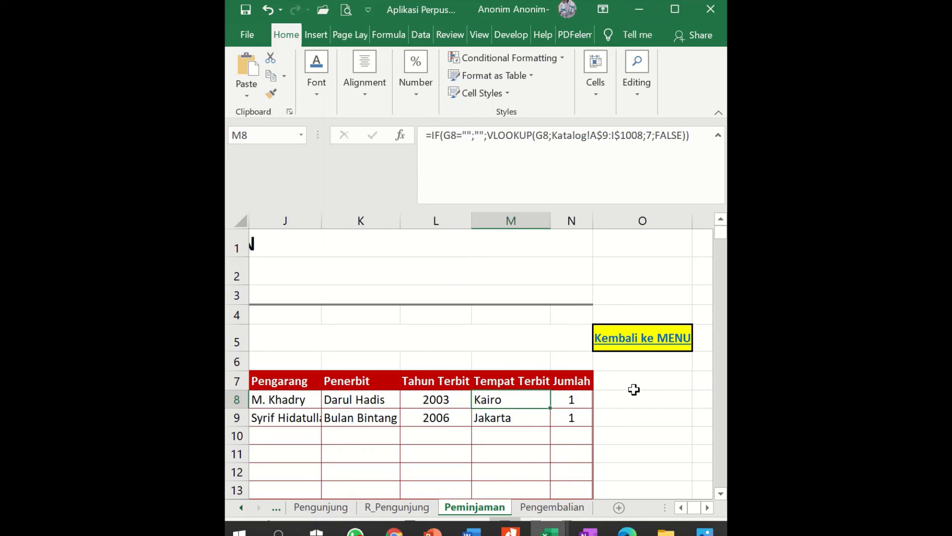
{"action": "key", "text": "Left"}
{"action": "key", "text": "Right"}
{"action": "key", "text": "Right"}
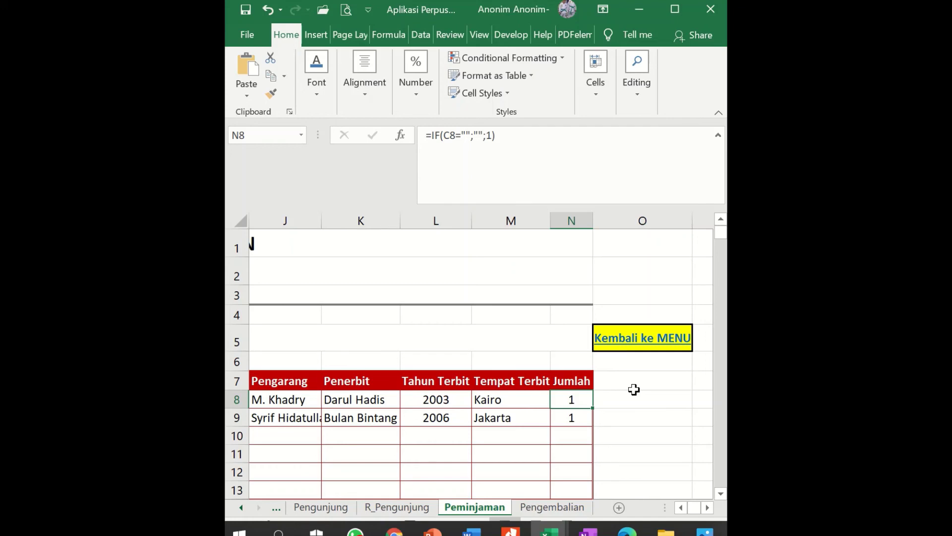
Review the row 8 formulas on the Pengembalian sheet from NIS/ID across to Jml in H8.
{"action": "left_click", "coordinate": [555, 506]}
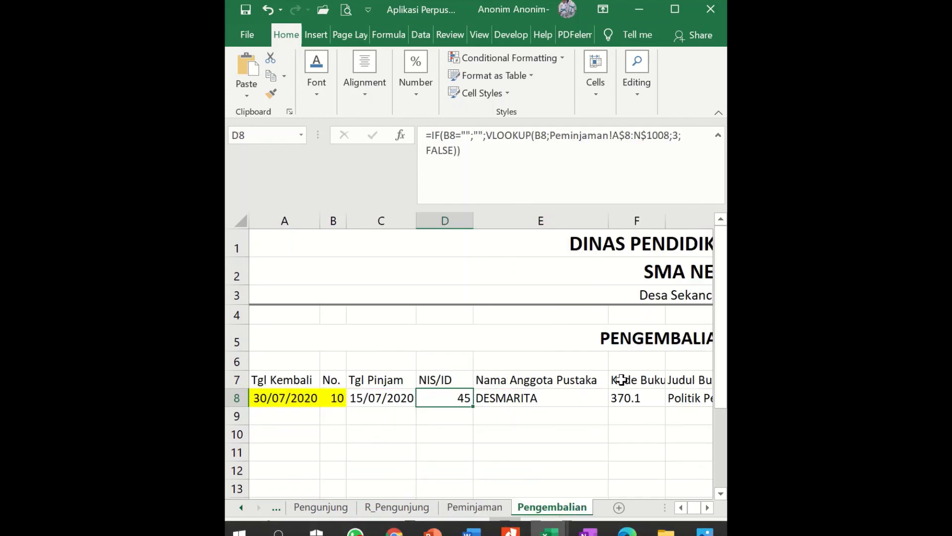
{"action": "key", "text": "Right"}
{"action": "key", "text": "Right"}
{"action": "key", "text": "Right"}
{"action": "key", "text": "Right"}
{"action": "key", "text": "Right"}
{"action": "key", "text": "Right"}
{"action": "key", "text": "Left"}
{"action": "key", "text": "Left"}
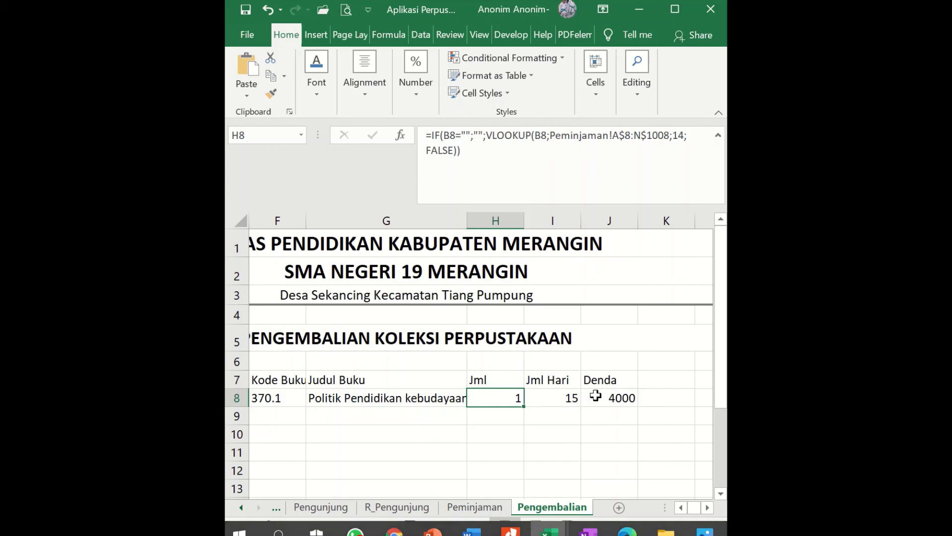
Count the columns of the Peminjaman table by selecting A8:N8, from No. to Jumlah, and clear the selection.
{"action": "left_click", "coordinate": [483, 506]}
{"action": "left_click", "coordinate": [364, 387]}
{"action": "left_click", "coordinate": [367, 404]}
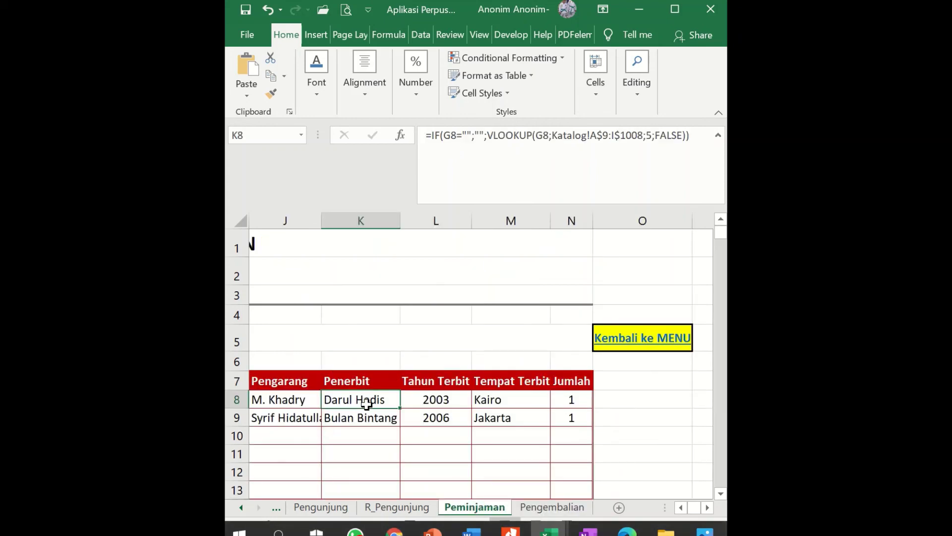
{"action": "key", "text": "Home"}
{"action": "key", "text": "Right"}
{"action": "key", "text": "Right"}
{"action": "key", "text": "Right"}
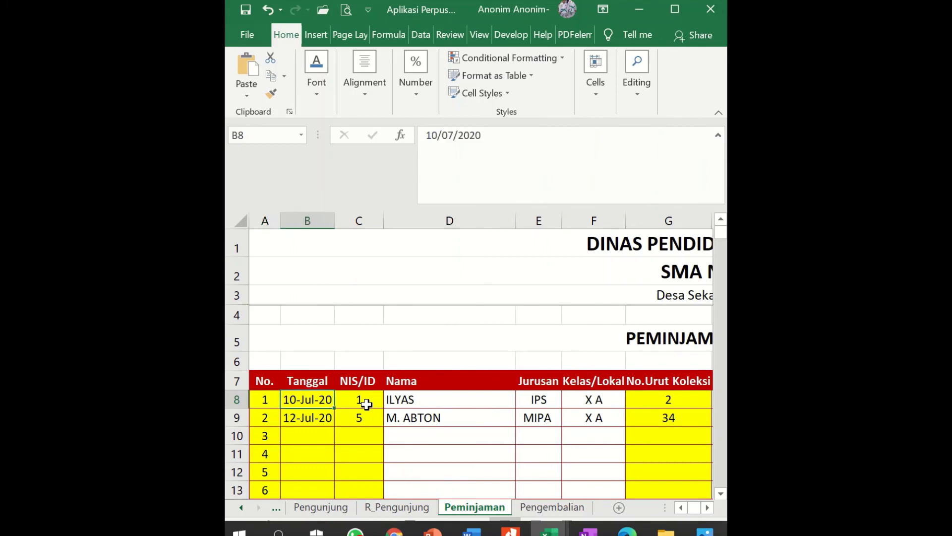
{"action": "key", "text": "Left"}
{"action": "key", "text": "Left"}
{"action": "key", "text": "Left"}
{"action": "key", "text": "shift+Right"}
{"action": "key", "text": "shift+Right"}
{"action": "key", "text": "shift+Right"}
{"action": "key", "text": "shift+Right"}
{"action": "key", "text": "shift+Right"}
{"action": "key", "text": "shift+Right"}
{"action": "key", "text": "shift+Right"}
{"action": "key", "text": "shift+Right"}
{"action": "key", "text": "shift+Right"}
{"action": "key", "text": "shift+Right"}
{"action": "key", "text": "shift+Right"}
{"action": "key", "text": "shift+Right"}
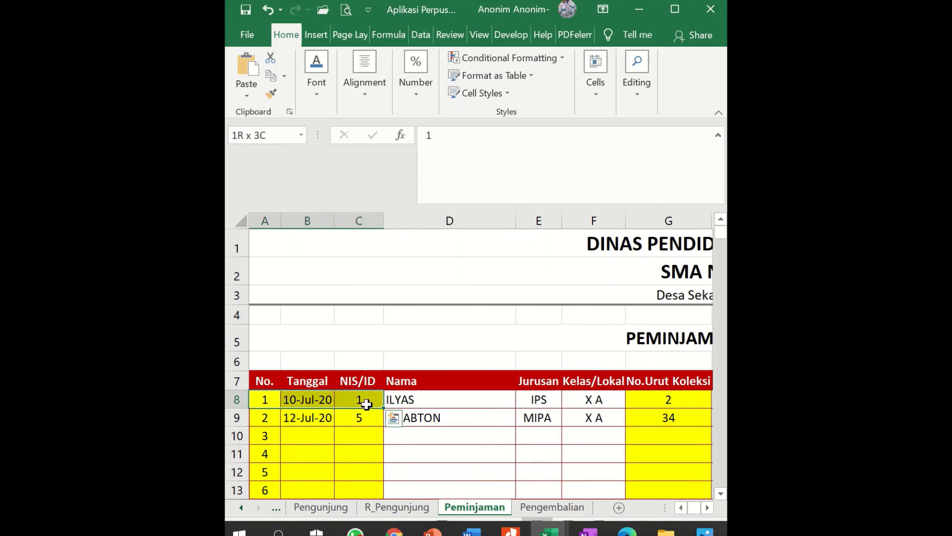
{"action": "key", "text": "shift+Right"}
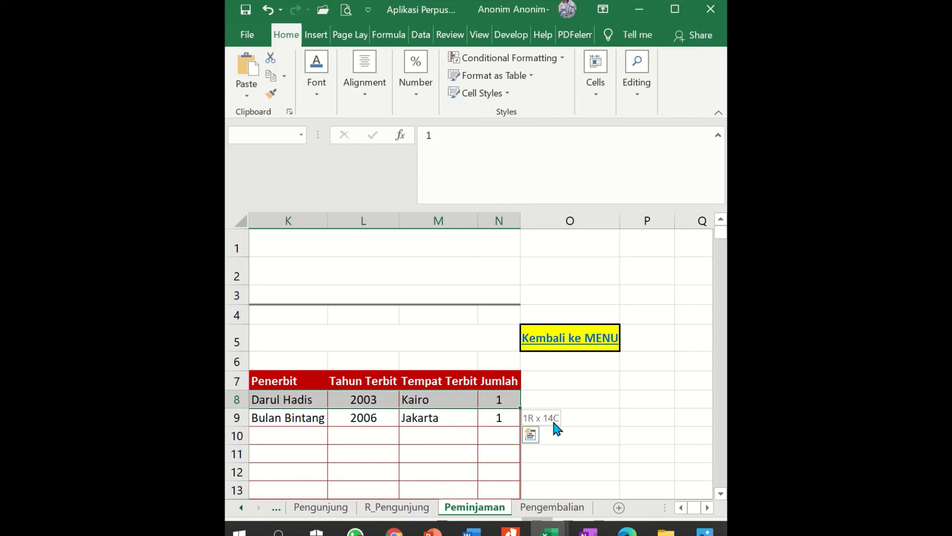
{"action": "left_click_drag", "start_coordinate": [554, 422], "coordinate": [551, 421]}
{"action": "left_click", "coordinate": [551, 421]}
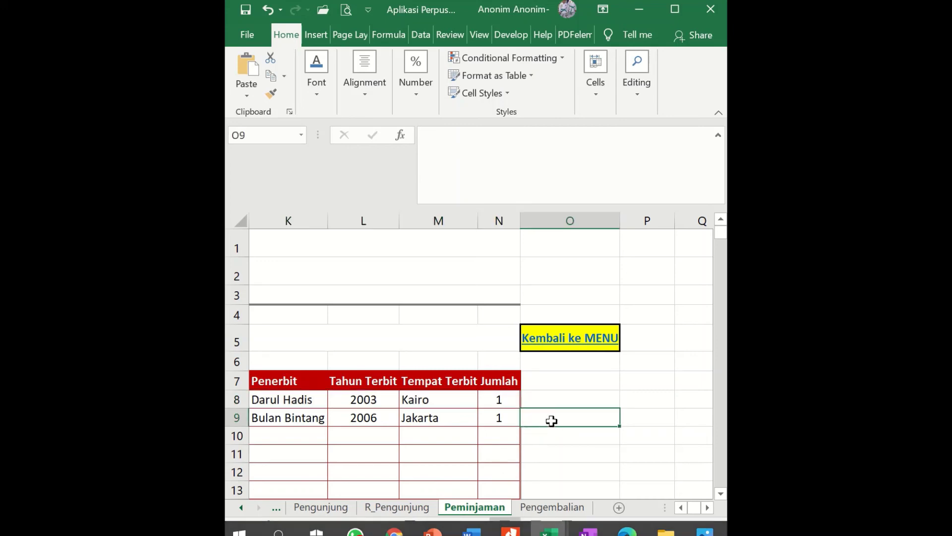
Review row 8 of the Pengembalian sheet from Jml Hari in I8 back to Tgl Kembali in A8.
{"action": "left_click", "coordinate": [553, 508]}
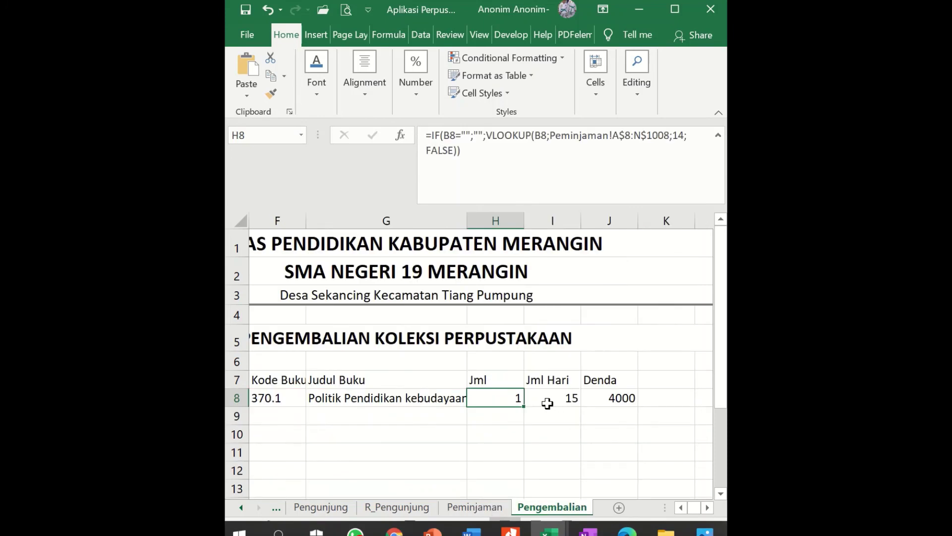
{"action": "left_click", "coordinate": [545, 400]}
{"action": "key", "text": "Left"}
{"action": "key", "text": "Left"}
{"action": "key", "text": "Left"}
{"action": "key", "text": "Left"}
{"action": "key", "text": "Left"}
{"action": "key", "text": "Left"}
{"action": "key", "text": "Left"}
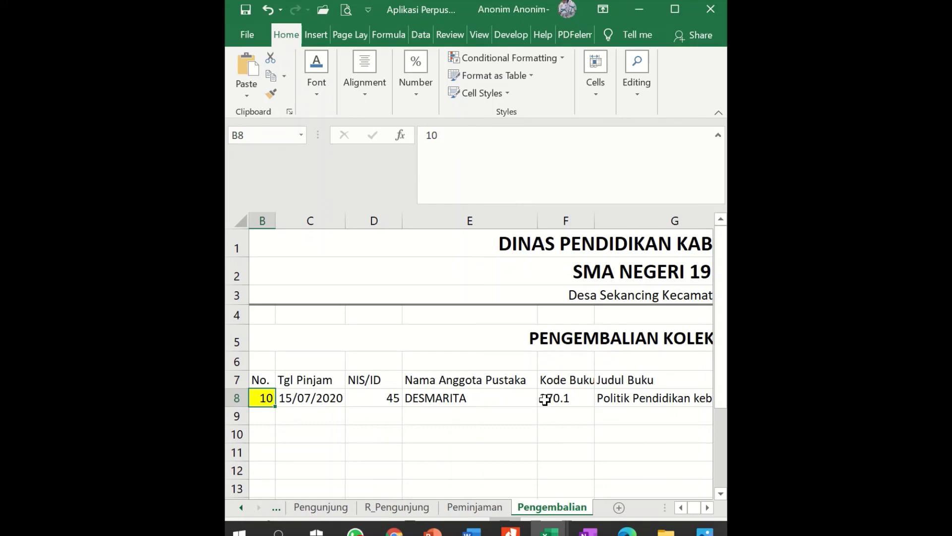
{"action": "key", "text": "Left"}
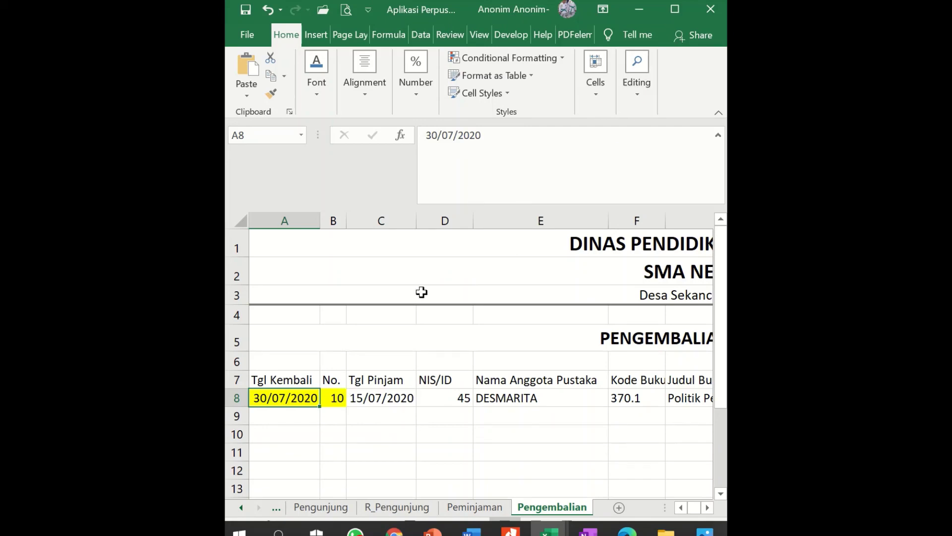
{"action": "left_click", "coordinate": [293, 386]}
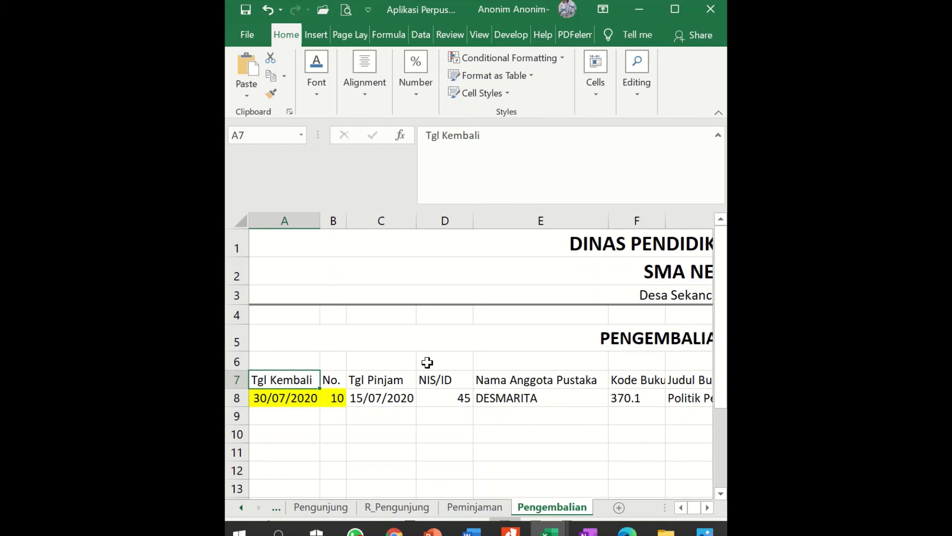
{"action": "key", "text": "Down"}
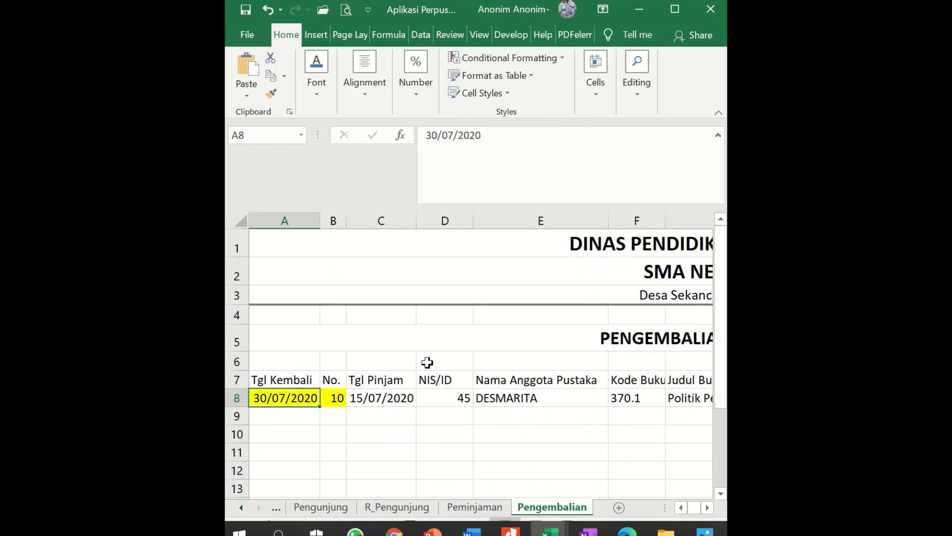
{"action": "key", "text": "Up"}
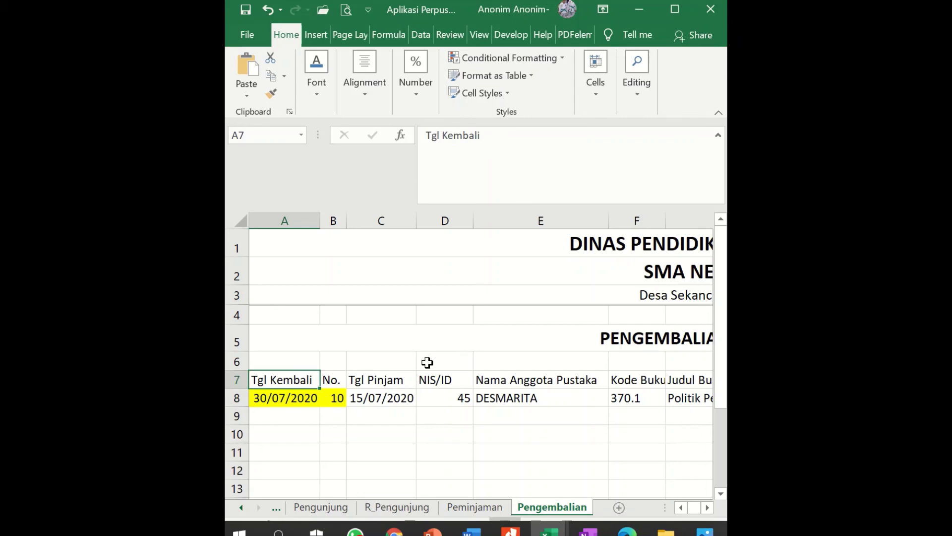
{"action": "key", "text": "shift+Down"}
{"action": "key", "text": "shift+Down"}
{"action": "key", "text": "shift+Down"}
{"action": "key", "text": "shift+Down"}
{"action": "key", "text": "shift+Down"}
{"action": "key", "text": "shift+Down"}
{"action": "key", "text": "shift+Down"}
{"action": "key", "text": "shift+Down"}
{"action": "key", "text": "shift+Down"}
{"action": "key", "text": "shift+Down"}
{"action": "key", "text": "shift+Down"}
{"action": "key", "text": "shift+Down"}
{"action": "key", "text": "shift+Down"}
{"action": "key", "text": "shift+Down"}
{"action": "key", "text": "shift+Down"}
{"action": "key", "text": "shift+Down"}
{"action": "key", "text": "shift+Down"}
{"action": "key", "text": "shift+Down"}
{"action": "key", "text": "shift+Down"}
{"action": "key", "text": "shift+Down"}
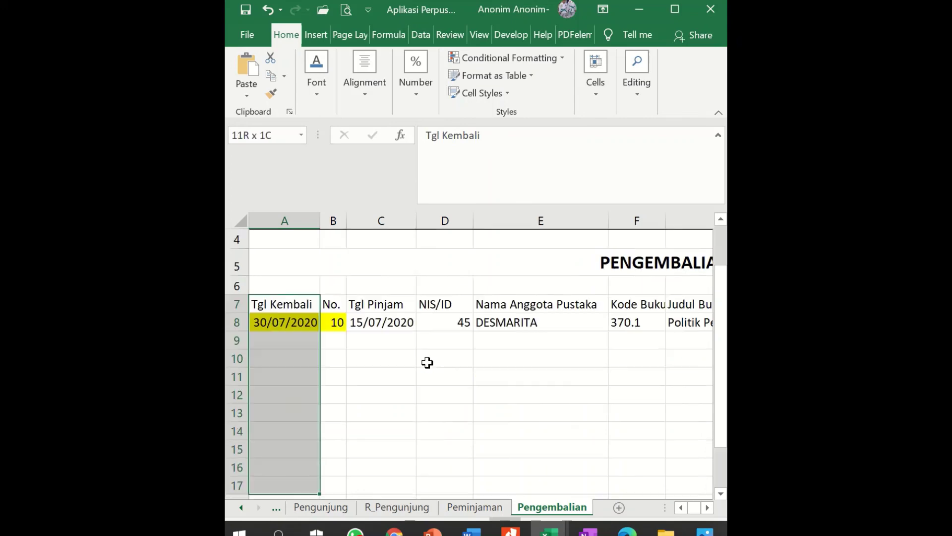
{"action": "key", "text": "shift+Down"}
{"action": "key", "text": "shift+Down"}
{"action": "key", "text": "shift+Down"}
{"action": "key", "text": "shift+Down"}
{"action": "key", "text": "shift+Down"}
{"action": "key", "text": "shift+Down"}
{"action": "key", "text": "shift+Down"}
{"action": "key", "text": "shift+Down"}
{"action": "key", "text": "Up"}
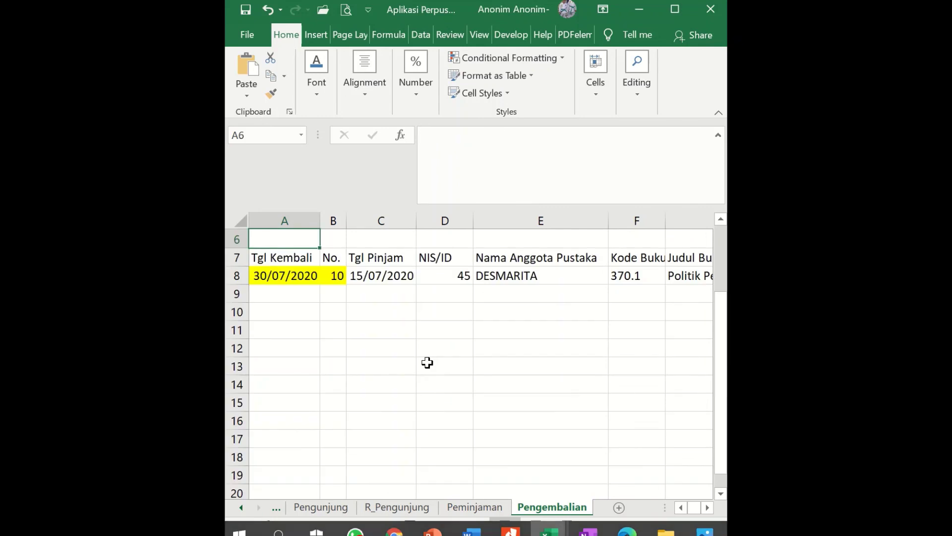
Select the whole return table range A7:J1006 on the Pengembalian sheet, from the header row through column J.
{"action": "key", "text": "Down"}
{"action": "key", "text": "ctrl+Right"}
{"action": "key", "text": "ctrl+Left"}
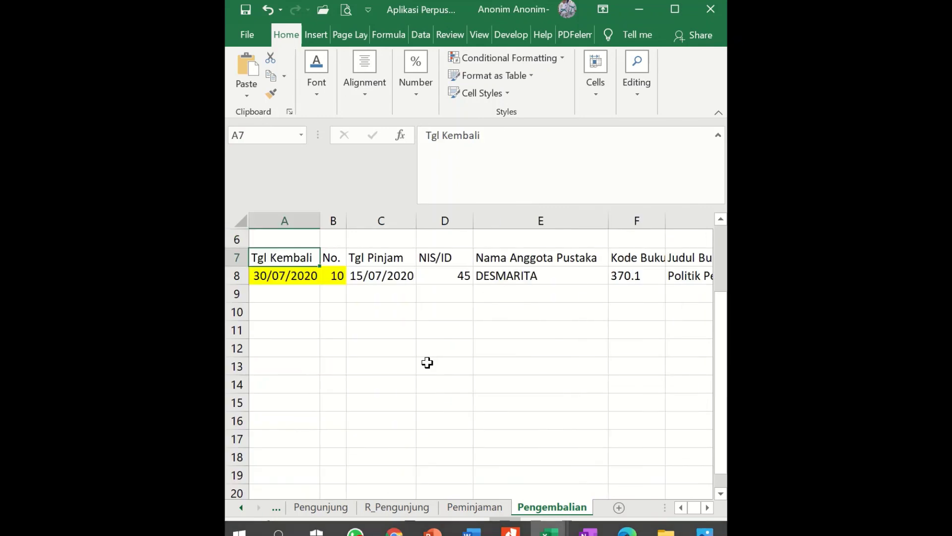
{"action": "key", "text": "shift+Down"}
{"action": "key", "text": "shift+Down"}
{"action": "key", "text": "shift+Down"}
{"action": "key", "text": "shift+Down"}
{"action": "key", "text": "shift+Down"}
{"action": "key", "text": "shift+Down"}
{"action": "key", "text": "shift+Down"}
{"action": "key", "text": "shift+Down"}
{"action": "key", "text": "shift+Down"}
{"action": "key", "text": "shift+Down"}
{"action": "key", "text": "shift+Down"}
{"action": "key", "text": "shift+Down"}
{"action": "key", "text": "shift+Down"}
{"action": "key", "text": "shift+Down"}
{"action": "key", "text": "shift+Down"}
{"action": "key", "text": "shift+Down"}
{"action": "key", "text": "shift+Down"}
{"action": "key", "text": "shift+Down"}
{"action": "key", "text": "shift+Down"}
{"action": "key", "text": "shift+Down"}
{"action": "key", "text": "shift+Down"}
{"action": "key", "text": "shift+Down"}
{"action": "key", "text": "shift+Down"}
{"action": "key", "text": "shift+Down"}
{"action": "key", "text": "shift+Down"}
{"action": "key", "text": "shift+Down"}
{"action": "key", "text": "shift+Down"}
{"action": "key", "text": "shift+Down"}
{"action": "key", "text": "shift+Down"}
{"action": "key", "text": "shift+Down"}
{"action": "key", "text": "shift+Down"}
{"action": "key", "text": "shift+Down"}
{"action": "key", "text": "shift+Down"}
{"action": "key", "text": "shift+Down"}
{"action": "key", "text": "shift+Down"}
{"action": "key", "text": "shift+Down"}
{"action": "key", "text": "shift+Down"}
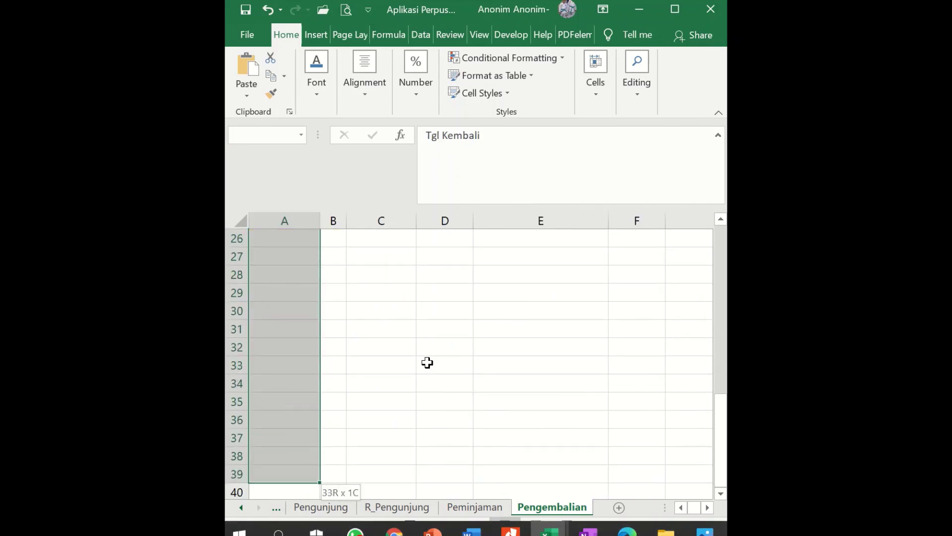
{"action": "key", "text": "shift+Down"}
{"action": "key", "text": "shift+Down"}
{"action": "key", "text": "shift+Down"}
{"action": "key", "text": "shift+Down"}
{"action": "key", "text": "shift+Down"}
{"action": "key", "text": "shift+Down"}
{"action": "key", "text": "shift+Down"}
{"action": "key", "text": "shift+Down"}
{"action": "key", "text": "shift+Down"}
{"action": "key", "text": "shift+Down"}
{"action": "key", "text": "shift+Down"}
{"action": "key", "text": "shift+Down"}
{"action": "key", "text": "shift+Down"}
{"action": "key", "text": "shift+Down"}
{"action": "key", "text": "shift+Down"}
{"action": "key", "text": "shift+Down"}
{"action": "key", "text": "shift+Down"}
{"action": "key", "text": "shift+Down"}
{"action": "key", "text": "shift+Down"}
{"action": "key", "text": "shift+Down"}
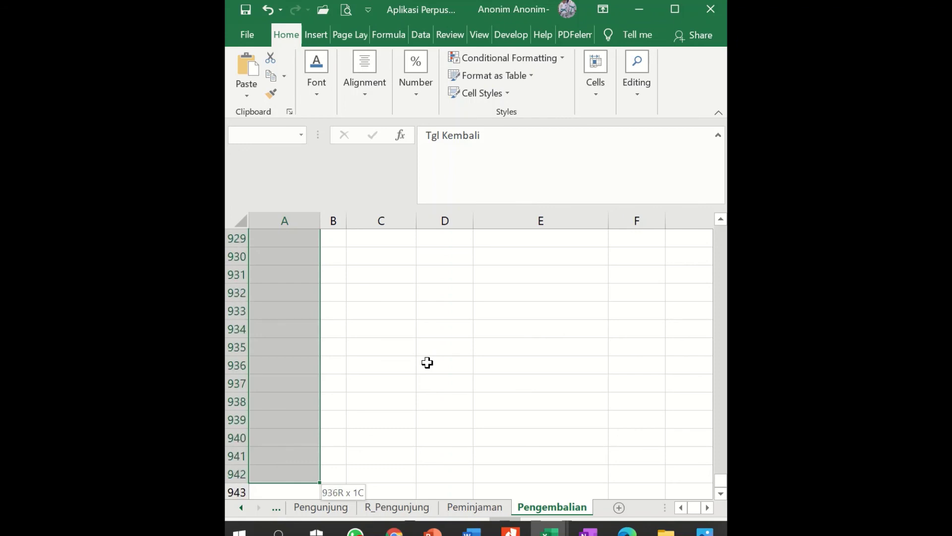
{"action": "left_click_drag", "start_coordinate": [427, 362], "coordinate": [427, 363]}
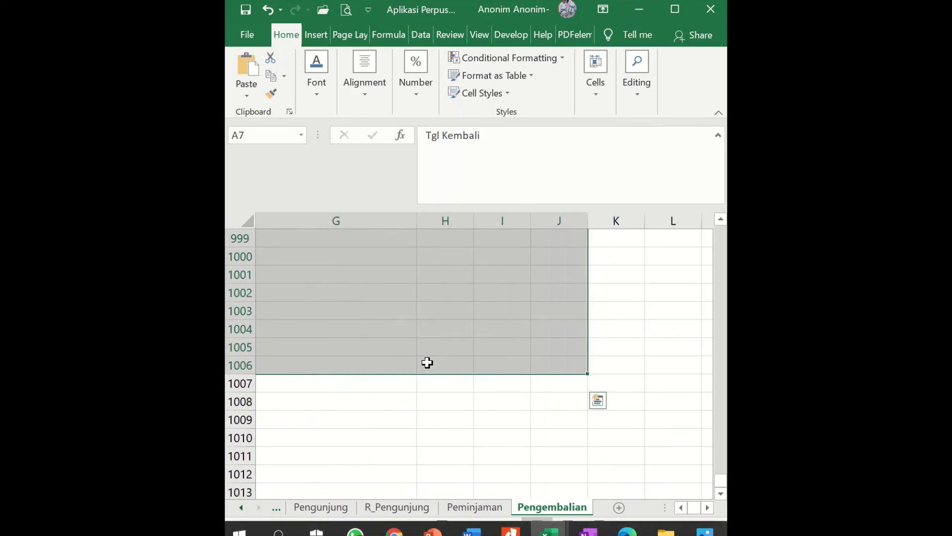
{"action": "left_click_drag", "start_coordinate": [720, 479], "coordinate": [721, 218]}
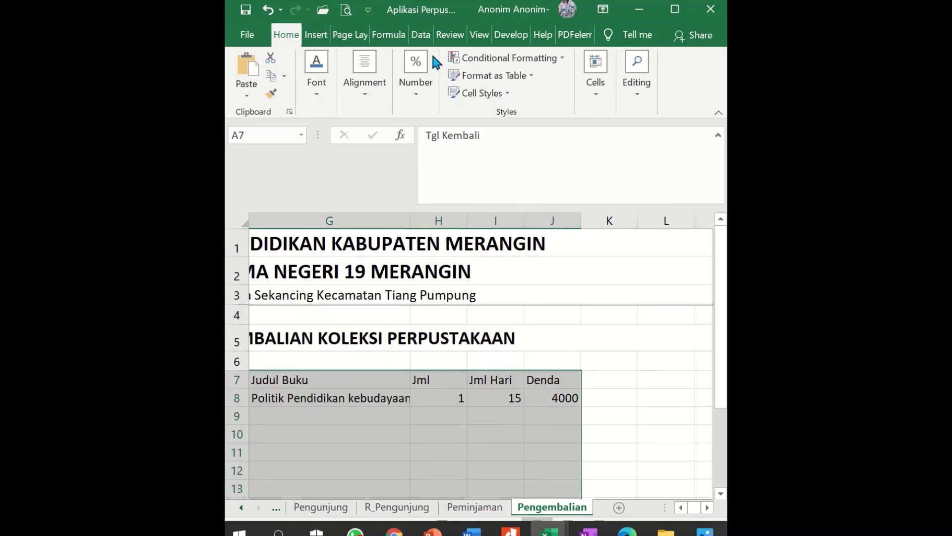
Set thin dark red inside borders, both horizontal and vertical, for the selected range A7:J1006.
{"action": "left_click", "coordinate": [290, 111]}
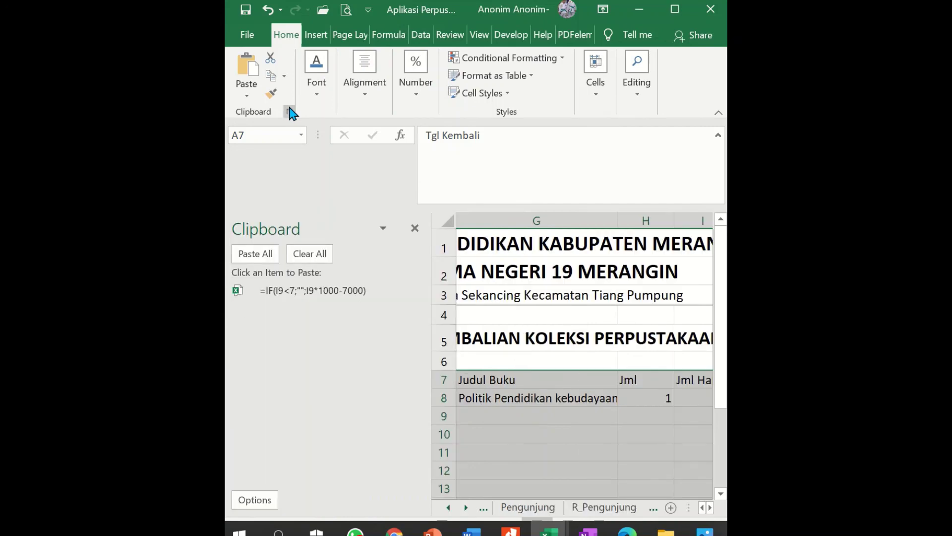
{"action": "left_click", "coordinate": [290, 110]}
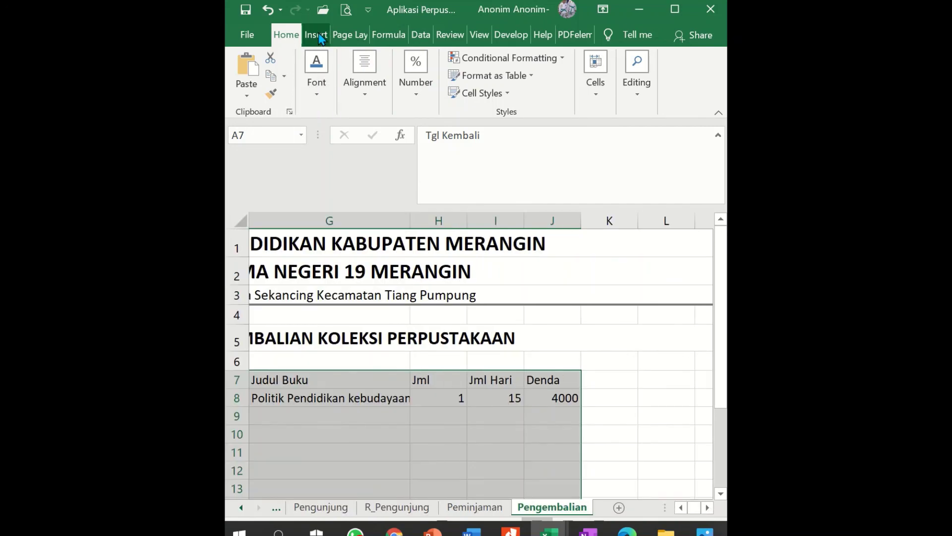
{"action": "left_click", "coordinate": [318, 96]}
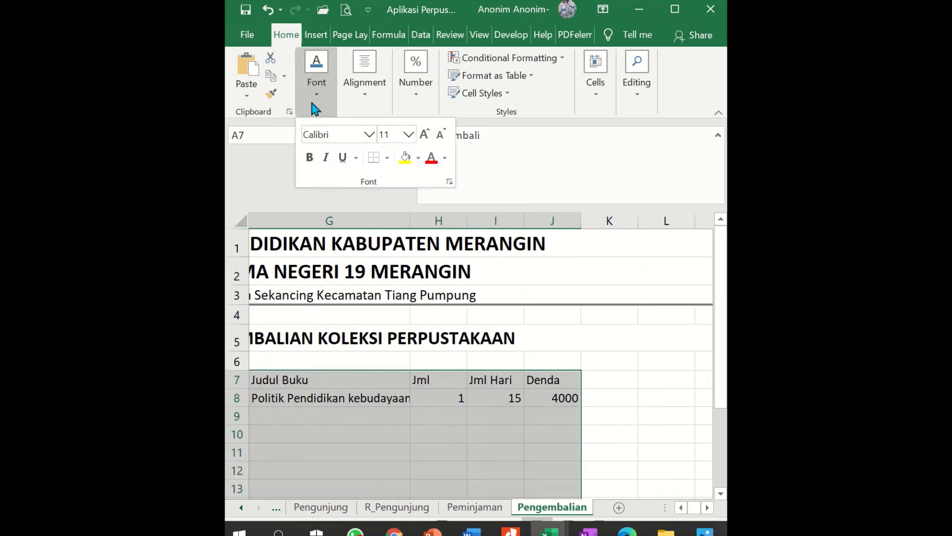
{"action": "left_click", "coordinate": [387, 159]}
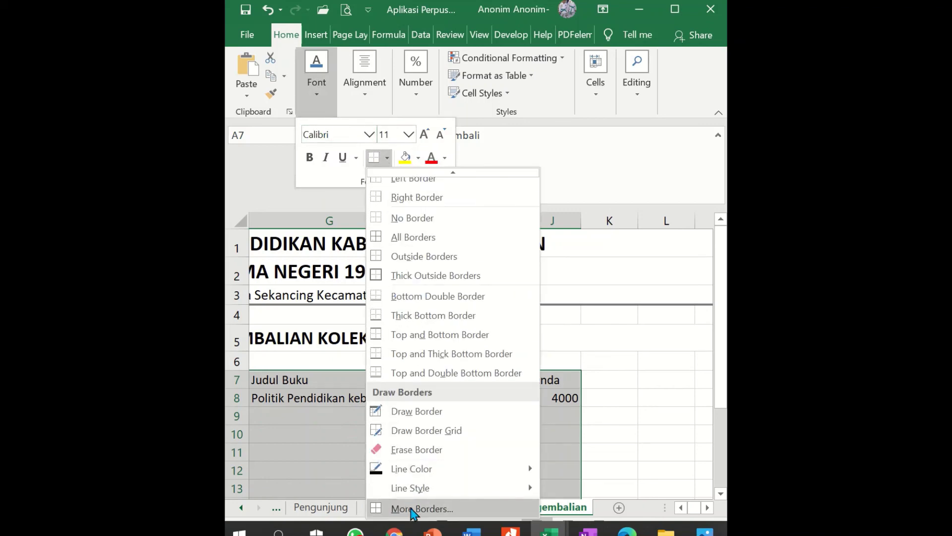
{"action": "left_click", "coordinate": [410, 509]}
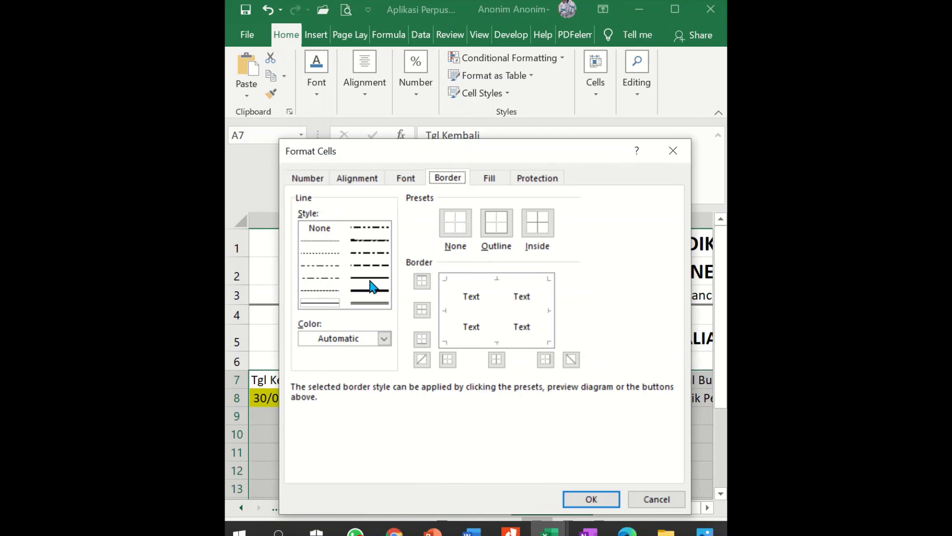
{"action": "left_click", "coordinate": [385, 338]}
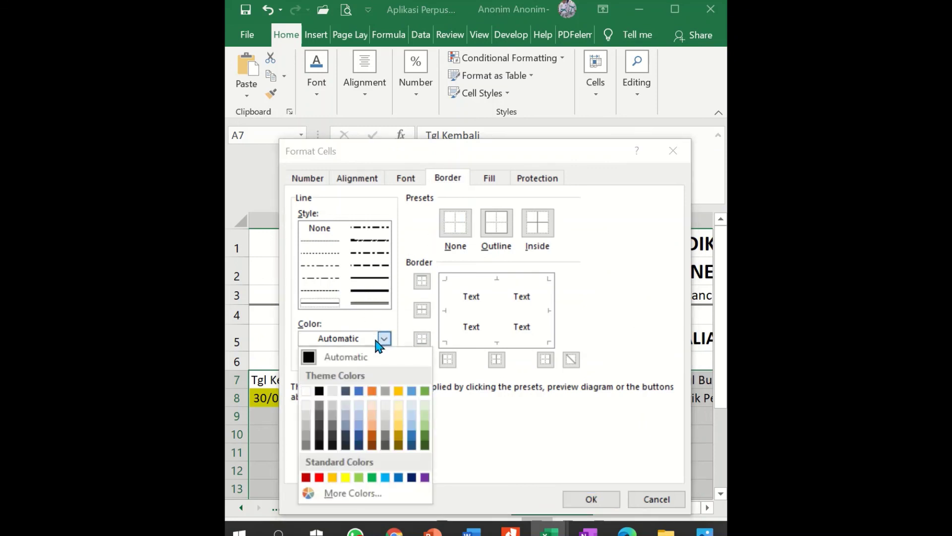
{"action": "left_click", "coordinate": [306, 477]}
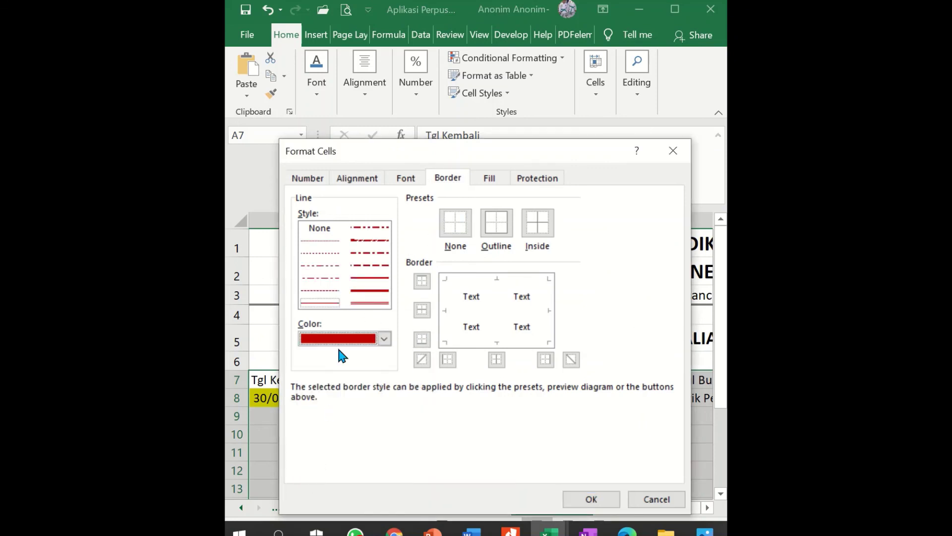
{"action": "left_click", "coordinate": [422, 311]}
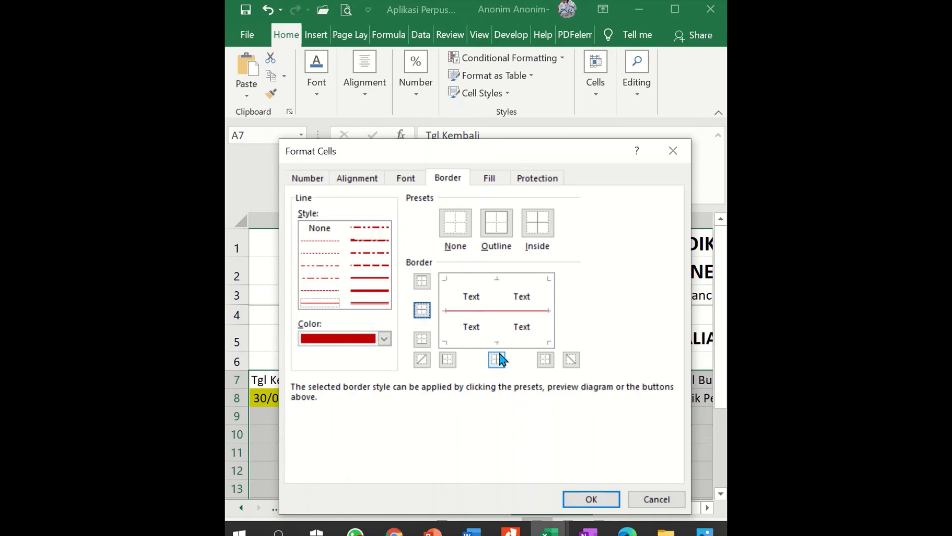
{"action": "left_click", "coordinate": [497, 361]}
Add a dark red double line to all four outer edges of A7:J1006 and apply the borders.
{"action": "left_click", "coordinate": [370, 302]}
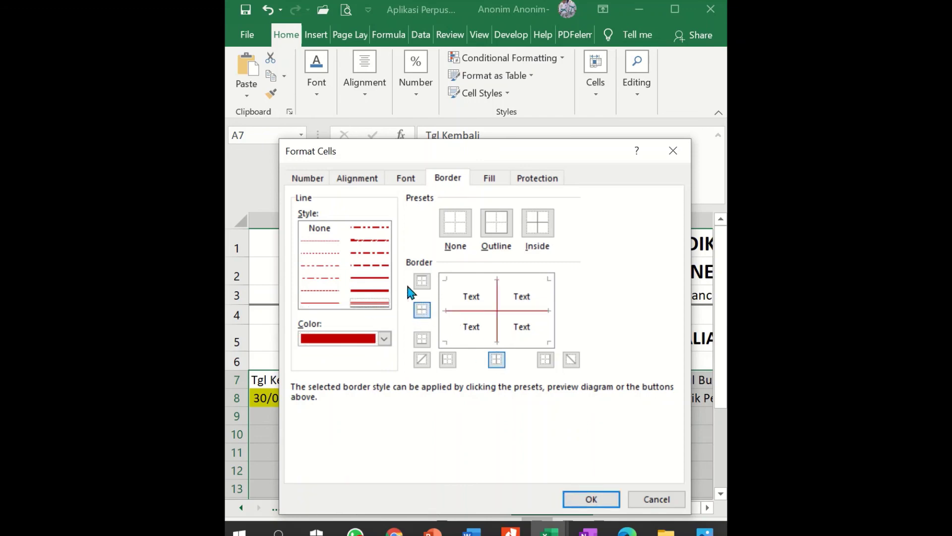
{"action": "left_click", "coordinate": [422, 282]}
{"action": "left_click", "coordinate": [423, 339]}
{"action": "left_click", "coordinate": [448, 359]}
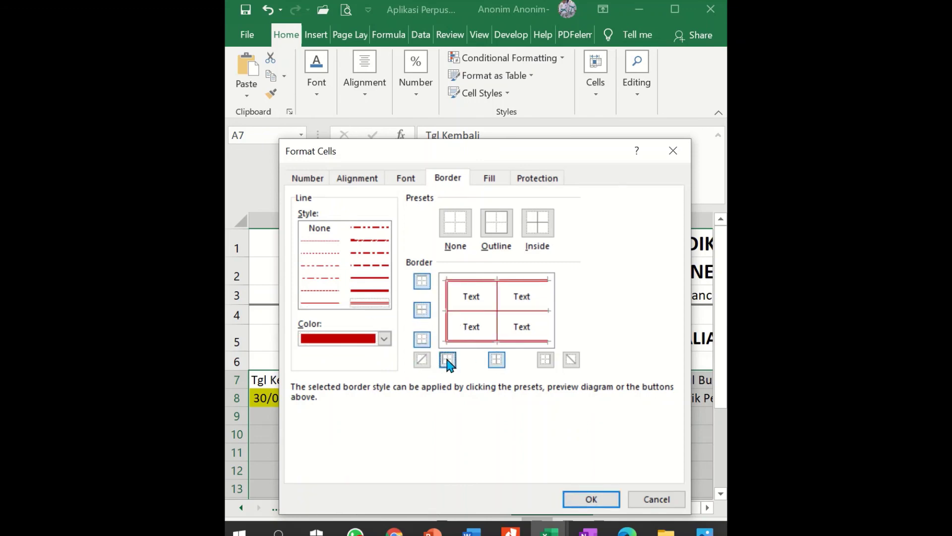
{"action": "left_click", "coordinate": [546, 361]}
{"action": "left_click", "coordinate": [592, 498]}
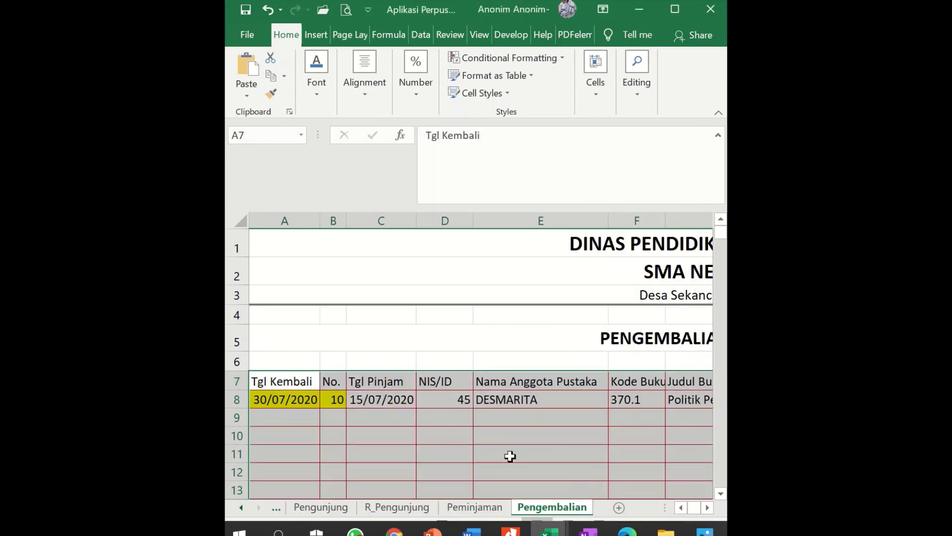
Make the header row A7:J7 bold and center it both vertically and horizontally.
{"action": "left_click", "coordinate": [259, 381]}
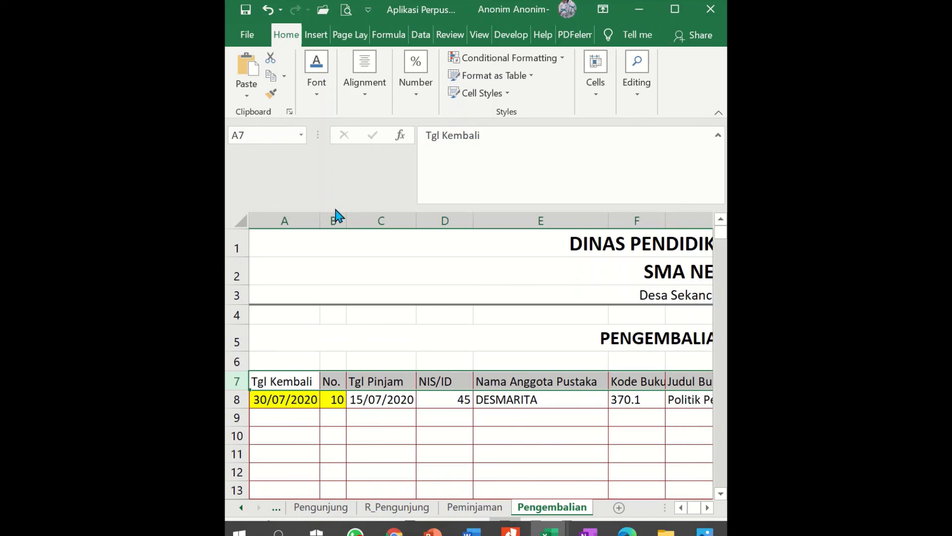
{"action": "left_click", "coordinate": [320, 92]}
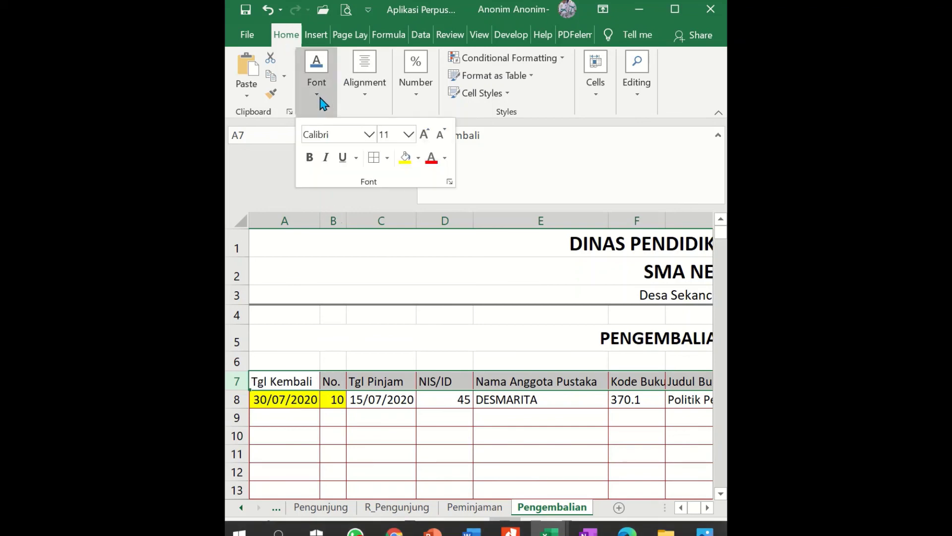
{"action": "left_click", "coordinate": [309, 158]}
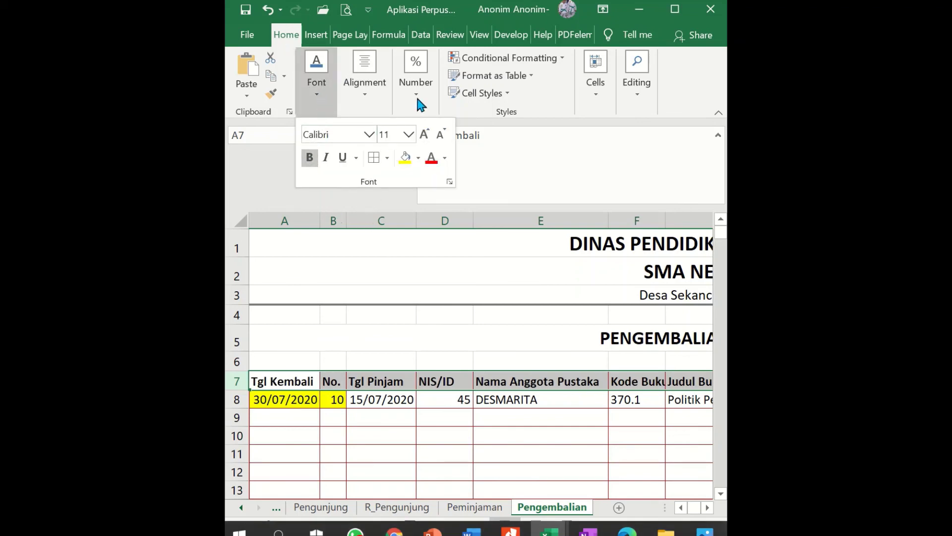
{"action": "left_click", "coordinate": [365, 82]}
{"action": "left_click", "coordinate": [367, 137]}
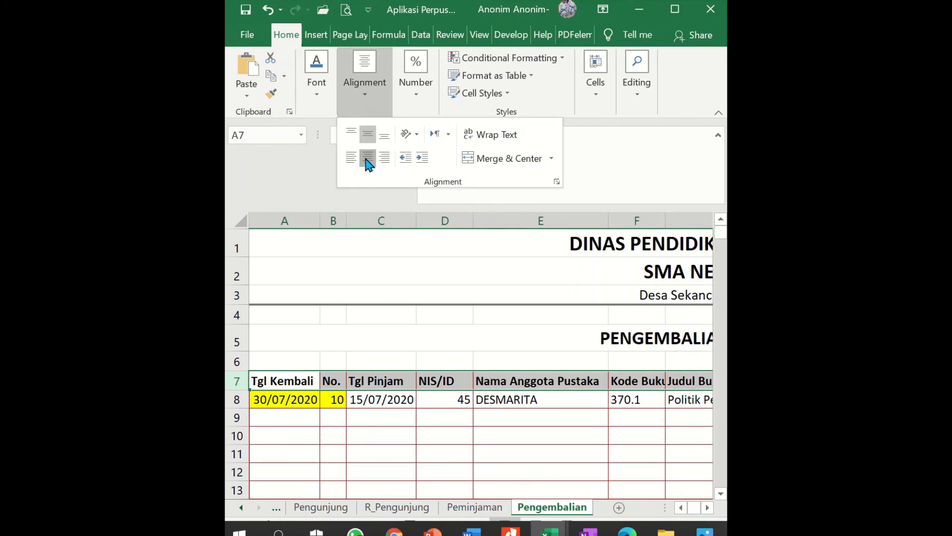
{"action": "left_click", "coordinate": [367, 157]}
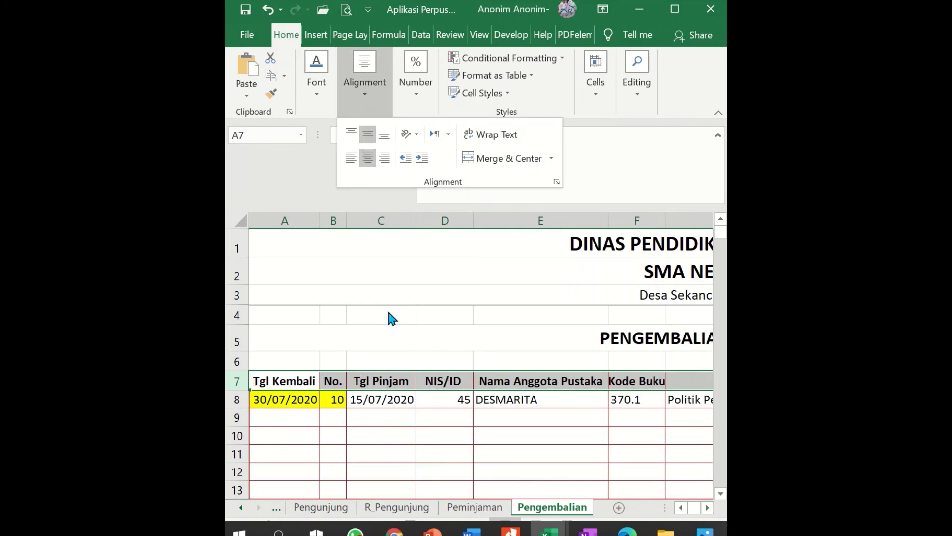
{"action": "left_click", "coordinate": [480, 386]}
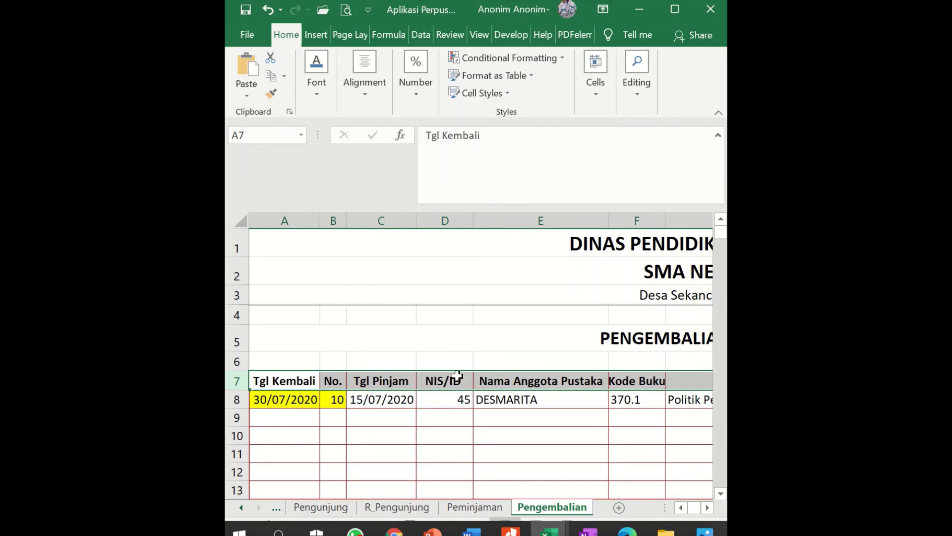
Auto-fit the NIS/ID column D to its contents and center the Kode Buku value in F8 horizontally.
{"action": "double_click", "coordinate": [473, 221]}
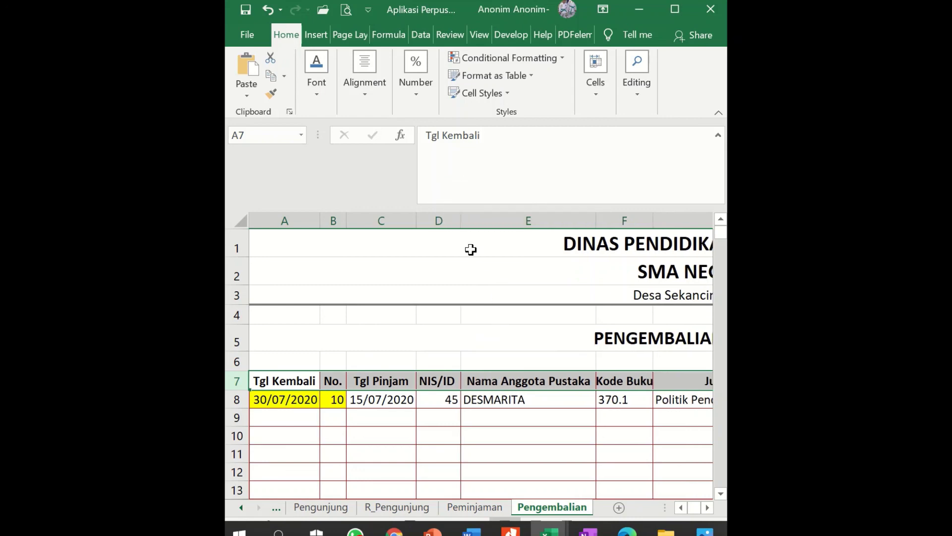
{"action": "left_click", "coordinate": [456, 396]}
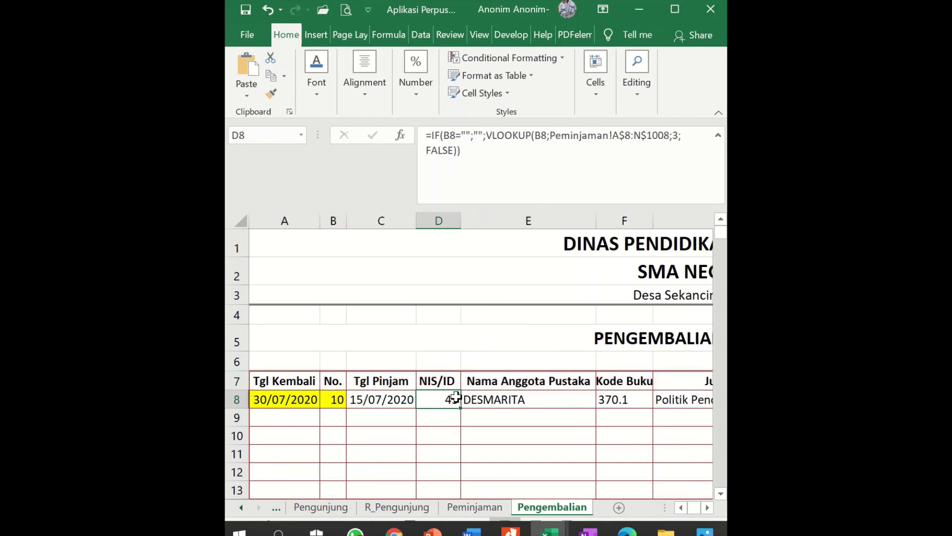
{"action": "left_click", "coordinate": [514, 398]}
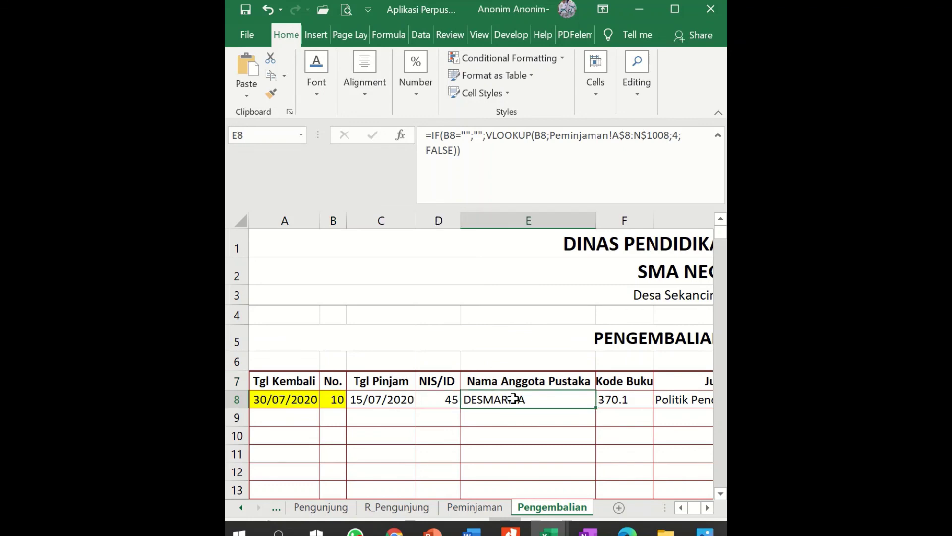
{"action": "key", "text": "Right"}
{"action": "scroll", "coordinate": [514, 398], "scroll_direction": "right", "scroll_amount": 3}
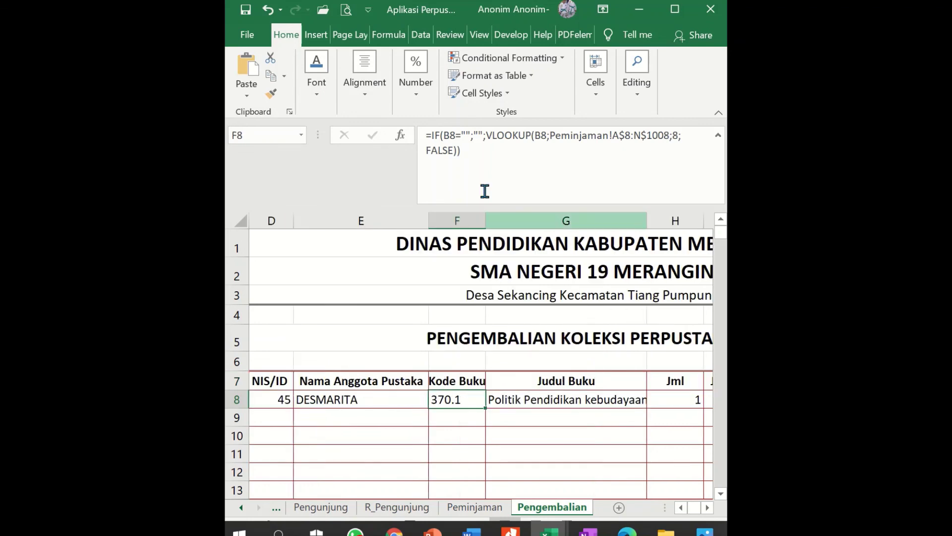
{"action": "left_click", "coordinate": [376, 101]}
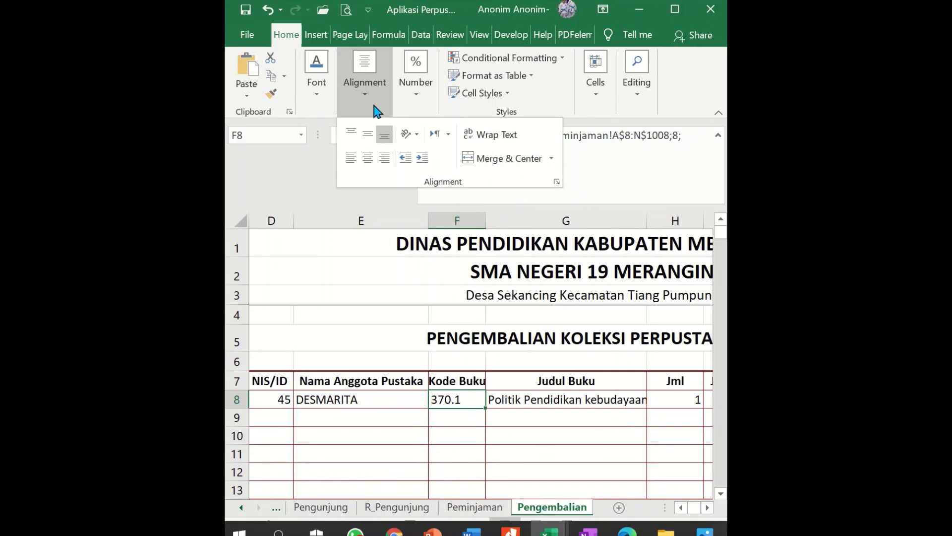
{"action": "left_click", "coordinate": [368, 157]}
Widen the Judul Buku column G slightly and turn on Wrap text for the book title in G8.
{"action": "left_click", "coordinate": [496, 399]}
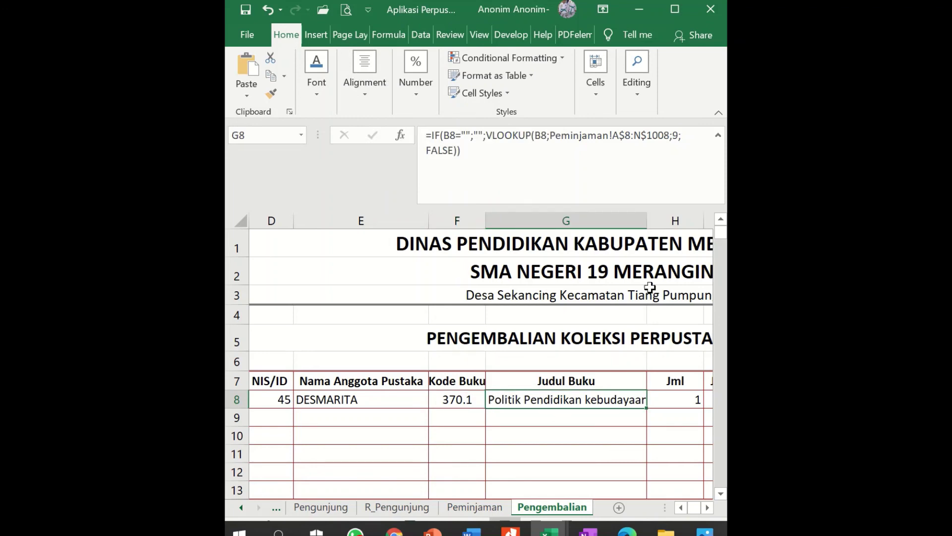
{"action": "left_click_drag", "start_coordinate": [648, 220], "coordinate": [677, 216]}
{"action": "right_click", "coordinate": [566, 402]}
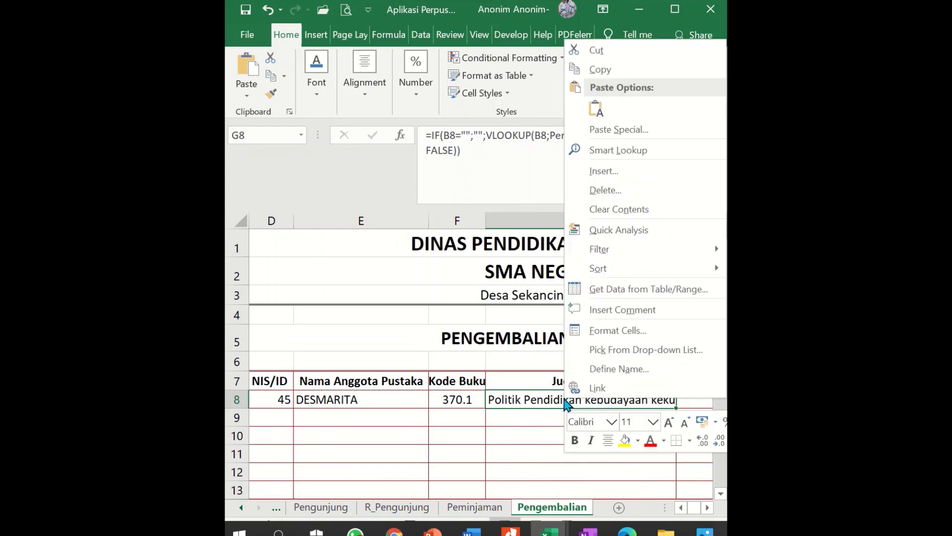
{"action": "left_click", "coordinate": [600, 332]}
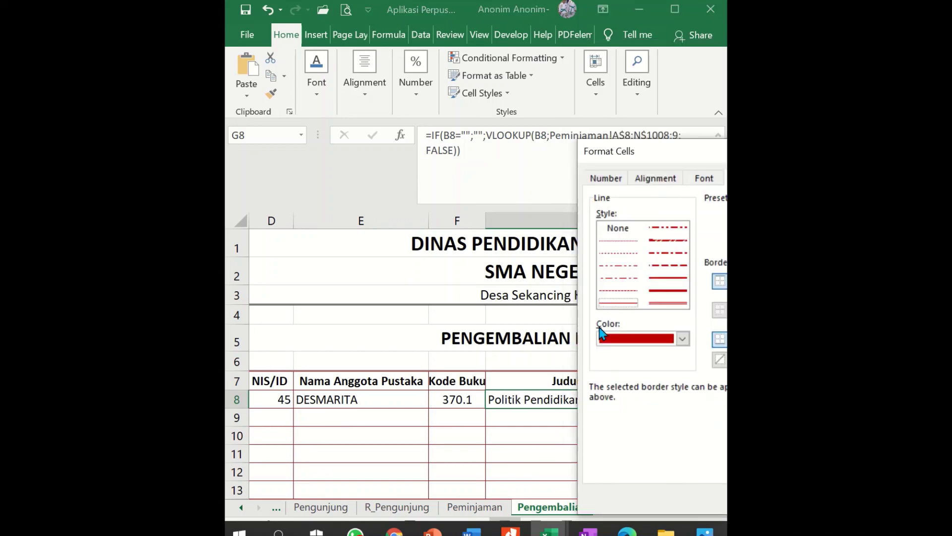
{"action": "left_click", "coordinate": [659, 182]}
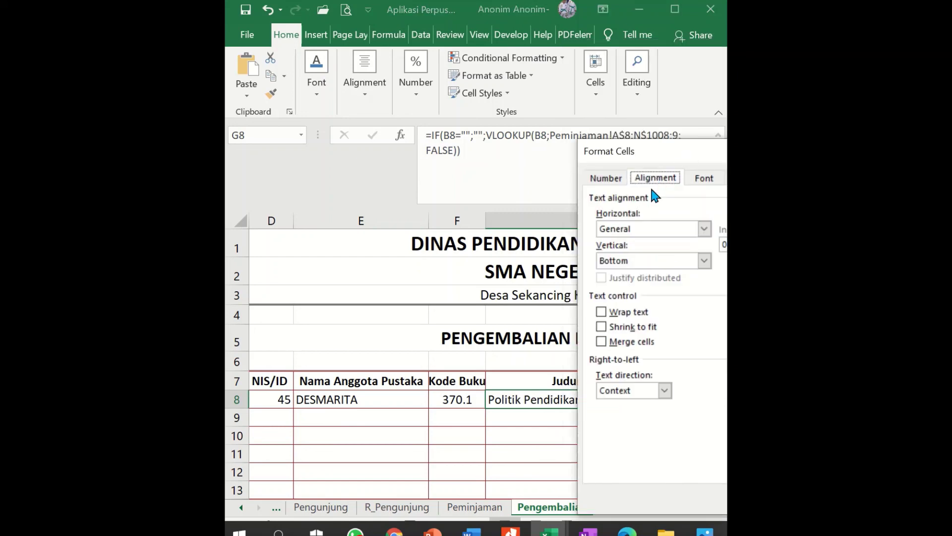
{"action": "left_click", "coordinate": [628, 313]}
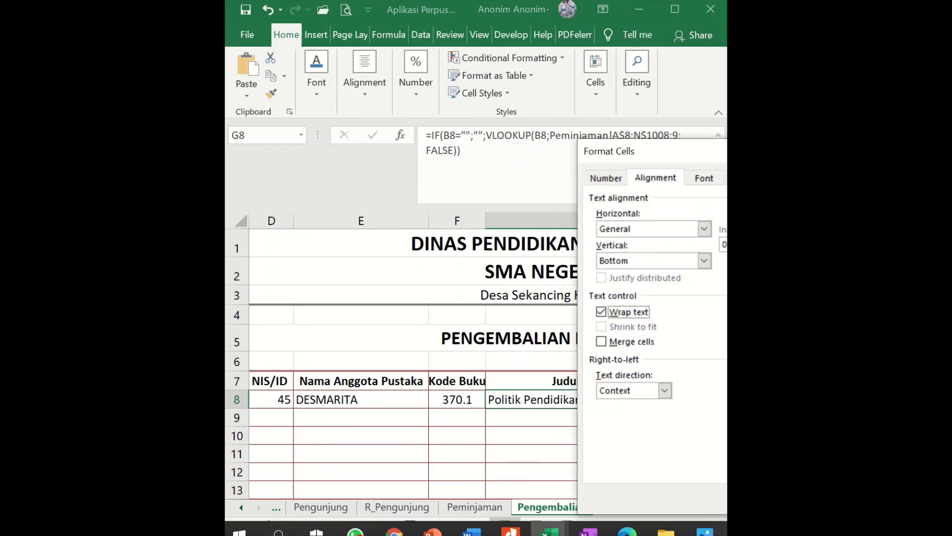
{"action": "key", "text": "Return"}
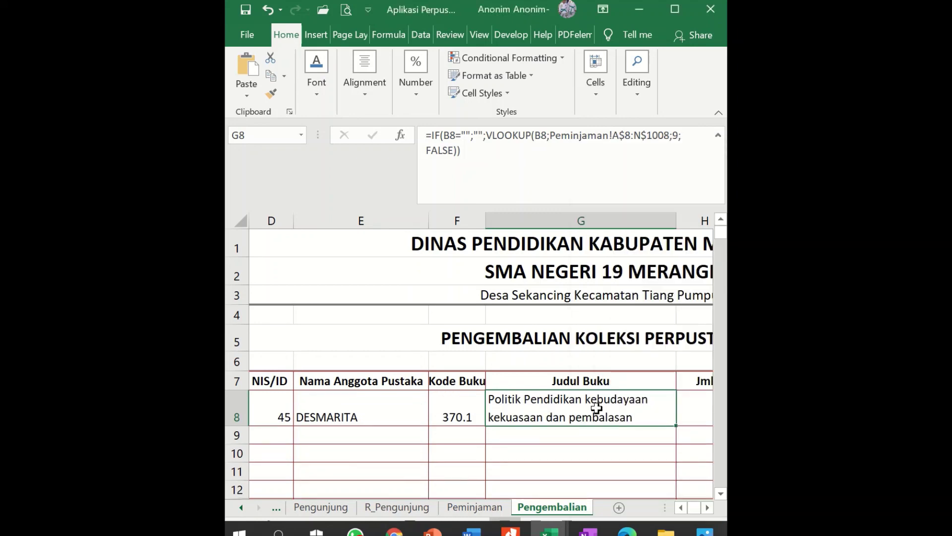
Auto-fit the Jml column H to its contents.
{"action": "key", "text": "Right"}
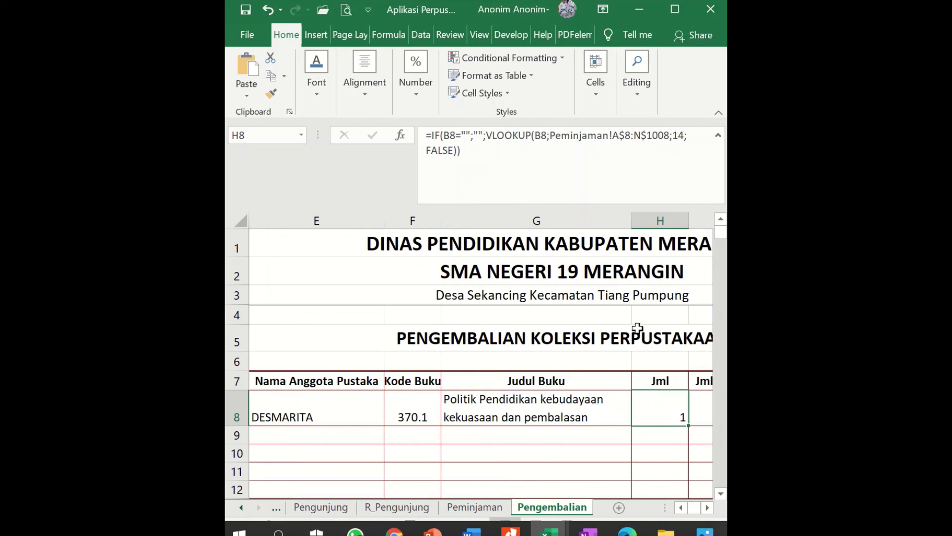
{"action": "double_click", "coordinate": [688, 219]}
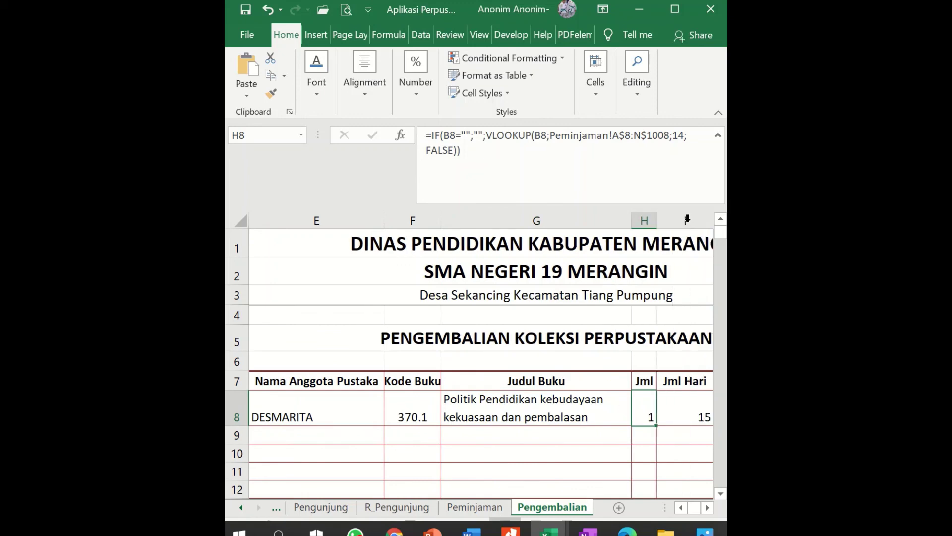
Center the Jml value in H8 and the Jml Hari value in I8 horizontally.
{"action": "left_click", "coordinate": [368, 106]}
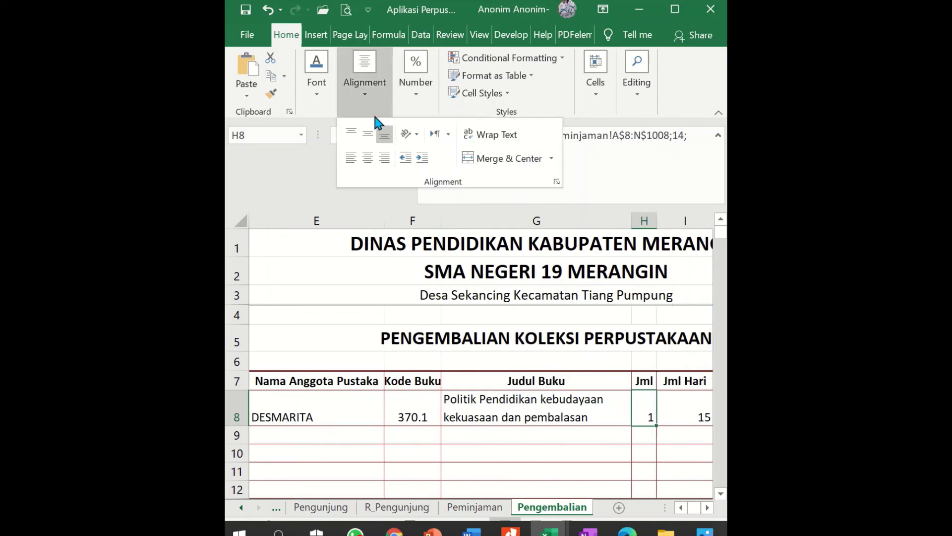
{"action": "left_click", "coordinate": [367, 157]}
{"action": "left_click", "coordinate": [672, 346]}
{"action": "left_click", "coordinate": [675, 409]}
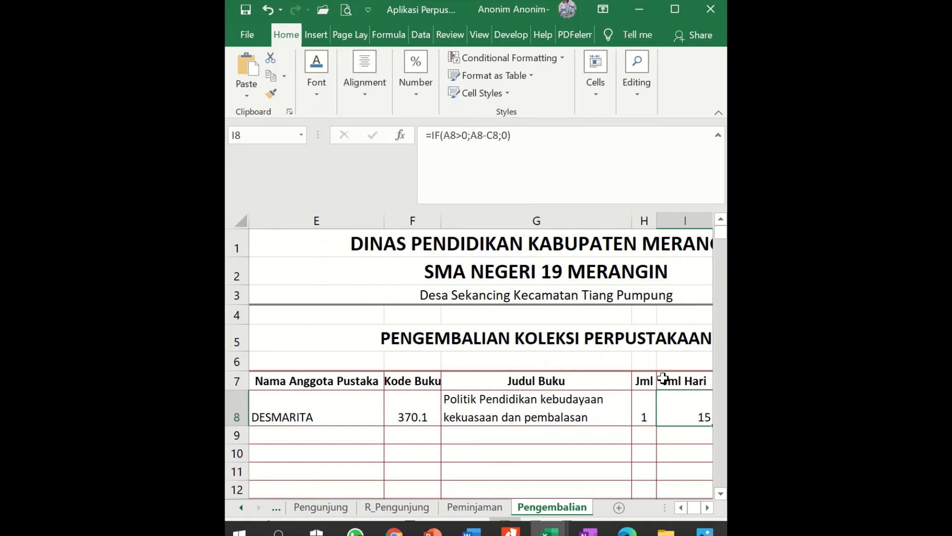
{"action": "left_click", "coordinate": [365, 82]}
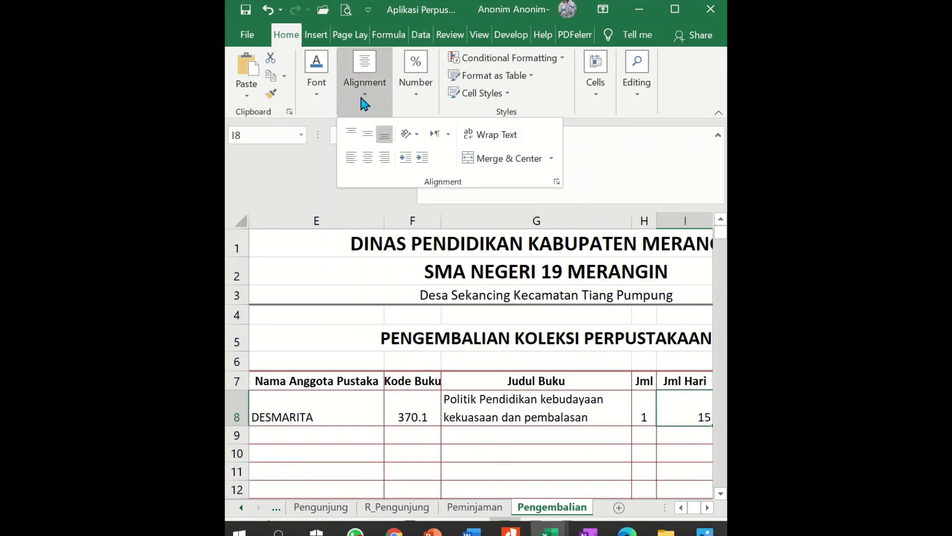
{"action": "left_click", "coordinate": [368, 158]}
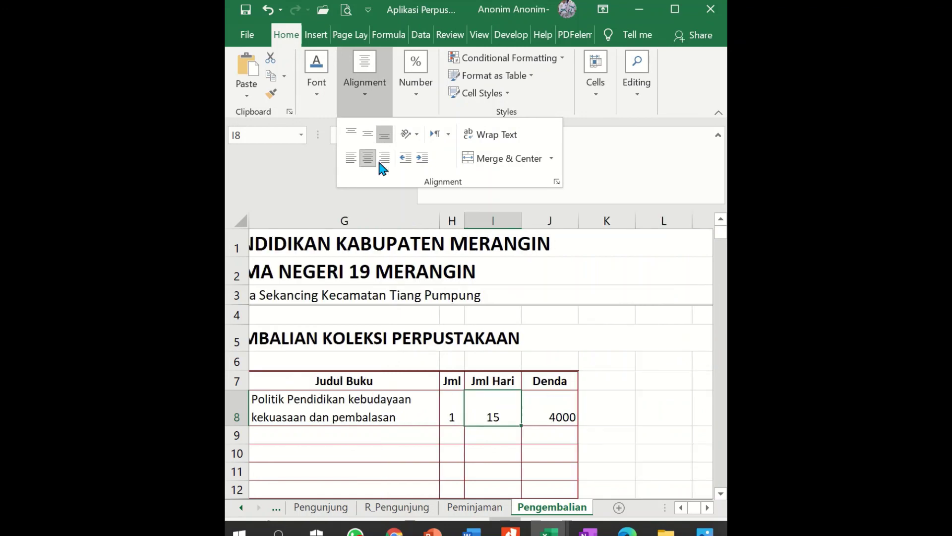
Format the Denda cell J8 with the custom rupiah number format Rp#.##0 without decimals.
{"action": "left_click", "coordinate": [551, 407]}
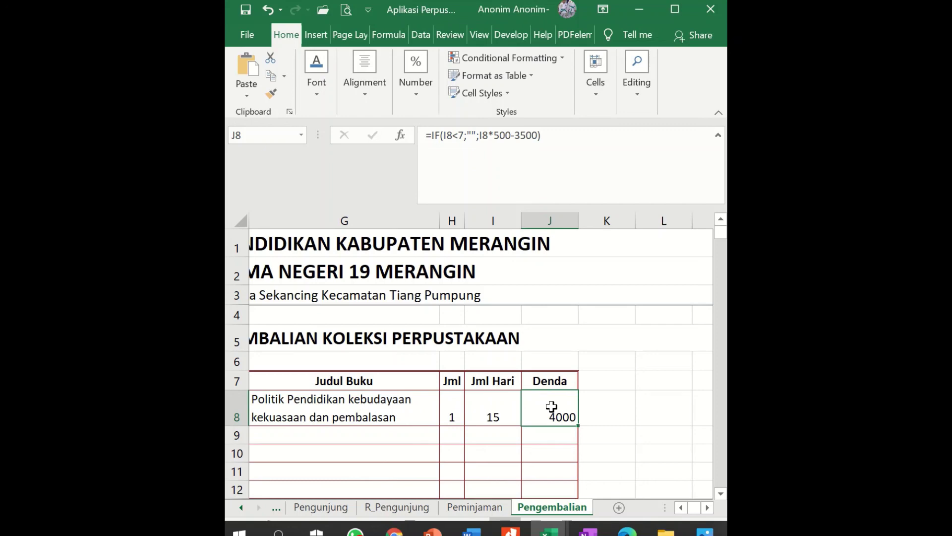
{"action": "right_click", "coordinate": [551, 407]}
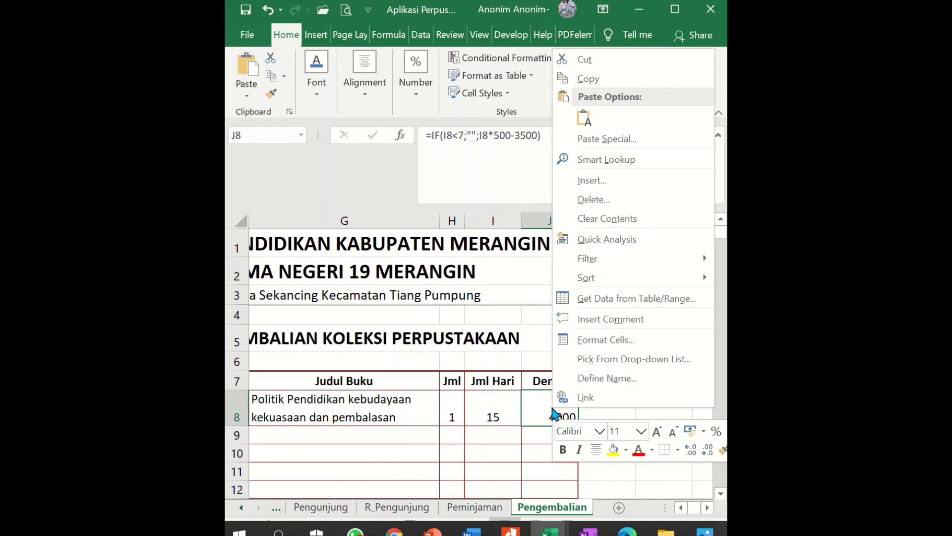
{"action": "left_click", "coordinate": [582, 340]}
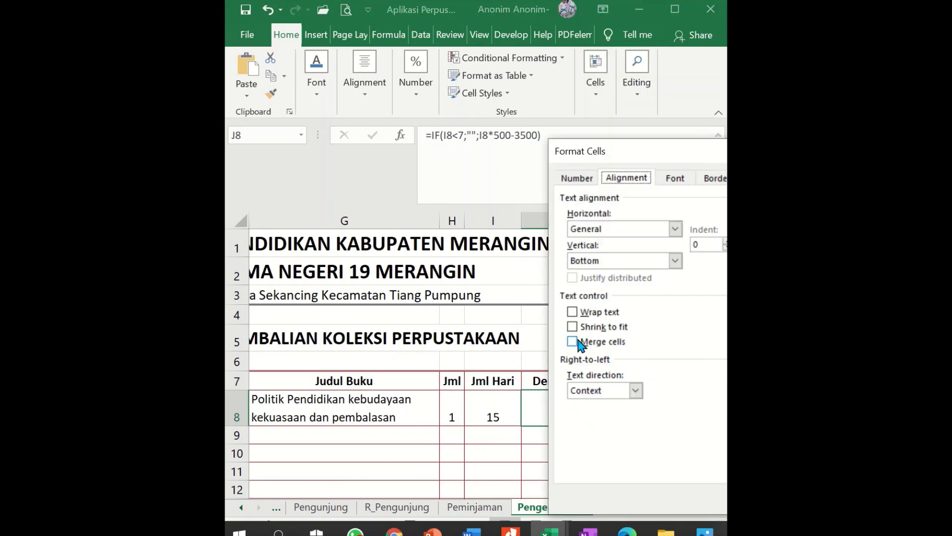
{"action": "left_click", "coordinate": [576, 178]}
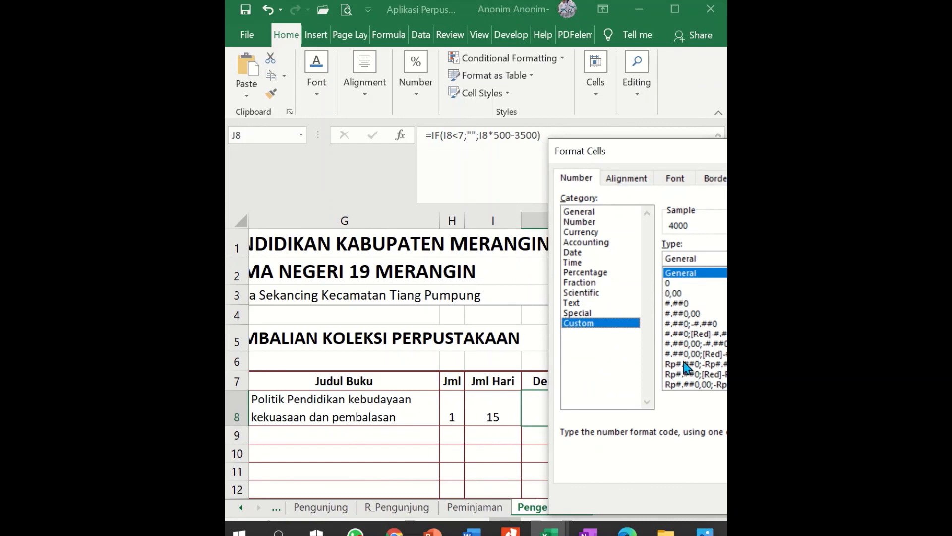
{"action": "left_click", "coordinate": [686, 365]}
{"action": "scroll", "coordinate": [694, 330], "scroll_direction": "down", "scroll_amount": 3}
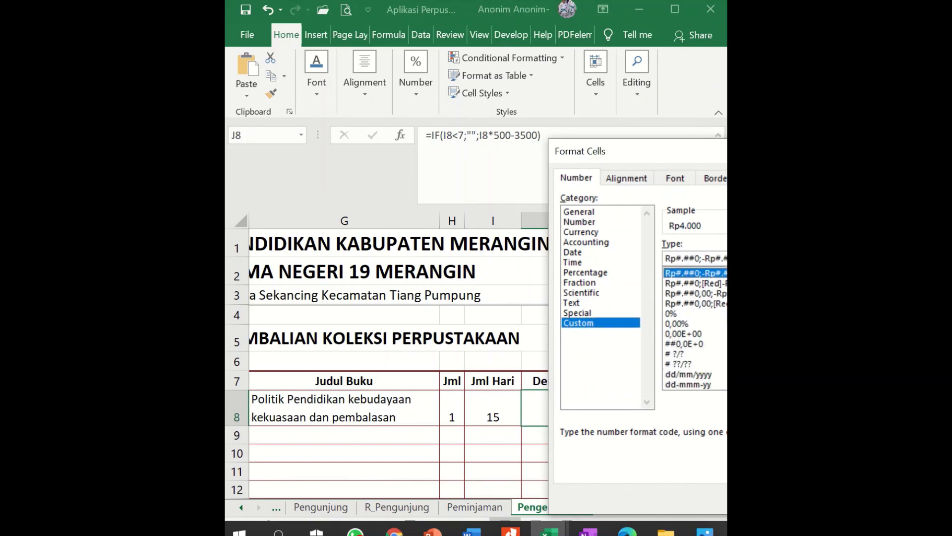
{"action": "scroll", "coordinate": [695, 329], "scroll_direction": "down", "scroll_amount": 3}
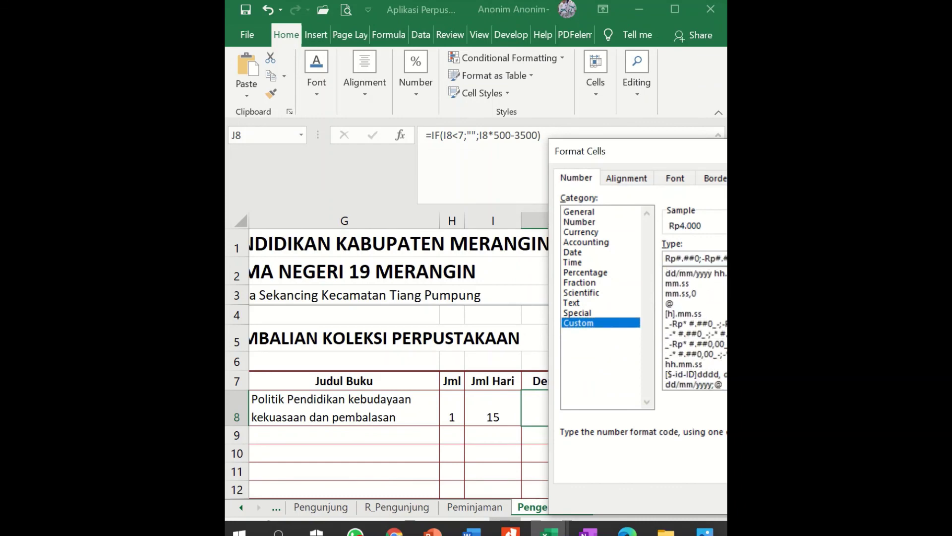
{"action": "scroll", "coordinate": [695, 330], "scroll_direction": "up", "scroll_amount": 6}
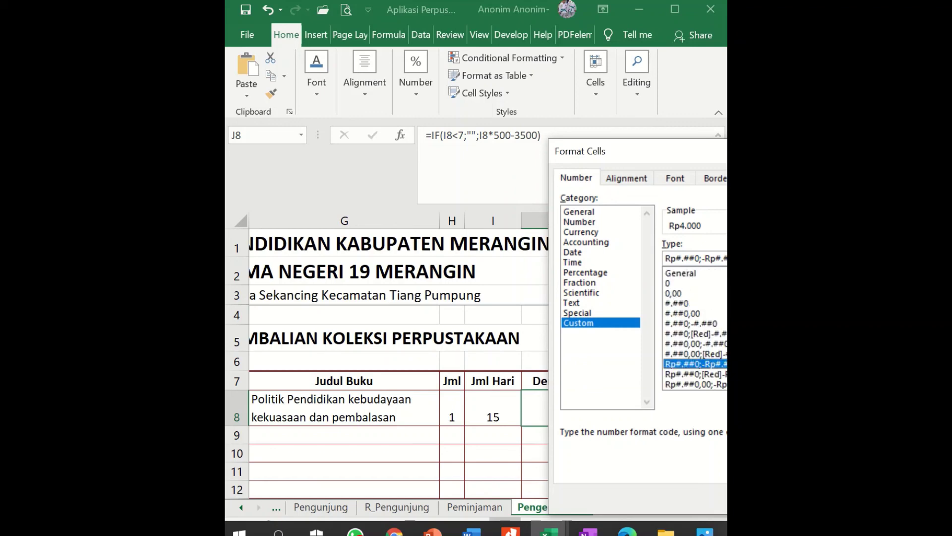
{"action": "scroll", "coordinate": [694, 329], "scroll_direction": "down", "scroll_amount": 2}
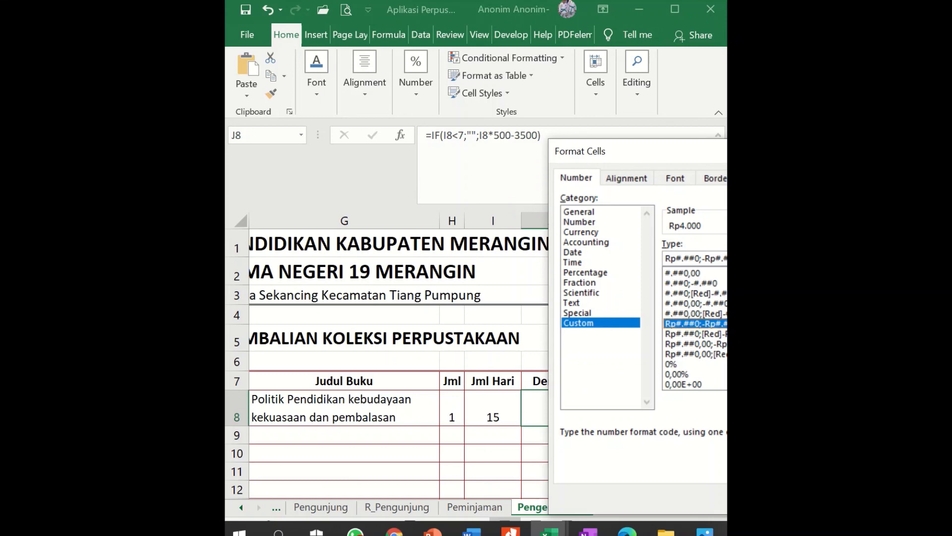
{"action": "key", "text": "Return"}
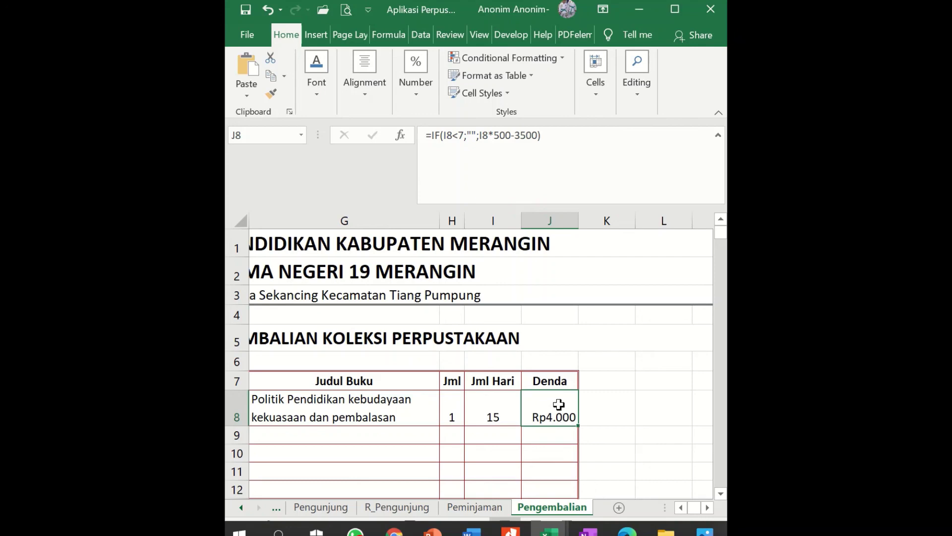
Change the Denda formula in J8 to =IF(I8<7;"";I8*1000-7000).
{"action": "left_click", "coordinate": [501, 138]}
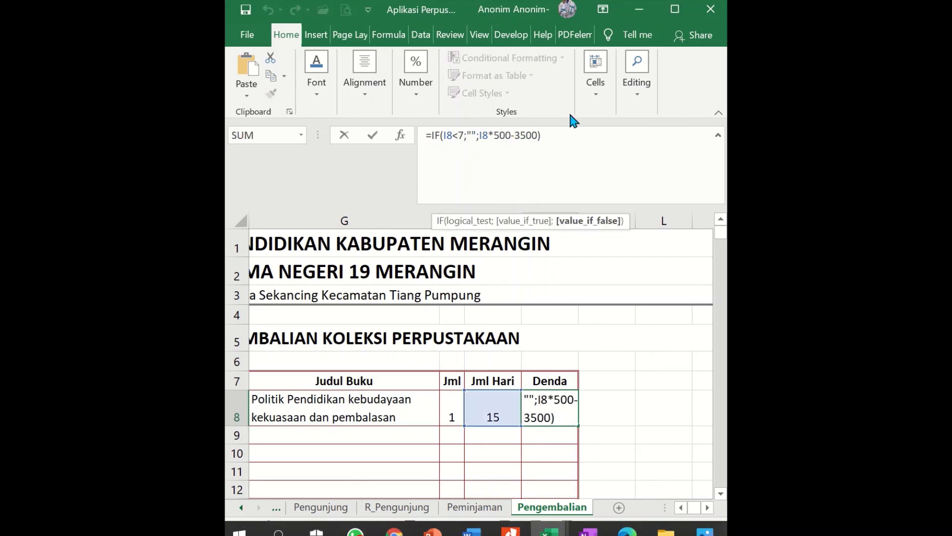
{"action": "key", "text": "BackSpace"}
{"action": "type", "text": "100"}
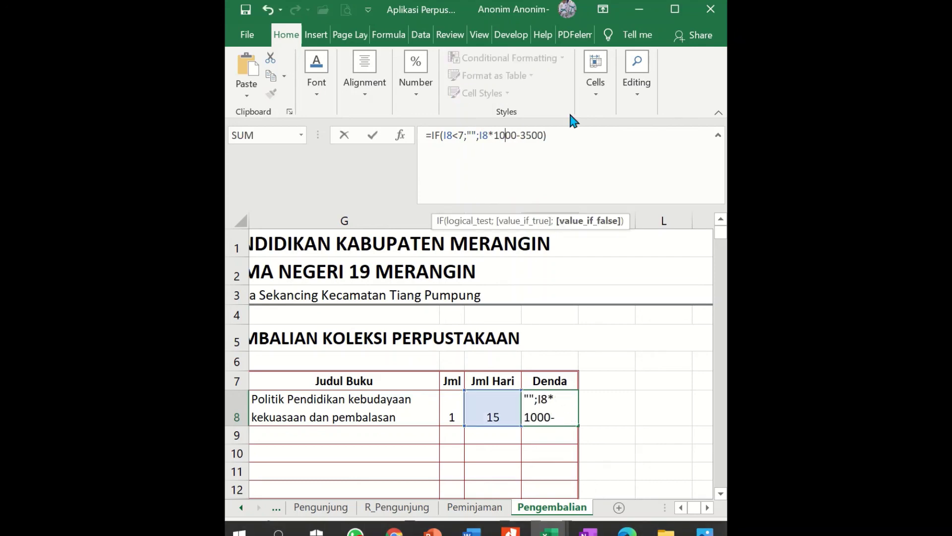
{"action": "key", "text": "BackSpace"}
{"action": "key", "text": "Right"}
{"action": "key", "text": "shift+Right"}
{"action": "key", "text": "shift+Right"}
{"action": "type", "text": "70"}
{"action": "key", "text": "Return"}
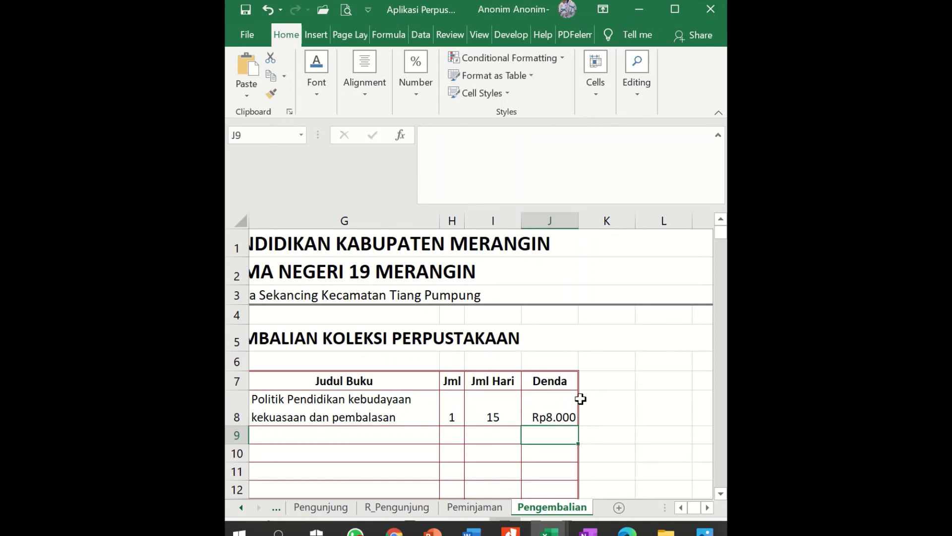
{"action": "left_click", "coordinate": [548, 400]}
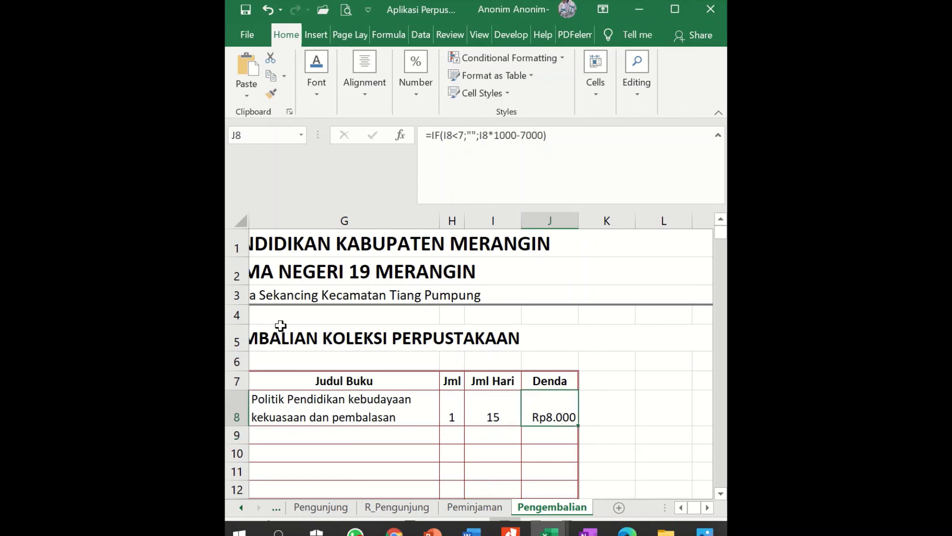
Align the contents of all cells in the sheet vertically to the middle.
{"action": "left_click", "coordinate": [238, 219]}
{"action": "left_click", "coordinate": [371, 104]}
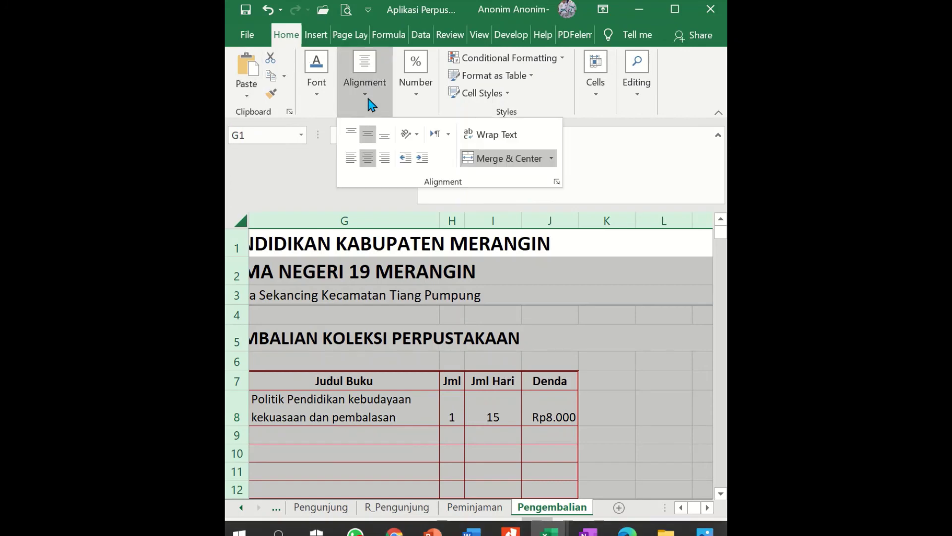
{"action": "left_click", "coordinate": [367, 134]}
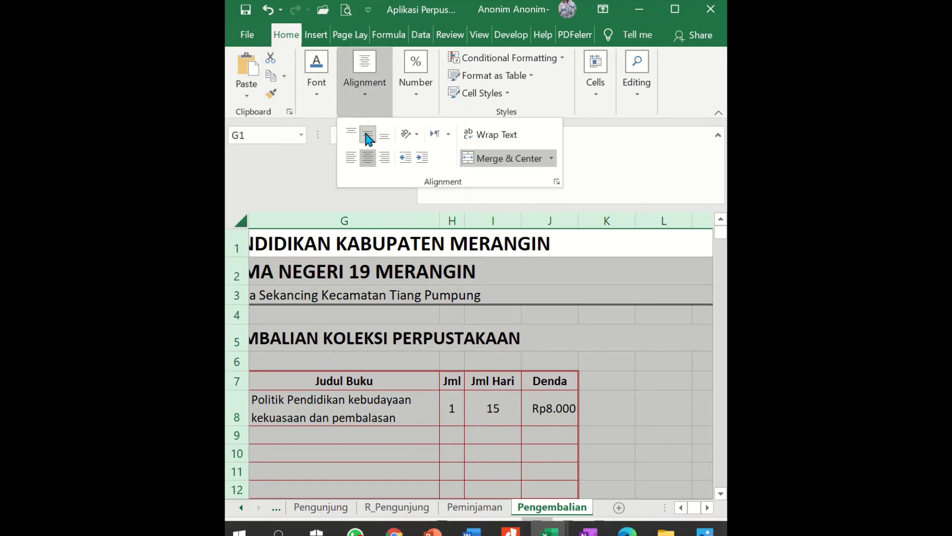
{"action": "left_click", "coordinate": [541, 412]}
{"action": "left_click", "coordinate": [615, 406]}
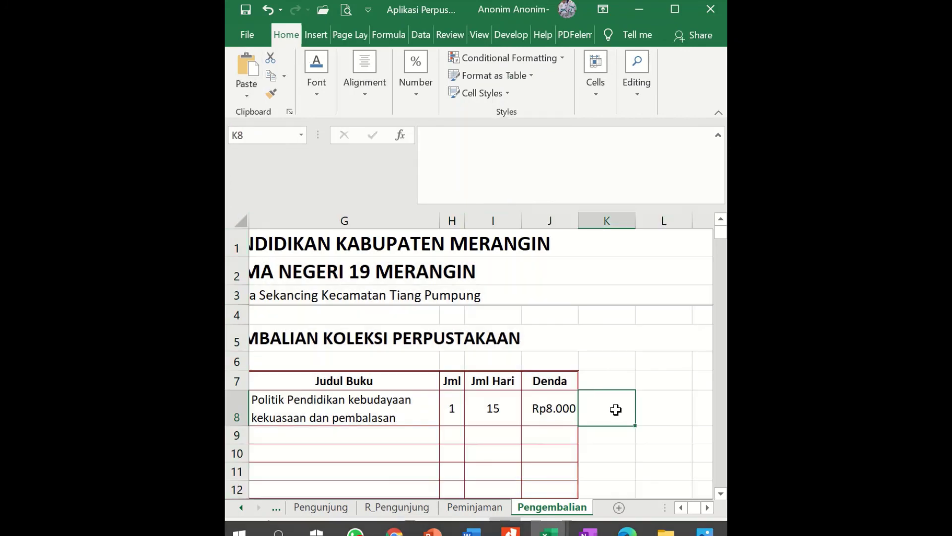
Clear the sample Tgl Kembali and No. entries in A8:B8, keeping the row's formulas.
{"action": "key", "text": "Home"}
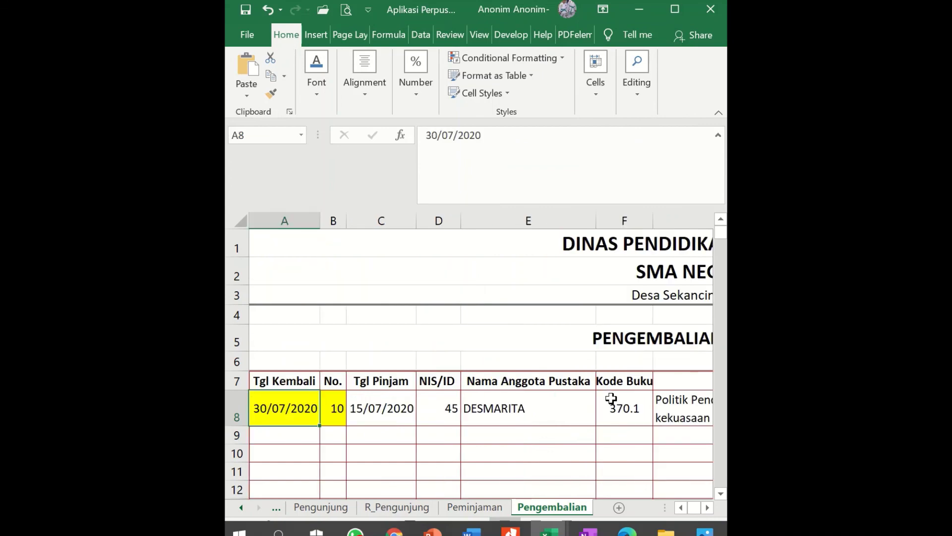
{"action": "key", "text": "ctrl+shift+Right"}
{"action": "key", "text": "ctrl+c"}
{"action": "key", "text": "ctrl+v"}
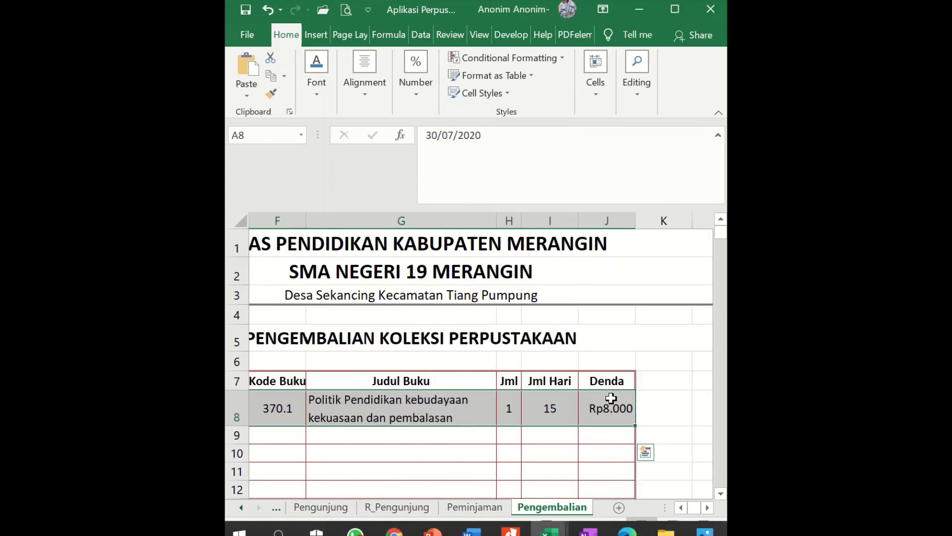
{"action": "key", "text": "Home"}
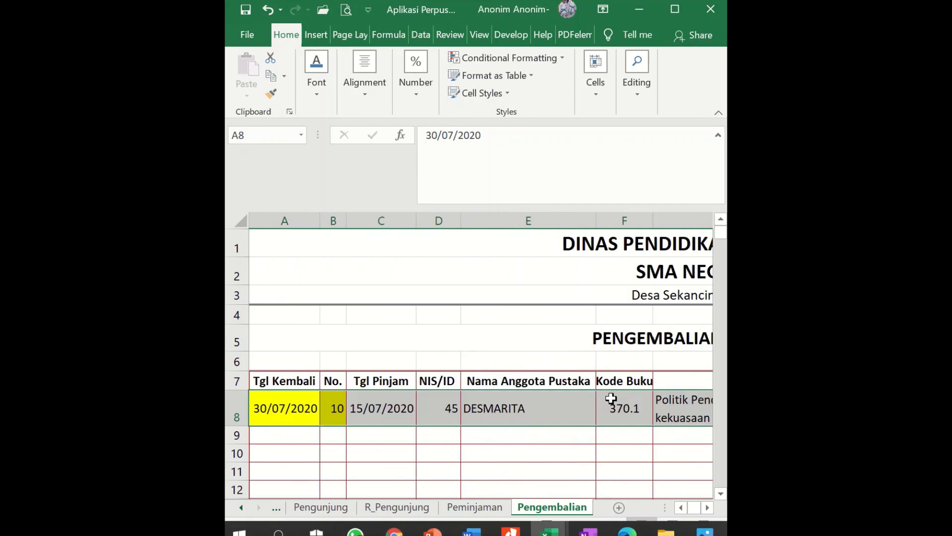
{"action": "key", "text": "shift+Right"}
{"action": "key", "text": "Return"}
{"action": "key", "text": "ctrl+z"}
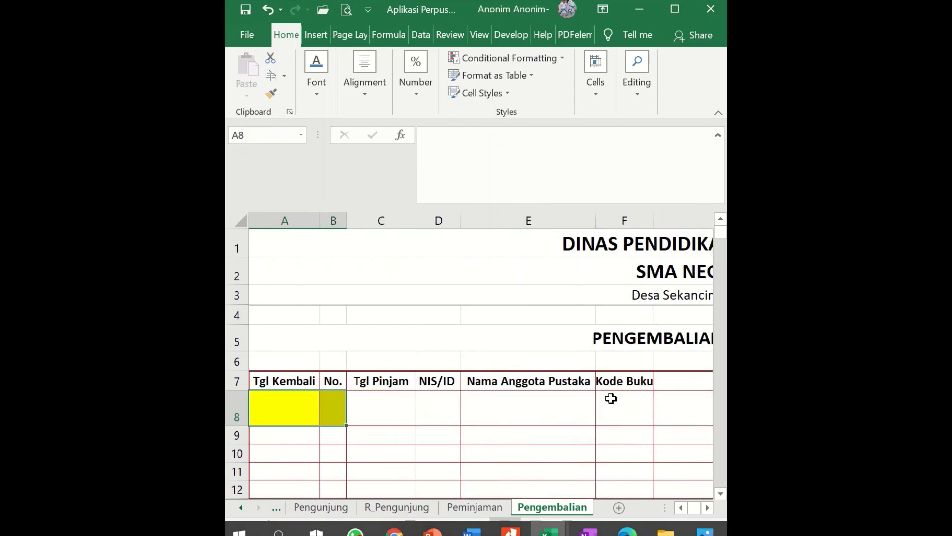
Copy the template row A8:J8 with its formulas and formatting into rows 9 to 1006 of the table.
{"action": "key", "text": "shift+Right"}
{"action": "key", "text": "shift+Right"}
{"action": "key", "text": "shift+Right"}
{"action": "key", "text": "shift+Right"}
{"action": "key", "text": "shift+Right"}
{"action": "key", "text": "shift+Right"}
{"action": "key", "text": "shift+Right"}
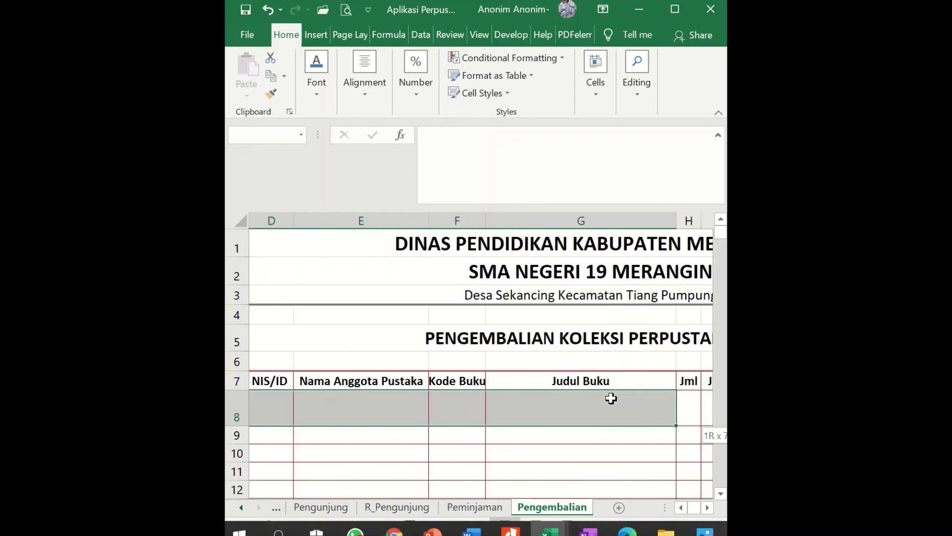
{"action": "key", "text": "shift+Right"}
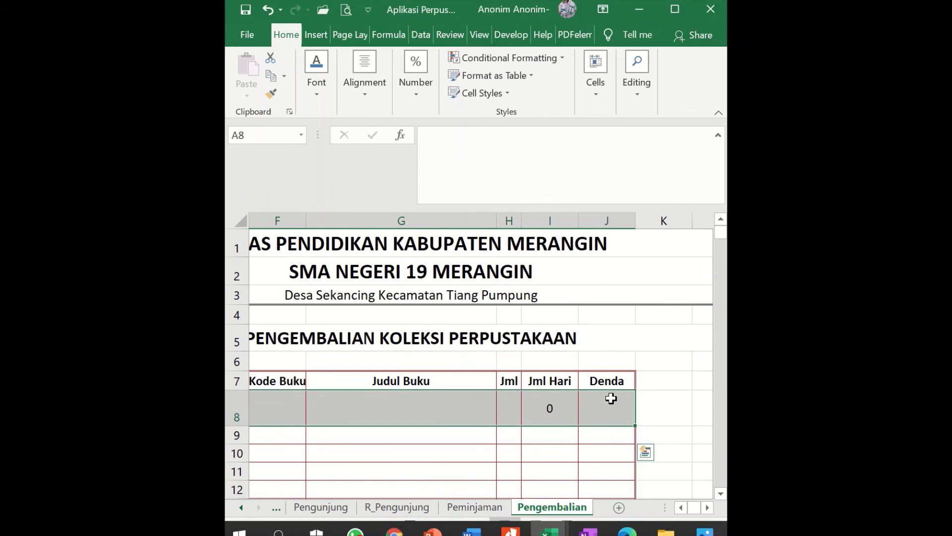
{"action": "key", "text": "ctrl+c"}
{"action": "key", "text": "Left"}
{"action": "key", "text": "Down"}
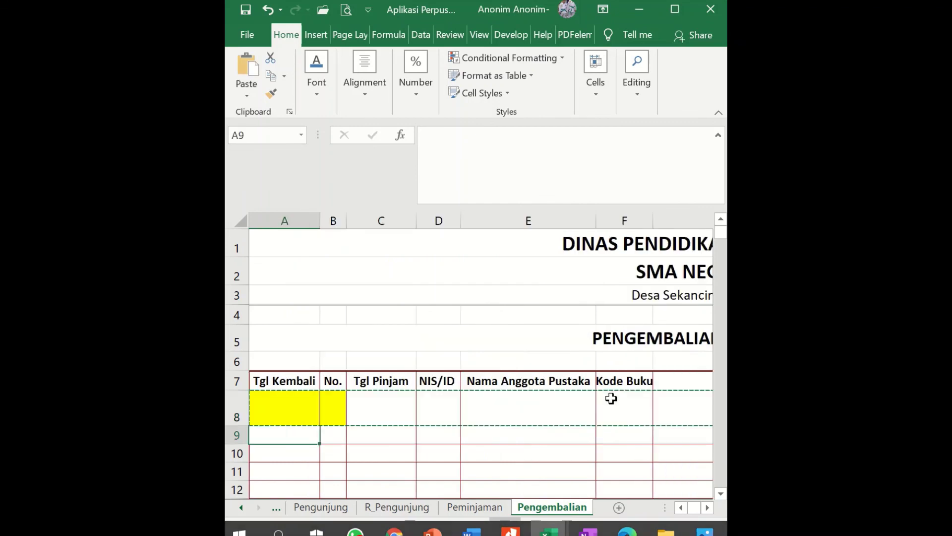
{"action": "key", "text": "shift+Down"}
{"action": "key", "text": "shift+Down"}
{"action": "key", "text": "shift+Down"}
{"action": "key", "text": "shift+Down"}
{"action": "key", "text": "shift+Down"}
{"action": "key", "text": "shift+Down"}
{"action": "key", "text": "shift+Down"}
{"action": "key", "text": "shift+Down"}
{"action": "key", "text": "shift+Down"}
{"action": "key", "text": "shift+Down"}
{"action": "key", "text": "shift+Down"}
{"action": "key", "text": "shift+Down"}
{"action": "key", "text": "shift+Down"}
{"action": "key", "text": "shift+Down"}
{"action": "key", "text": "shift+Down"}
{"action": "key", "text": "shift+Down"}
{"action": "key", "text": "shift+Down"}
{"action": "key", "text": "shift+Down"}
{"action": "key", "text": "shift+Down"}
{"action": "key", "text": "shift+Down"}
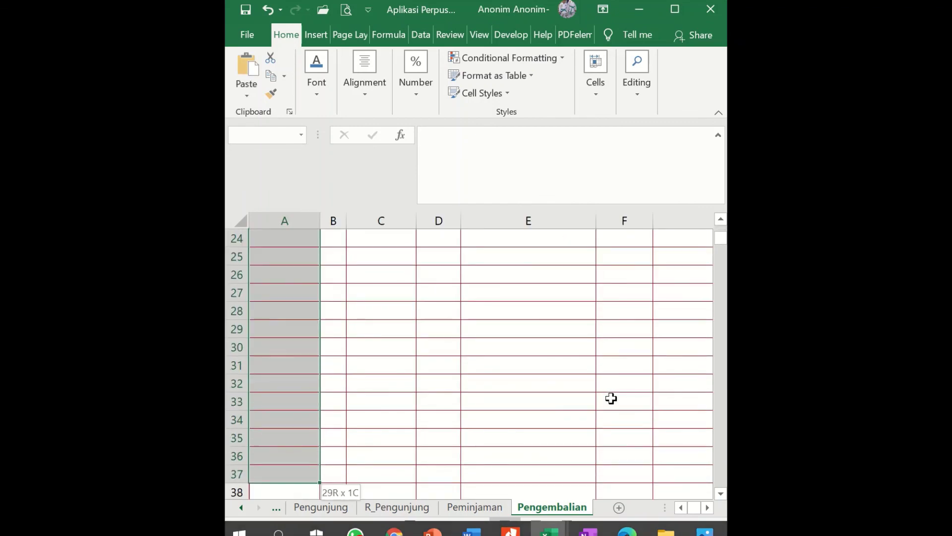
{"action": "key", "text": "shift+Down"}
{"action": "key", "text": "shift+Down"}
{"action": "key", "text": "shift+Down"}
{"action": "key", "text": "shift+Down"}
{"action": "key", "text": "shift+Down"}
{"action": "key", "text": "shift+Down"}
{"action": "key", "text": "shift+Down"}
{"action": "key", "text": "shift+Down"}
{"action": "key", "text": "shift+Down"}
{"action": "key", "text": "shift+Down"}
{"action": "key", "text": "shift+Down"}
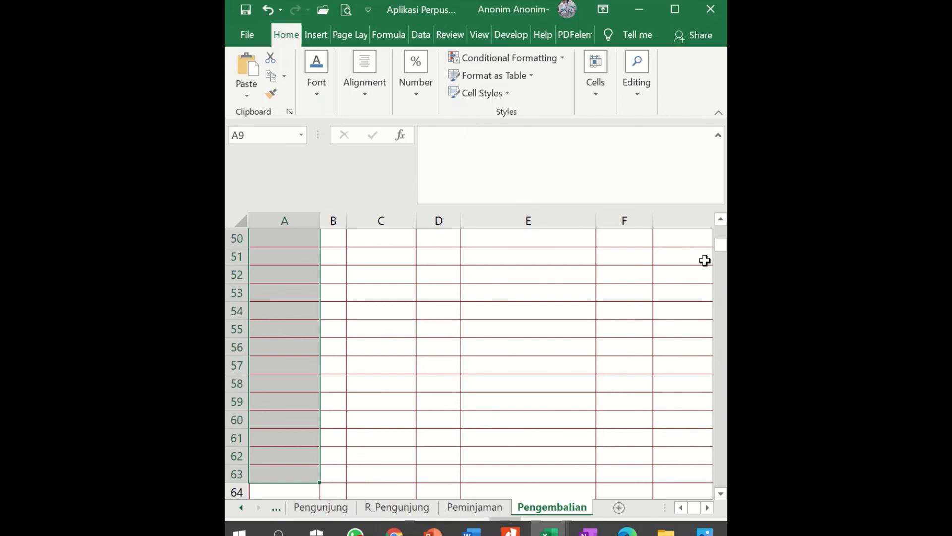
{"action": "left_click_drag", "start_coordinate": [723, 246], "coordinate": [721, 436]}
{"action": "left_click_drag", "start_coordinate": [288, 456], "coordinate": [288, 455]}
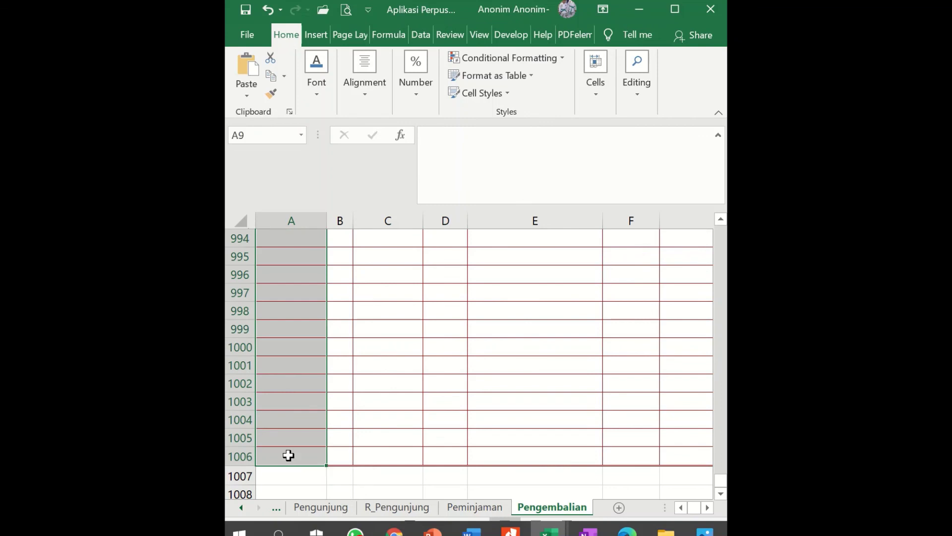
{"action": "key", "text": "ctrl+v"}
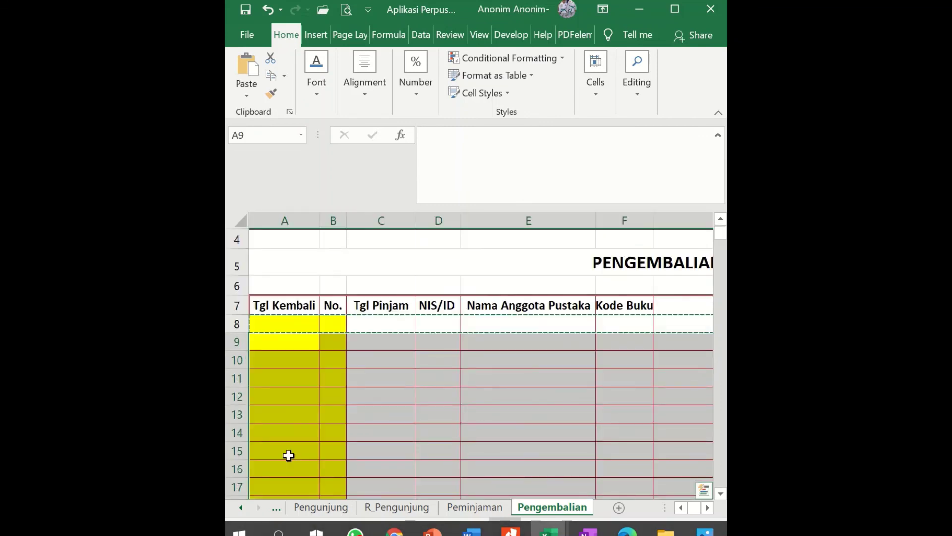
Check the copied formulas across row 14, including the Denda and Jml Hari cells.
{"action": "left_click", "coordinate": [335, 438]}
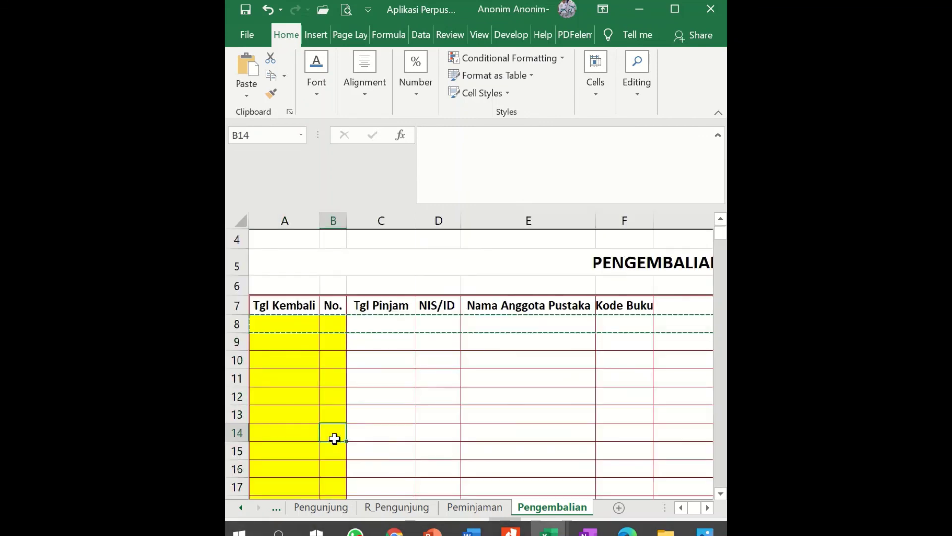
{"action": "key", "text": "Right"}
{"action": "key", "text": "Right"}
{"action": "key", "text": "Right"}
{"action": "key", "text": "Right"}
{"action": "key", "text": "Right"}
{"action": "key", "text": "Right"}
{"action": "key", "text": "Right"}
{"action": "key", "text": "Right"}
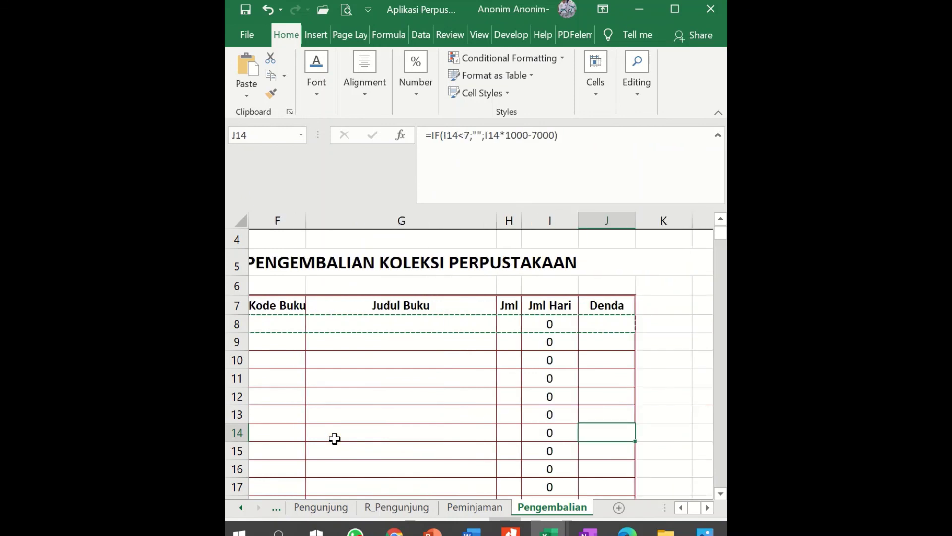
{"action": "key", "text": "Left"}
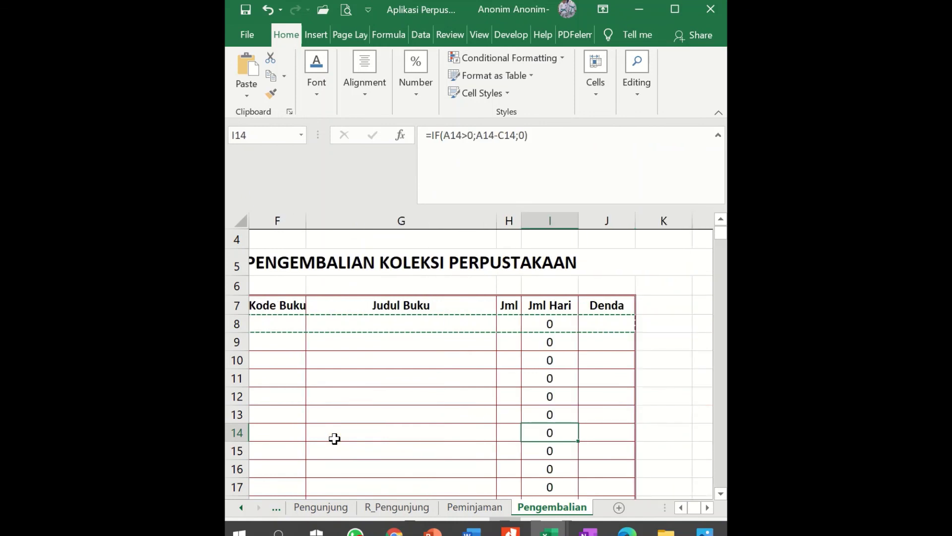
Turn off the display of zeros in zero-value cells for the Pengembalian worksheet in the advanced Excel options, and return to the start of row 14.
{"action": "left_click", "coordinate": [244, 37]}
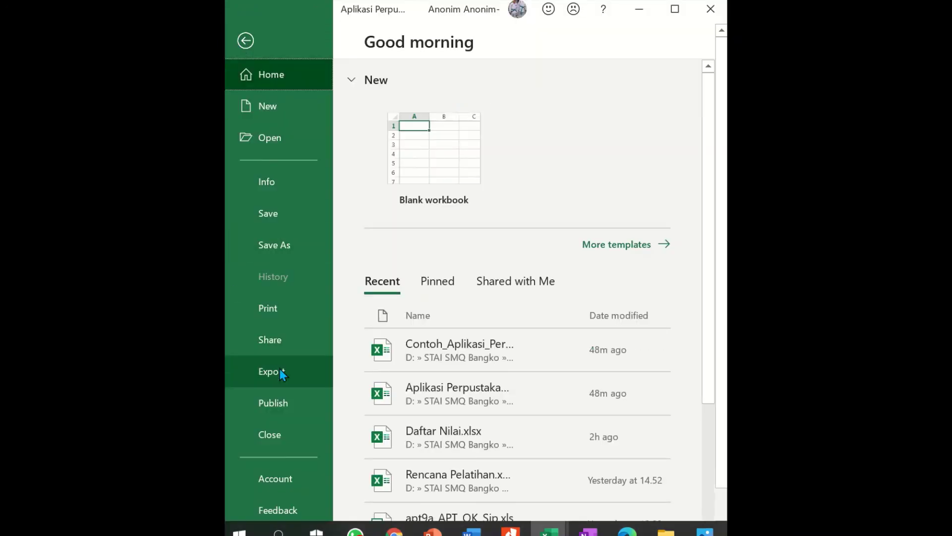
{"action": "left_click", "coordinate": [288, 510]}
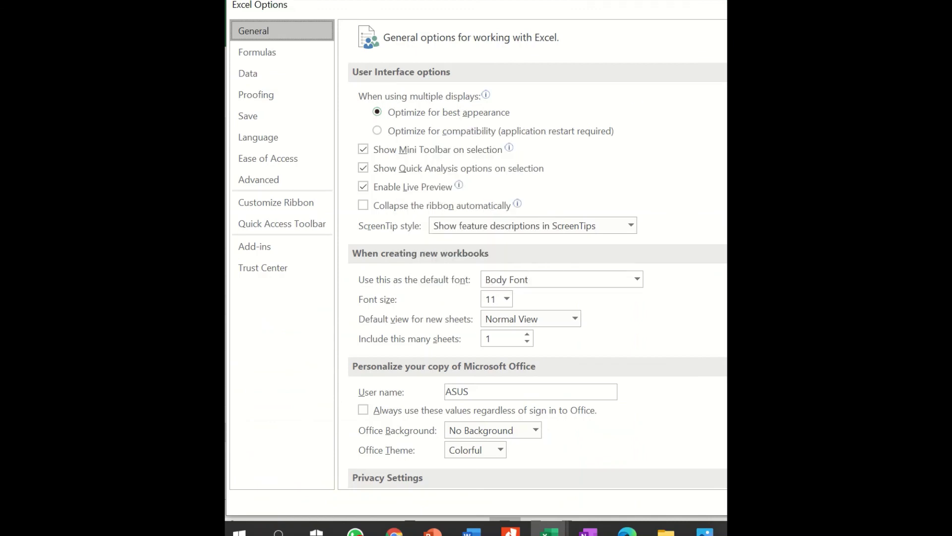
{"action": "left_click_drag", "start_coordinate": [726, 514], "coordinate": [714, 462]}
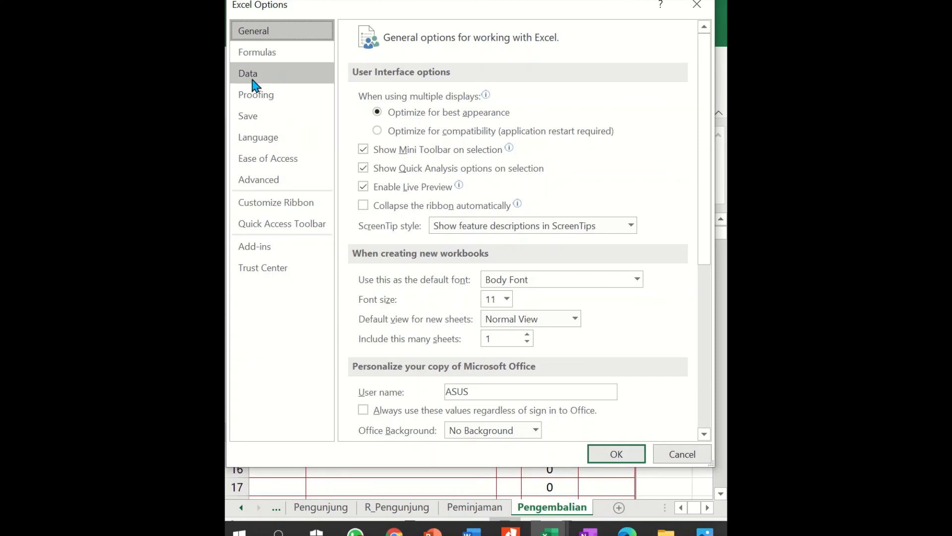
{"action": "left_click", "coordinate": [272, 179]}
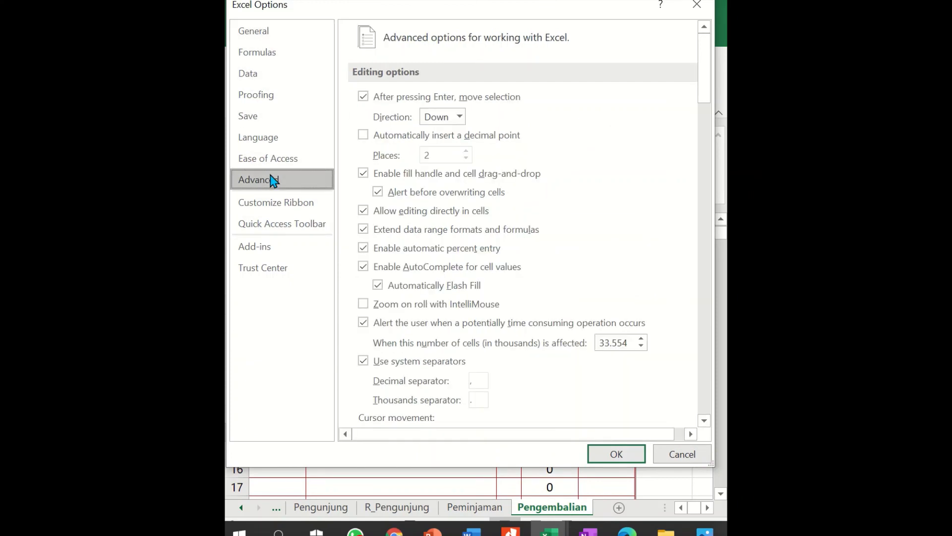
{"action": "scroll", "coordinate": [587, 208], "scroll_direction": "down", "scroll_amount": 2}
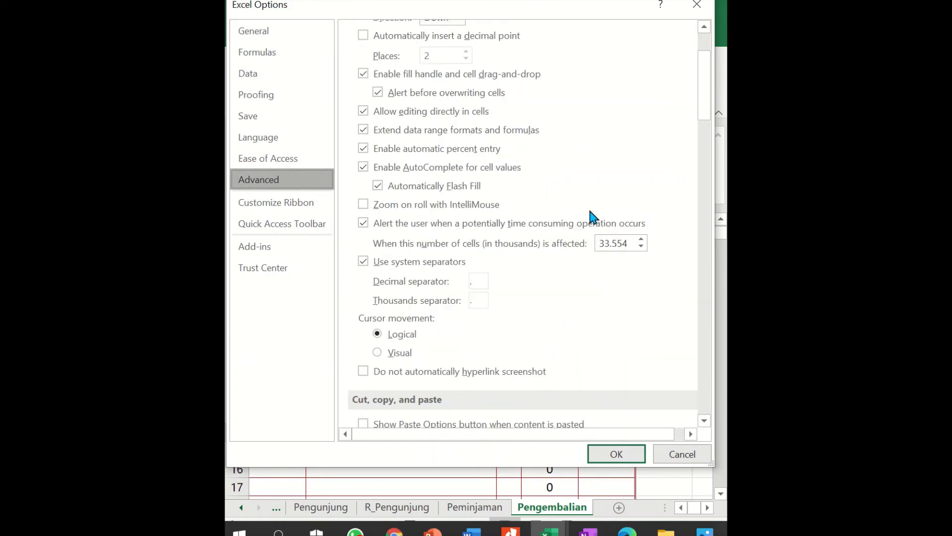
{"action": "scroll", "coordinate": [593, 217], "scroll_direction": "down", "scroll_amount": 9}
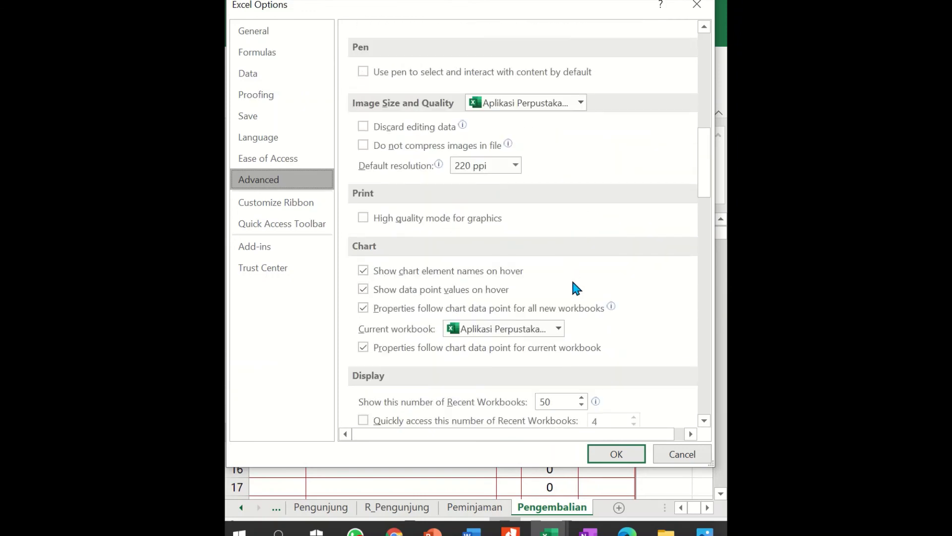
{"action": "scroll", "coordinate": [574, 283], "scroll_direction": "down", "scroll_amount": 5}
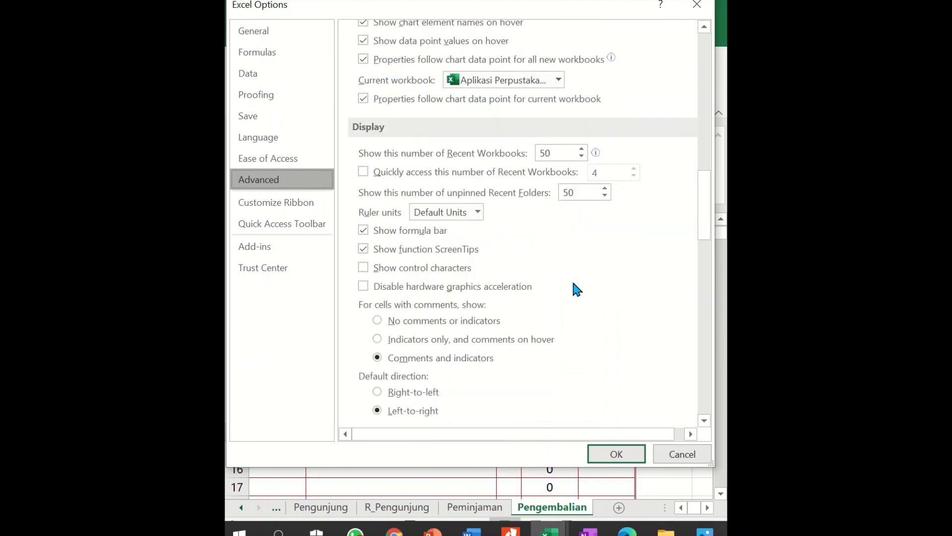
{"action": "scroll", "coordinate": [574, 284], "scroll_direction": "down", "scroll_amount": 4}
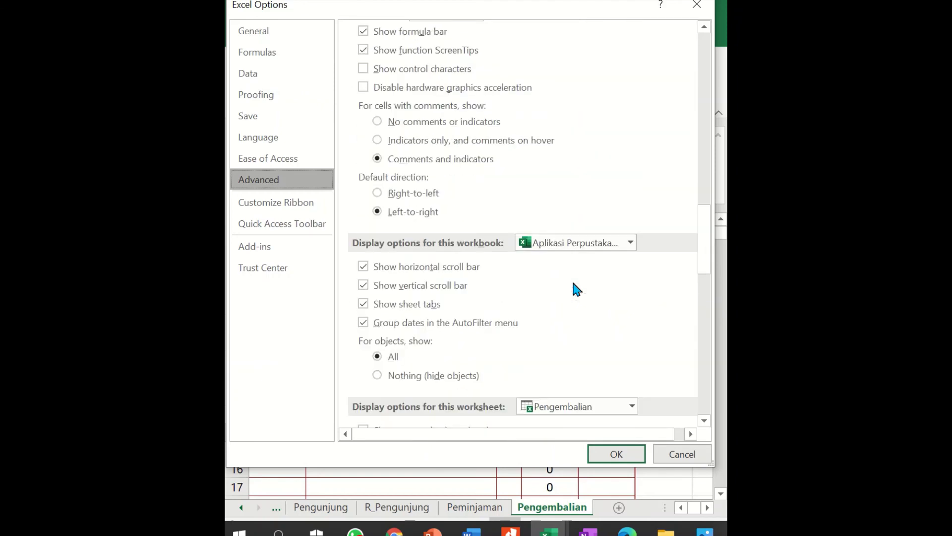
{"action": "scroll", "coordinate": [574, 285], "scroll_direction": "down", "scroll_amount": 4}
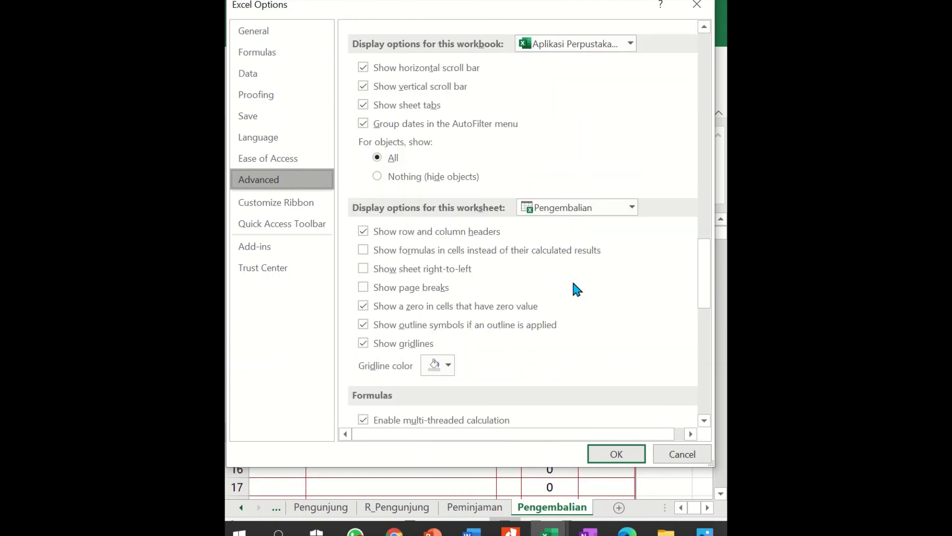
{"action": "left_click", "coordinate": [362, 307]}
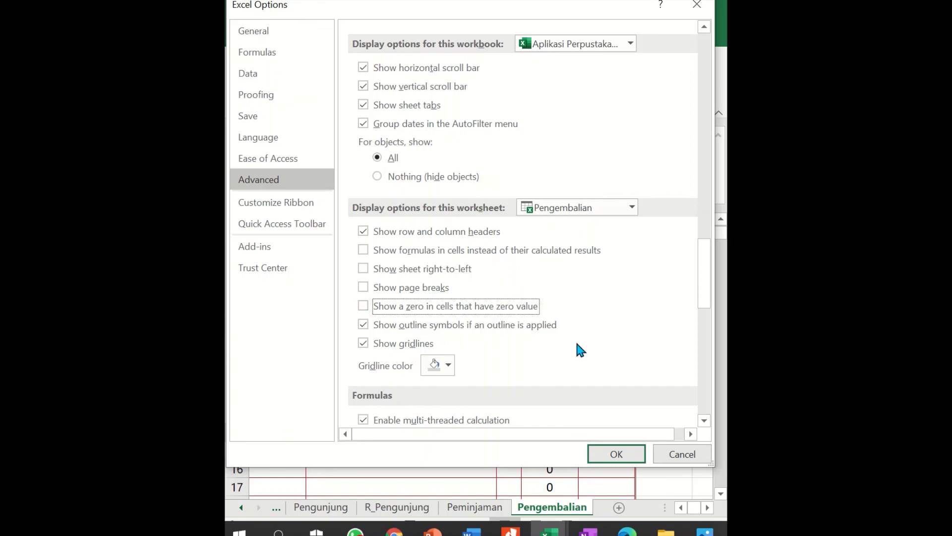
{"action": "left_click", "coordinate": [610, 453]}
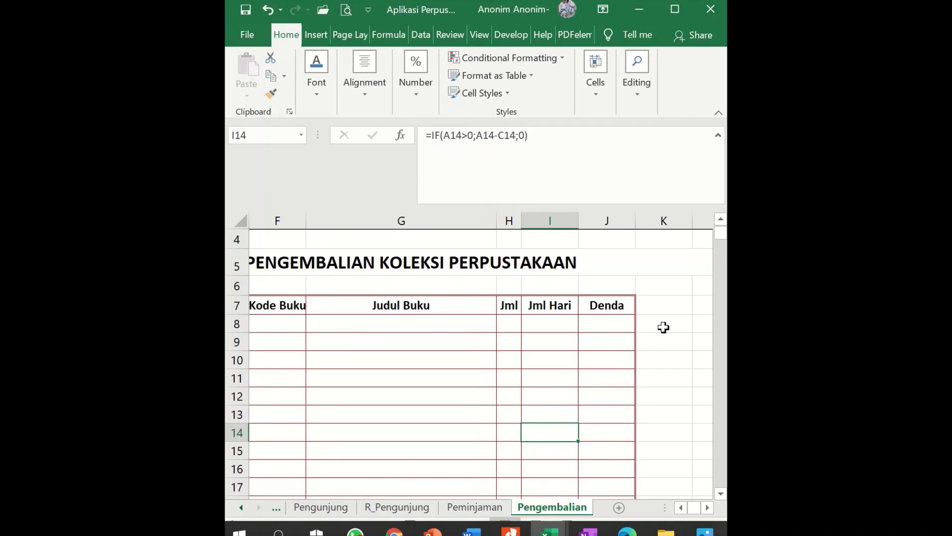
{"action": "key", "text": "Home"}
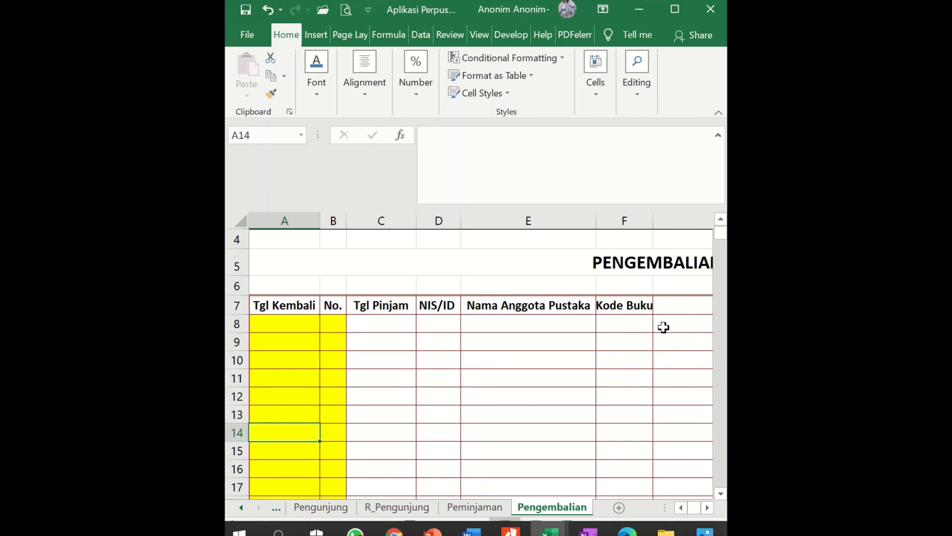
{"action": "mouse_move", "coordinate": [704, 5]}
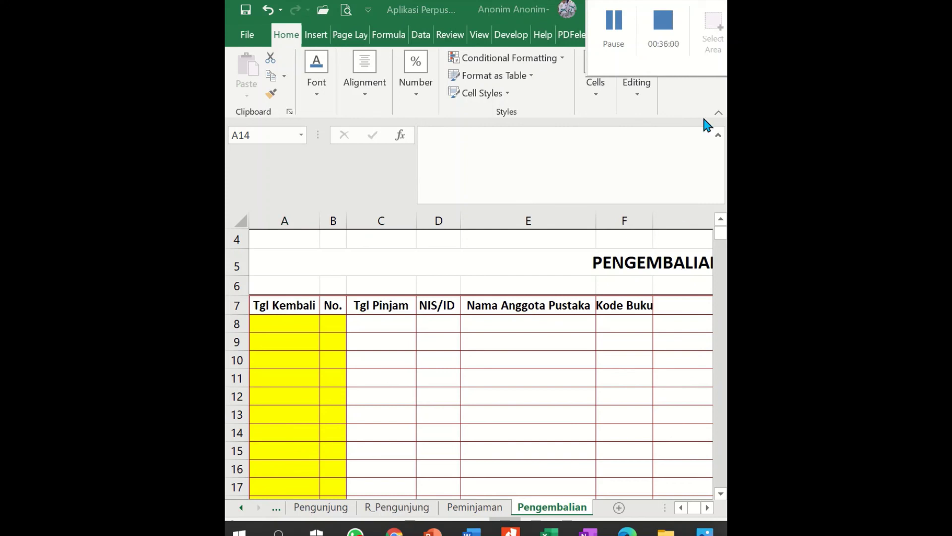
{"action": "mouse_move", "coordinate": [664, 4]}
{"action": "left_click", "coordinate": [671, 29]}
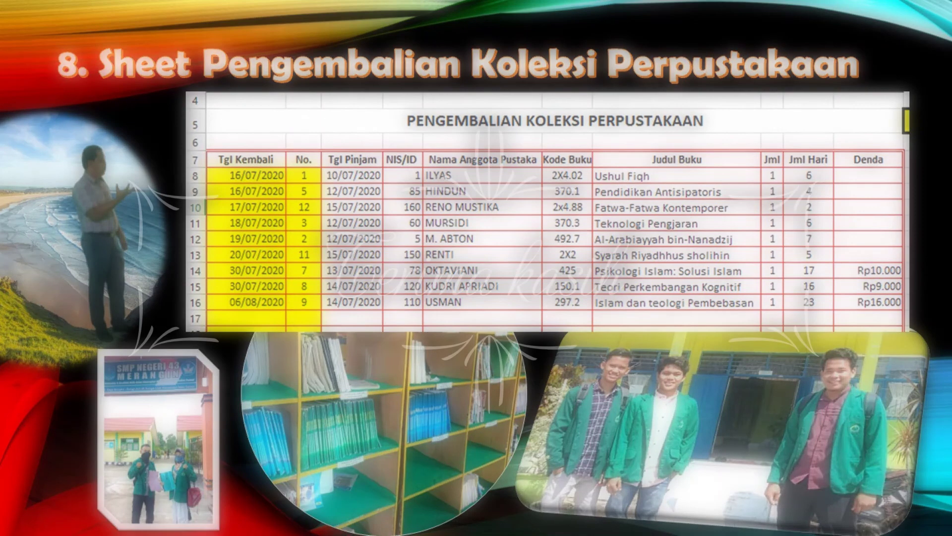